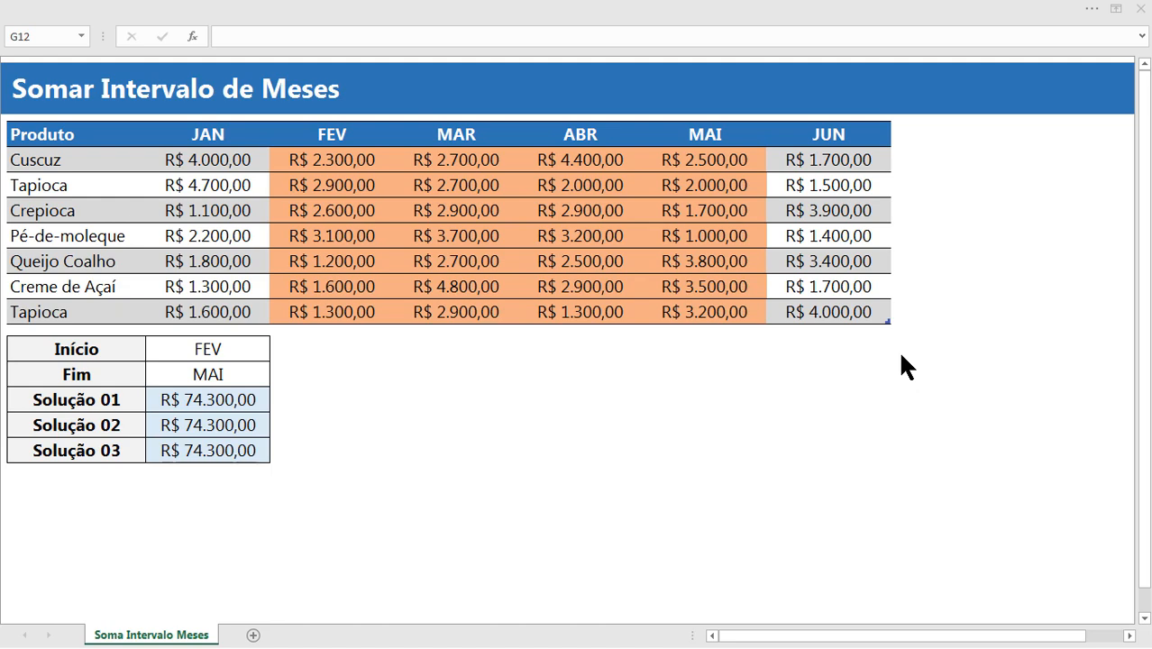
- Set Início to JAN and Fim to MAR, and select the January to March product values
click(238, 348)
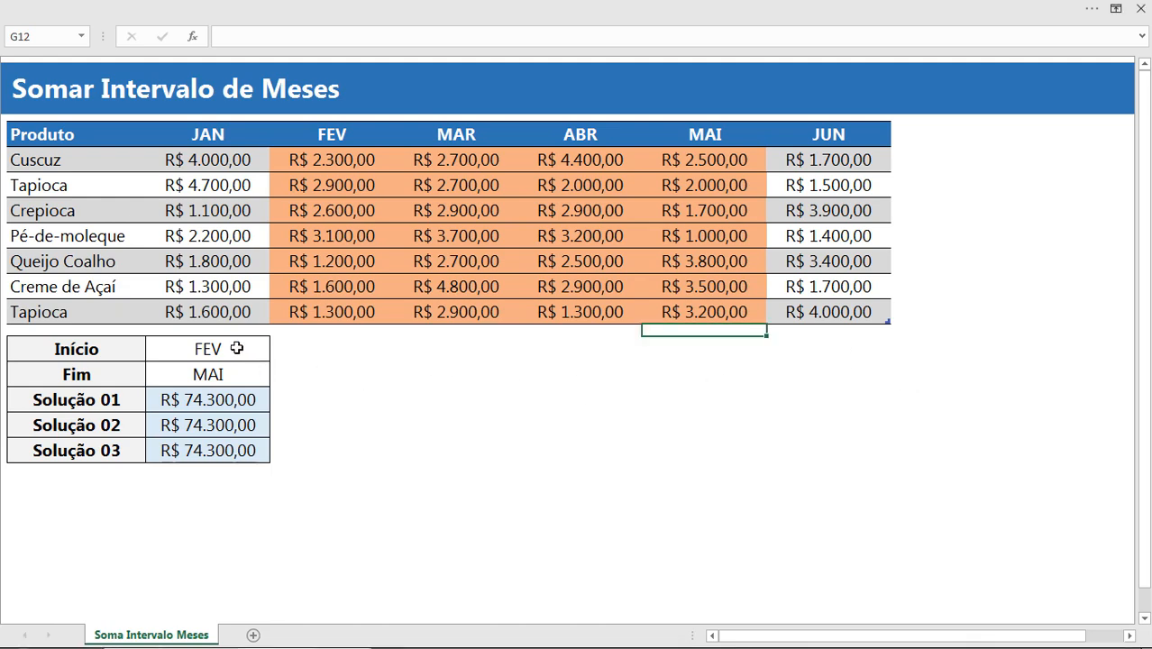
click(237, 347)
click(277, 352)
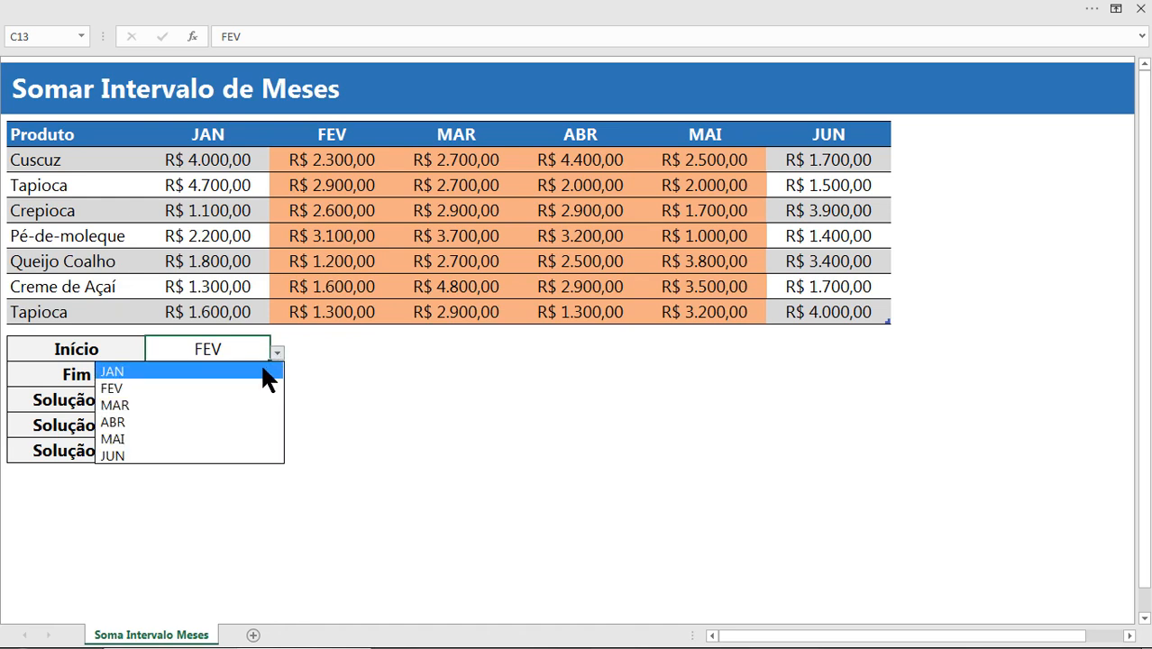
click(262, 370)
click(262, 374)
click(277, 378)
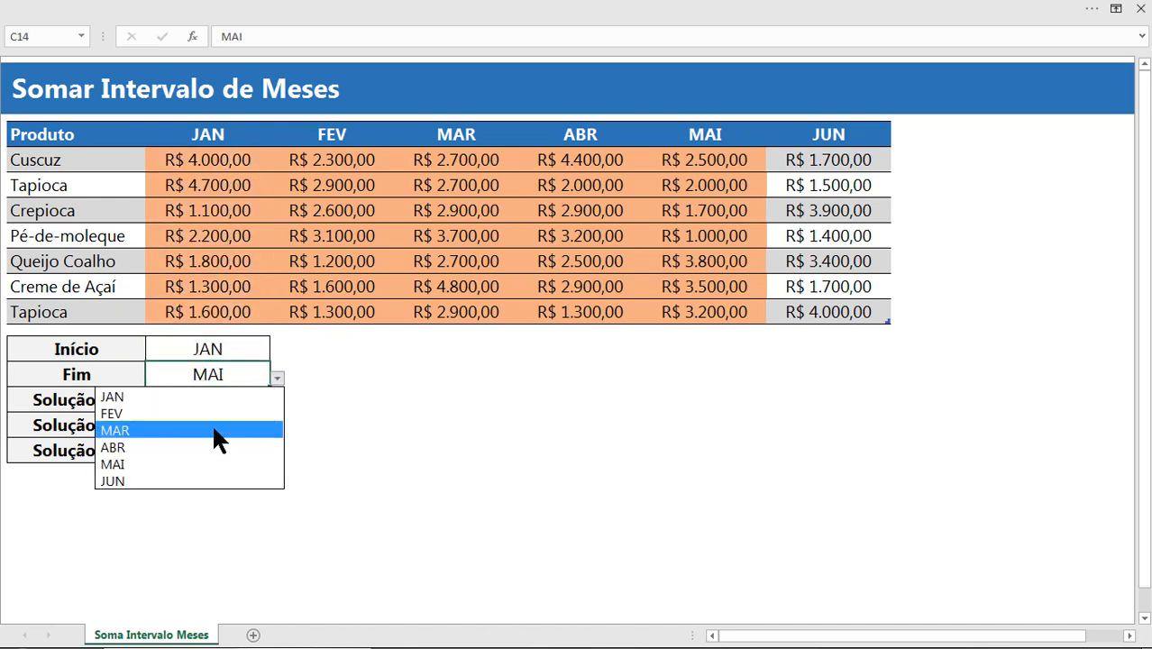
click(212, 431)
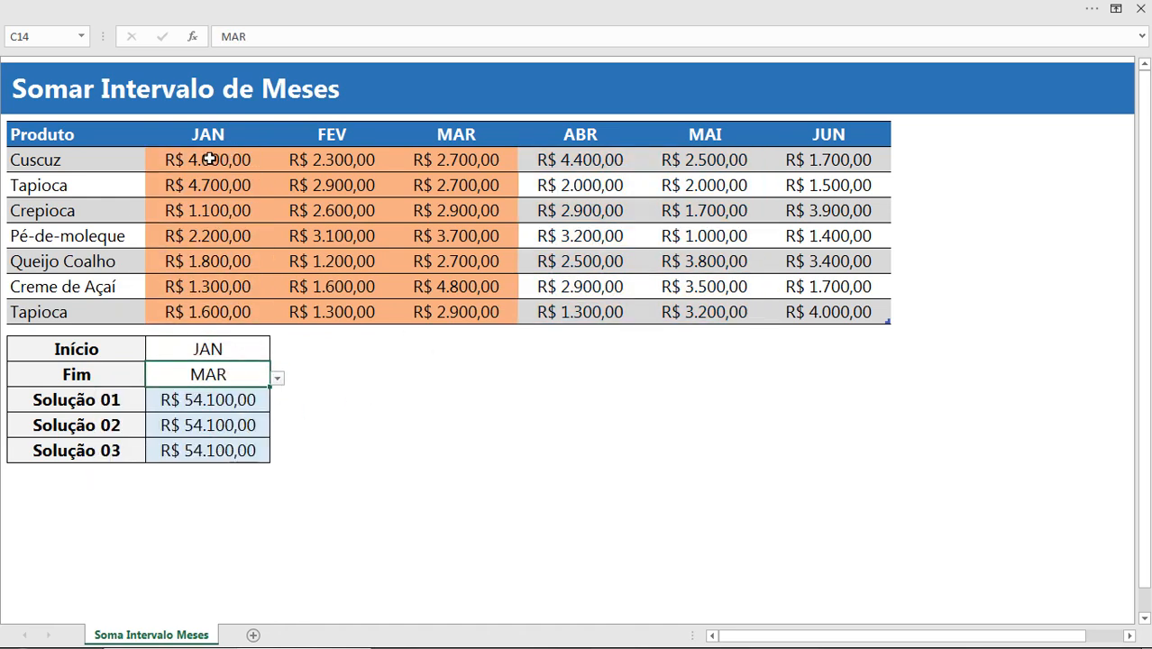
drag(209, 159, 484, 313)
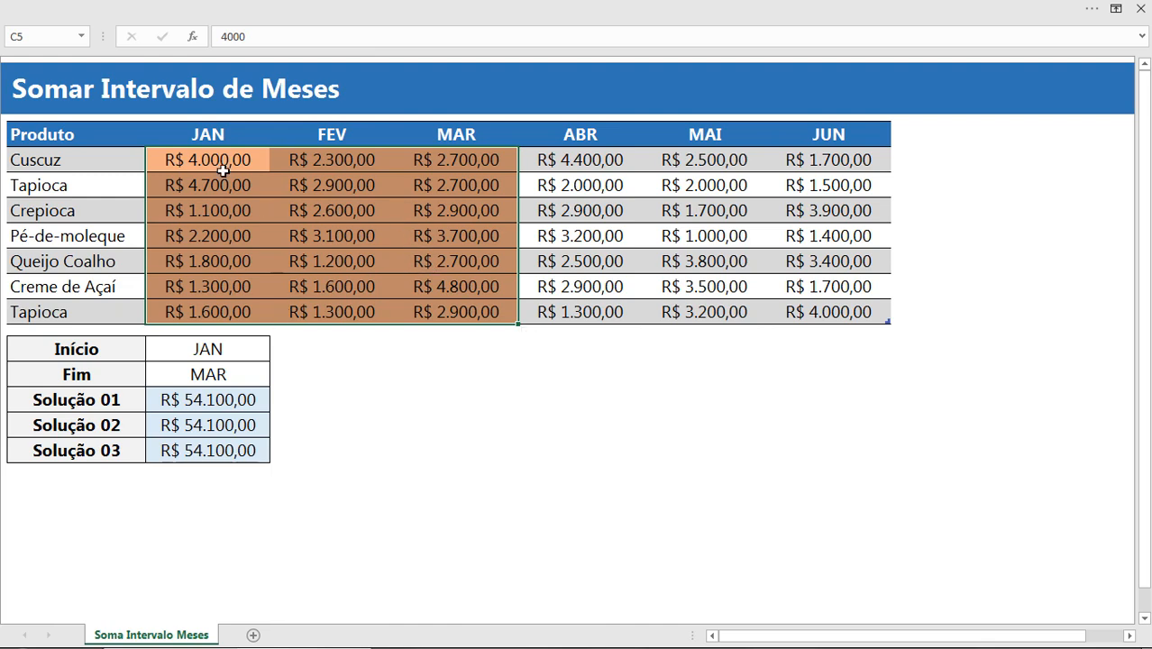
drag(222, 170, 476, 303)
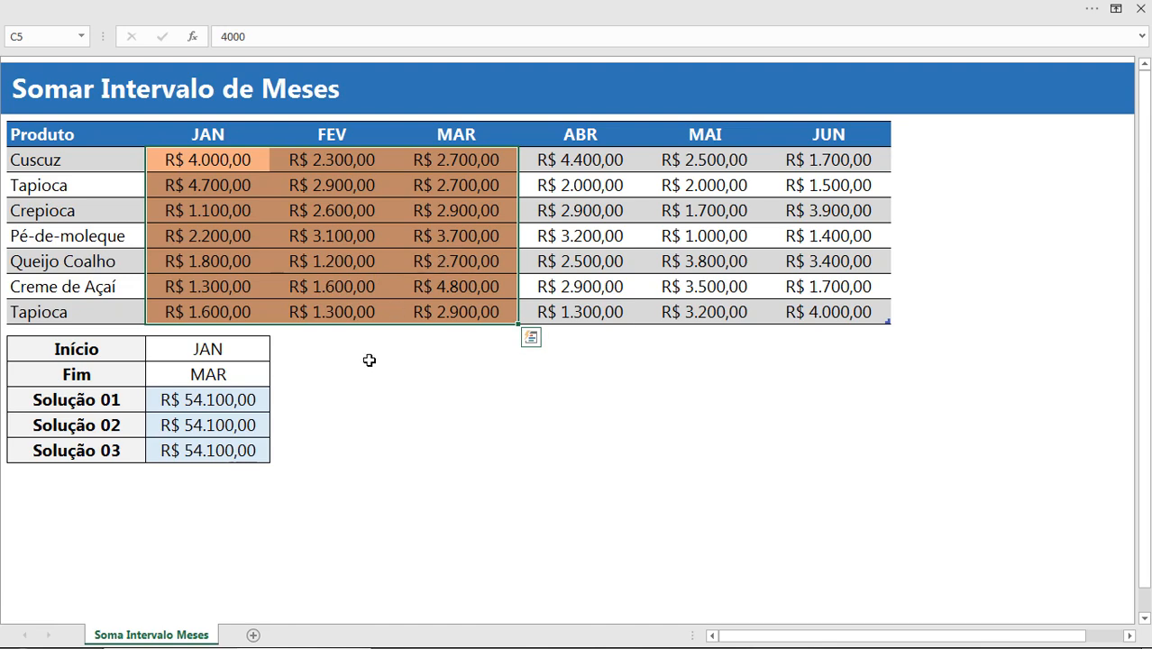
- Show the formulas of Solução 01, 02 and 03 as text in D15:D17 using FÓRMULATEXTO
click(301, 397)
text(=f)
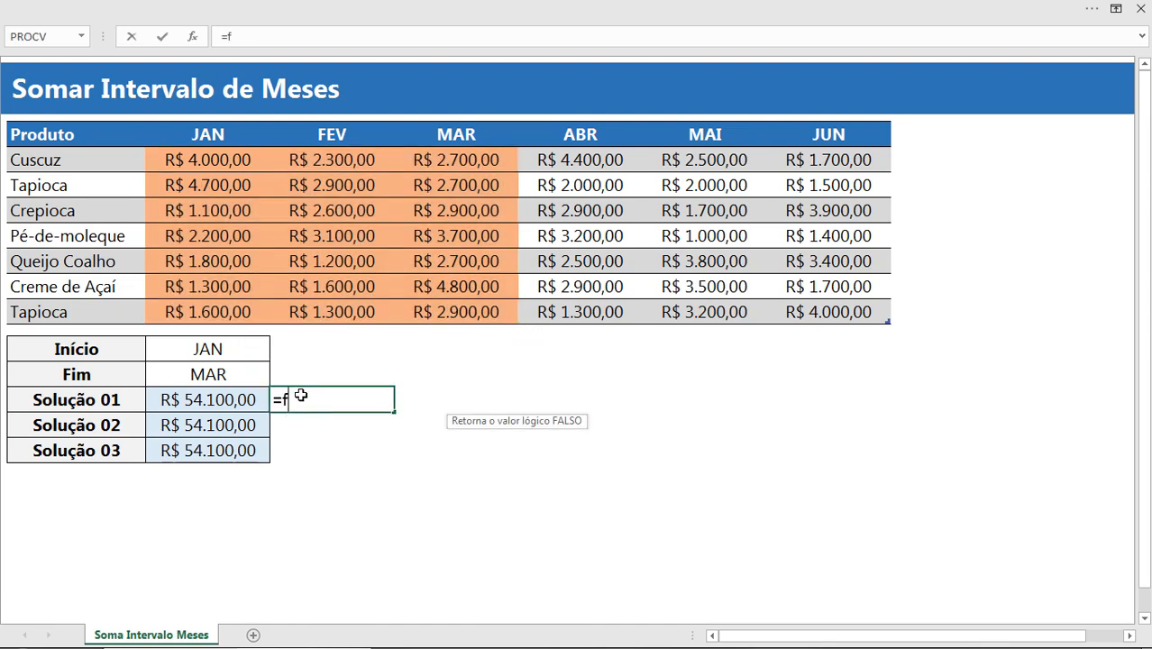
text(ÓRMULATEXTO()
key(Left)
key(Return)
key(ctrl+d)
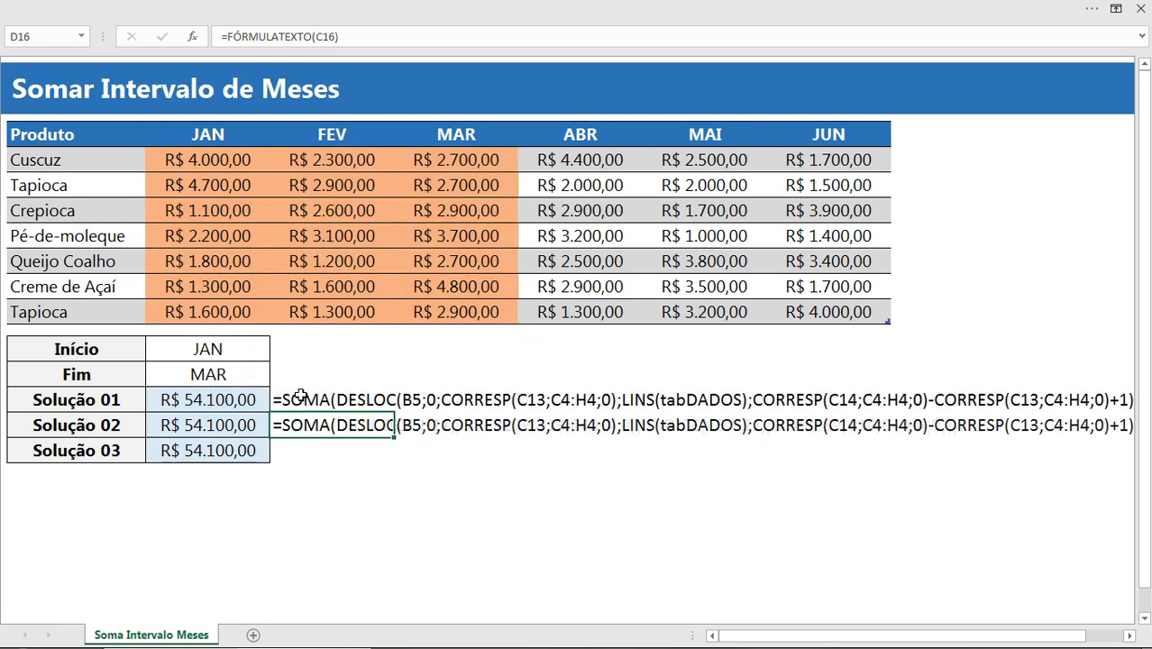
key(Down)
key(ctrl+d)
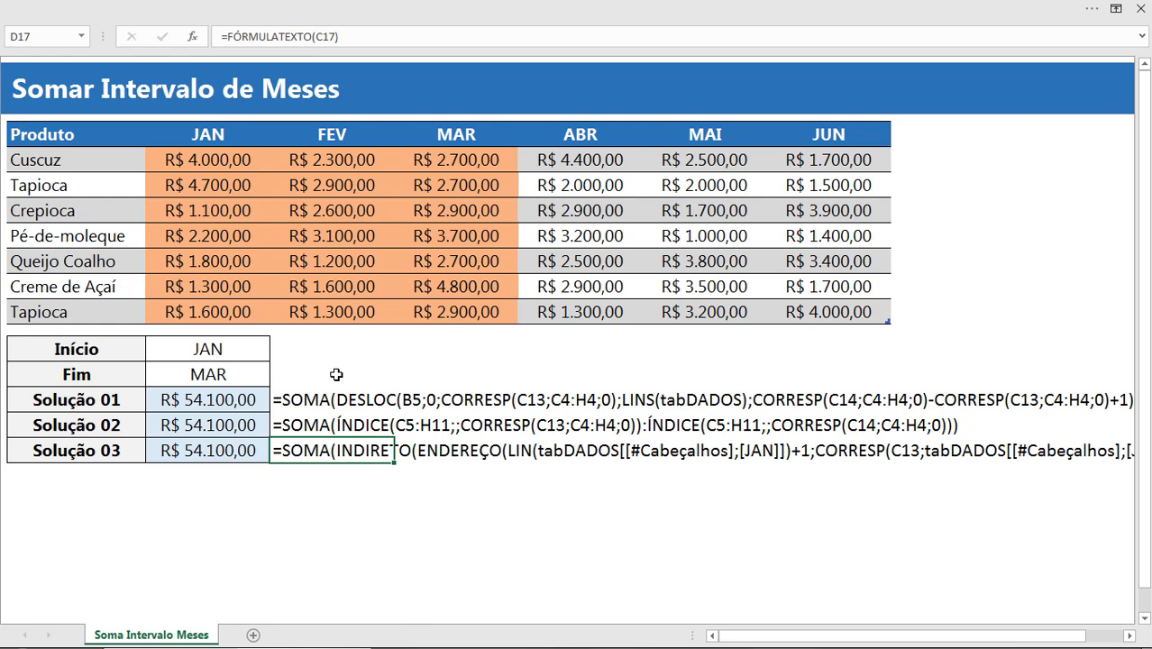
drag(308, 399, 305, 442)
key(ctrl+v)
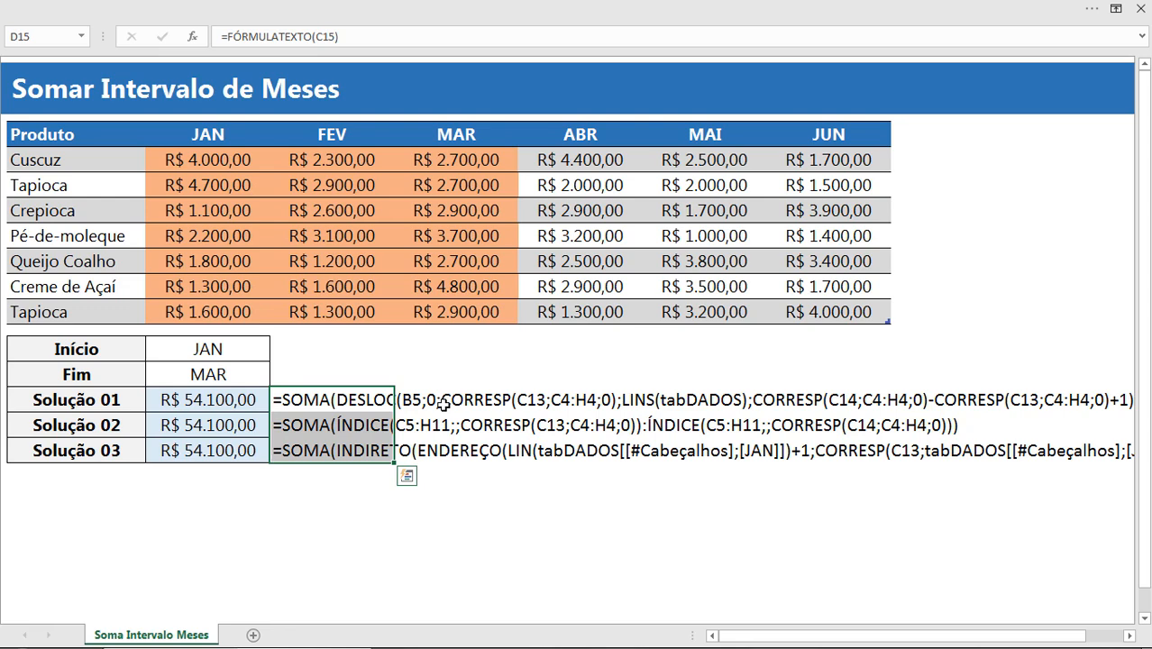
click(352, 369)
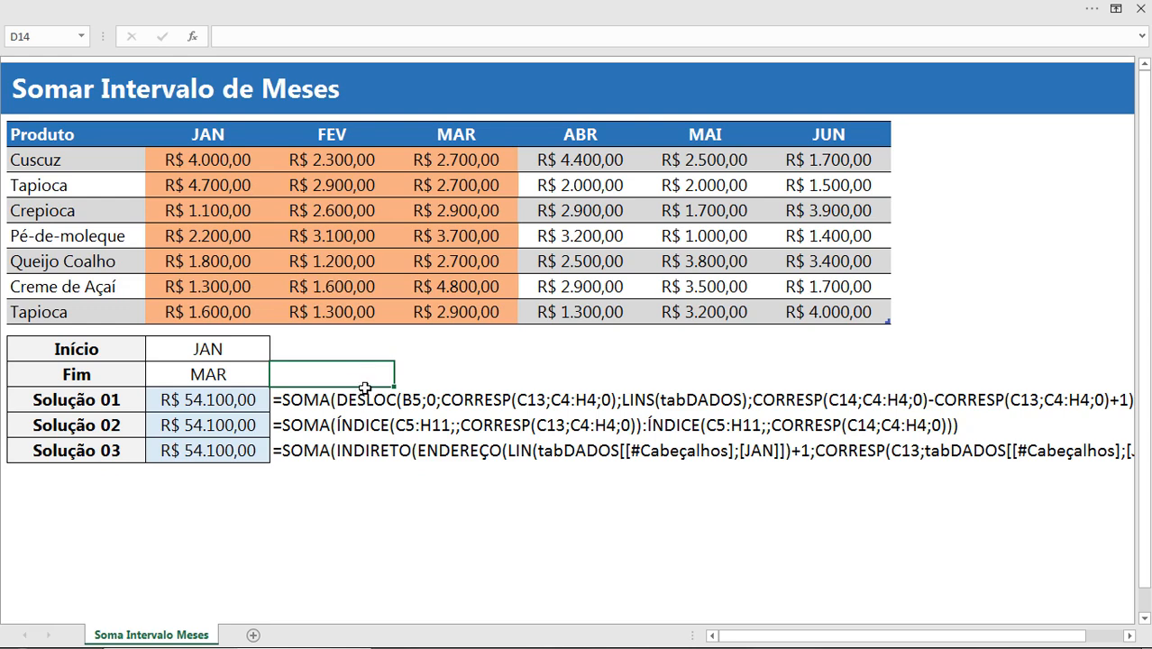
- Inspect the Solução 02 formula in C16, focusing on the colon joining the two ÍNDICE functions, and leave it unedited
click(352, 424)
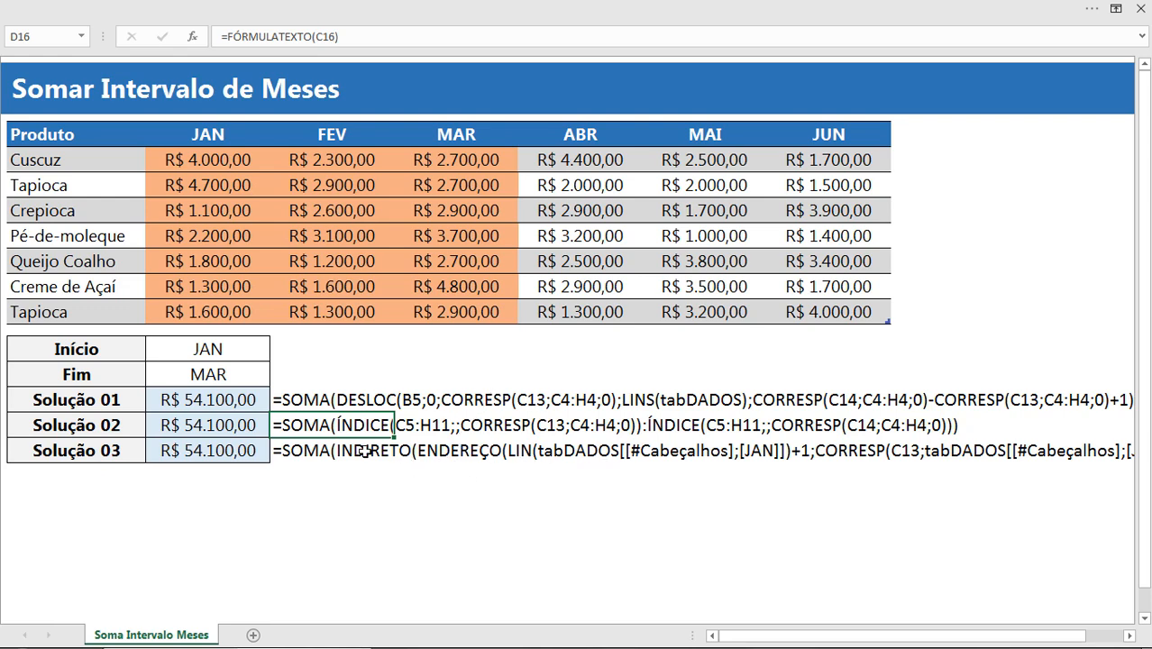
double_click(225, 422)
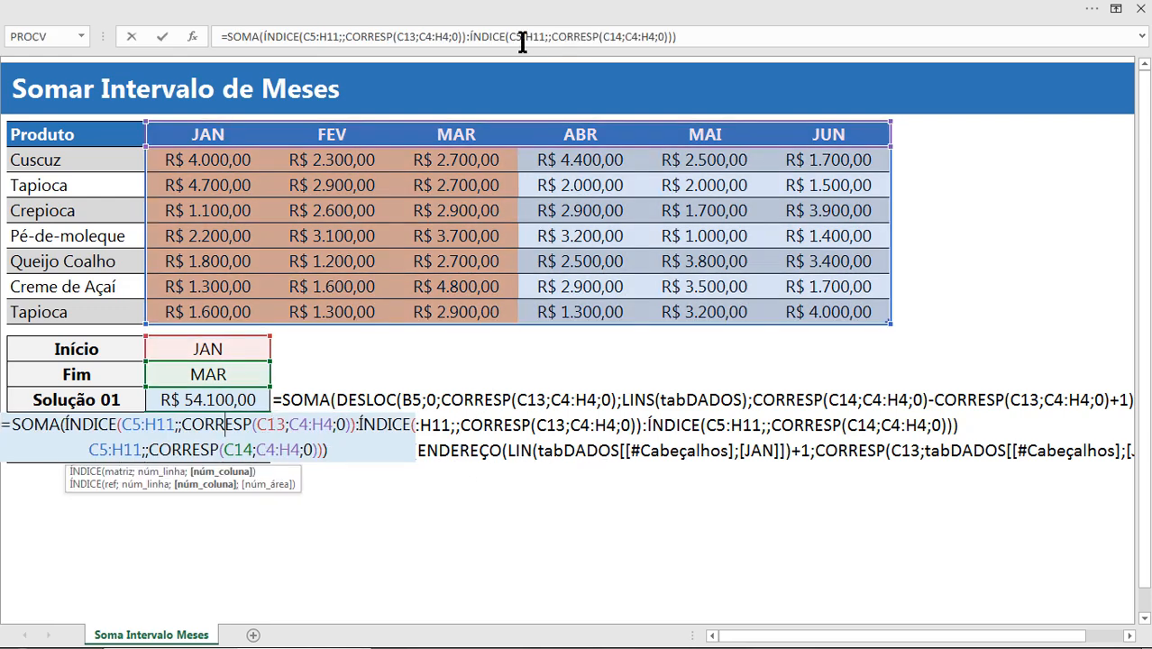
click(467, 36)
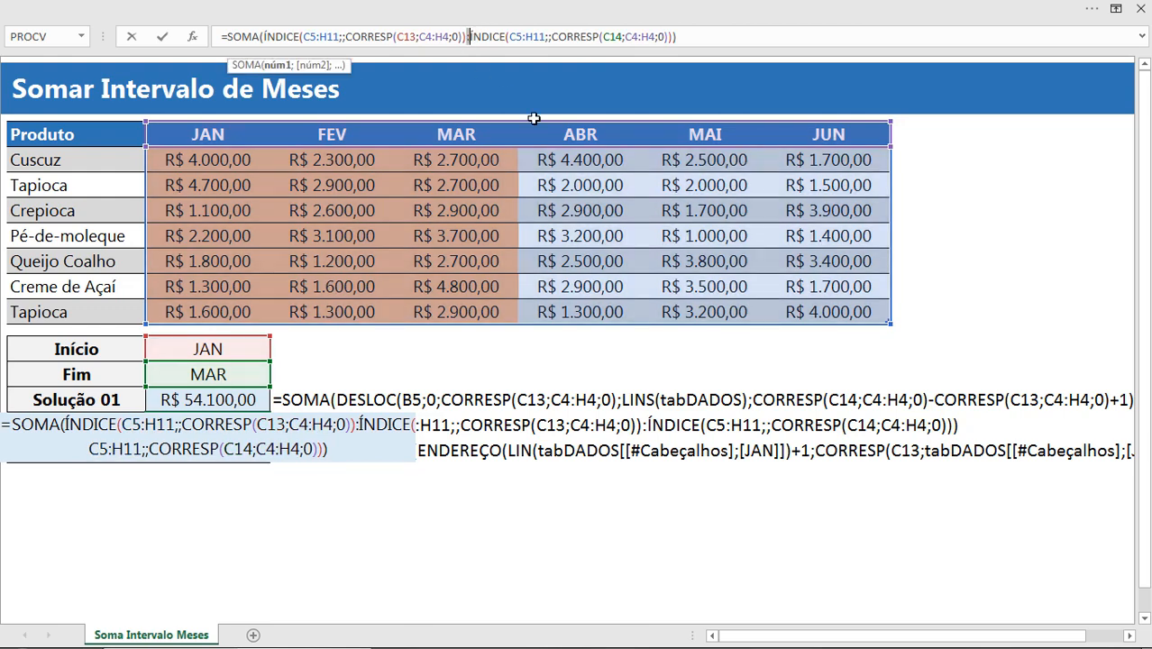
key(Escape)
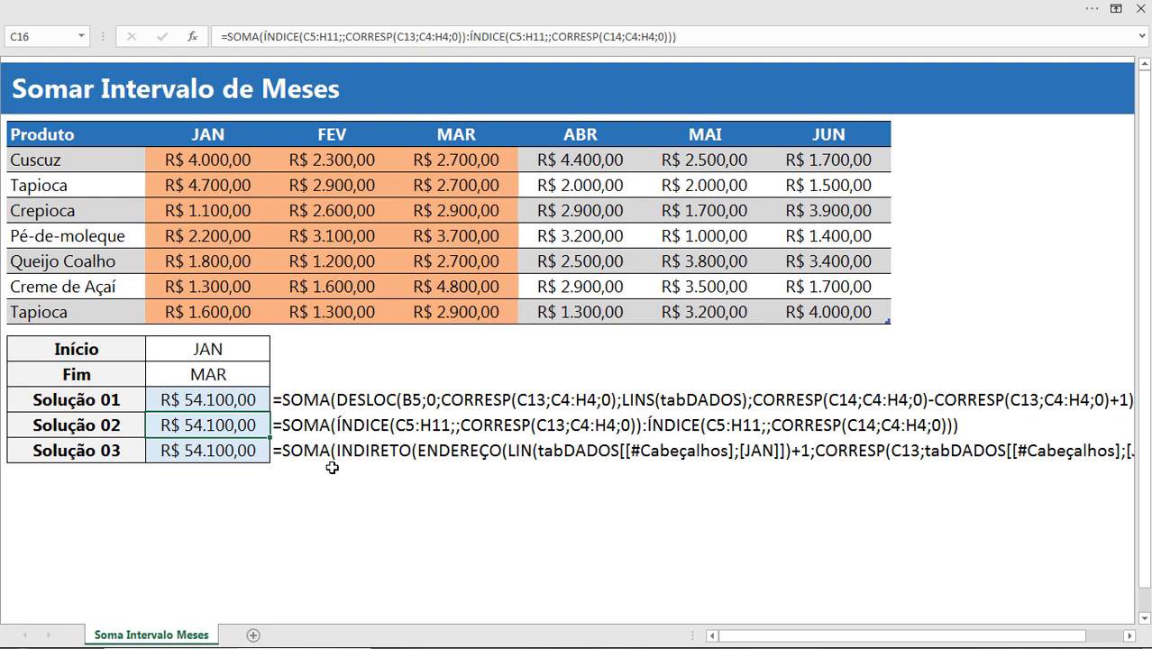
- Examine the full length of the Solução 03 formula text in row 17, and return to the row's start
click(307, 449)
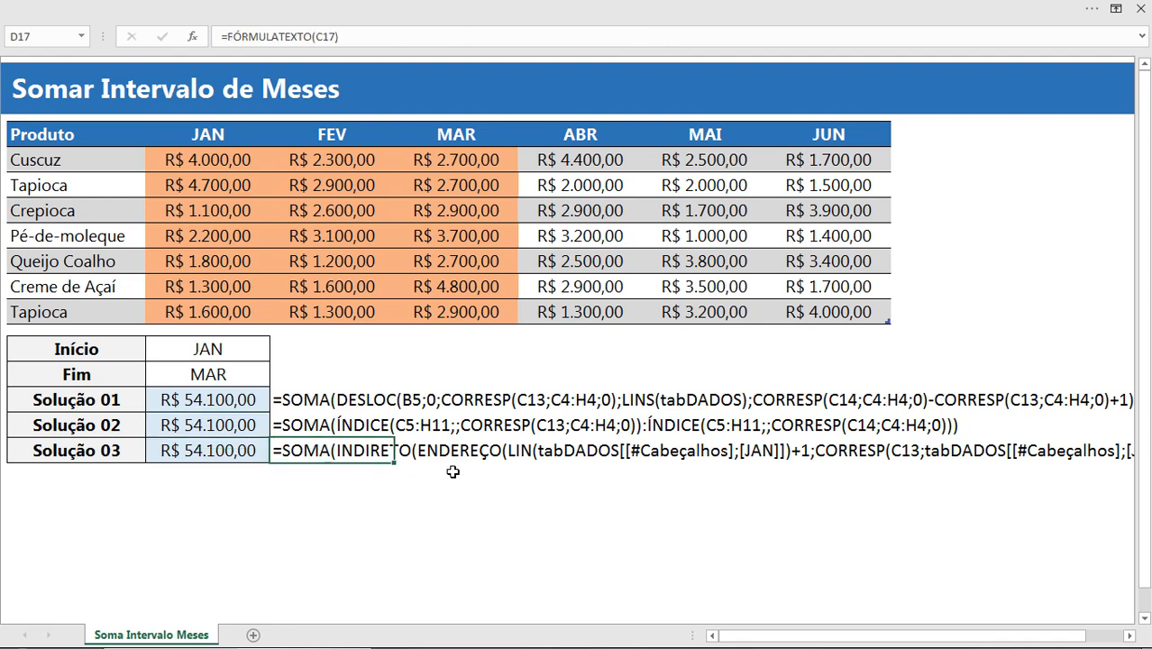
key(Right)
key(Right)
key(Right)
key(Right)
key(Right)
key(Right)
key(Right)
key(Right)
key(Right)
key(Right)
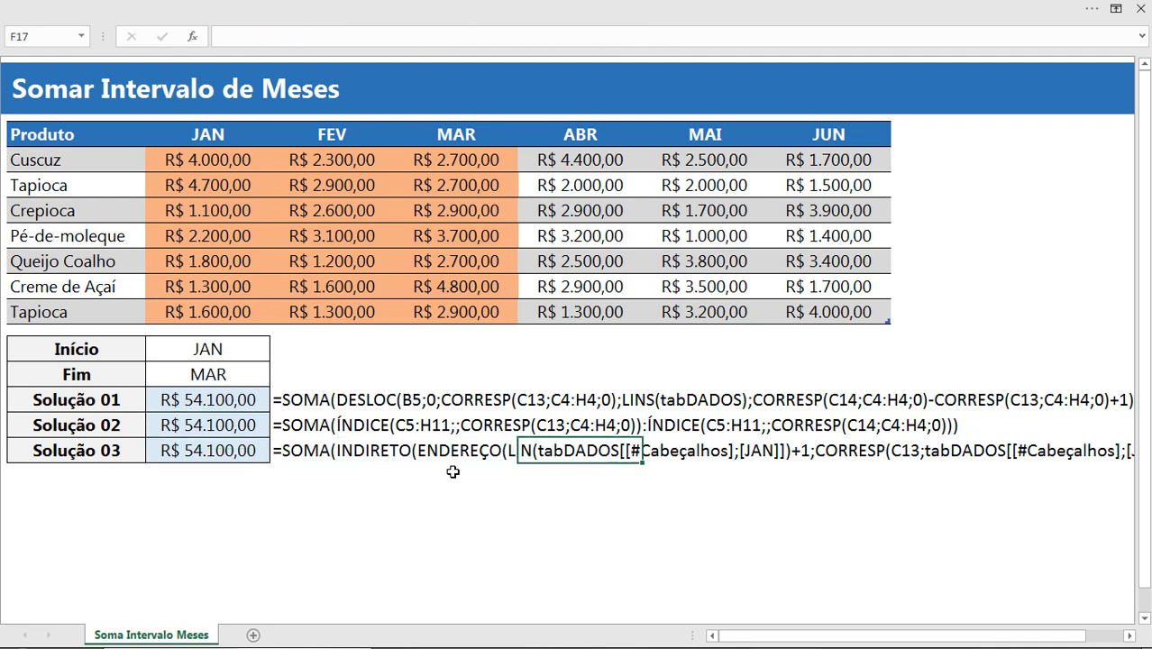
key(Right)
key(Left)
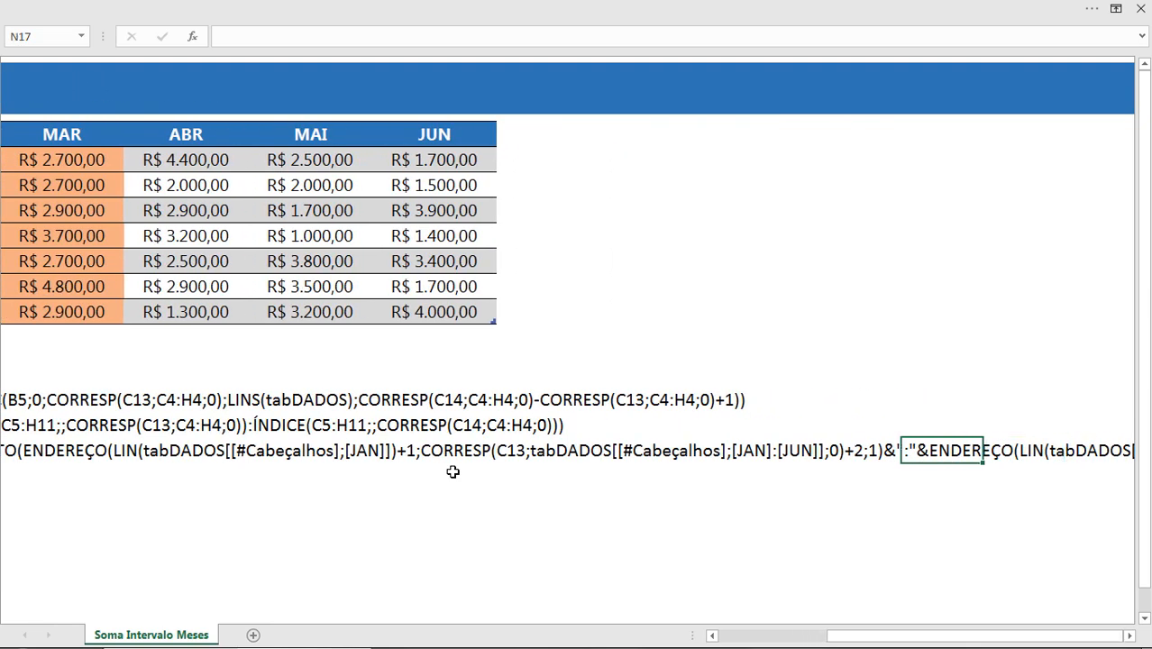
key(Left)
key(Home)
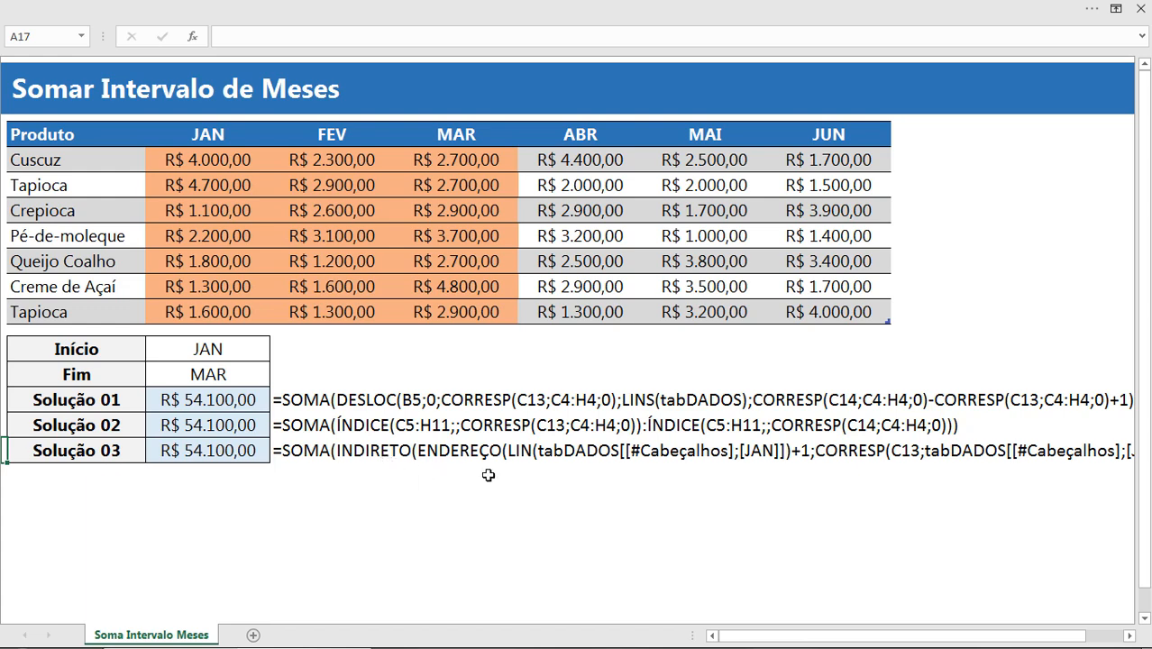
- Close the solved workbook without saving its changes
click(1140, 8)
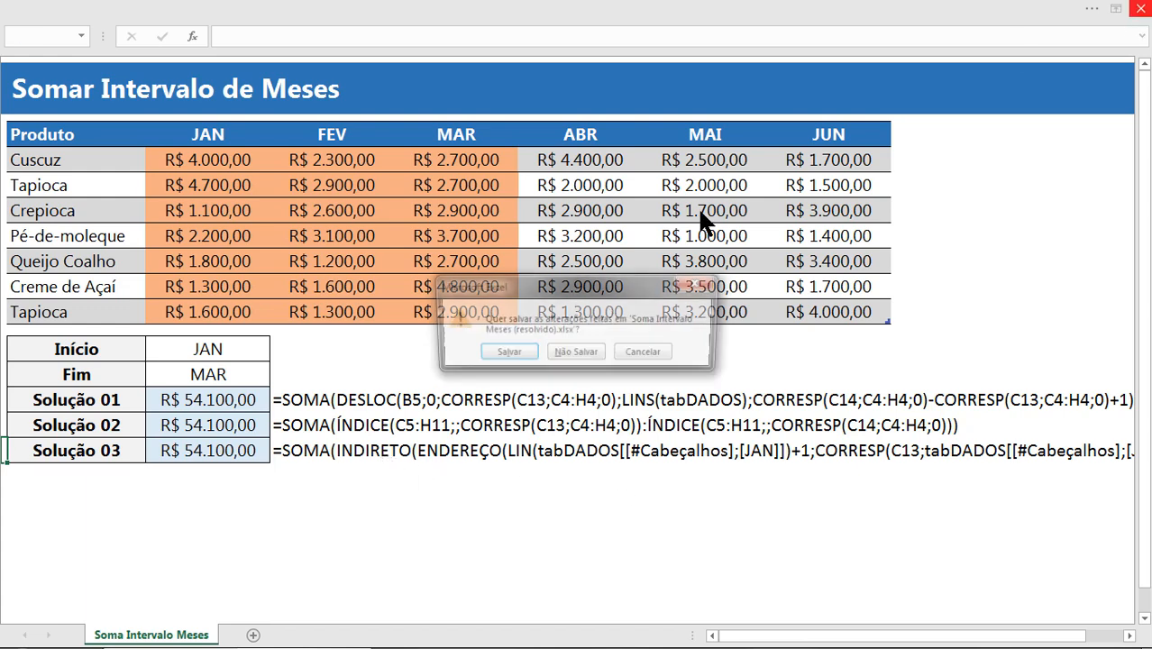
click(577, 354)
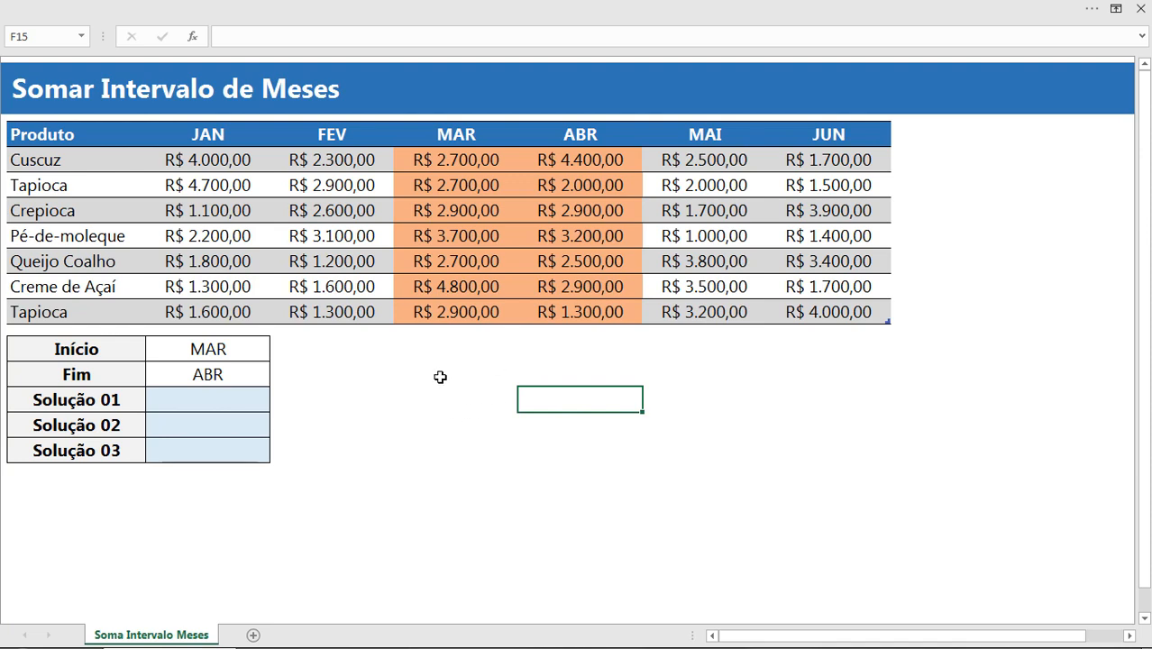
click(300, 404)
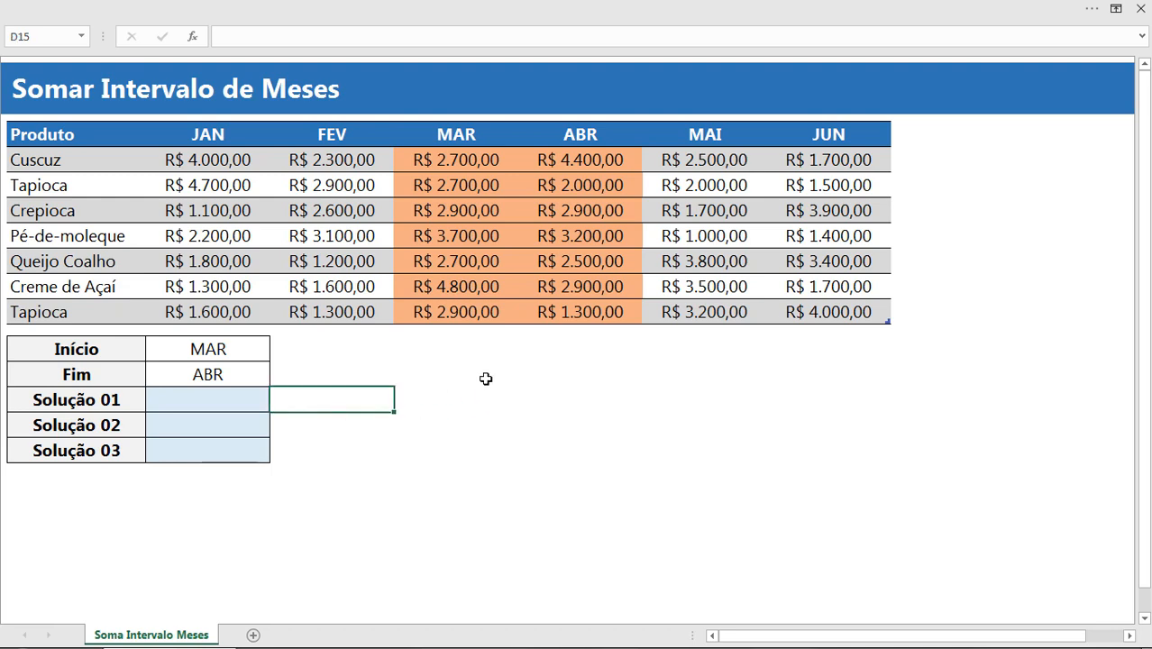
text(=d)
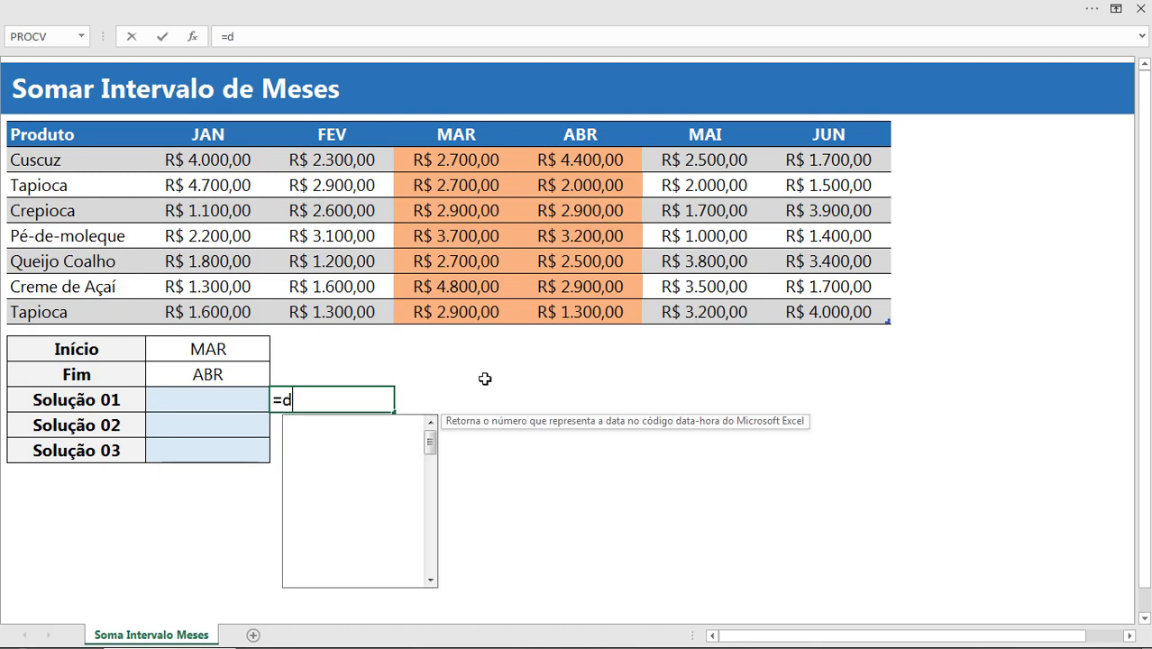
text(esl)
key(Tab)
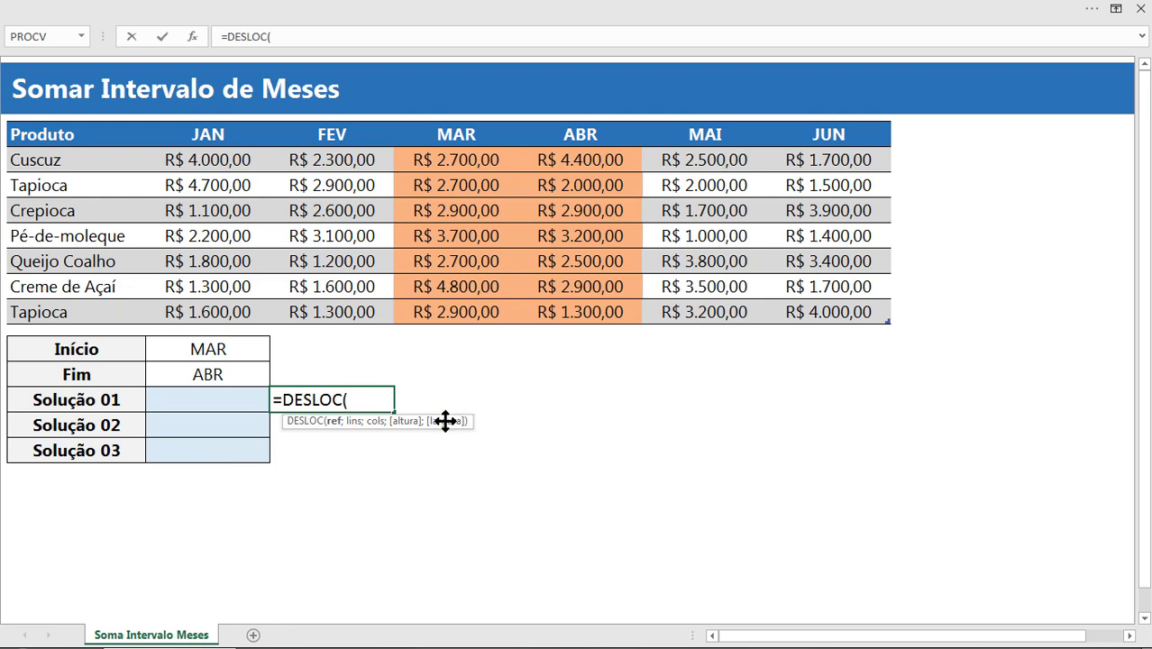
drag(443, 419, 608, 394)
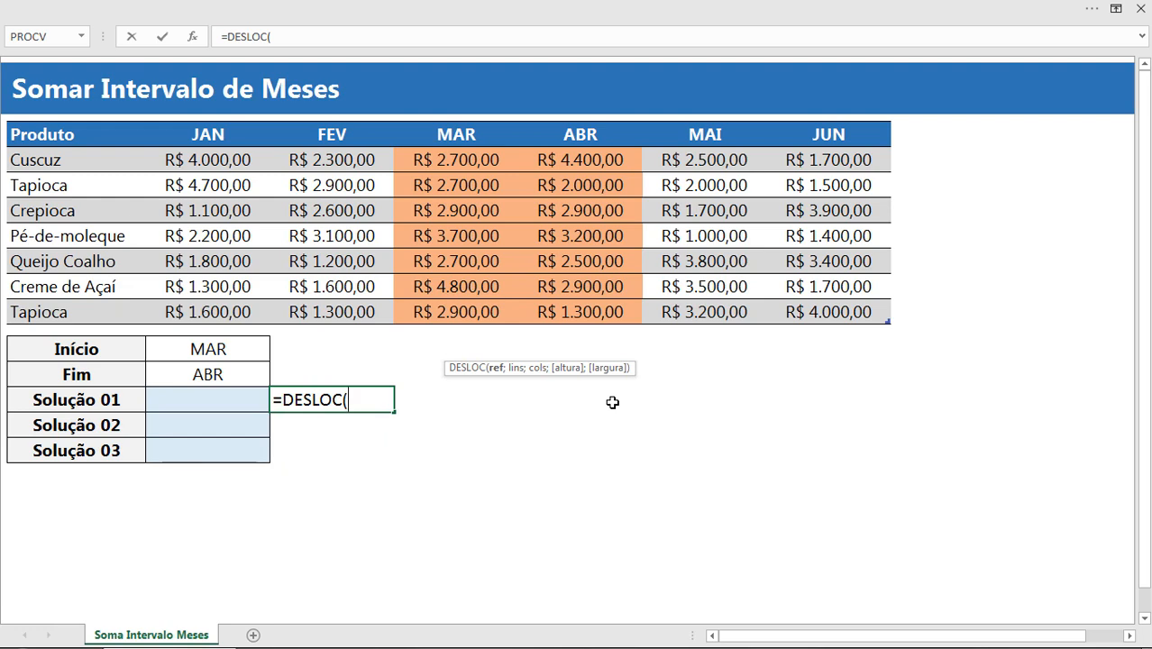
key(Escape)
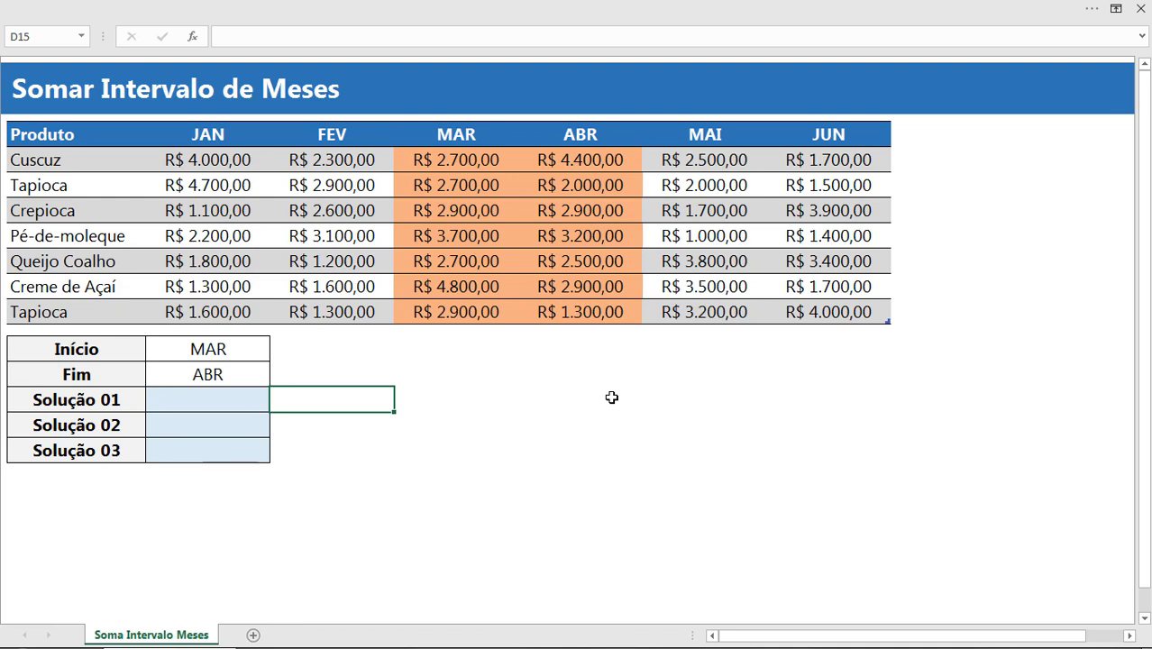
- Start a DESLOC formula in the Solução 01 cell C15 and move its argument hint clear of the cells
click(247, 399)
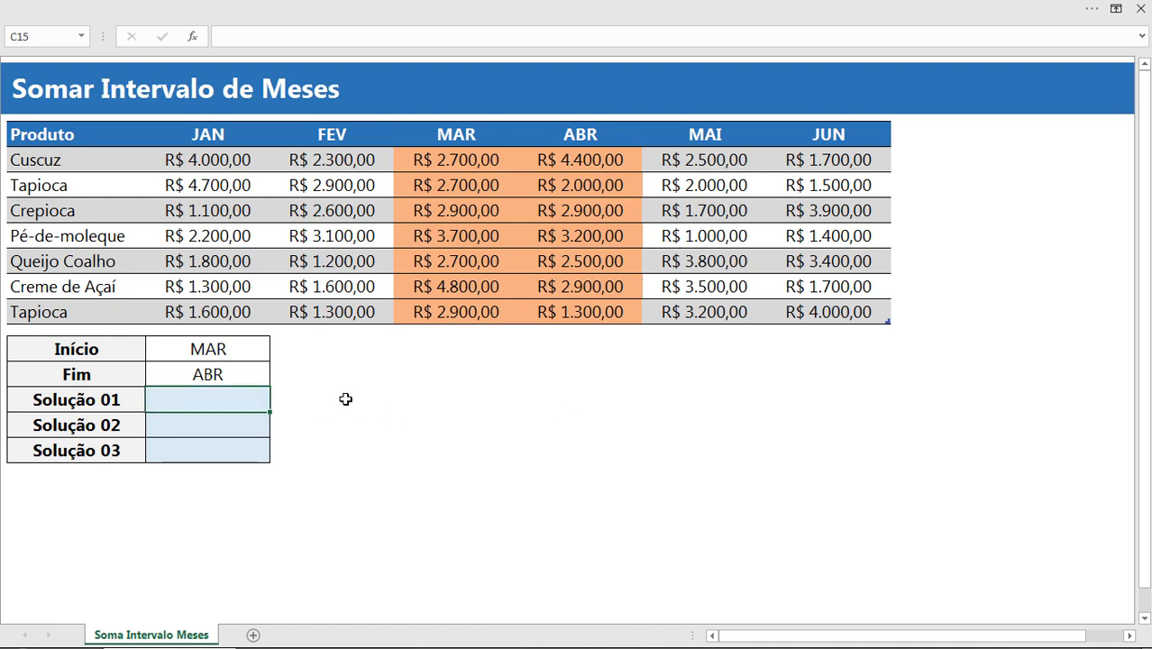
text(=del)
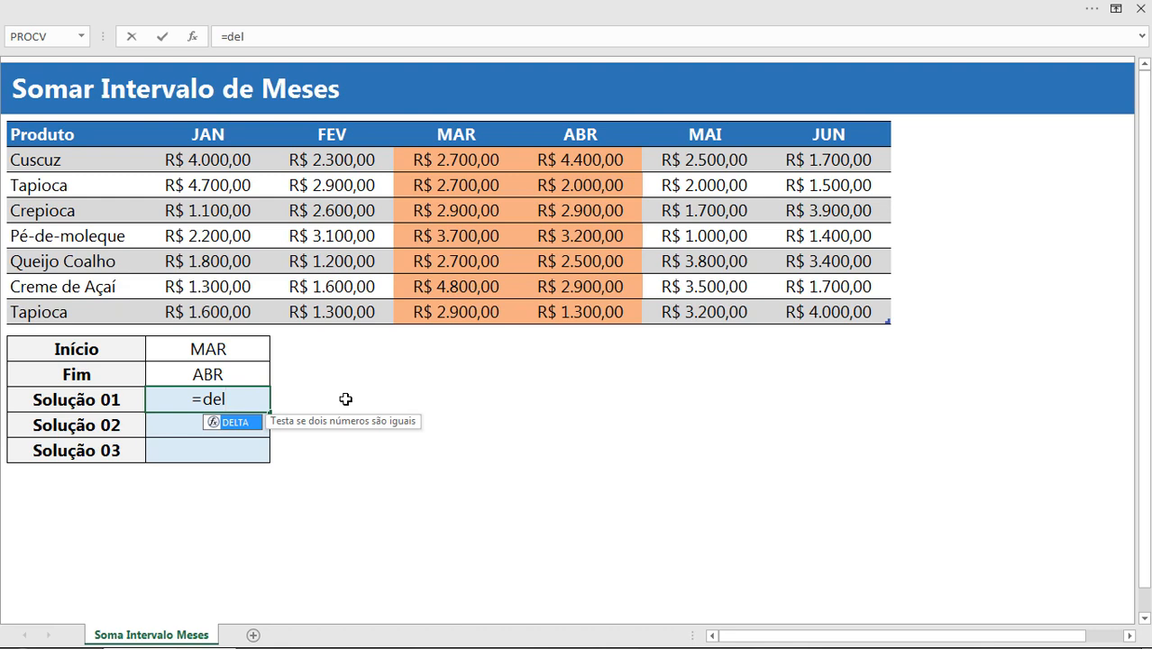
key(BackSpace)
text(sc)
key(BackSpace)
key(Down)
key(Tab)
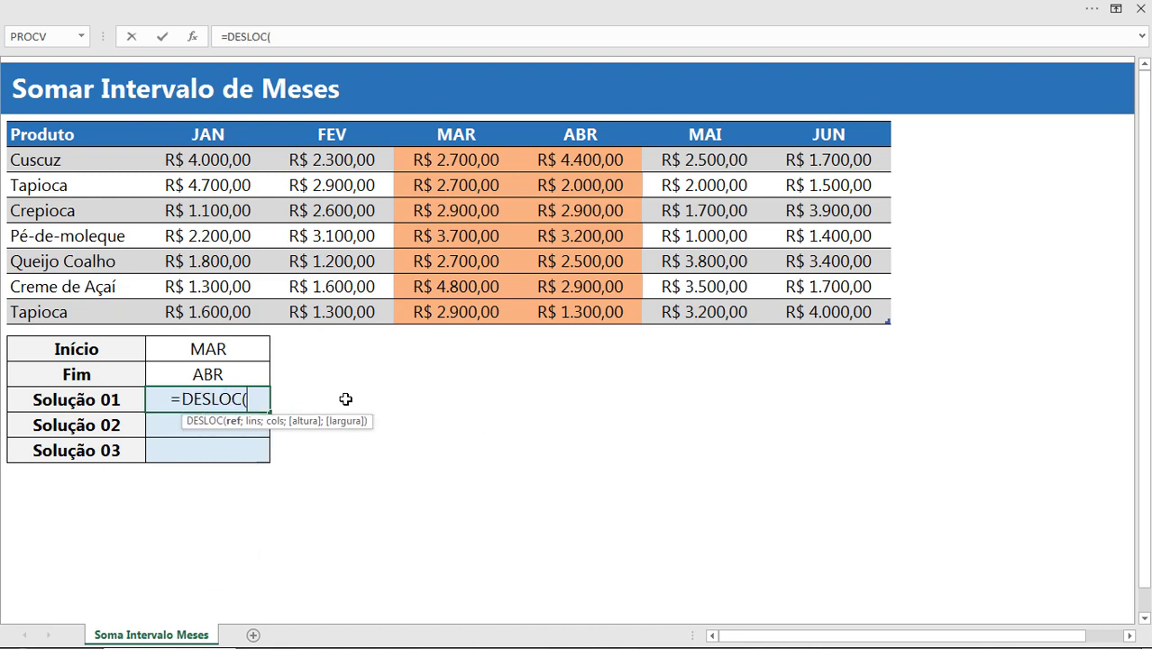
drag(310, 420, 470, 370)
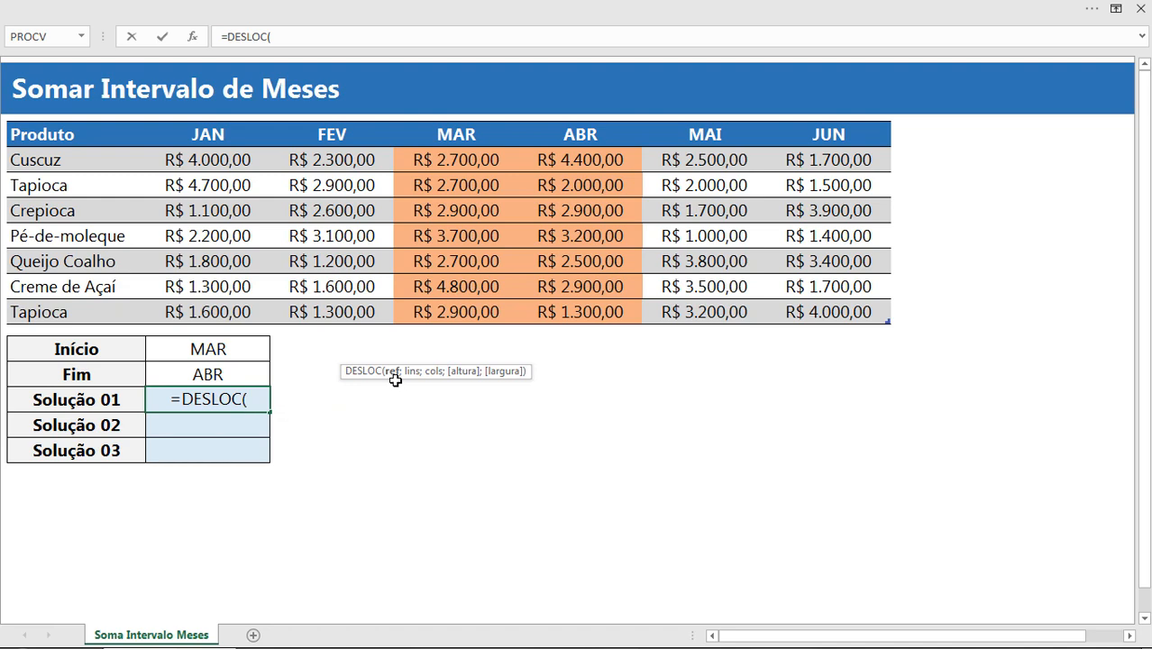
- Give DESLOC the Cuscuz cell B5 as its reference and leave the row offset argument empty
click(218, 136)
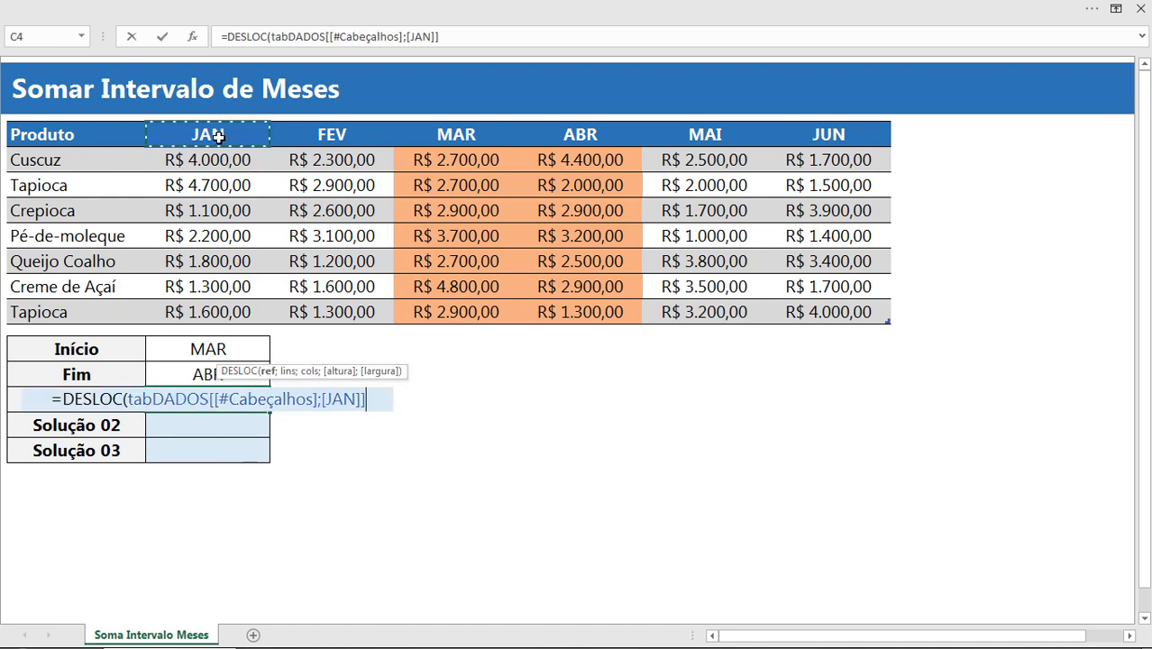
click(90, 134)
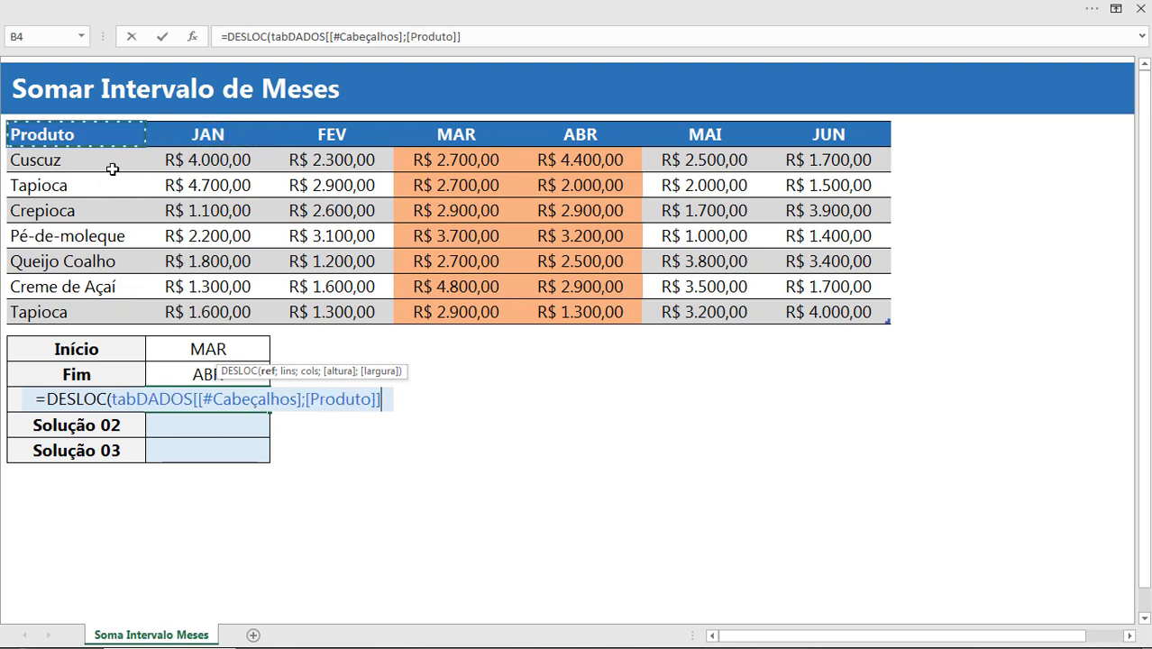
click(113, 159)
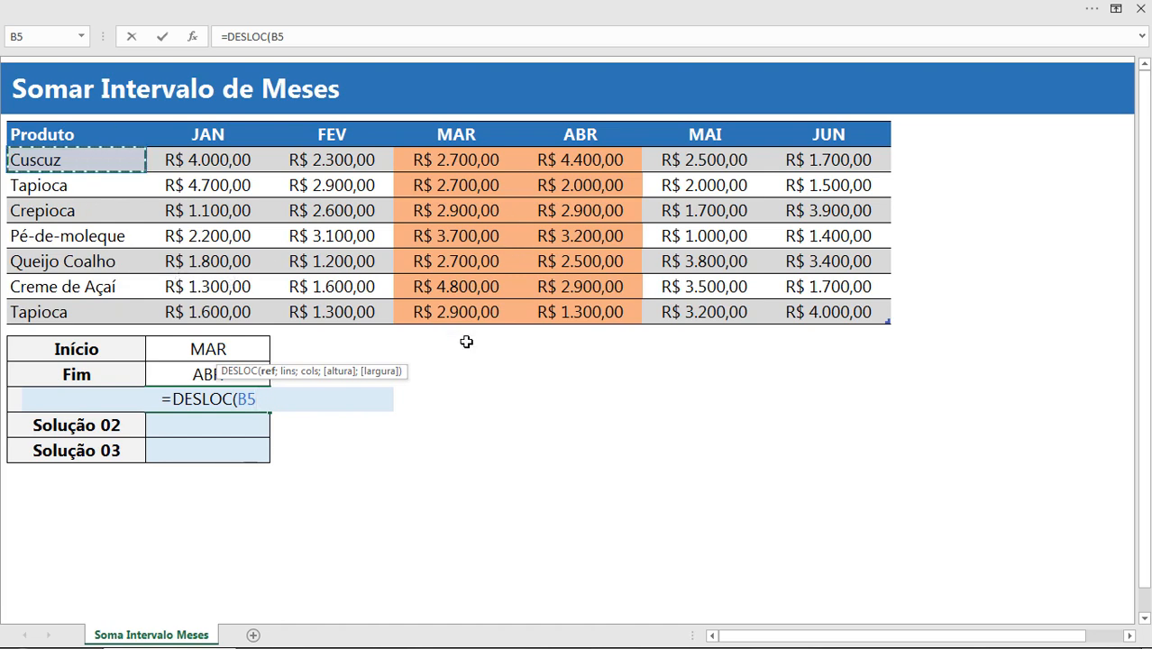
text(;)
drag(350, 375, 440, 361)
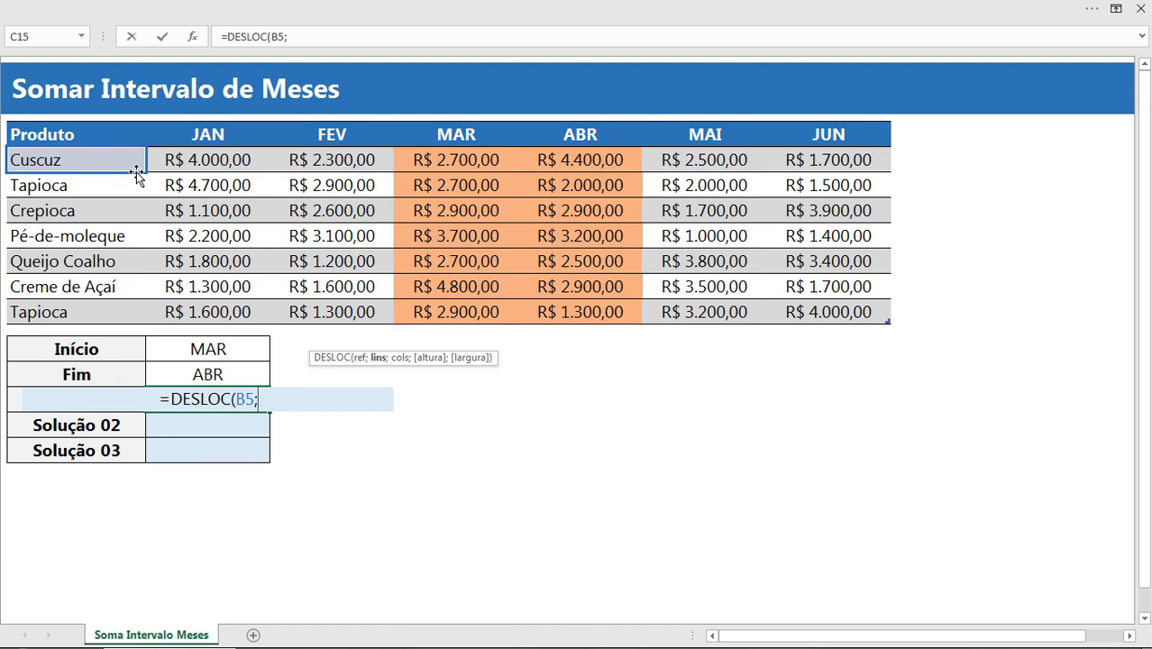
text(0)
key(BackSpace)
text(;)
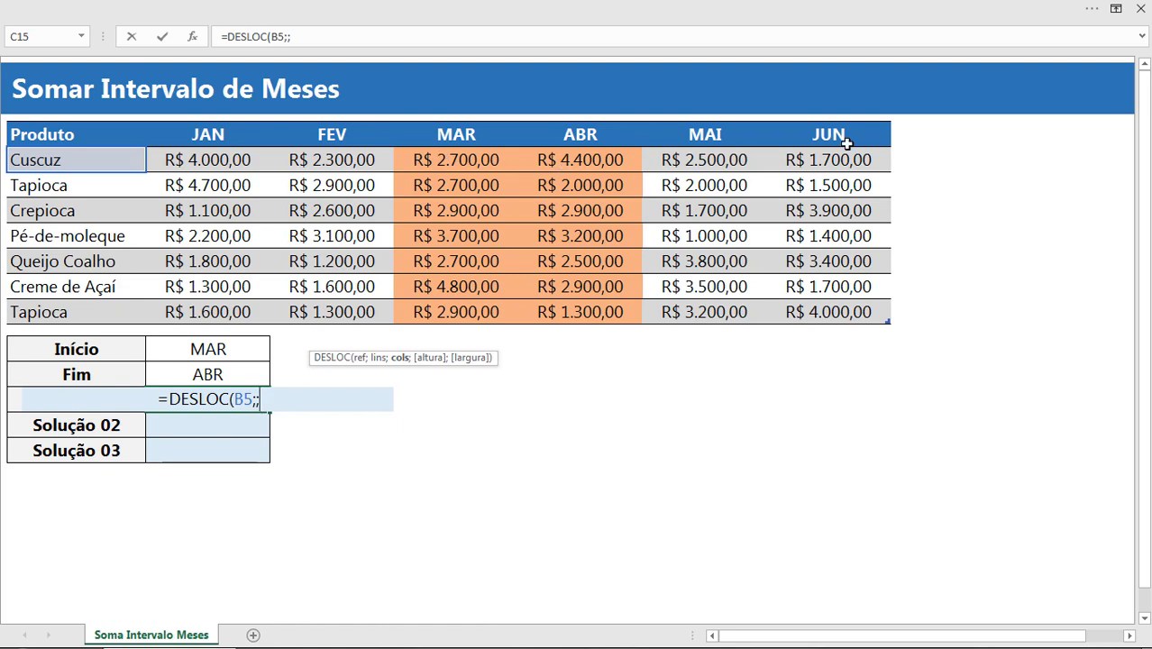
- Nest a CORRESP function as DESLOC's column offset, looking up C13 in the JAN to JUN headers with exact match 0
text(corres)
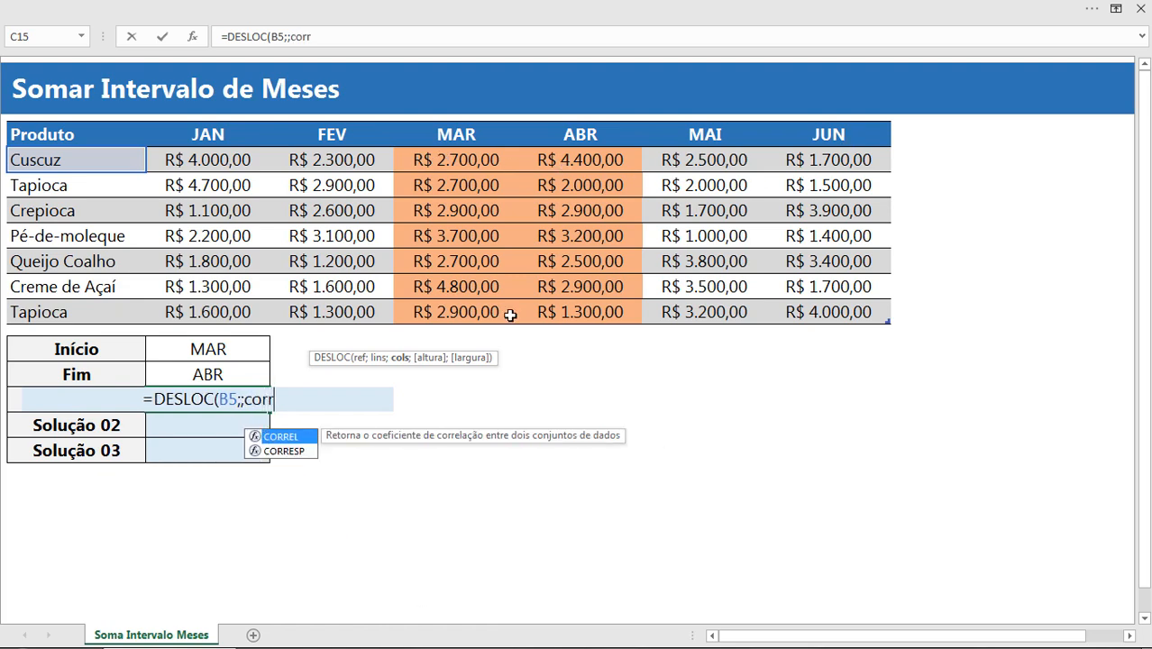
key(Tab)
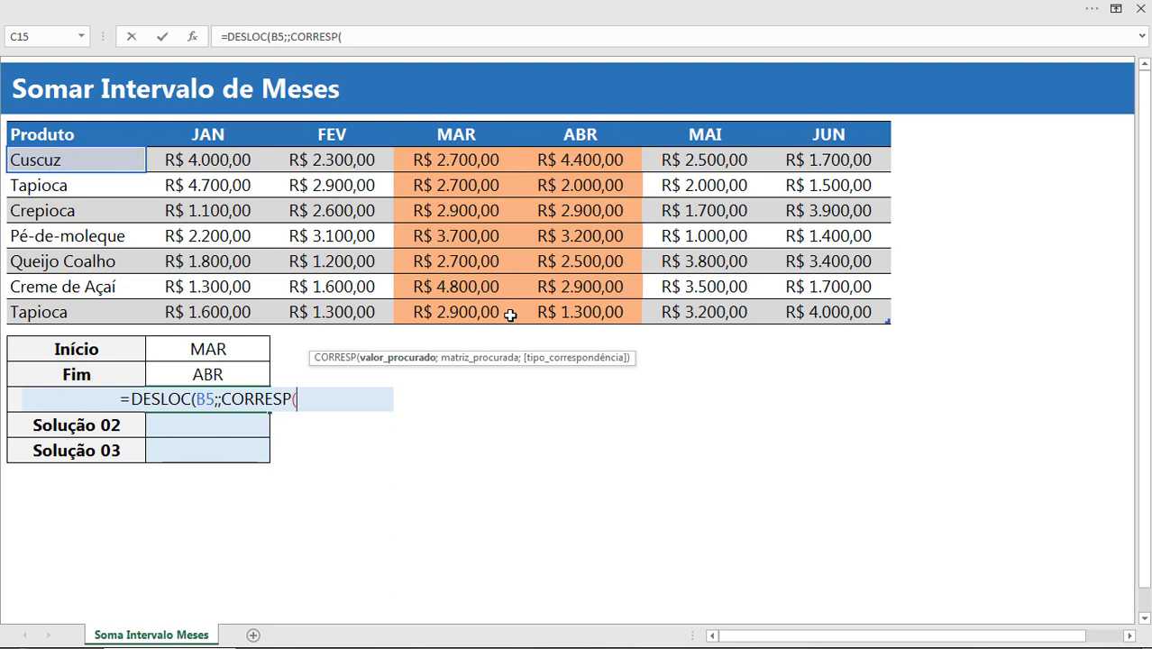
click(233, 353)
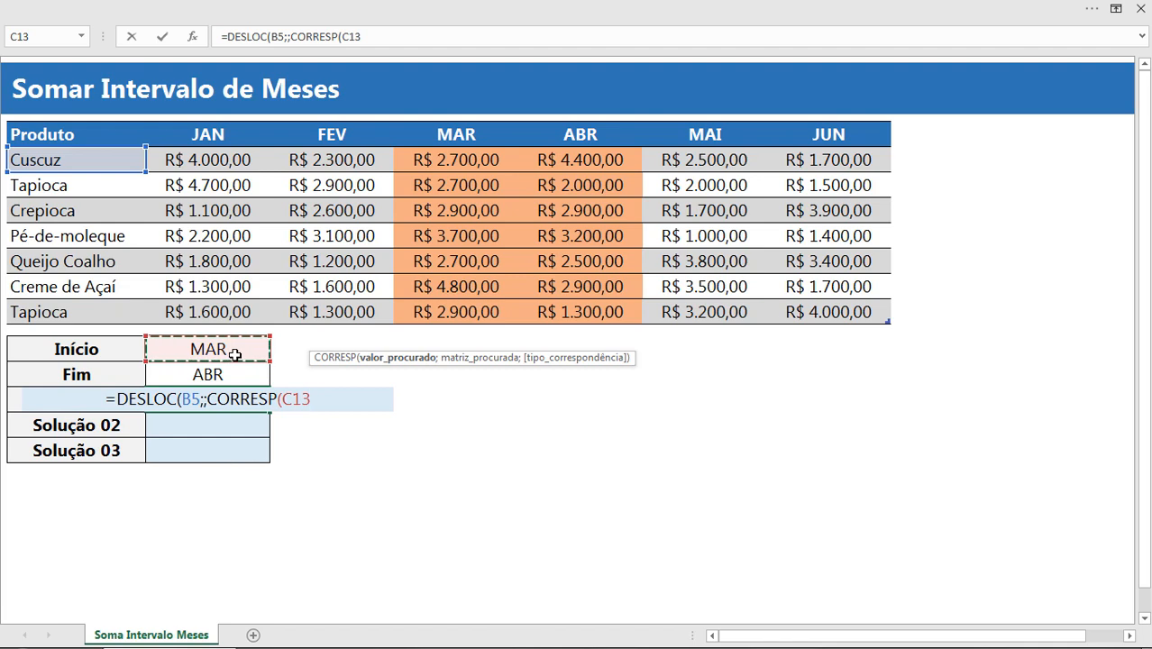
text(;)
drag(210, 137, 817, 132)
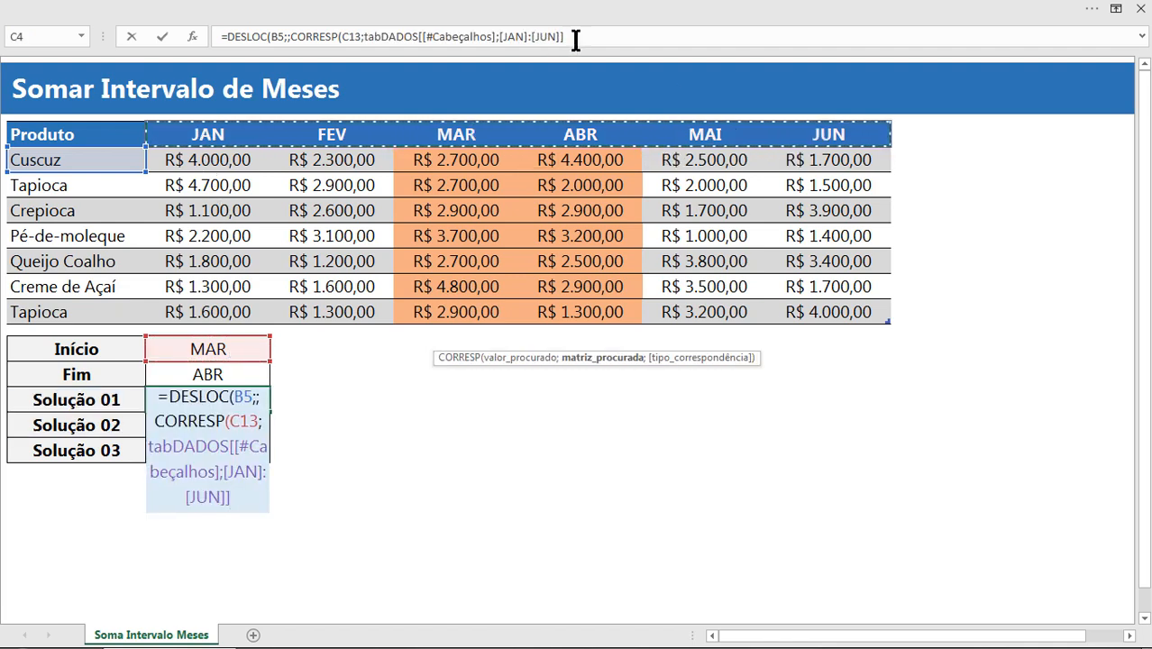
text(;0)
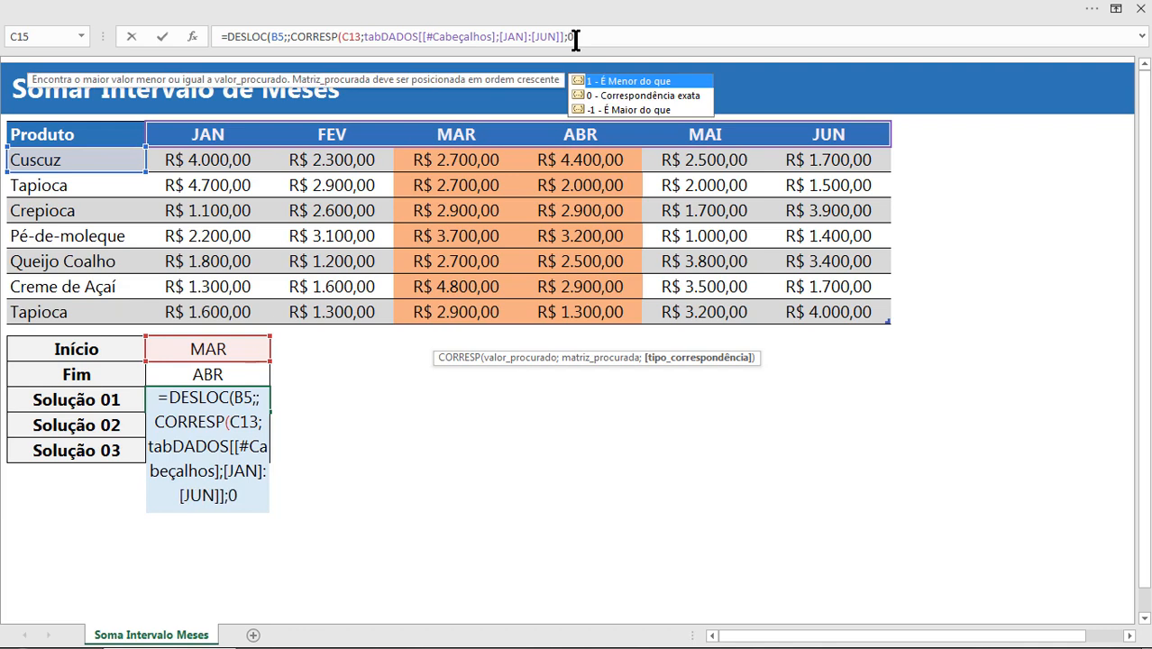
text())
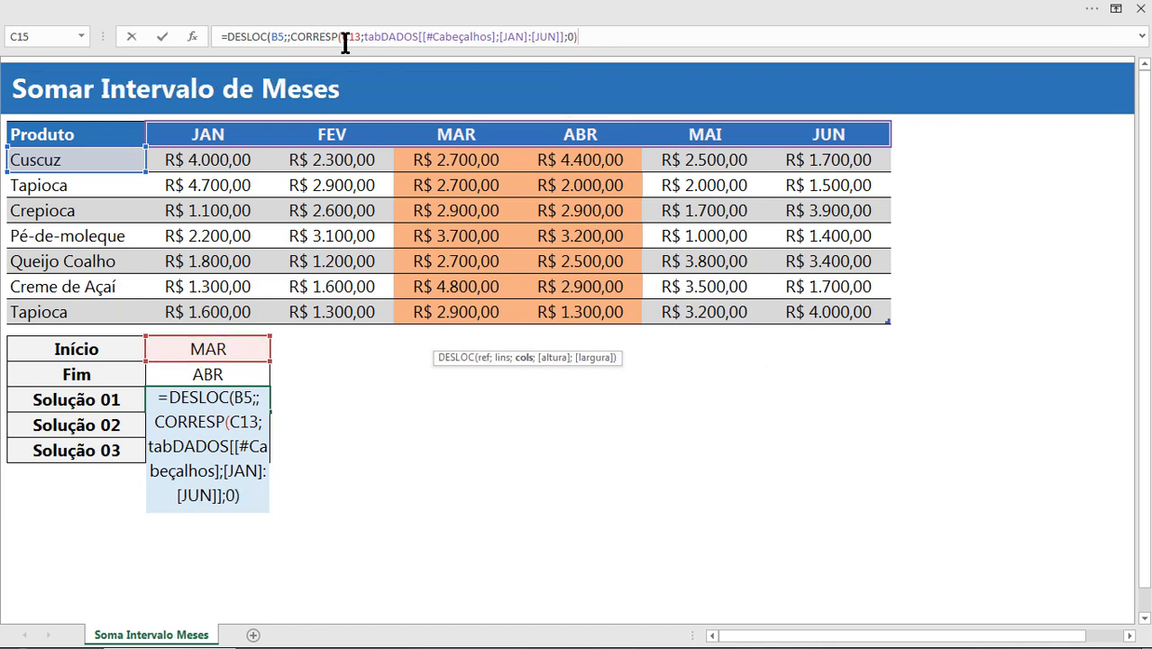
- Preview the evaluated result of the CORRESP part within the formula, and restore its text
drag(290, 36, 607, 36)
key(ctrl+x)
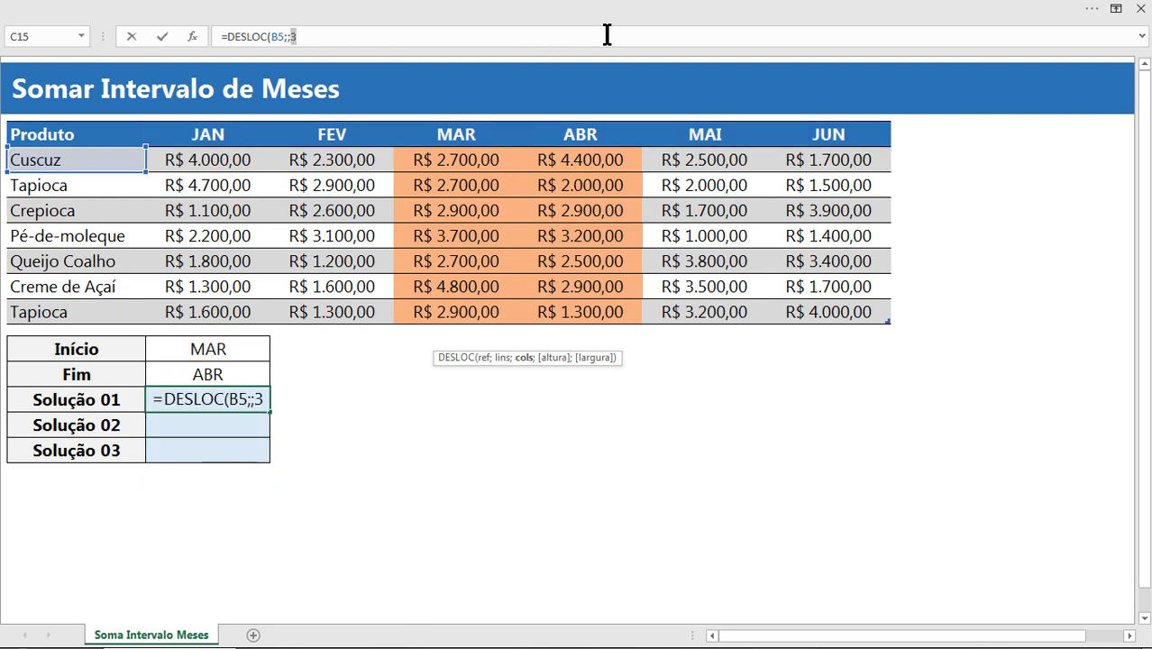
key(ctrl+z)
click(606, 36)
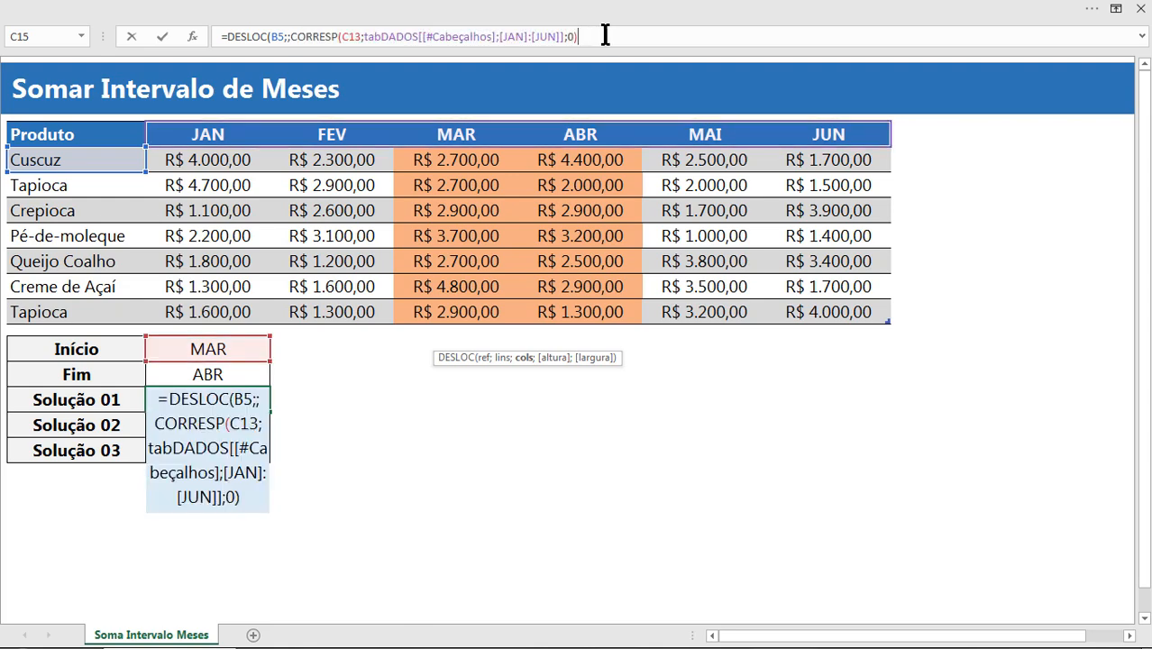
- Move on to DESLOC's height argument and enlarge the formula bar to show several lines
text(;)
drag(606, 52, 597, 97)
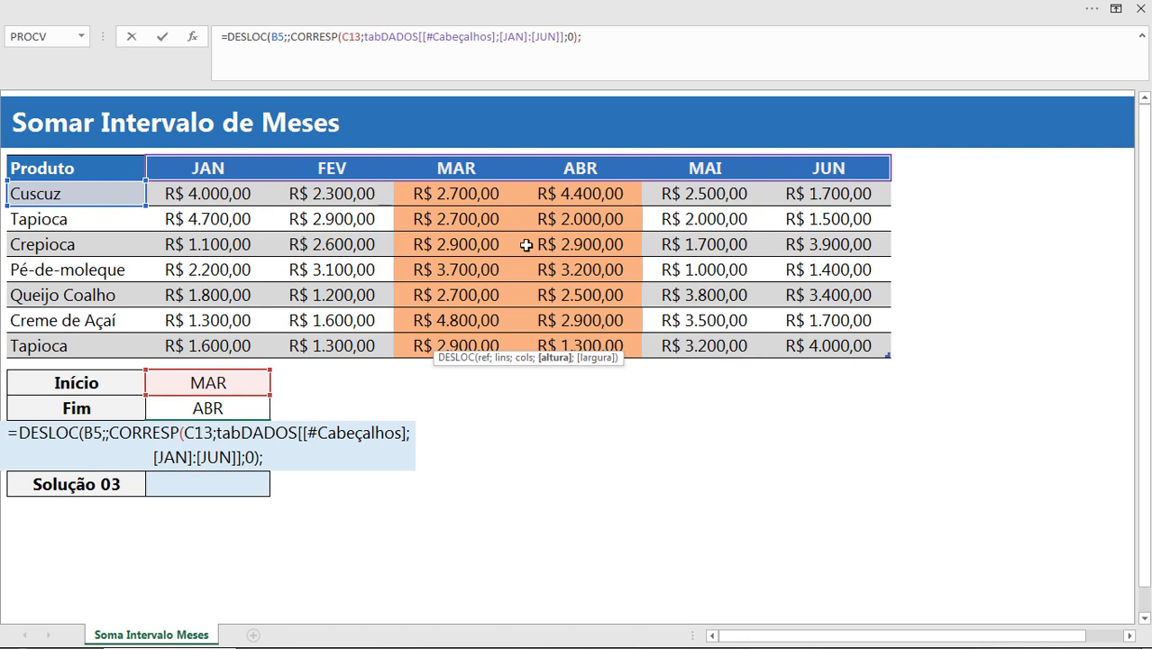
text(7)
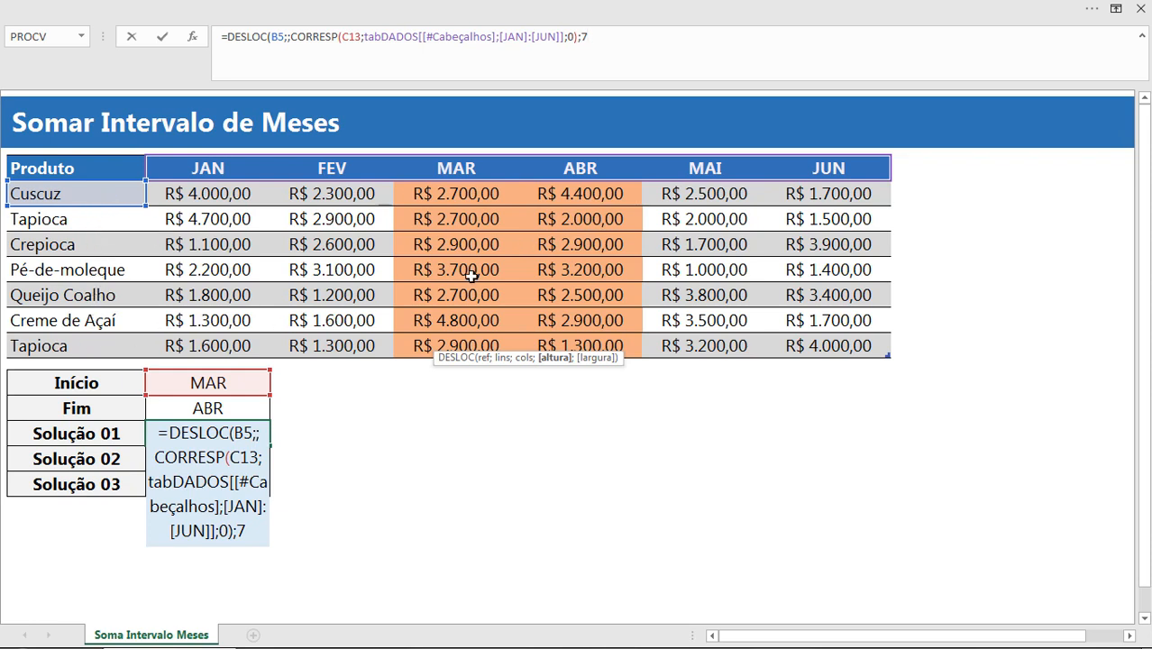
key(BackSpace)
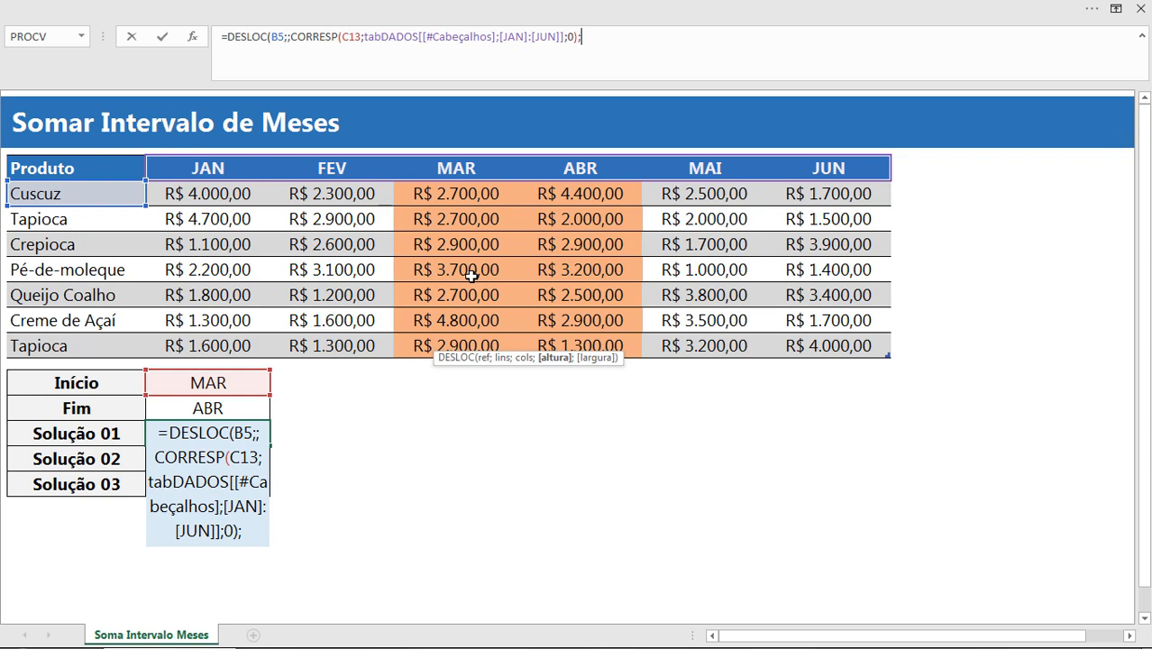
text(lin)
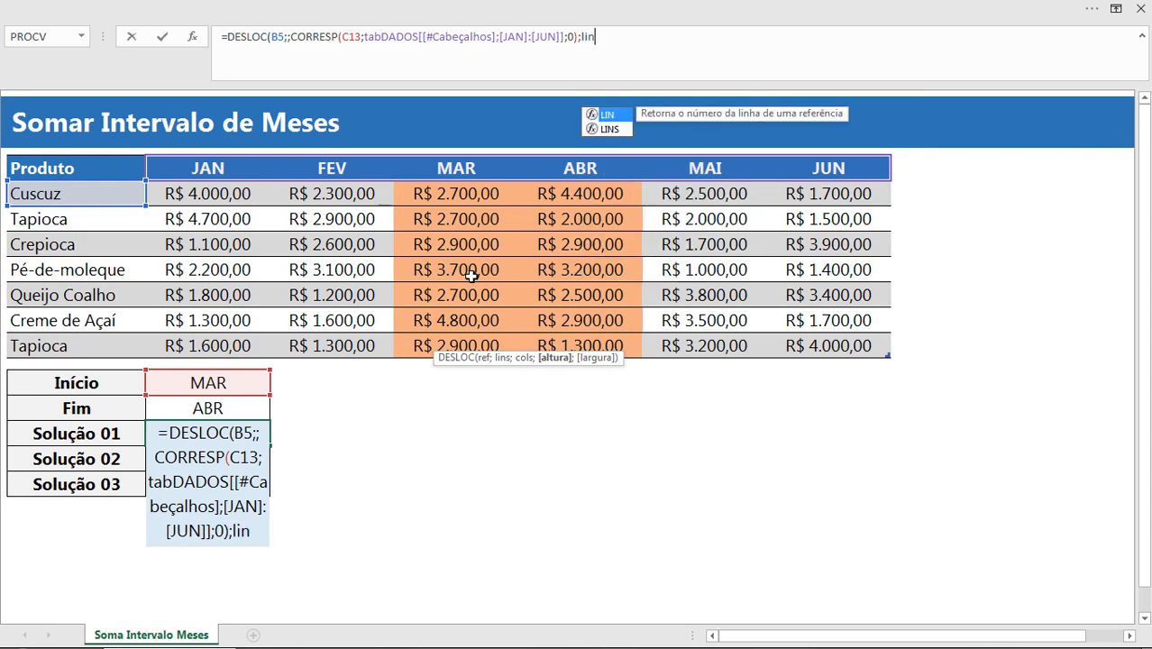
key(BackSpace)
key(BackSpace)
key(BackSpace)
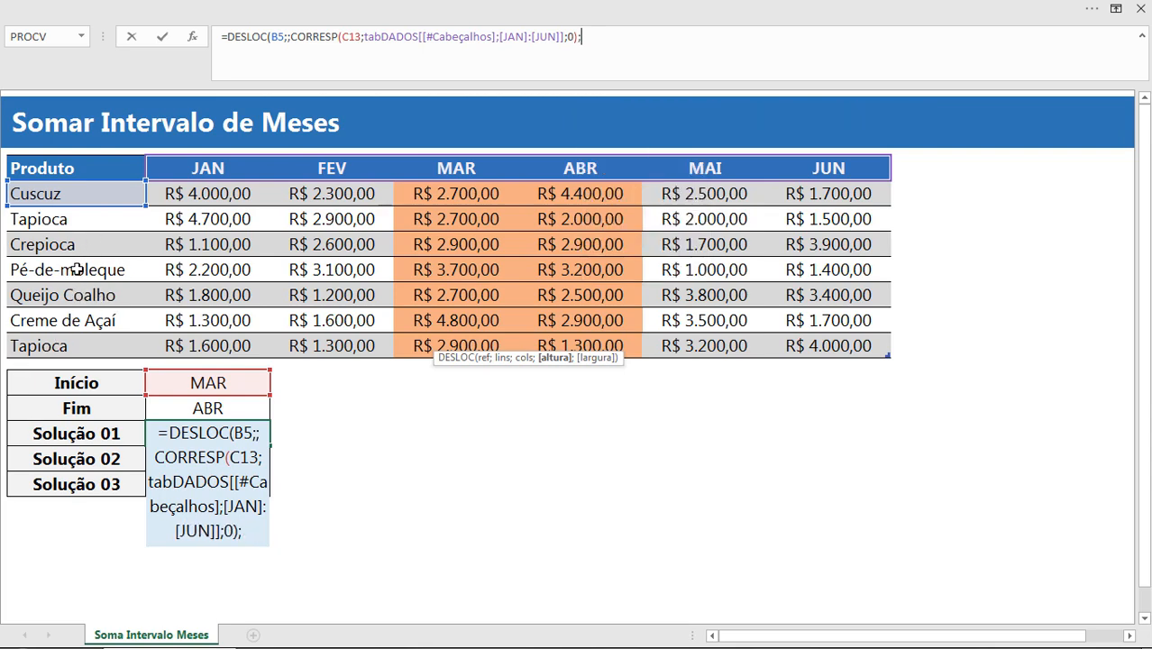
- Use CONT.VALORES over the table's Produto column as DESLOC's height argument
text(cont.)
key(Down)
key(Down)
key(Down)
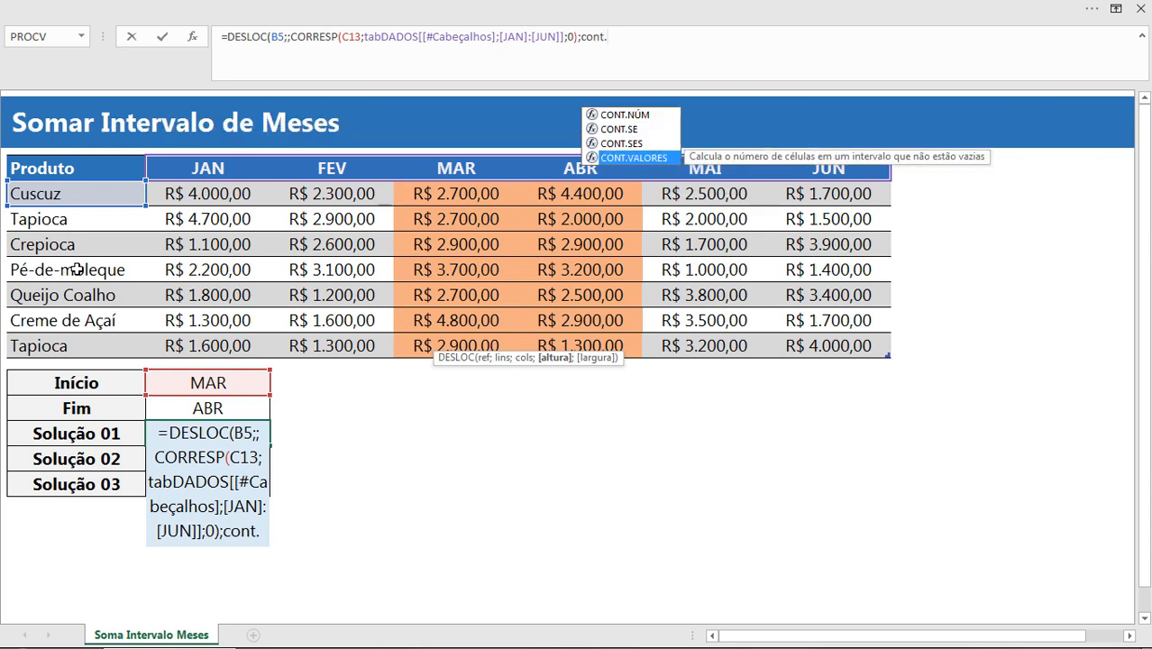
key(Tab)
click(94, 294)
key(ctrl+space)
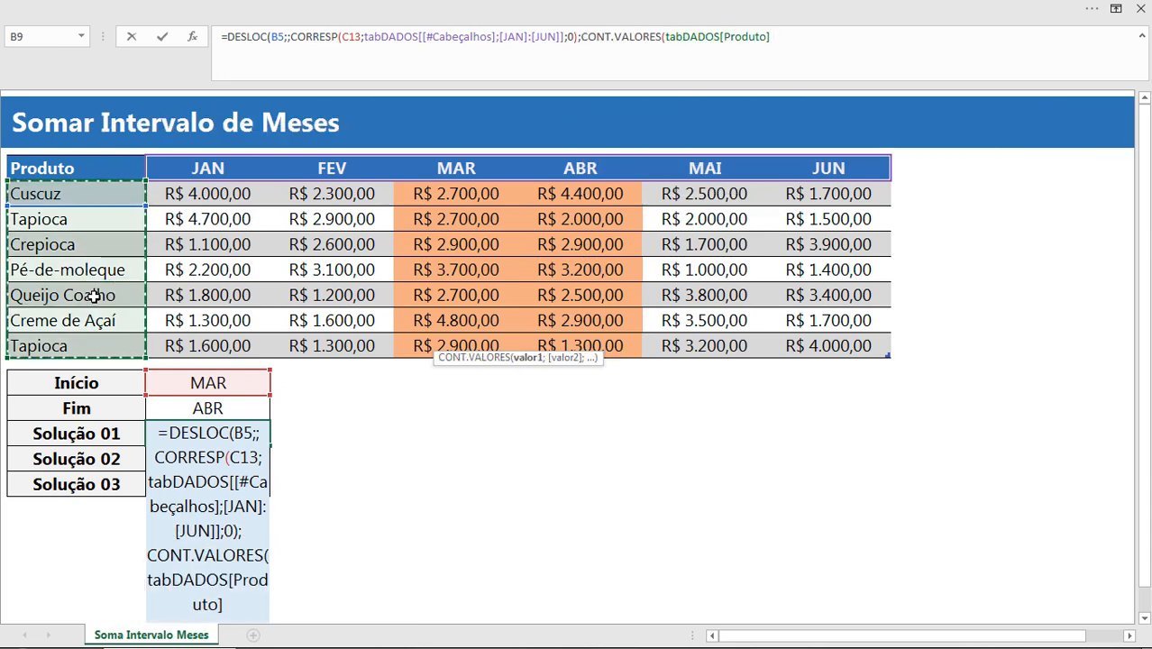
text())
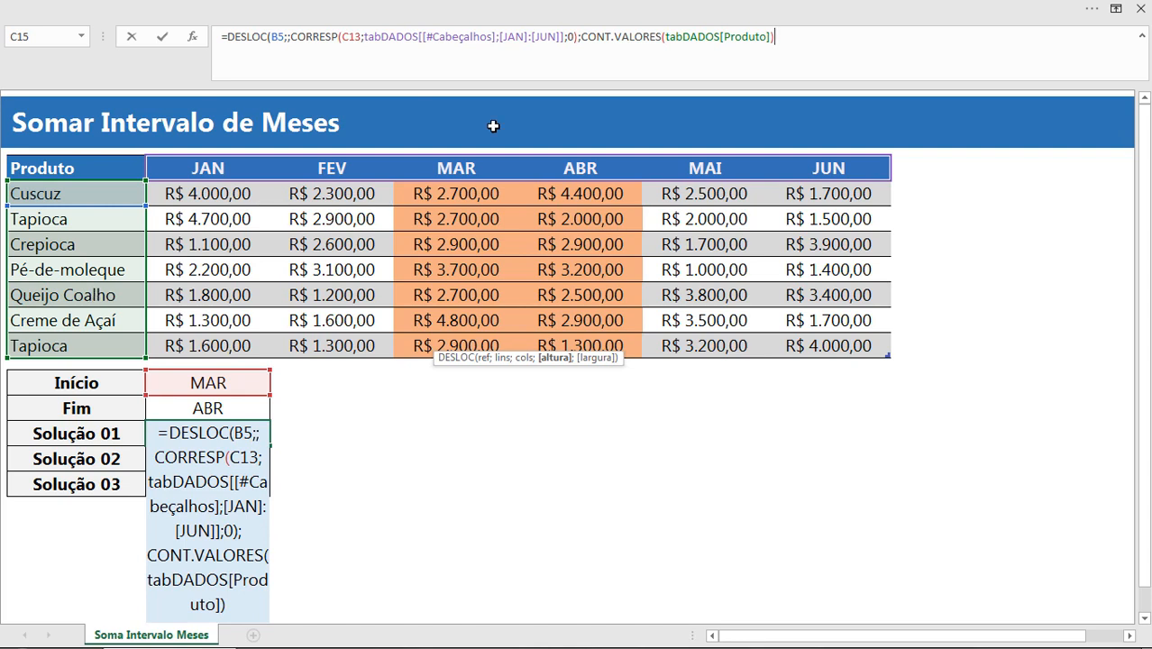
- Make LINS(tabDADOS) the DESLOC height argument in place of CONT.VALORES, and open the width argument with the hint clear of the table
drag(620, 42, 817, 41)
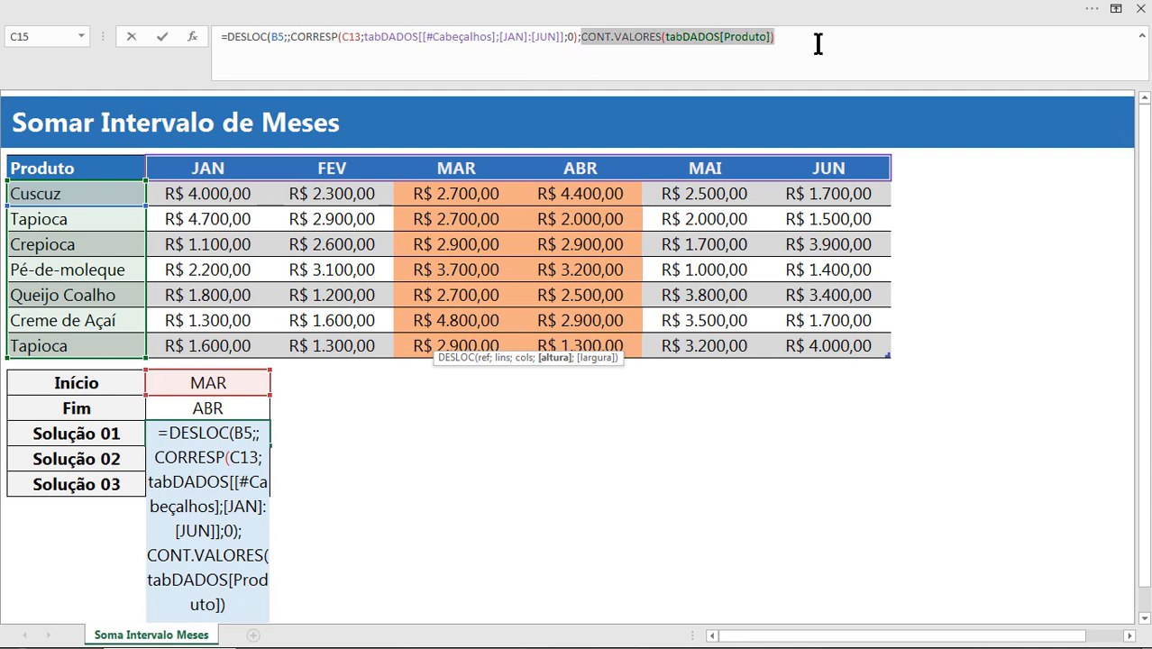
text(LINS()
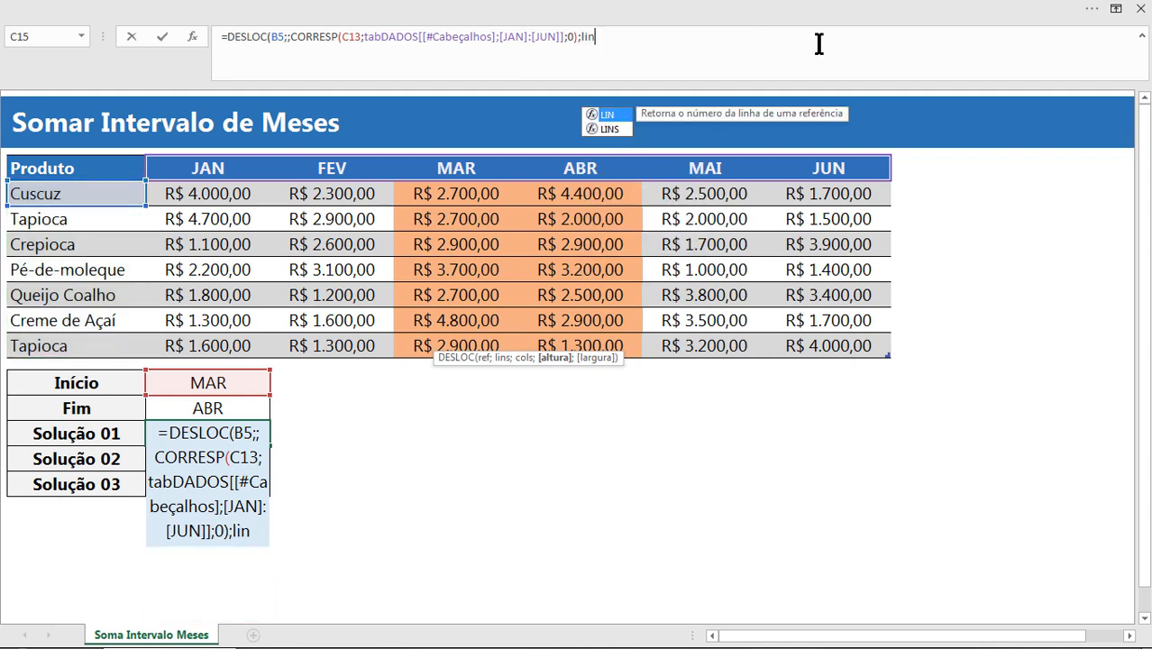
click(541, 225)
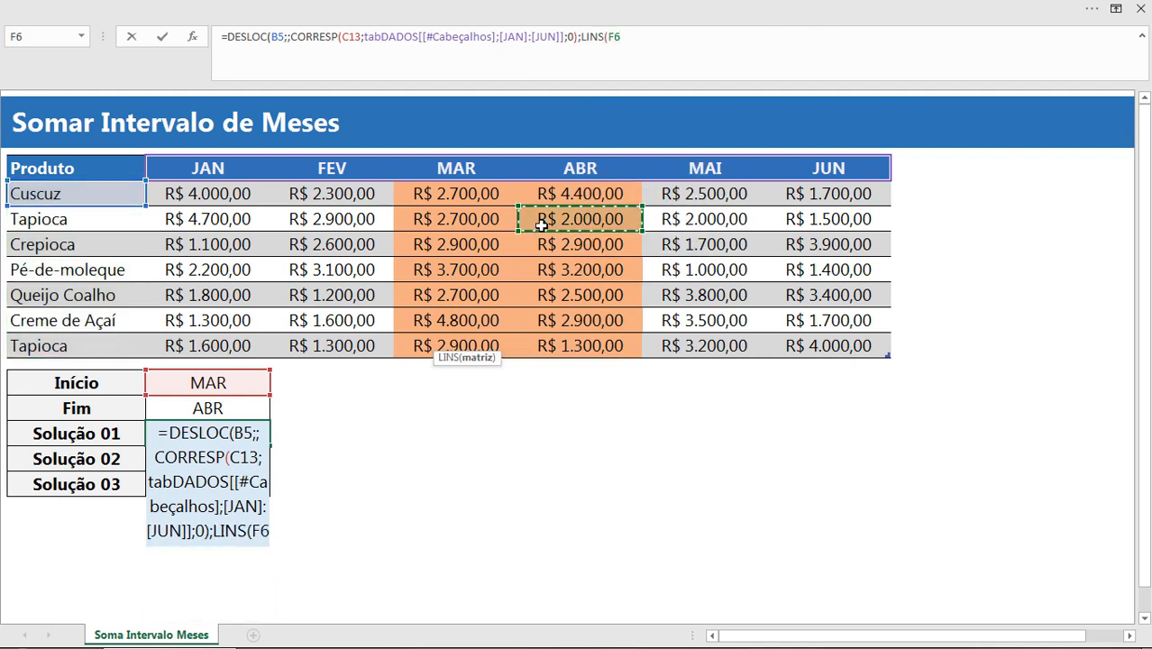
key(ctrl+a)
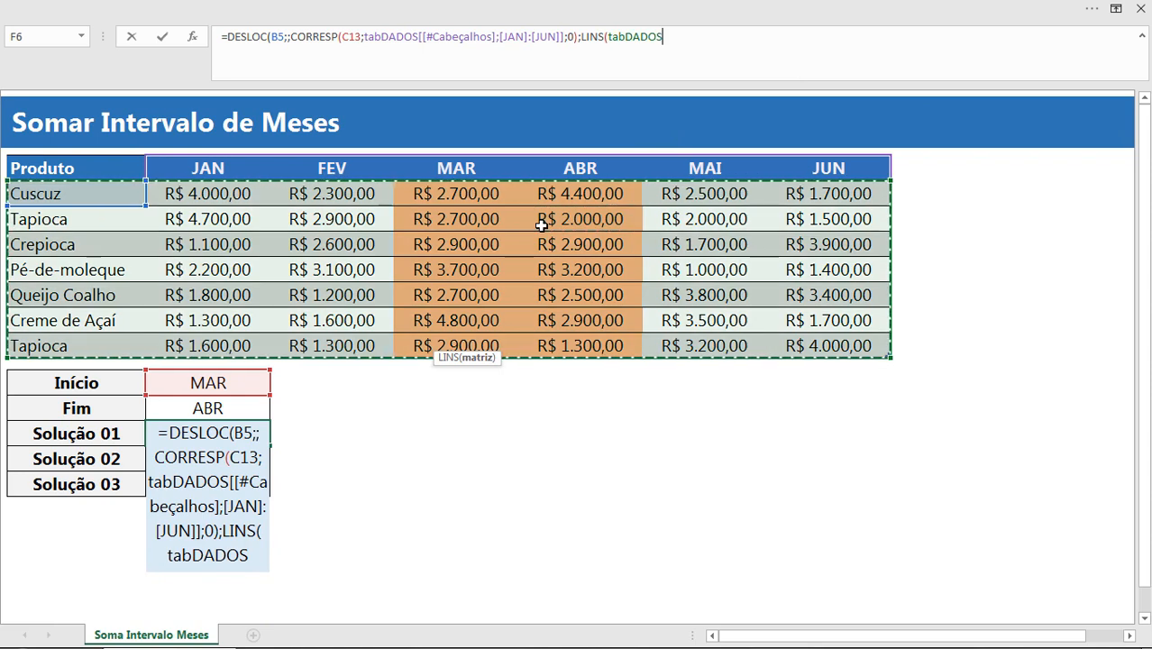
text())
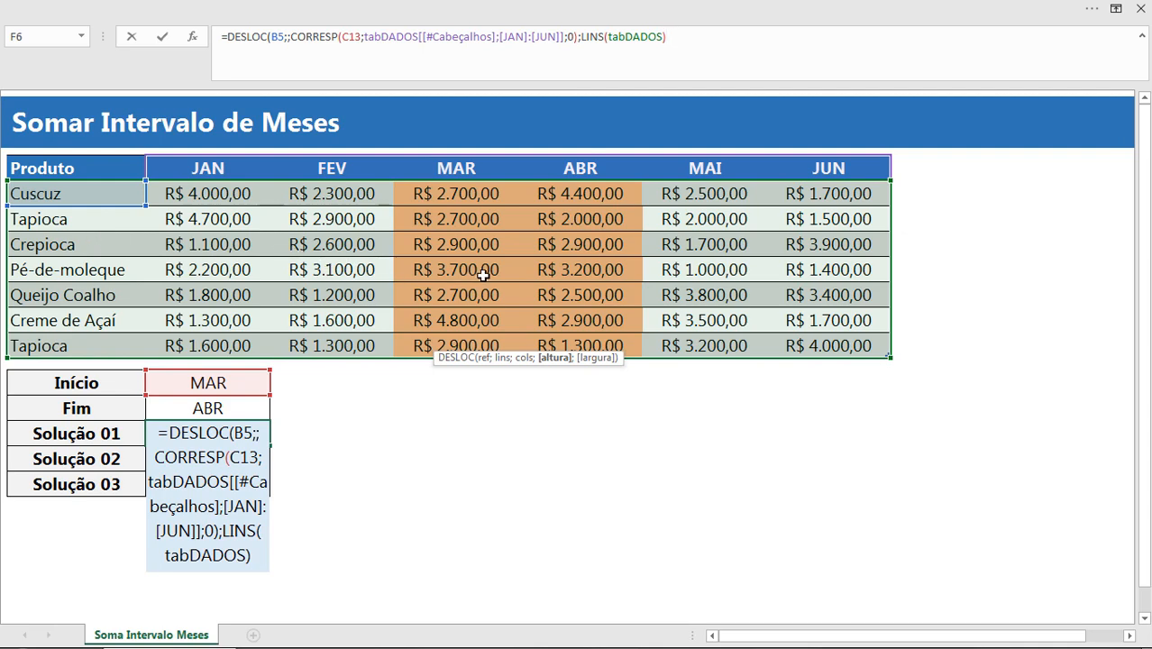
text(;)
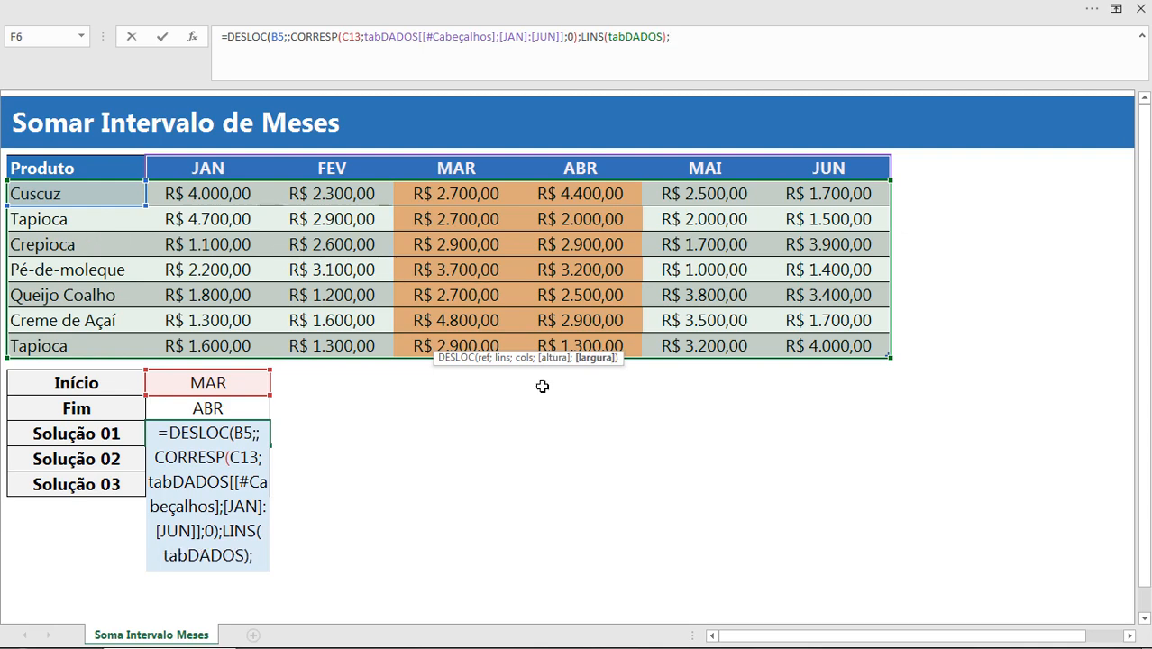
drag(570, 355, 547, 395)
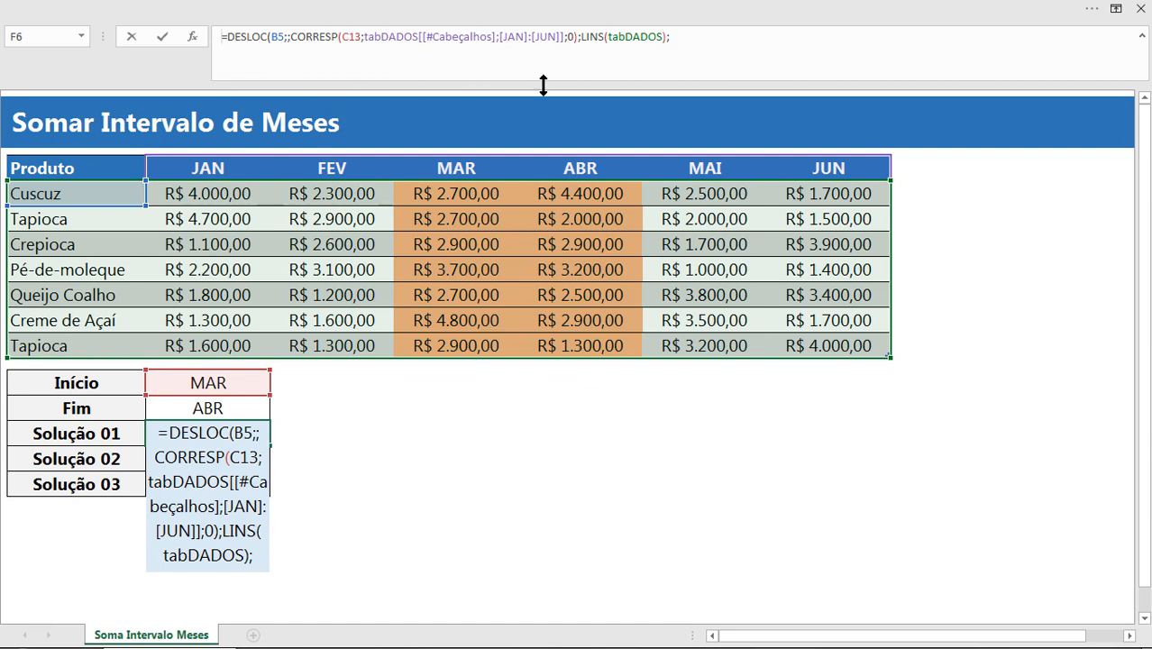
- Store the unfinished DESLOC formula in C15 as text with a leading apostrophe, and left-align cells C15 to C17
text(')
key(Return)
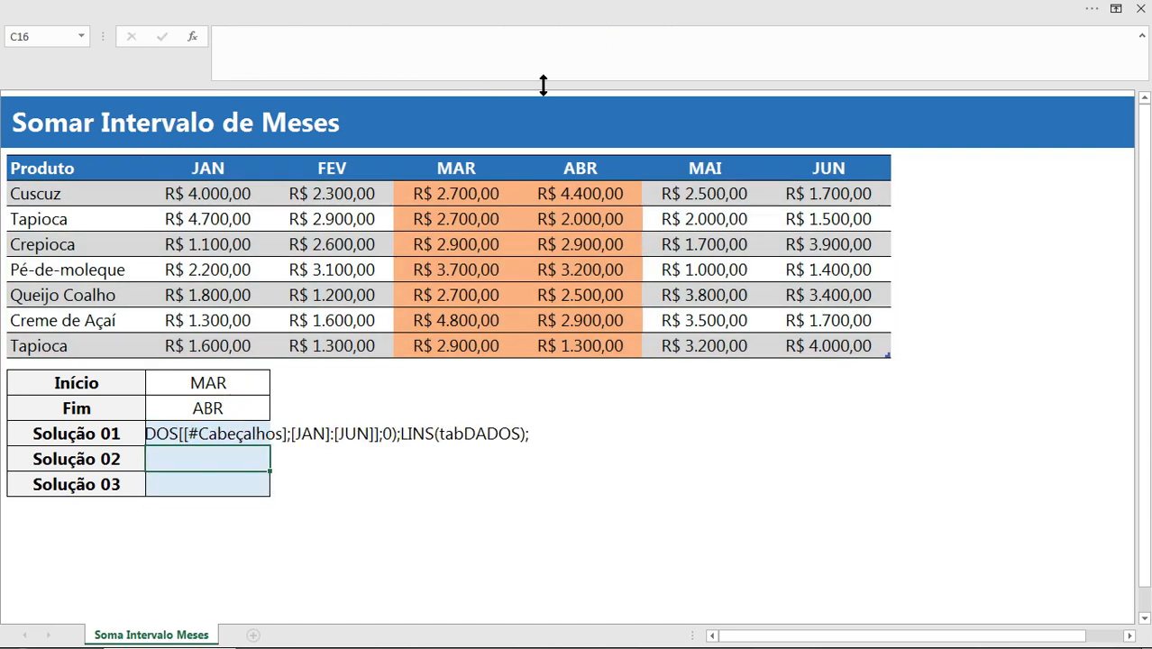
key(Up)
key(shift+Down)
key(shift+Down)
click(370, 12)
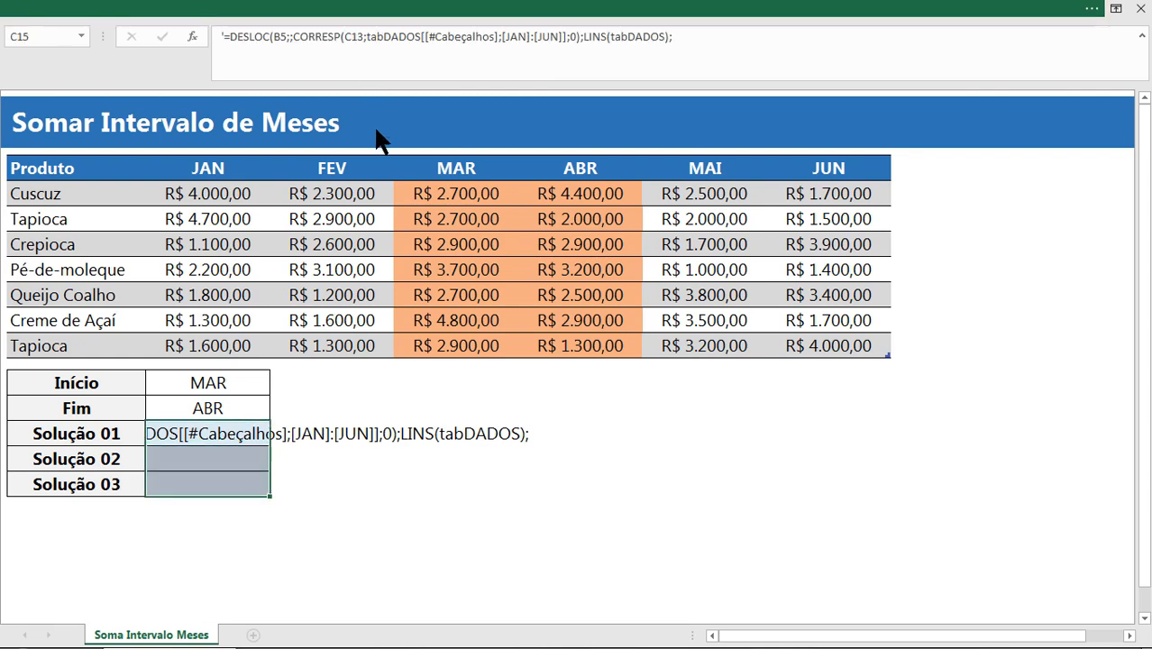
click(280, 102)
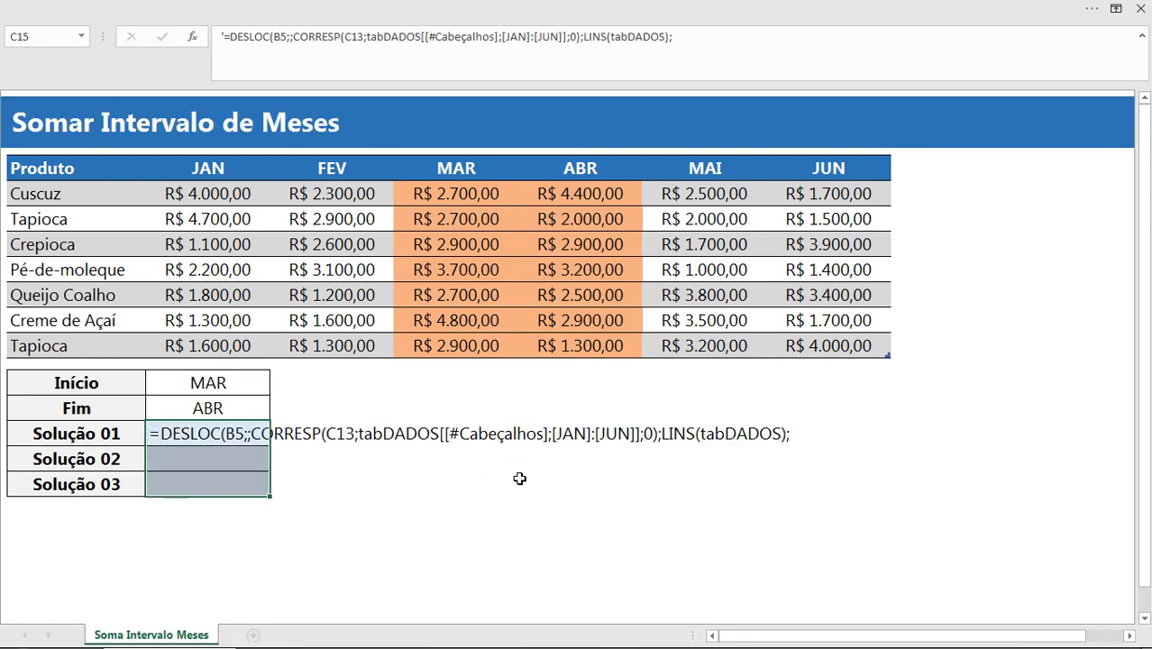
- Note the end month's column position, 4, in F17 and the start month's position, 3, in F18
click(446, 480)
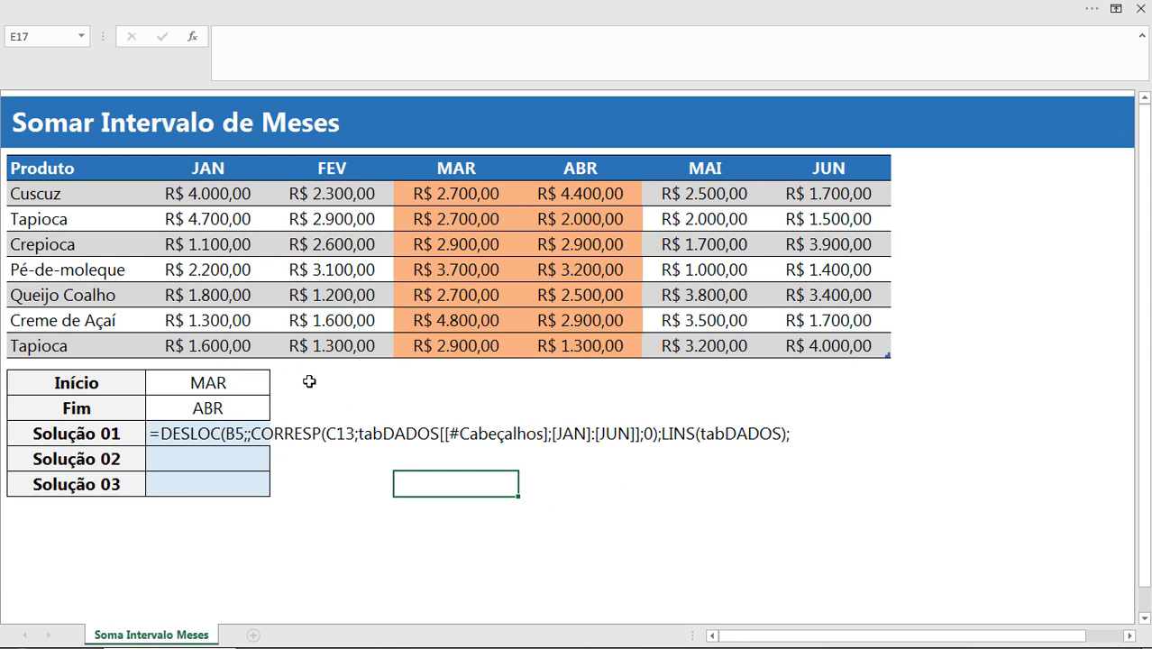
click(473, 173)
click(561, 172)
click(537, 482)
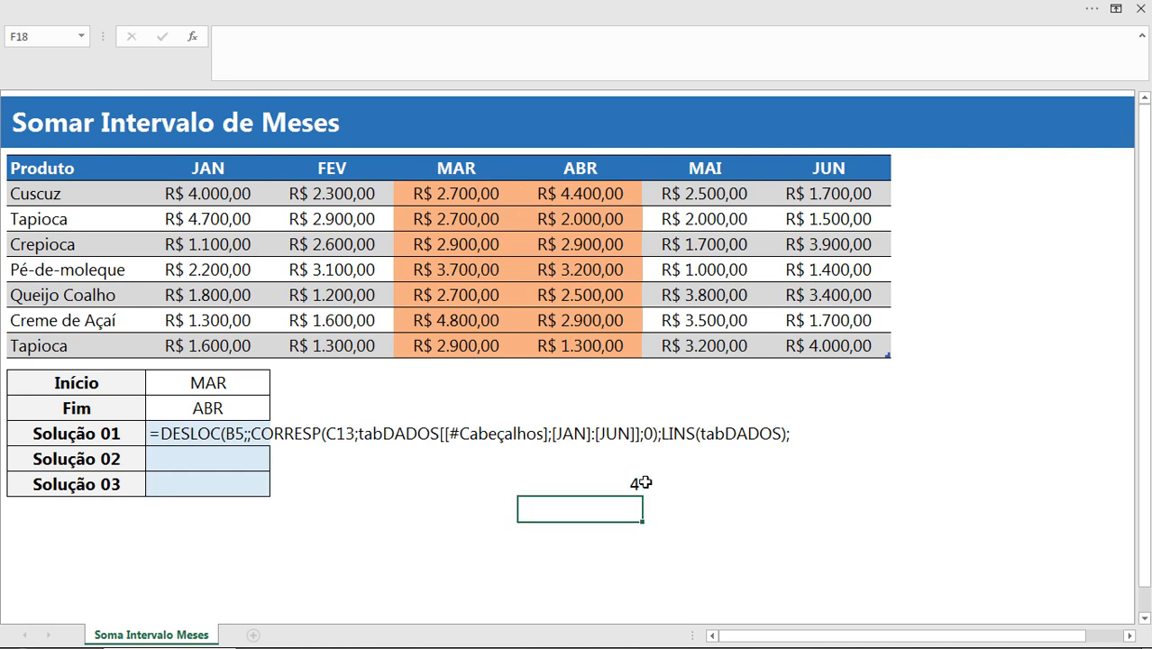
drag(216, 168, 828, 169)
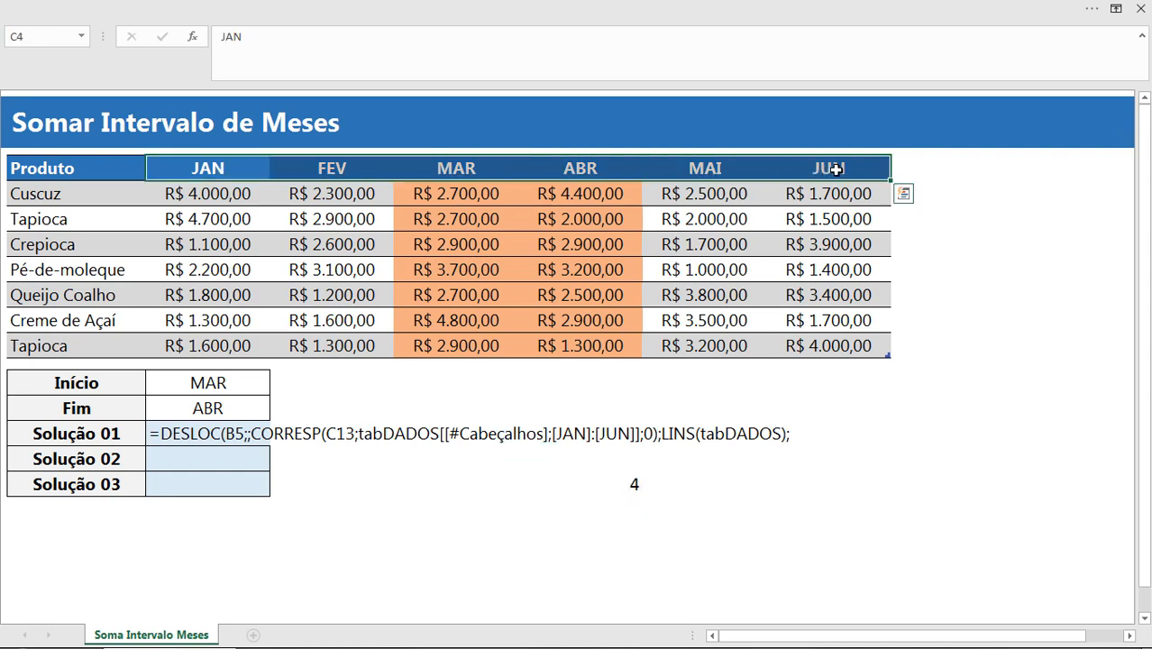
click(636, 509)
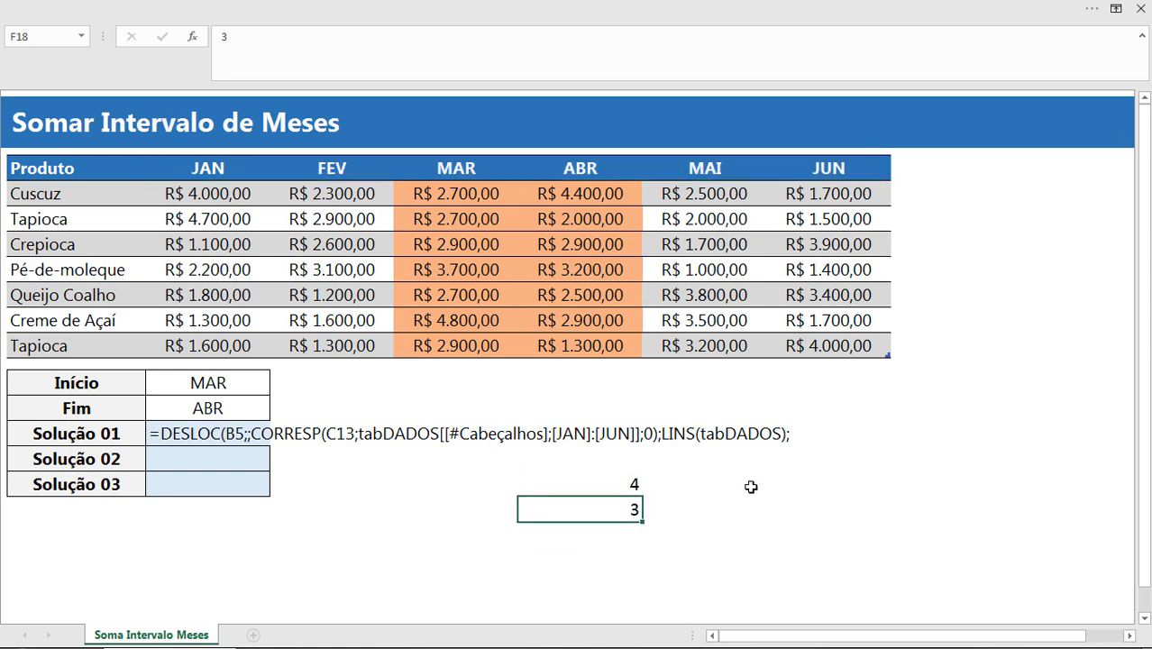
- Calculate the difference between the two month positions in F19 with the formula =F17-F18
drag(636, 484, 634, 509)
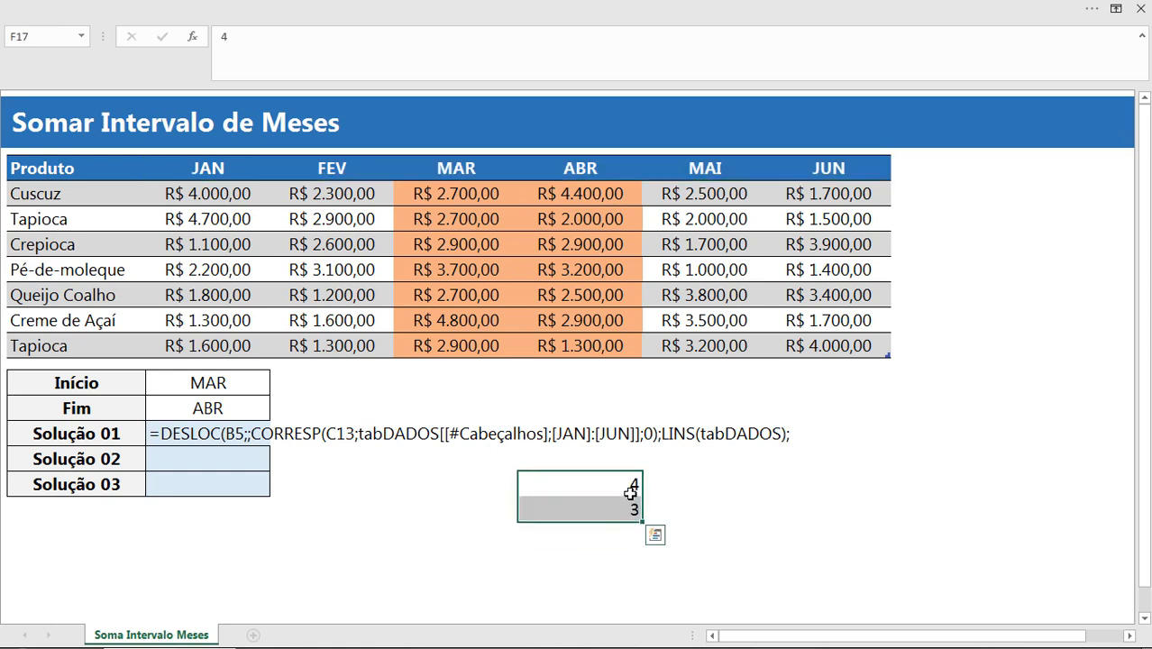
click(608, 534)
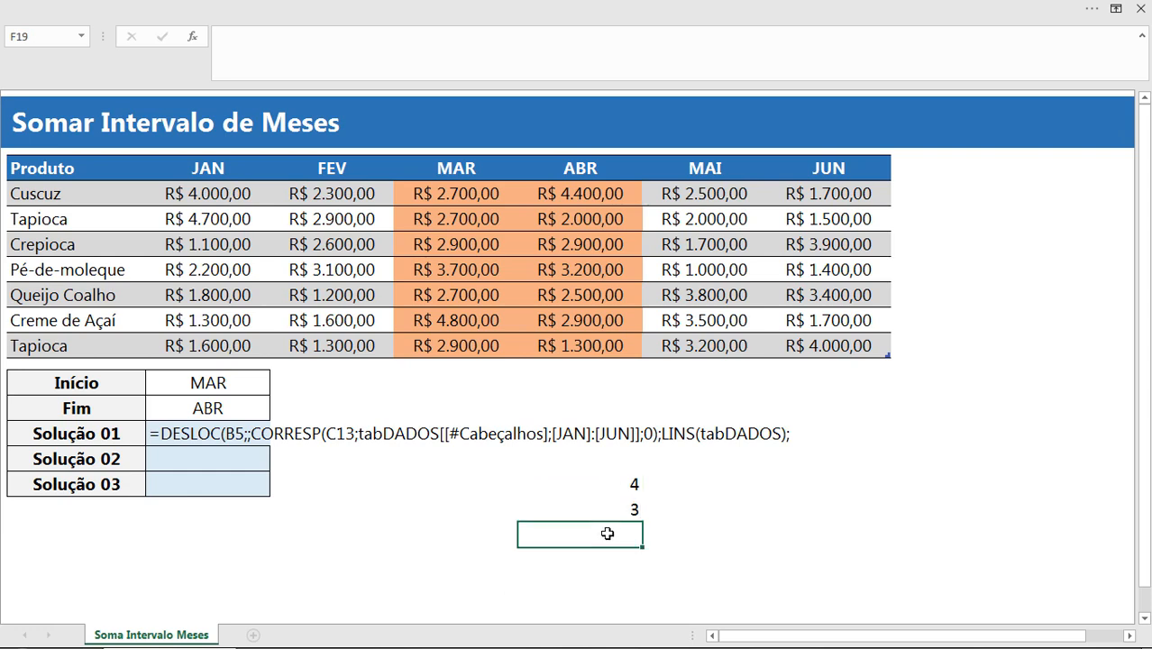
text(=)
click(620, 484)
text(-)
click(622, 509)
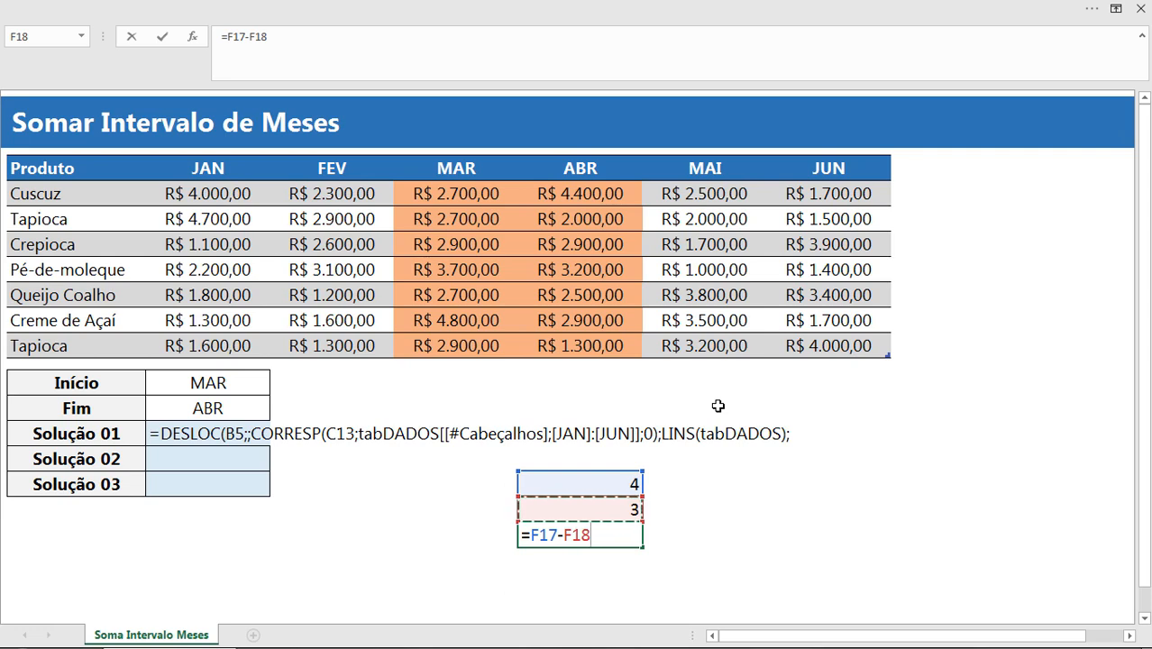
key(Return)
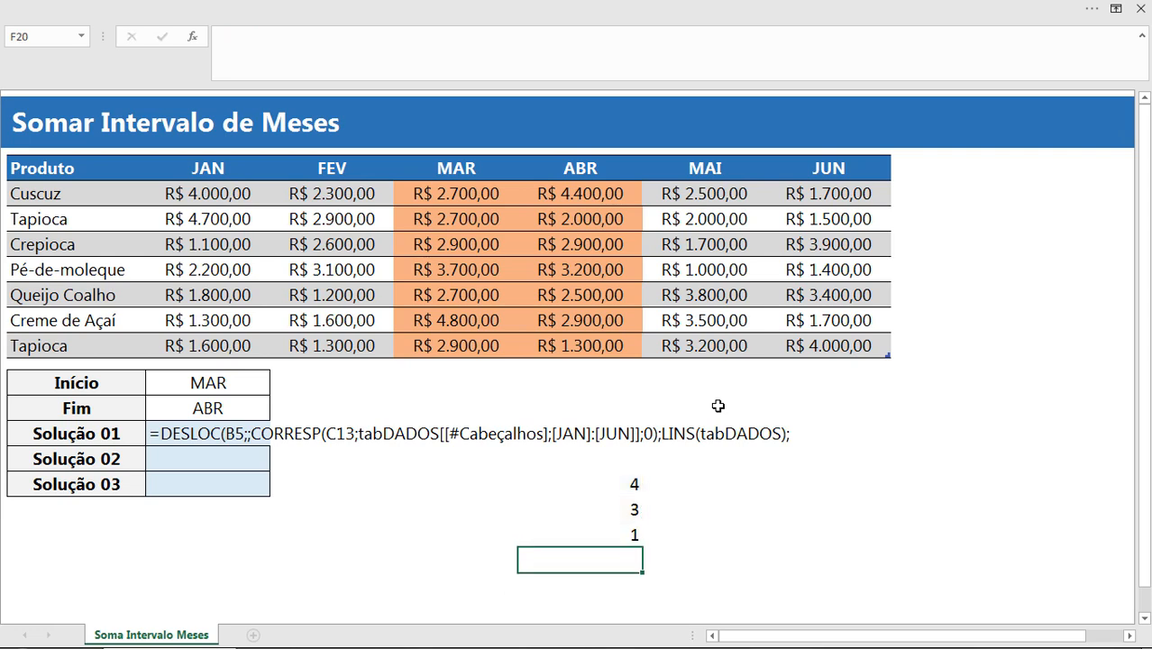
click(595, 536)
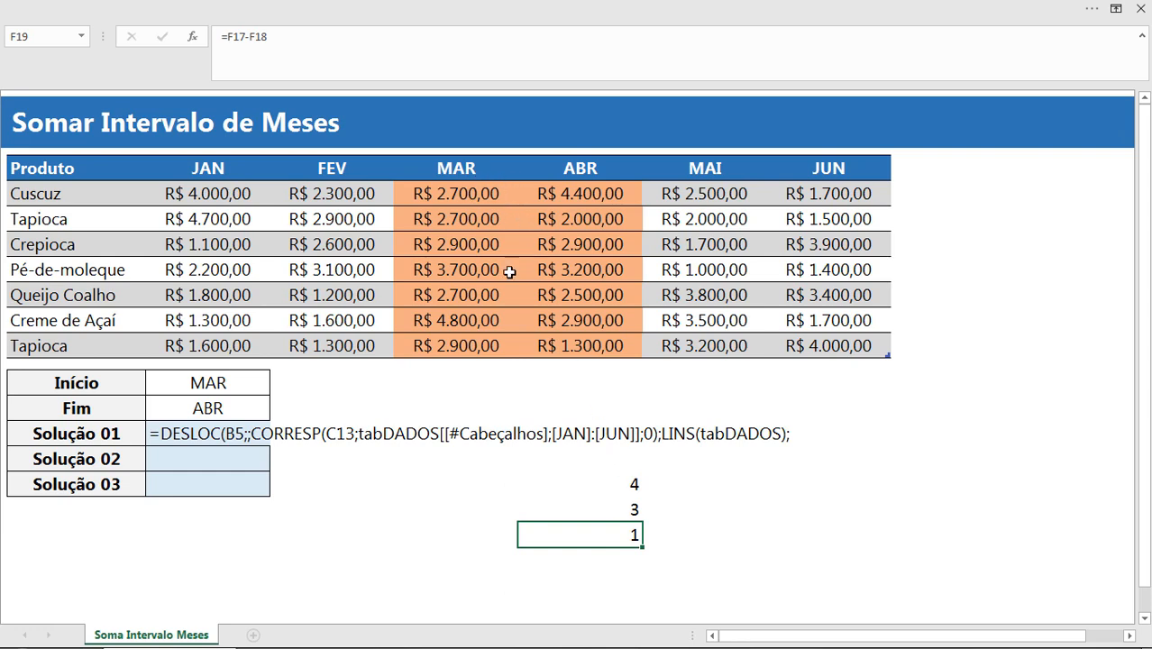
- Add 1 to the month position difference in F19, making the formula =F17-F18+1
double_click(601, 539)
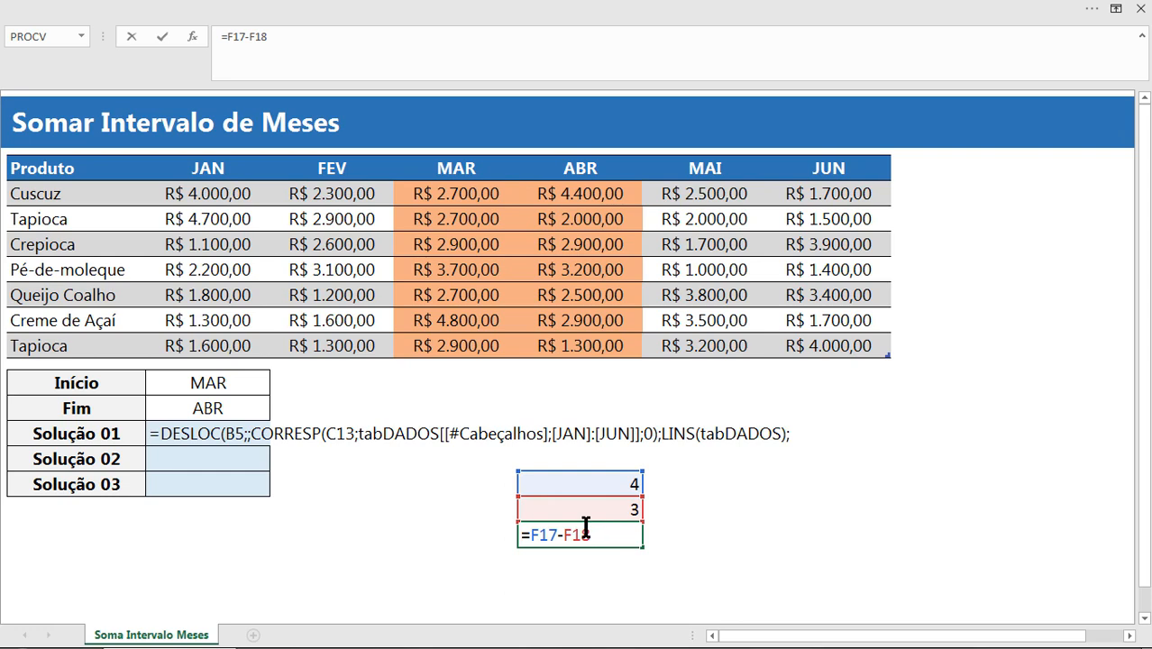
text(+1)
key(Return)
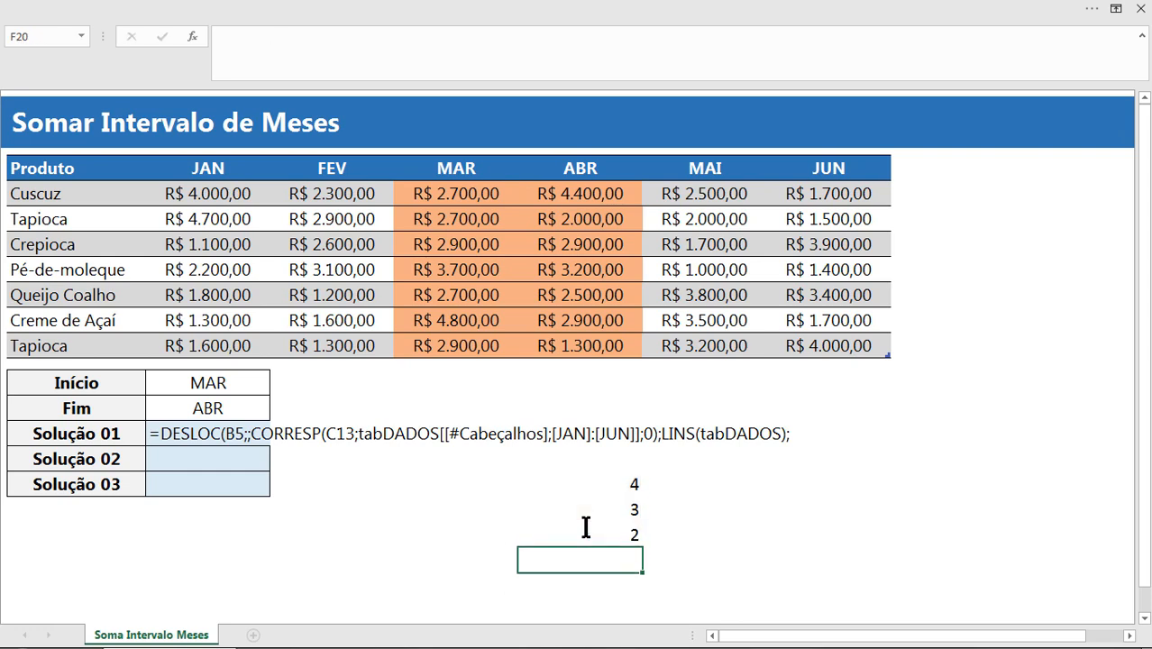
click(586, 527)
click(611, 494)
drag(610, 498, 597, 530)
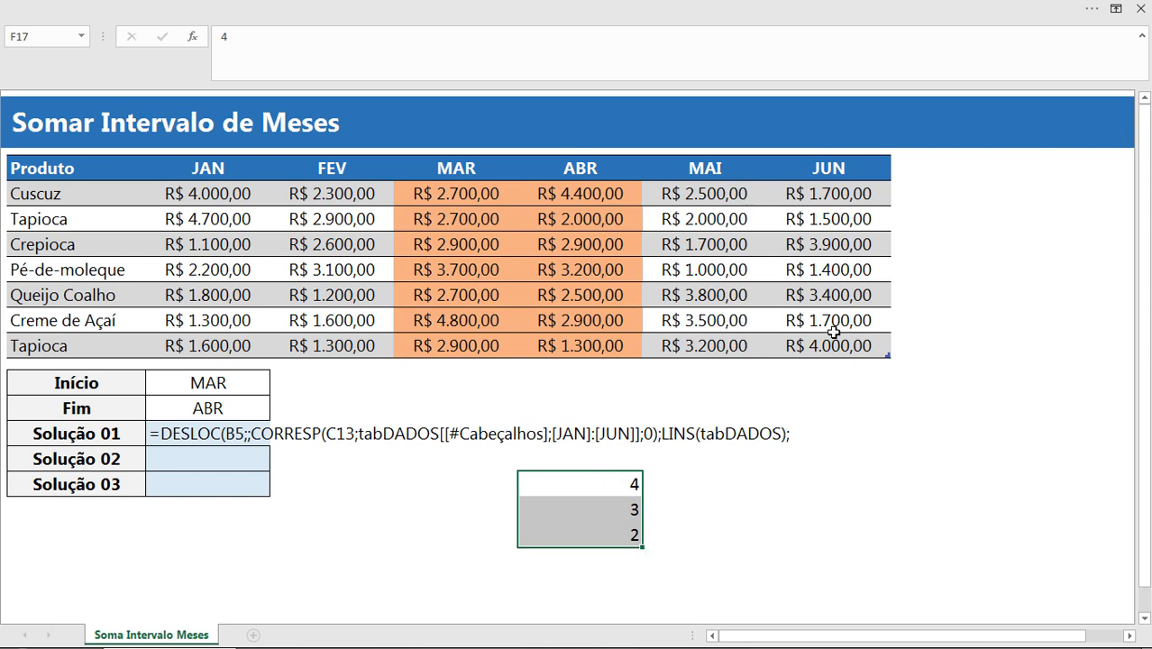
- Review the ABR header and the Fim and Início entries, and clear the scratch calculation in F17:F19
click(606, 173)
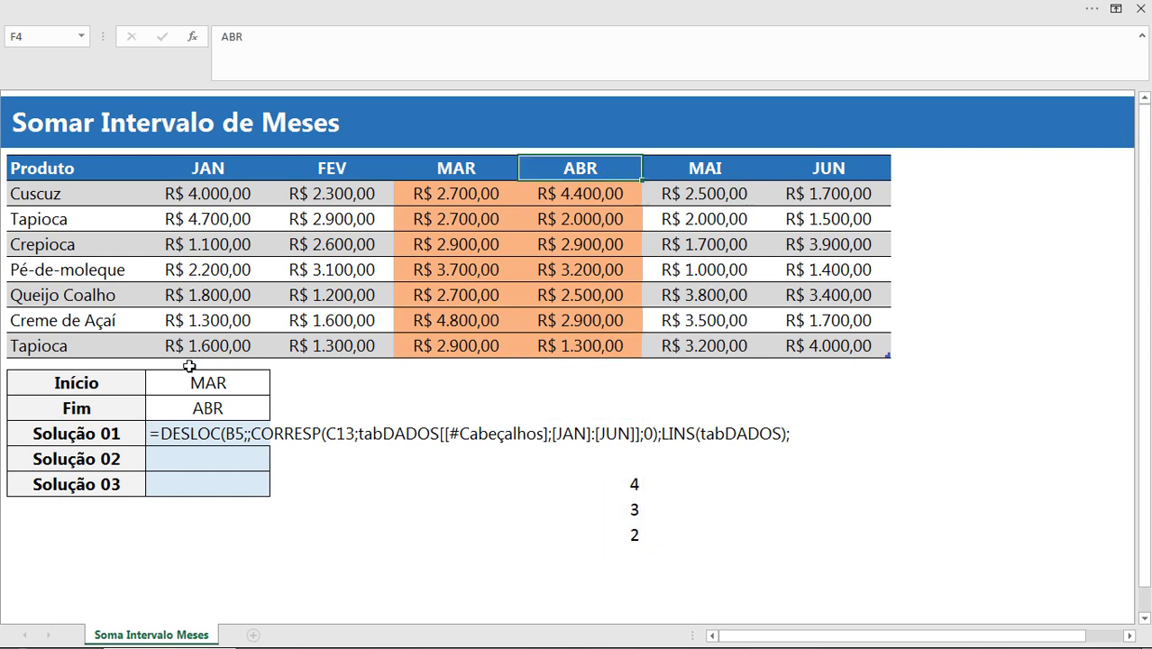
drag(108, 405, 192, 405)
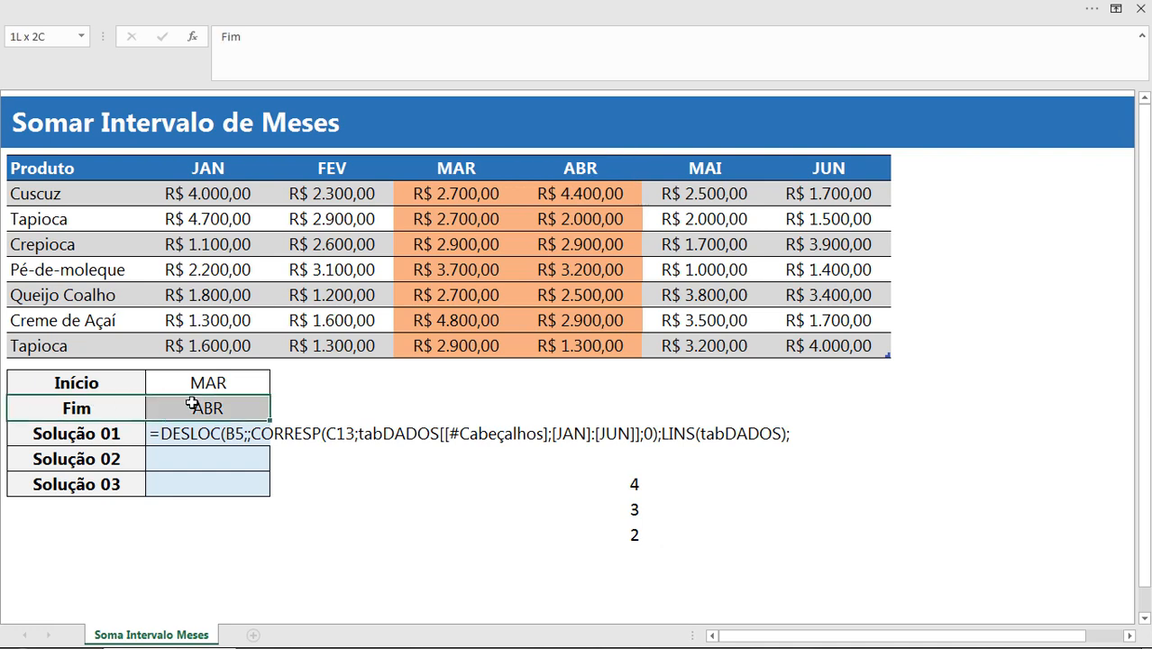
drag(126, 385, 202, 382)
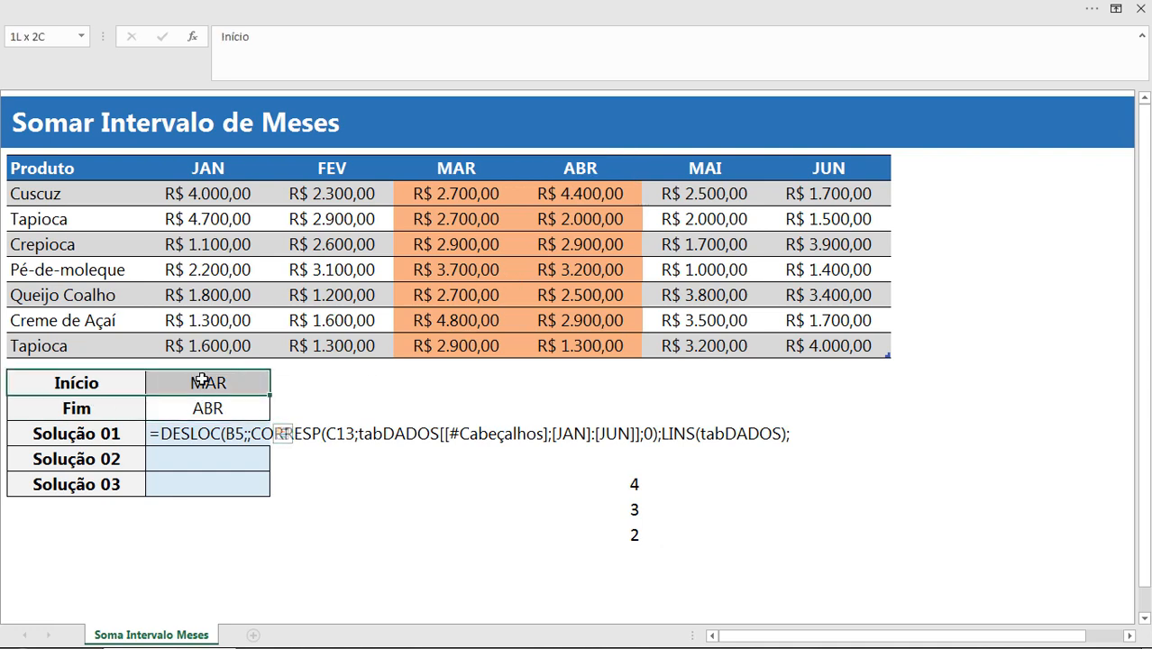
drag(613, 475, 620, 532)
key(Delete)
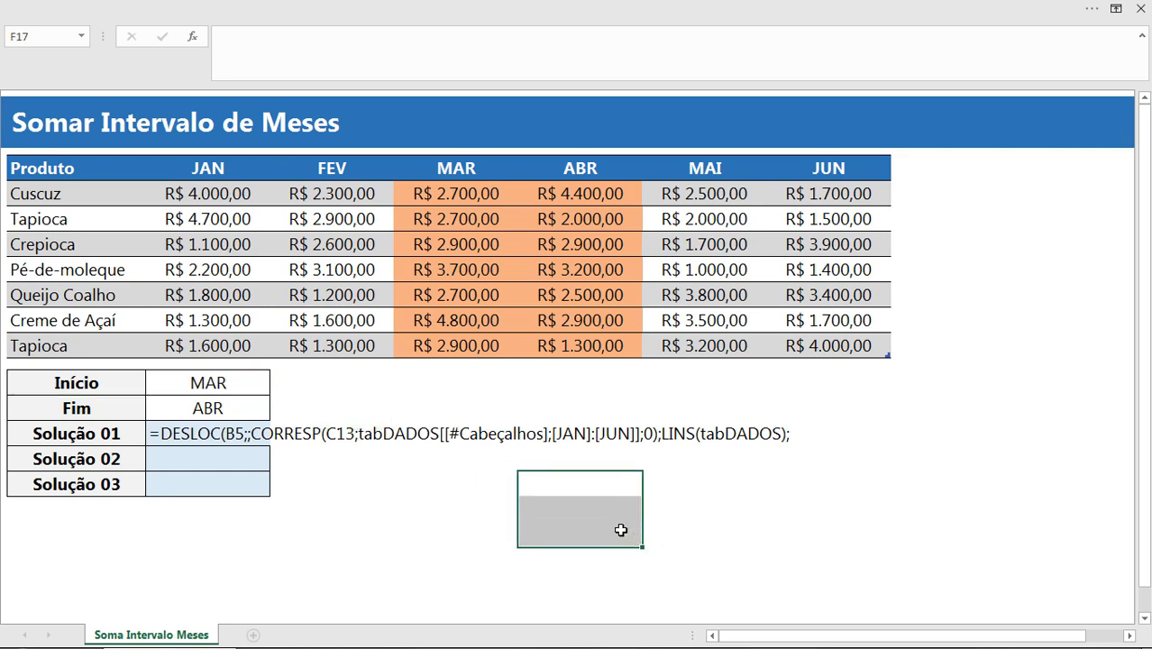
- Remove the leading apostrophe from the C15 text to restore the formula, and resume editing at DESLOC's width argument
click(170, 442)
click(226, 39)
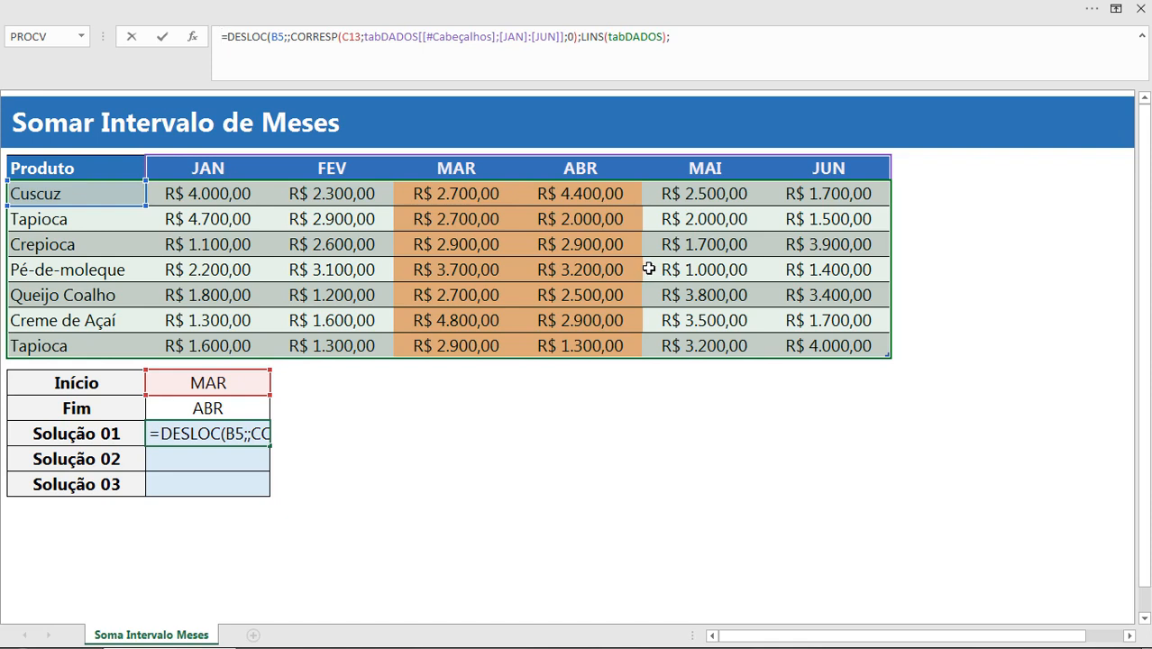
click(681, 38)
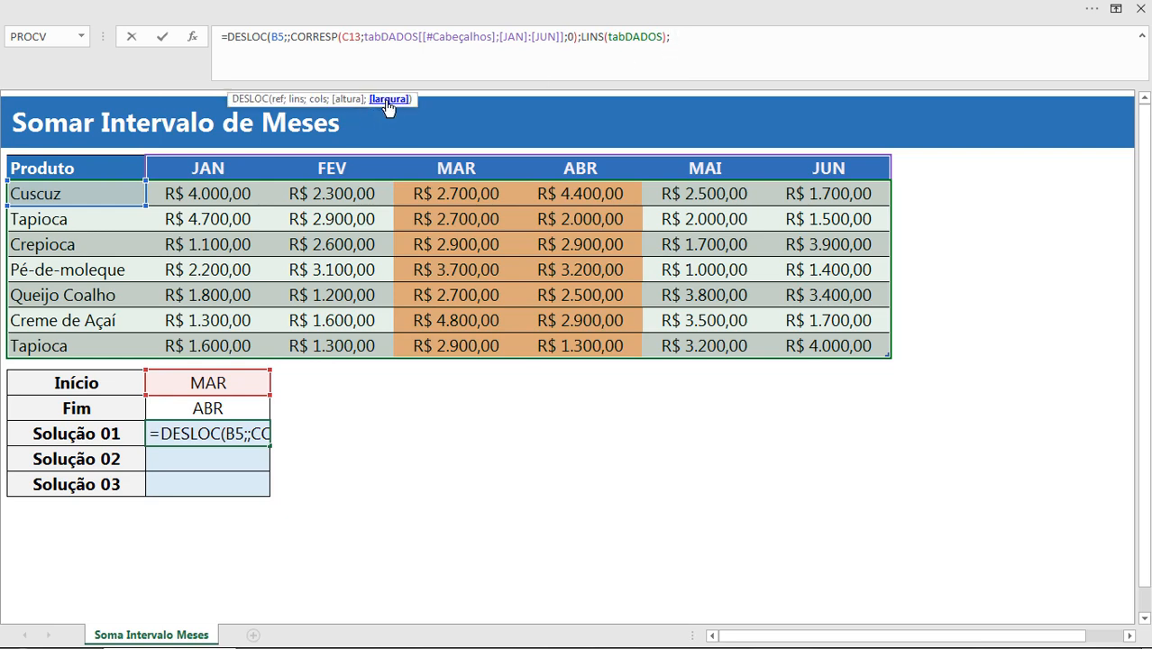
- Begin the width argument with CORRESP(C14;tabDADOS[[#Cabeçalhos];[JAN]:[JUN]];0) followed by a minus sign
text(corres)
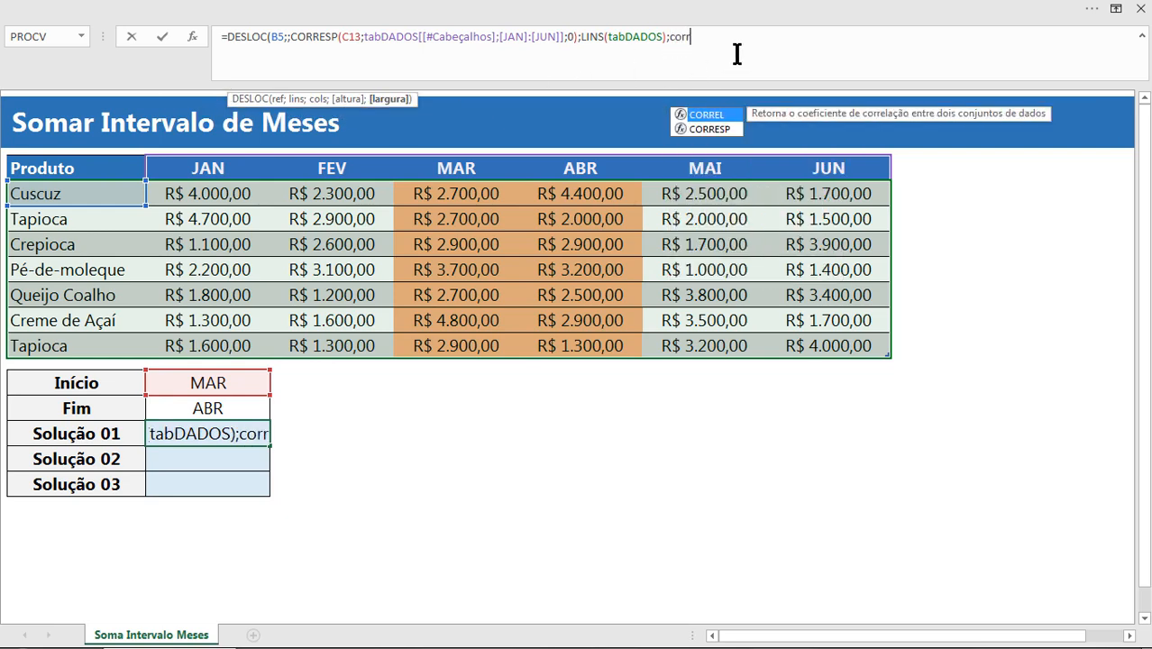
key(Tab)
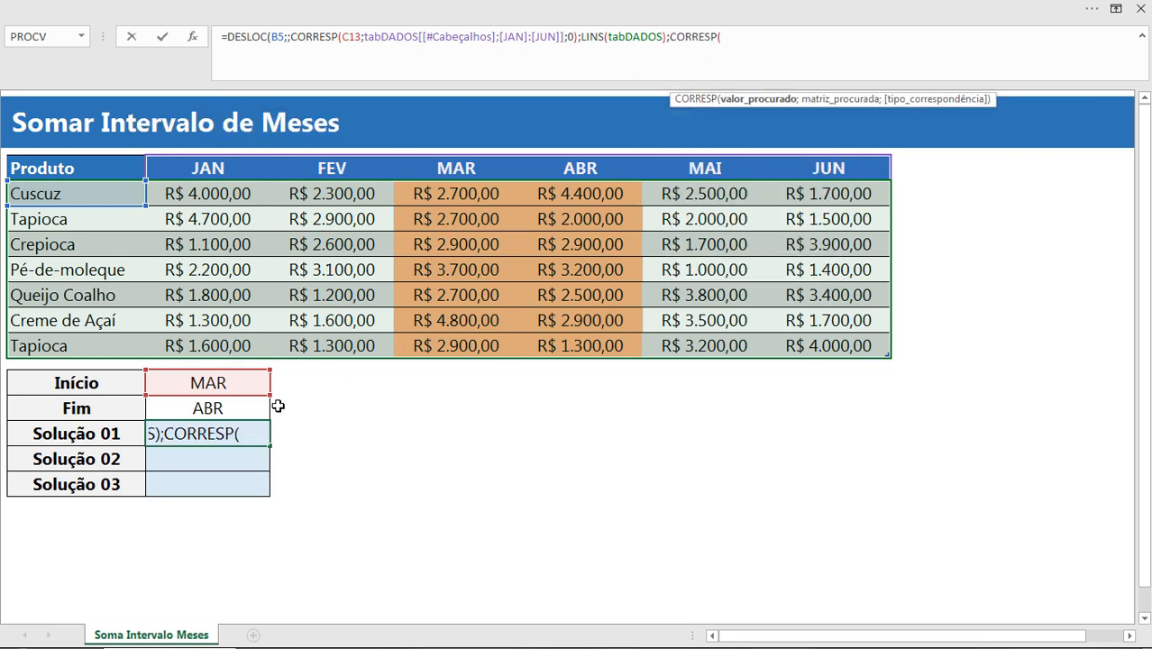
click(238, 410)
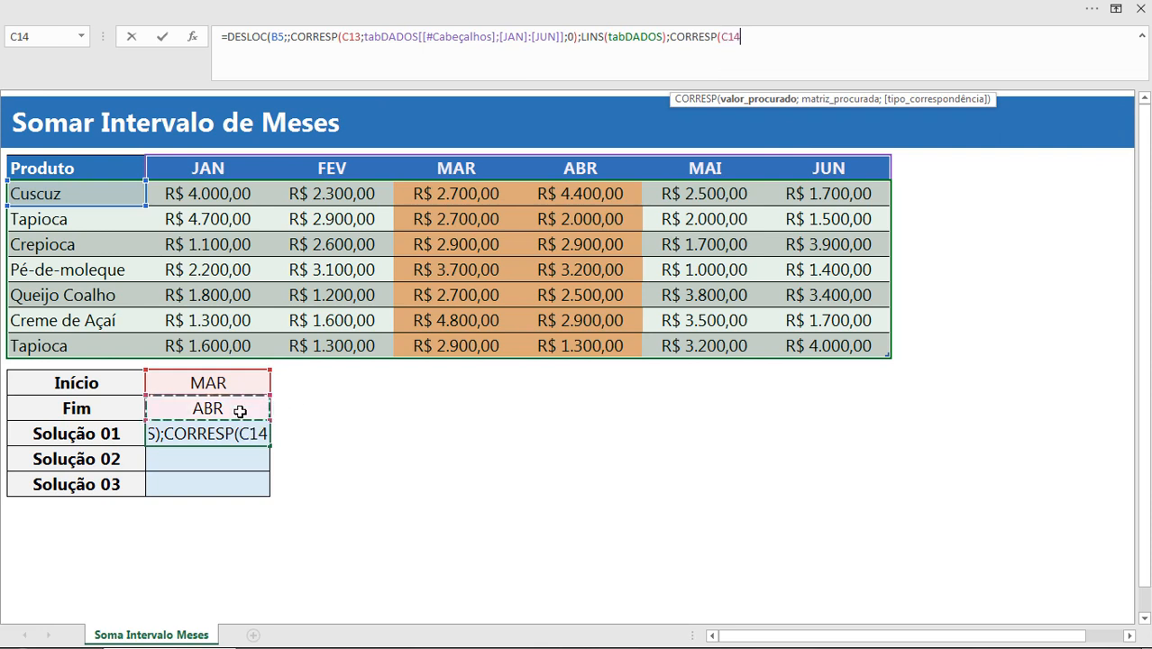
text(;)
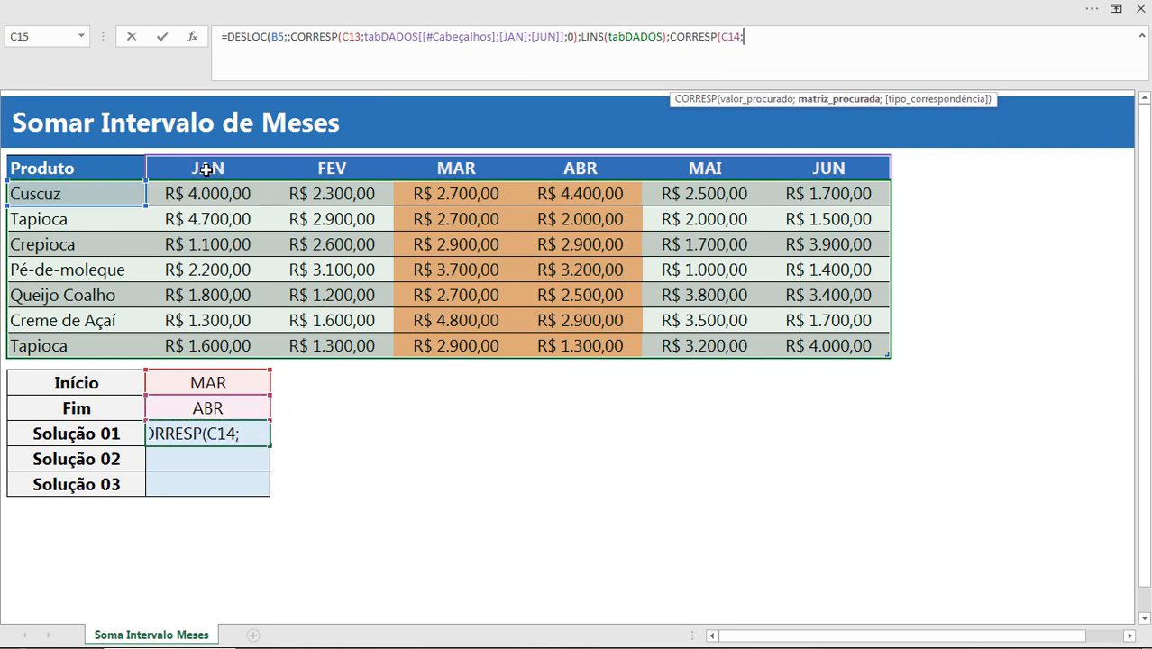
drag(207, 169, 829, 180)
text(;[JAN]:[JUN)
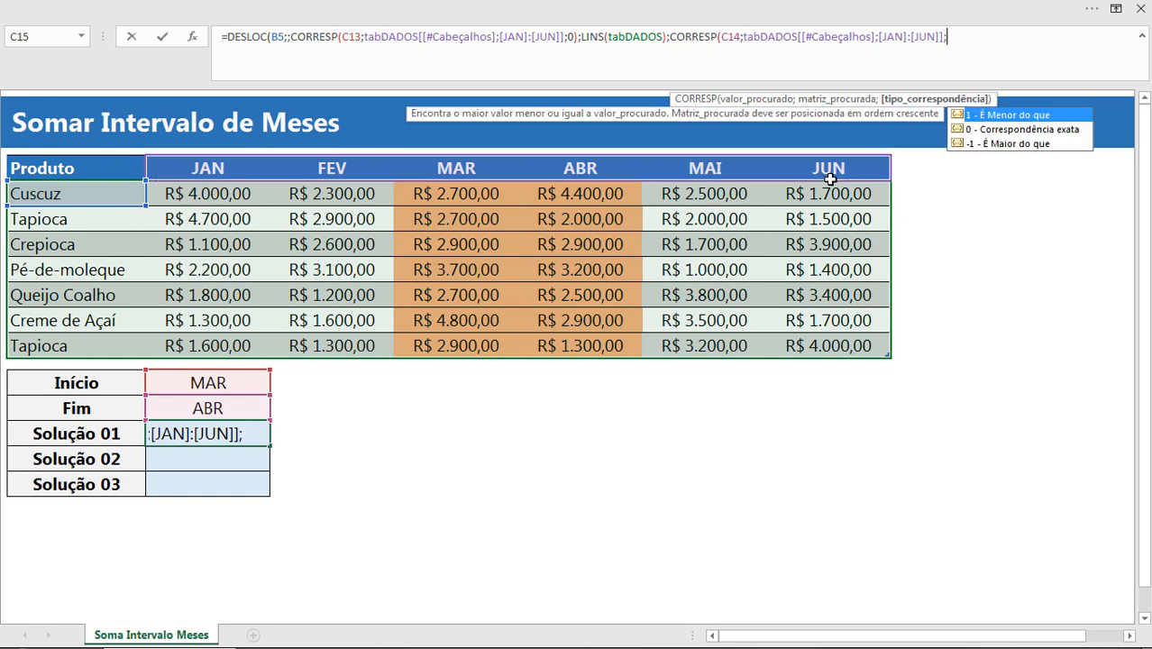
text(0)-)
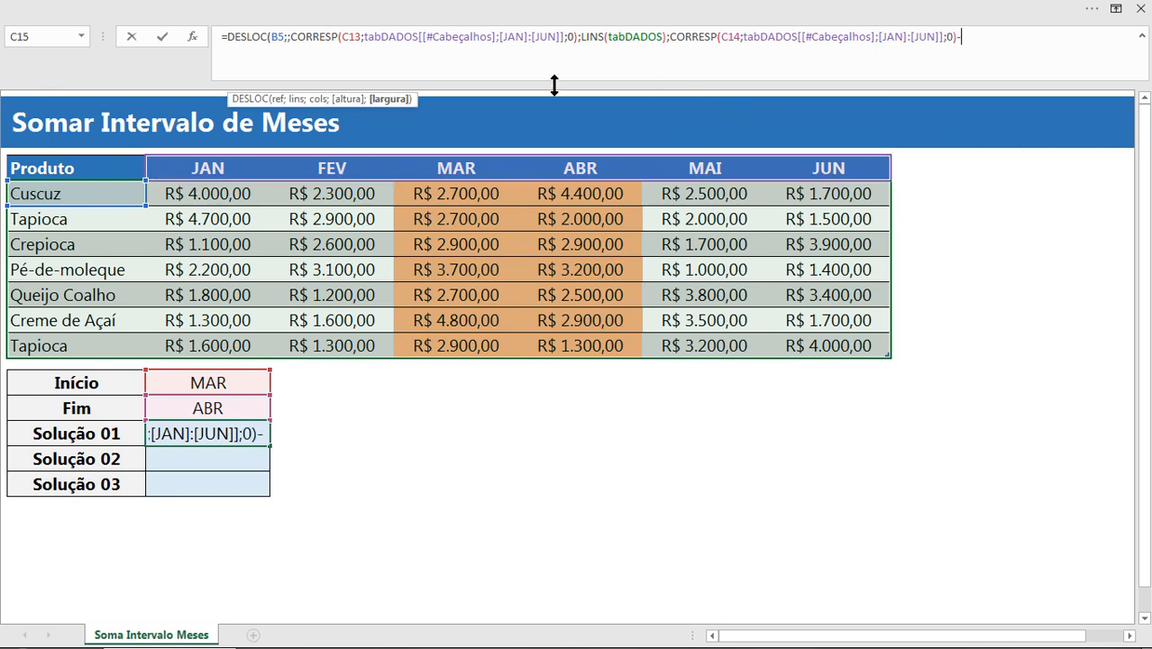
- Copy the CORRESP(C13;…) expression from the cols argument into the width as the subtracted term, add 1, and close DESLOC
drag(291, 36, 326, 36)
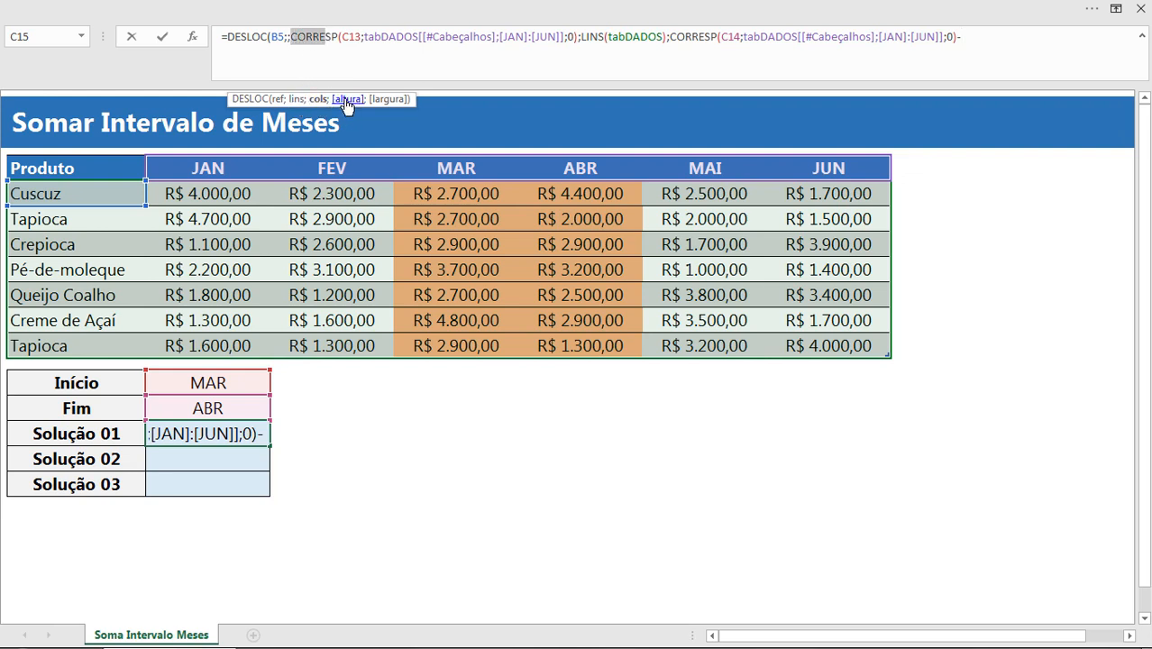
click(318, 99)
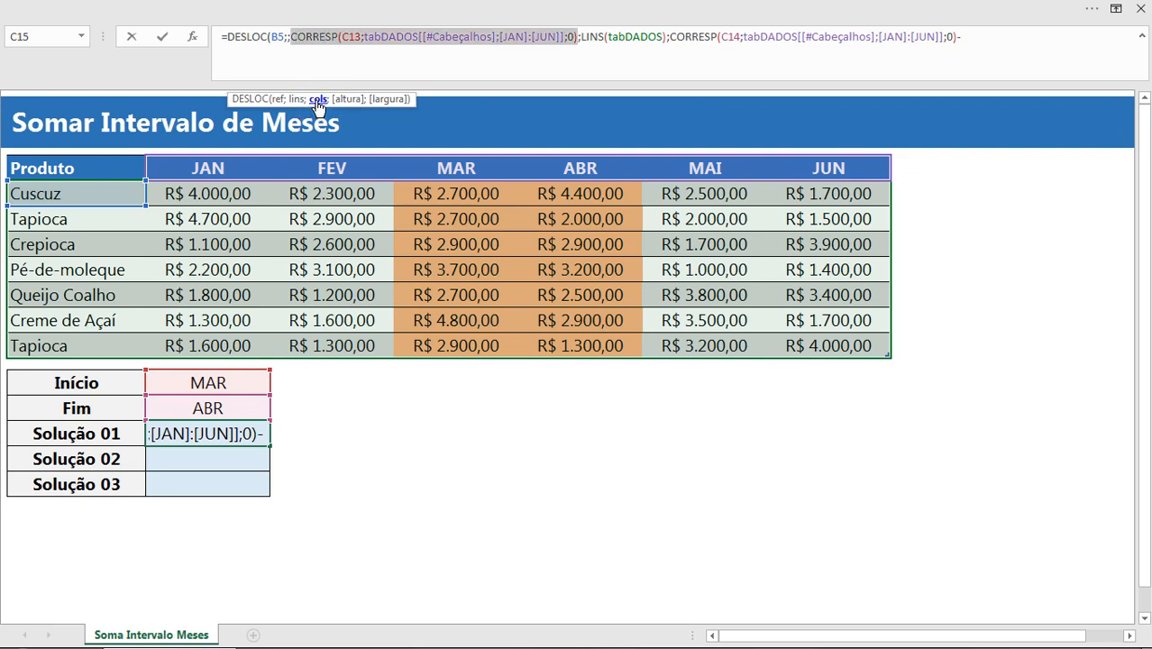
key(ctrl+c)
click(985, 42)
key(ctrl+v)
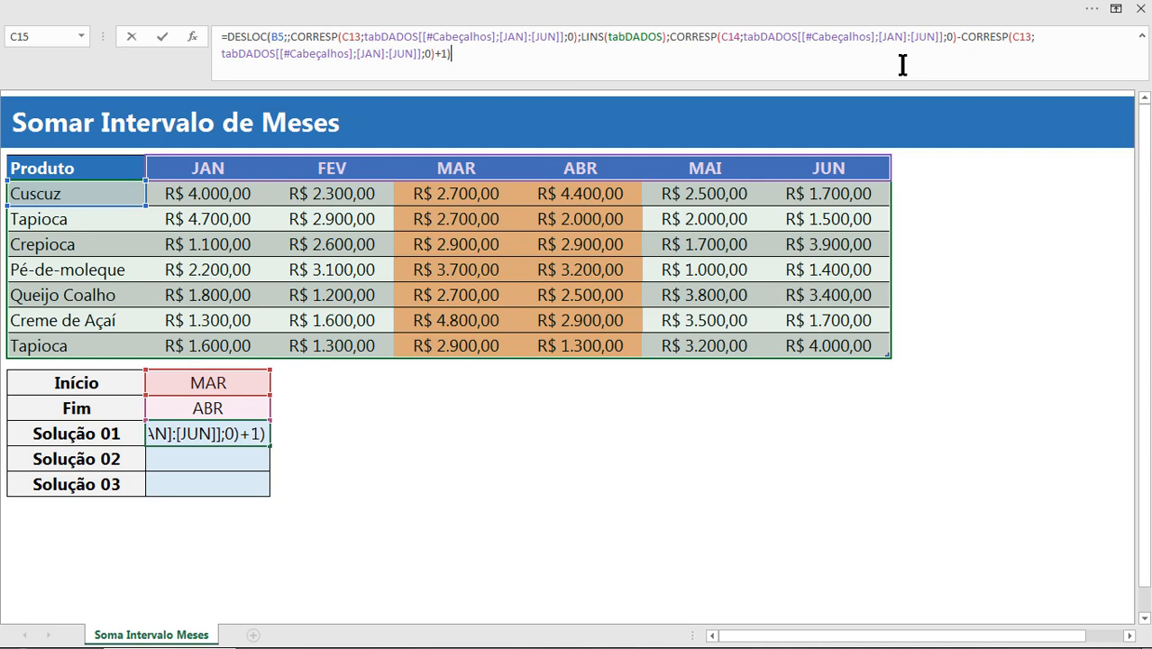
- Evaluate the DESLOC expression in place, compare its array with the MAR and ABR columns, and restore the formula
key(F9)
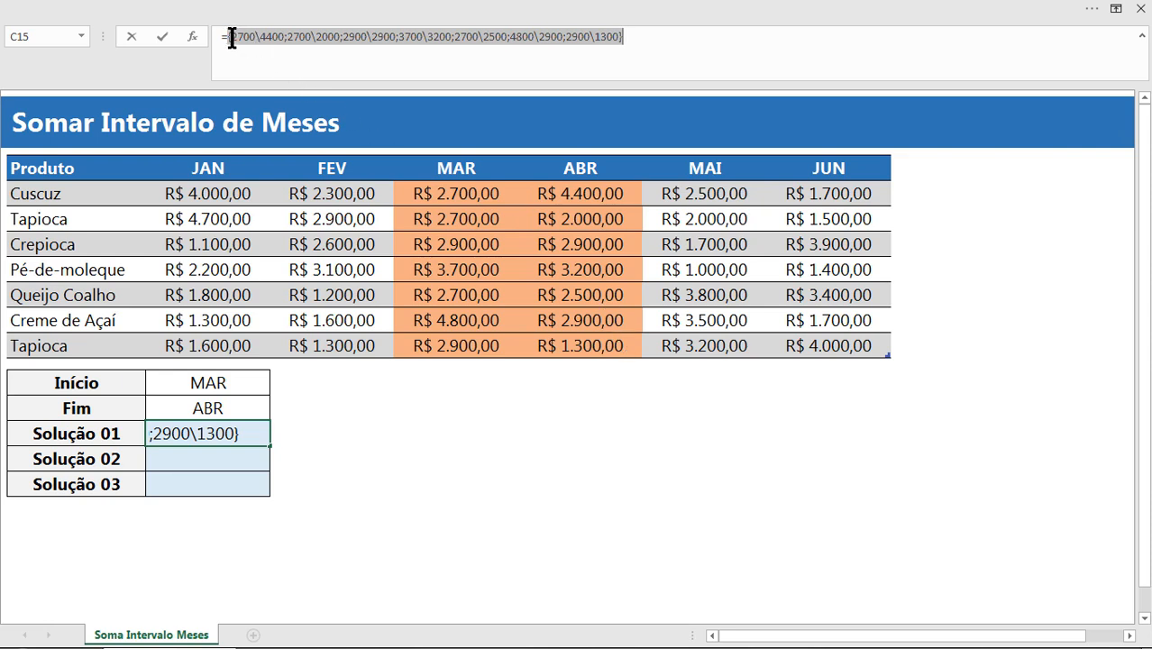
drag(232, 38, 251, 36)
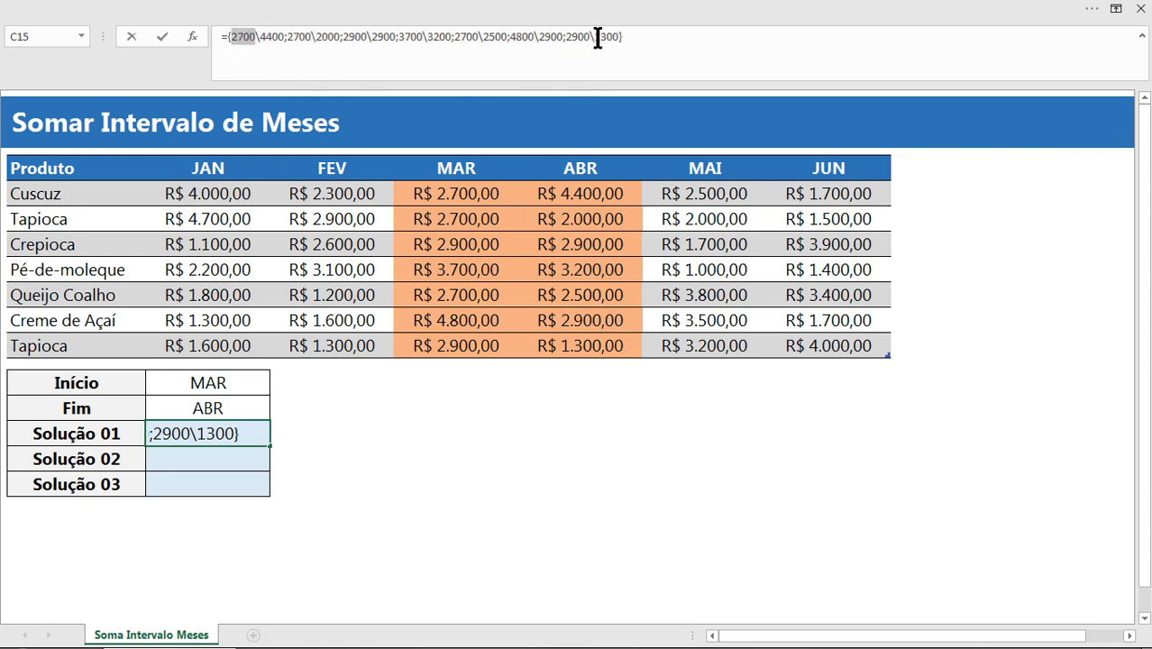
drag(593, 36, 614, 36)
drag(260, 36, 587, 36)
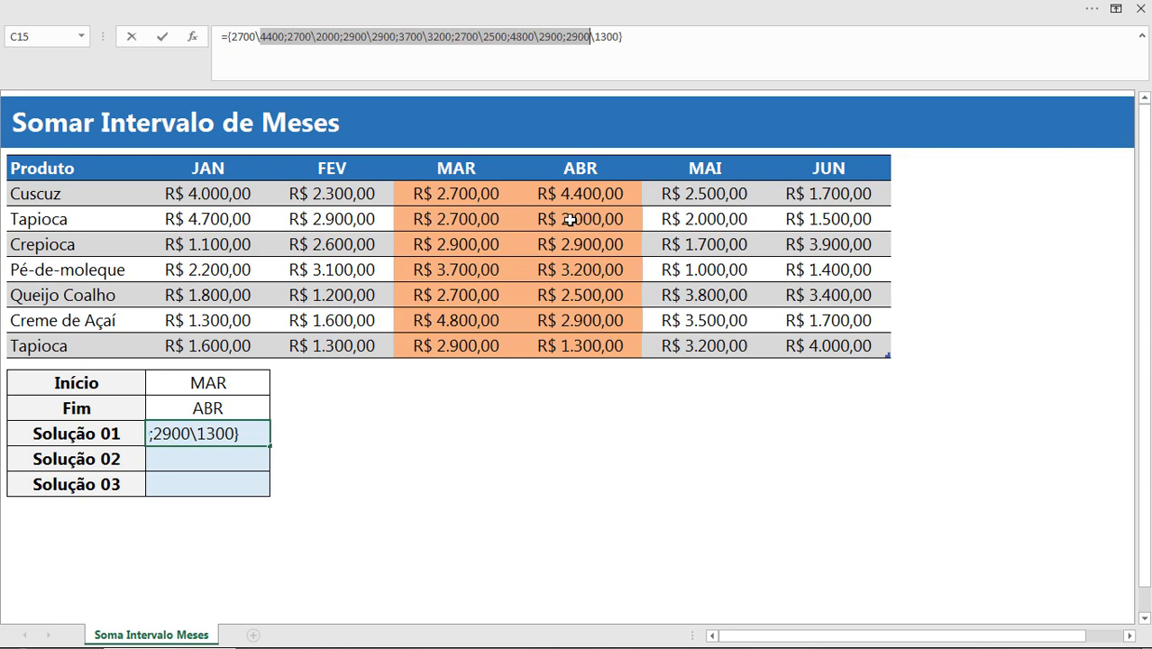
key(ctrl+z)
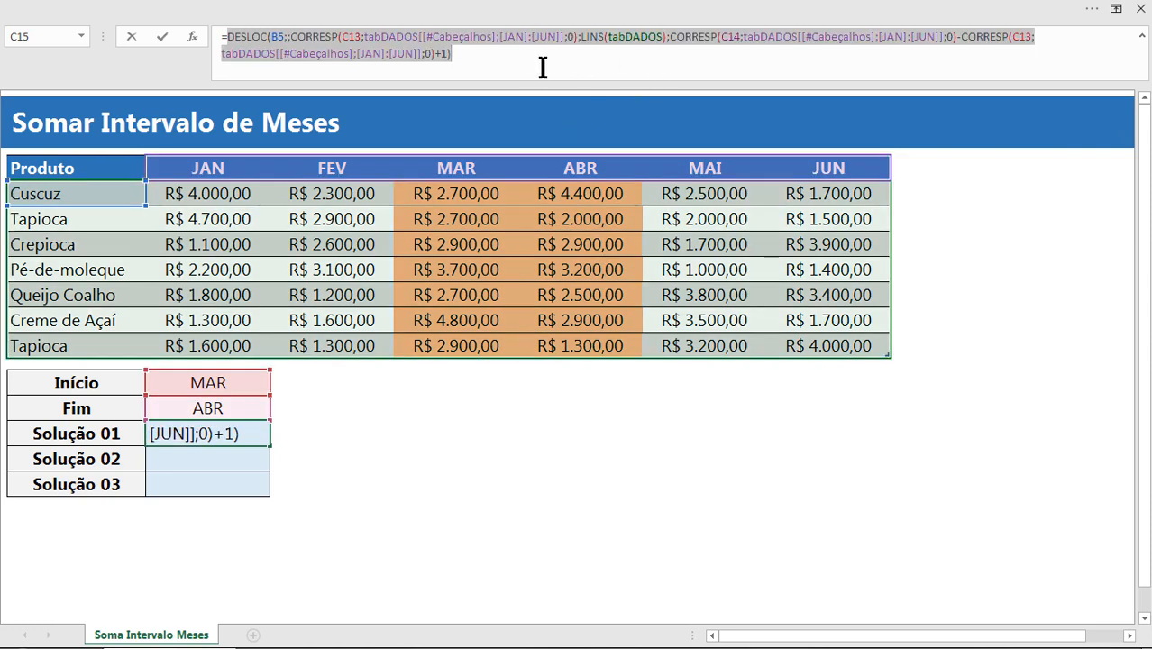
- Wrap the DESLOC expression in C15 with SOMA and enter the completed formula
shift+click(232, 39)
click(226, 37)
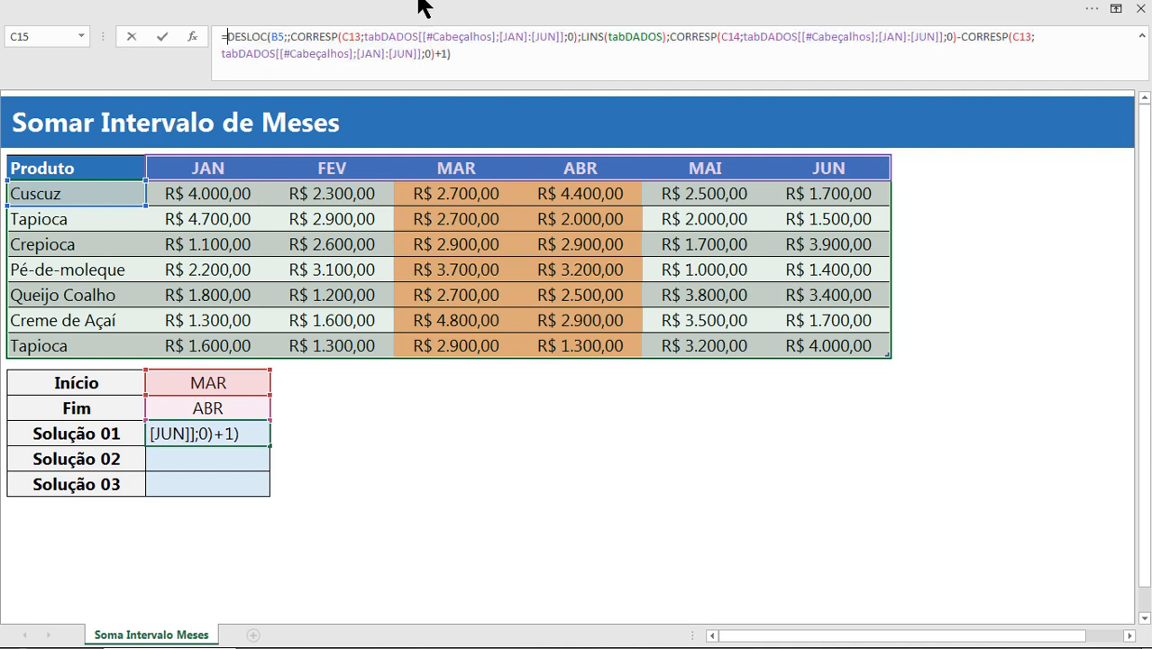
text(so)
key(Tab)
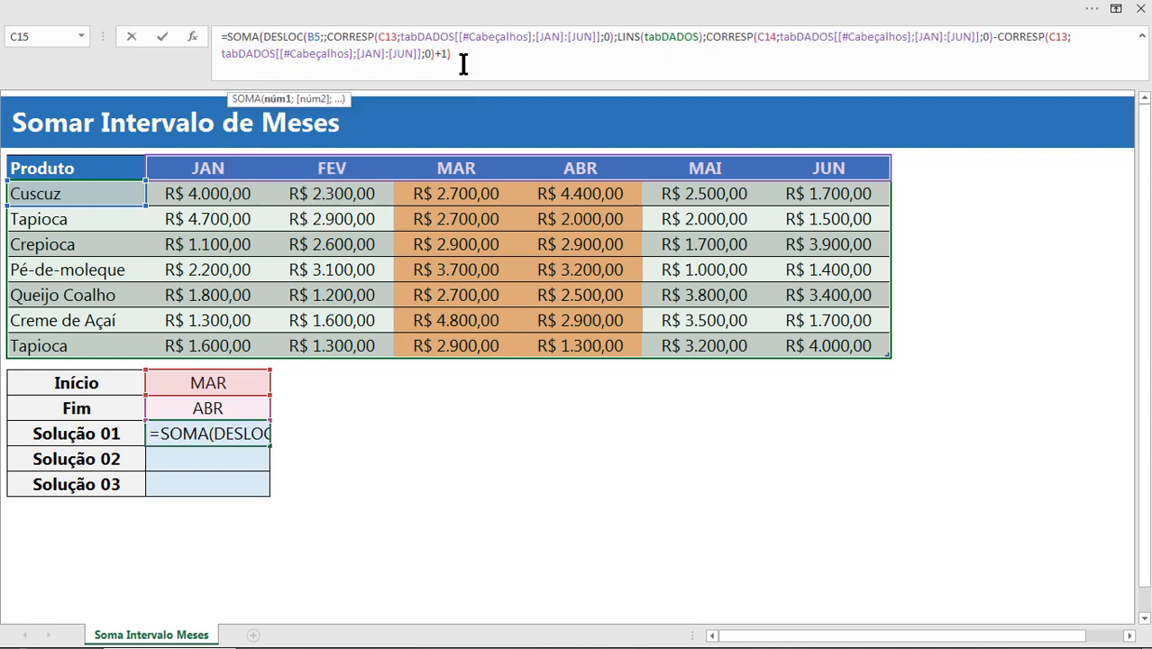
key(ctrl+End)
text())
key(Return)
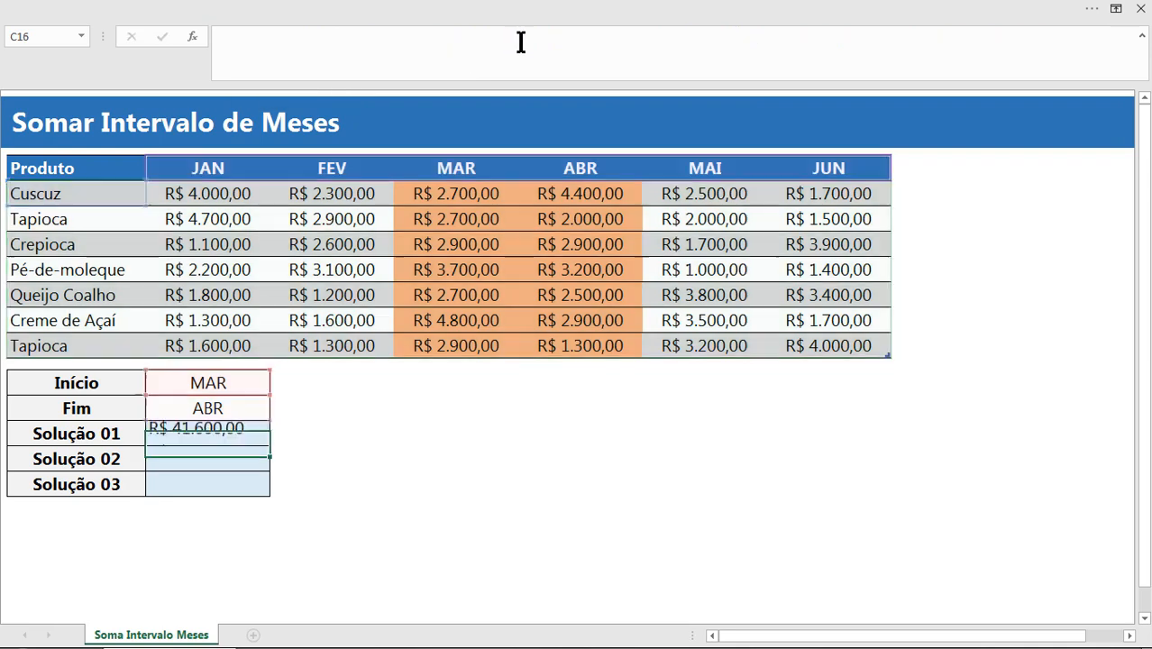
- Check the Solução 01 result against the sum of the selected MAR and ABR values in E5:F11
click(243, 432)
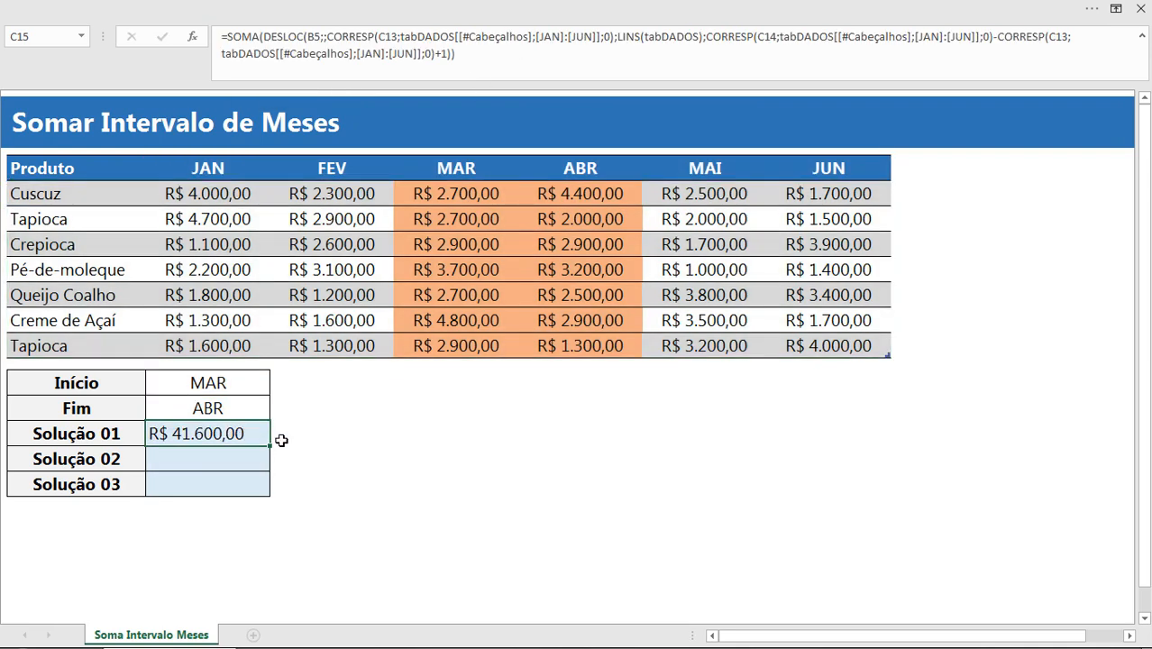
drag(442, 193, 601, 345)
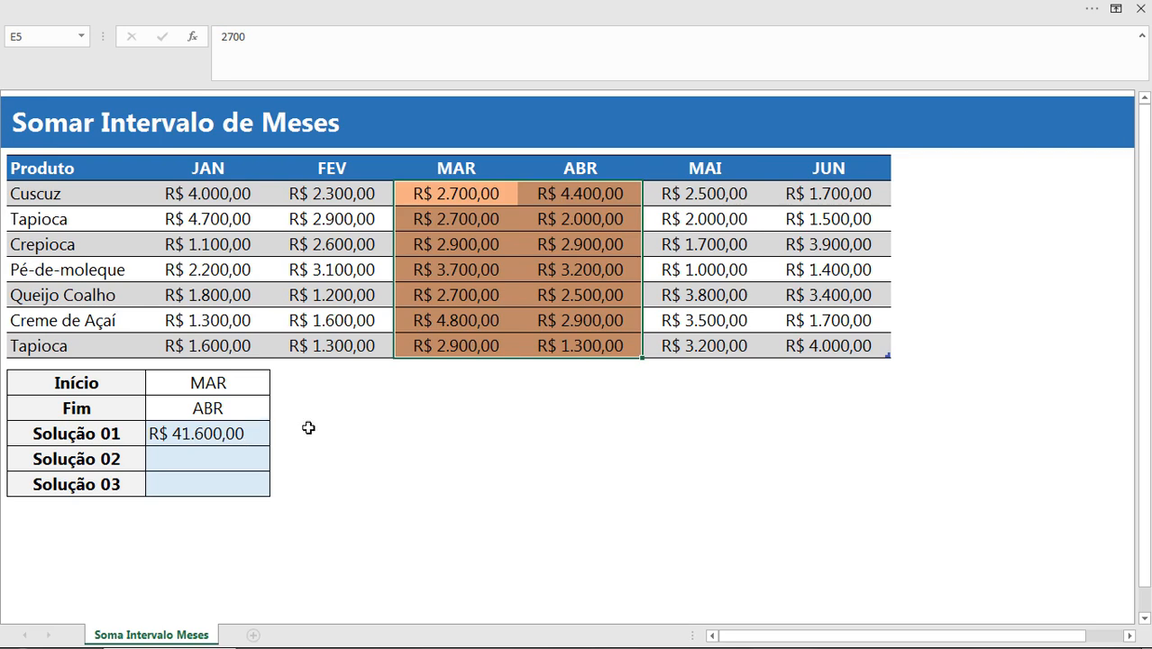
click(663, 11)
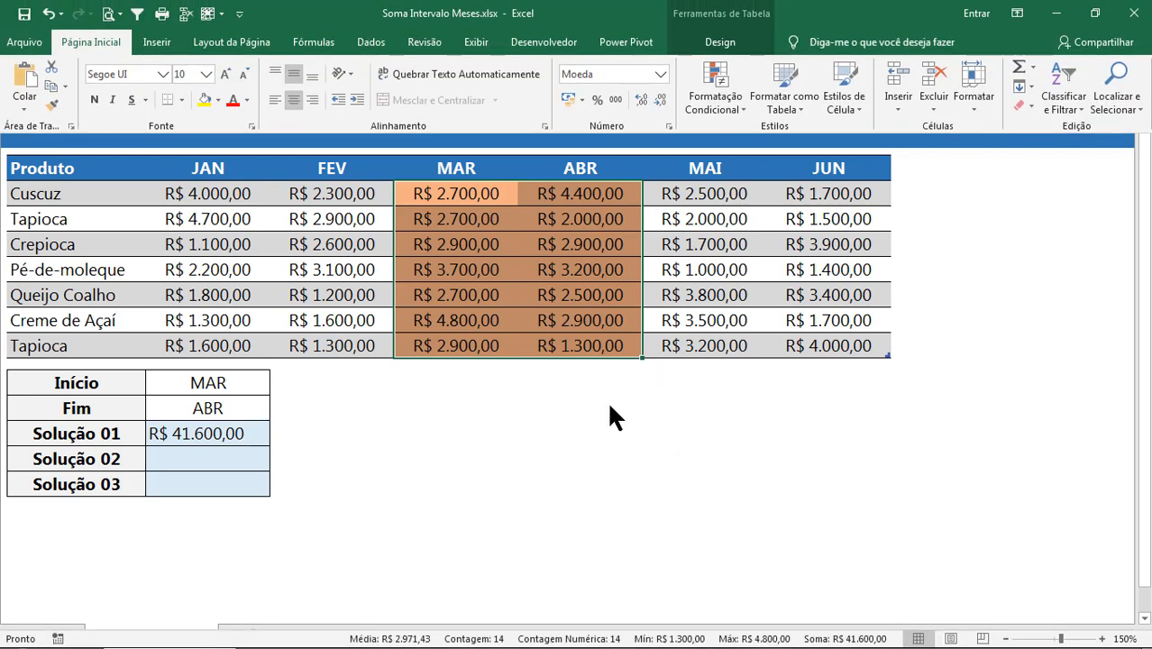
click(442, 440)
- Set the Início month to JAN and the Fim month to MAI
click(242, 384)
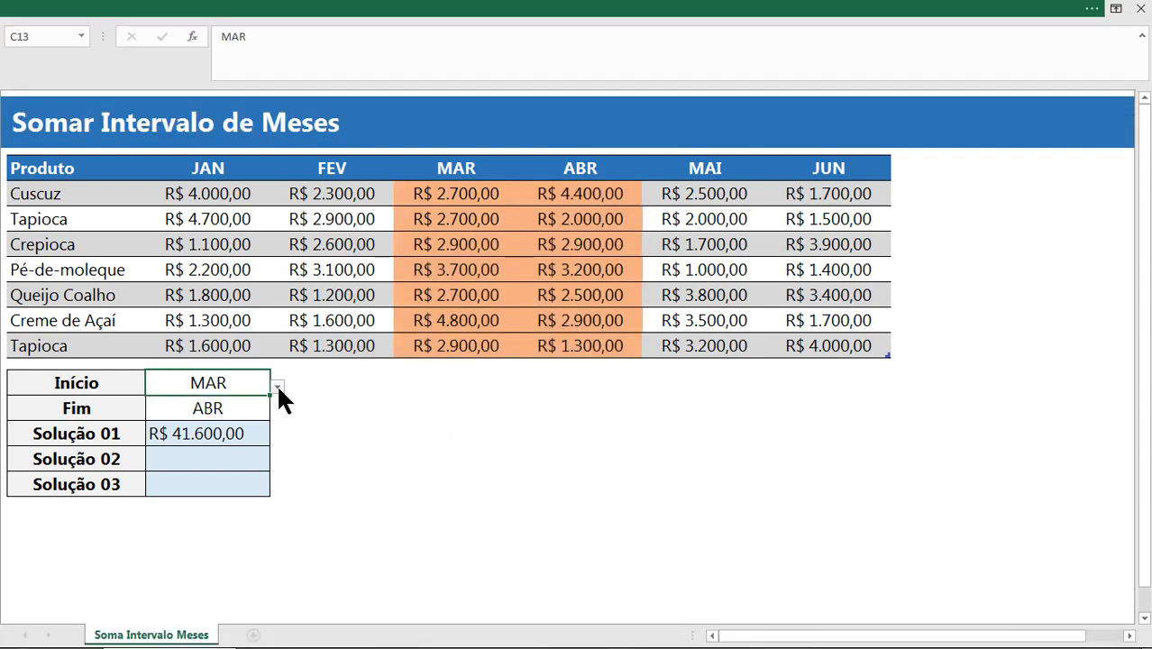
click(278, 387)
click(193, 407)
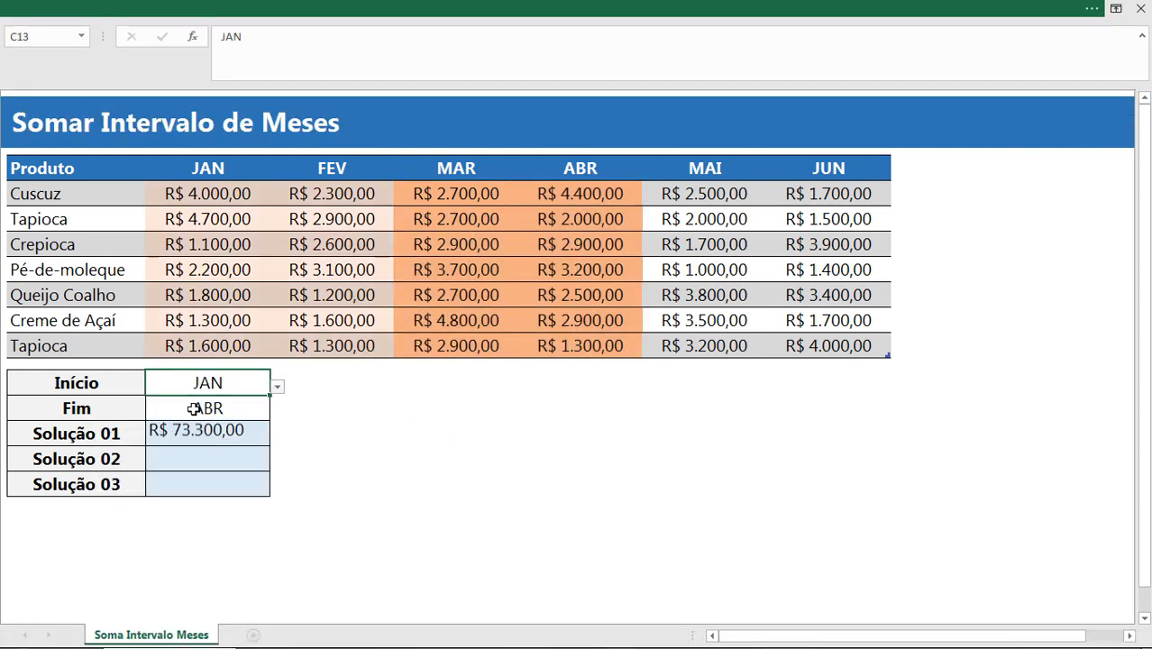
click(266, 410)
click(277, 412)
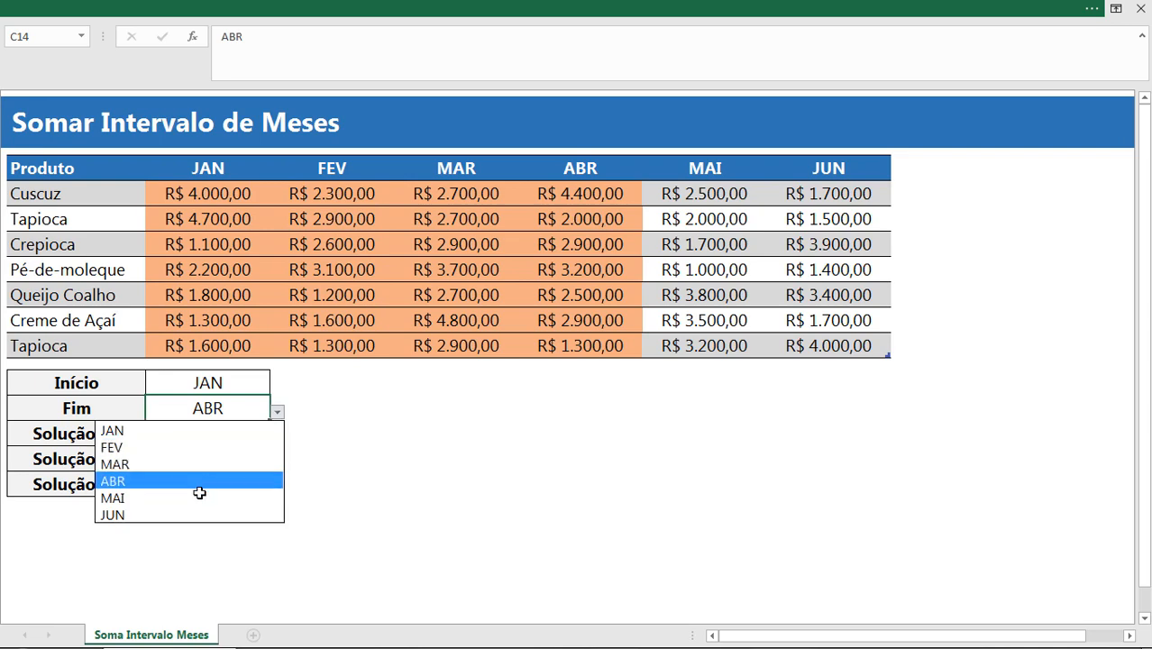
click(199, 496)
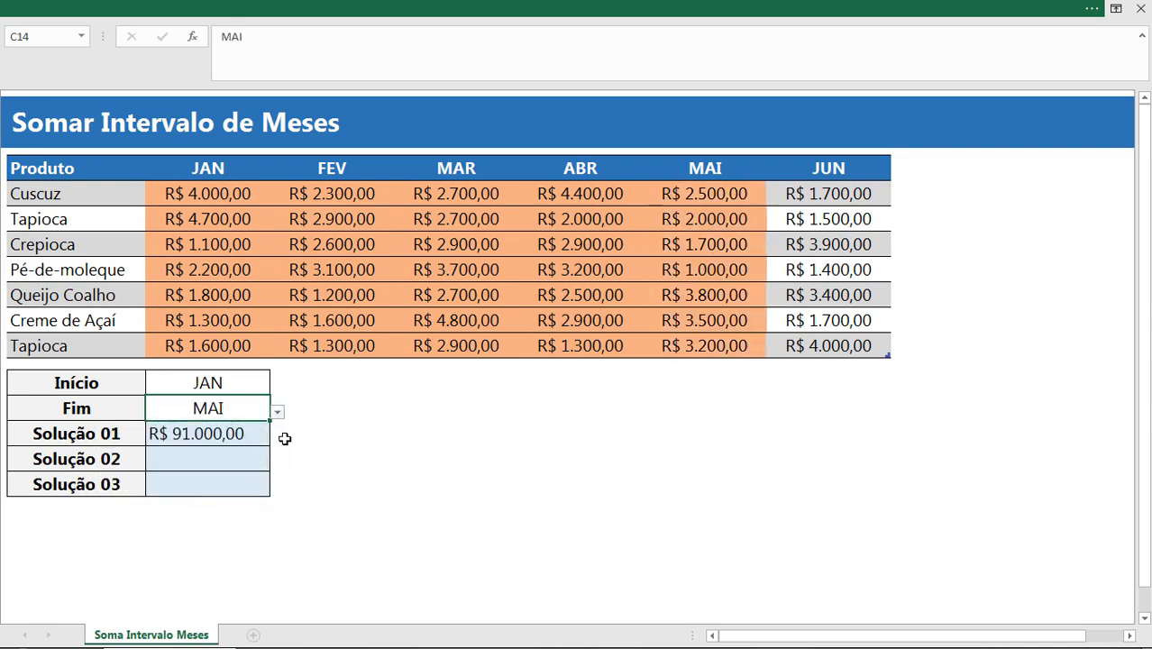
- Compare the Solução 01 result with the sum of the JAN to MAI values in C5:G11
click(197, 205)
drag(406, 199, 702, 347)
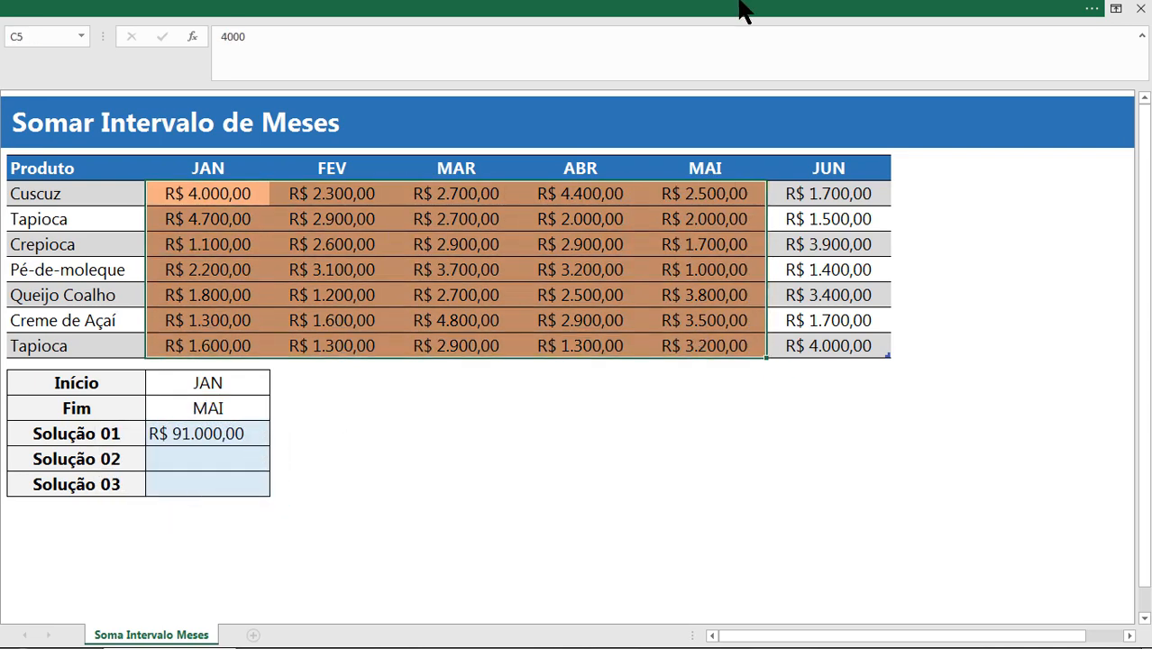
click(743, 8)
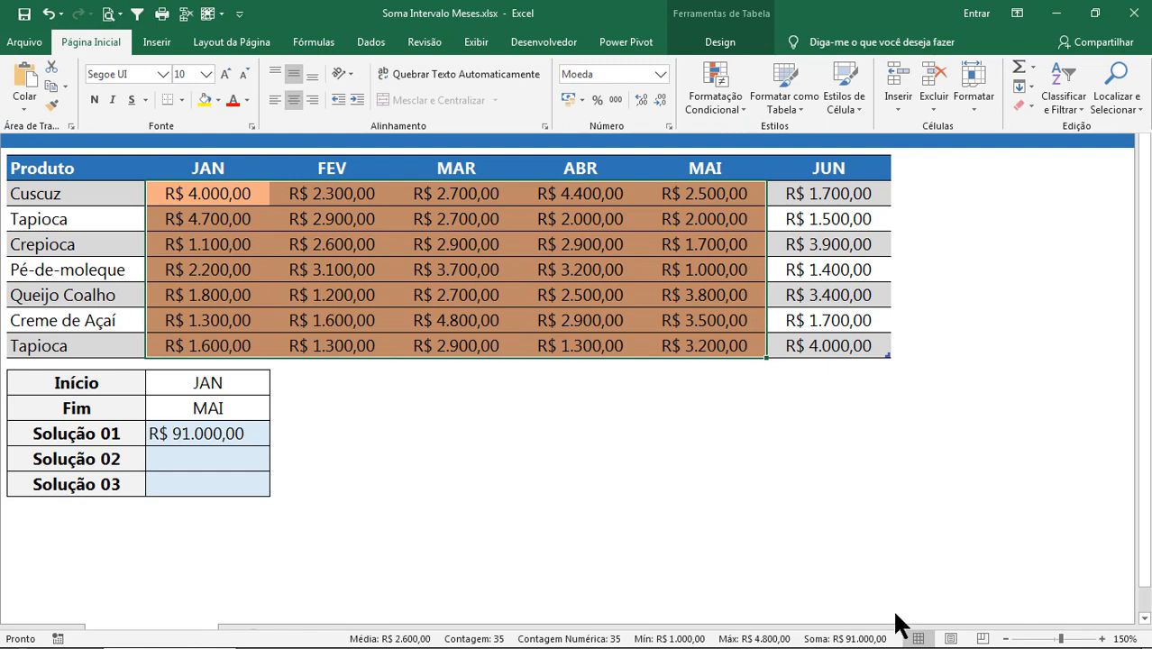
click(444, 416)
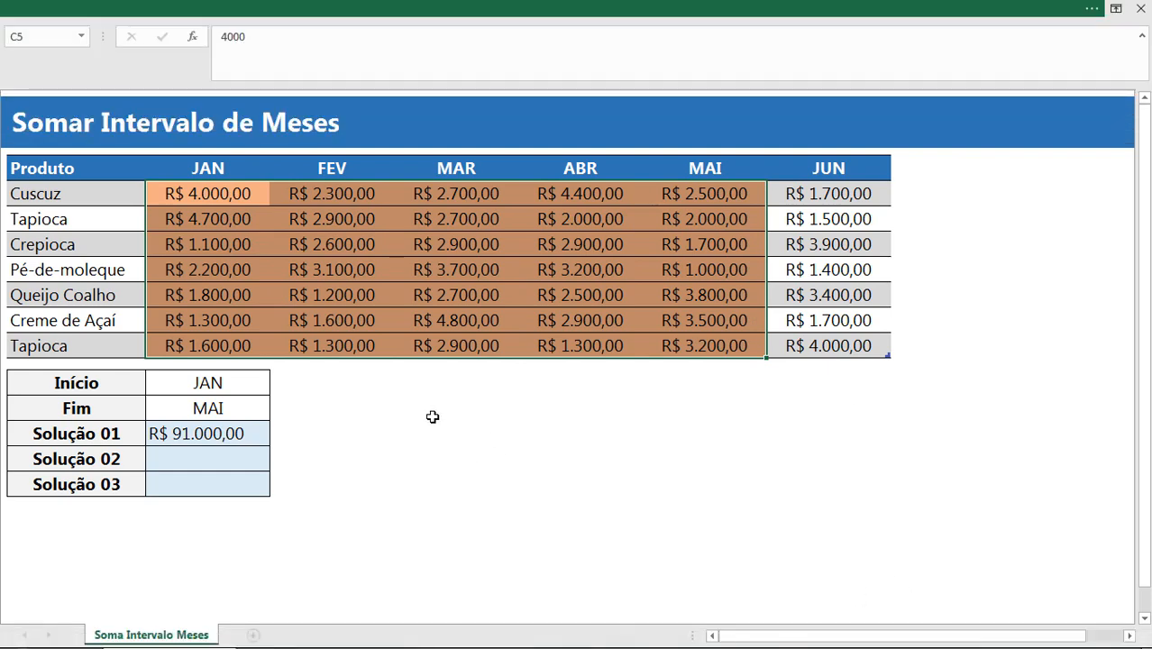
click(358, 451)
click(217, 466)
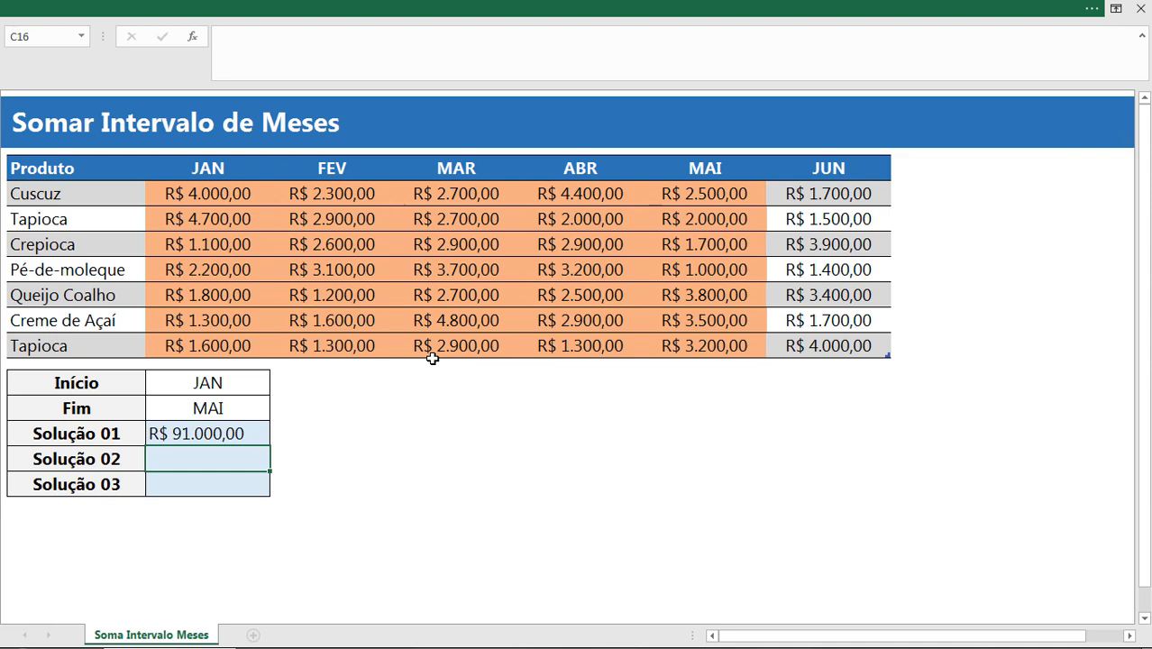
click(421, 406)
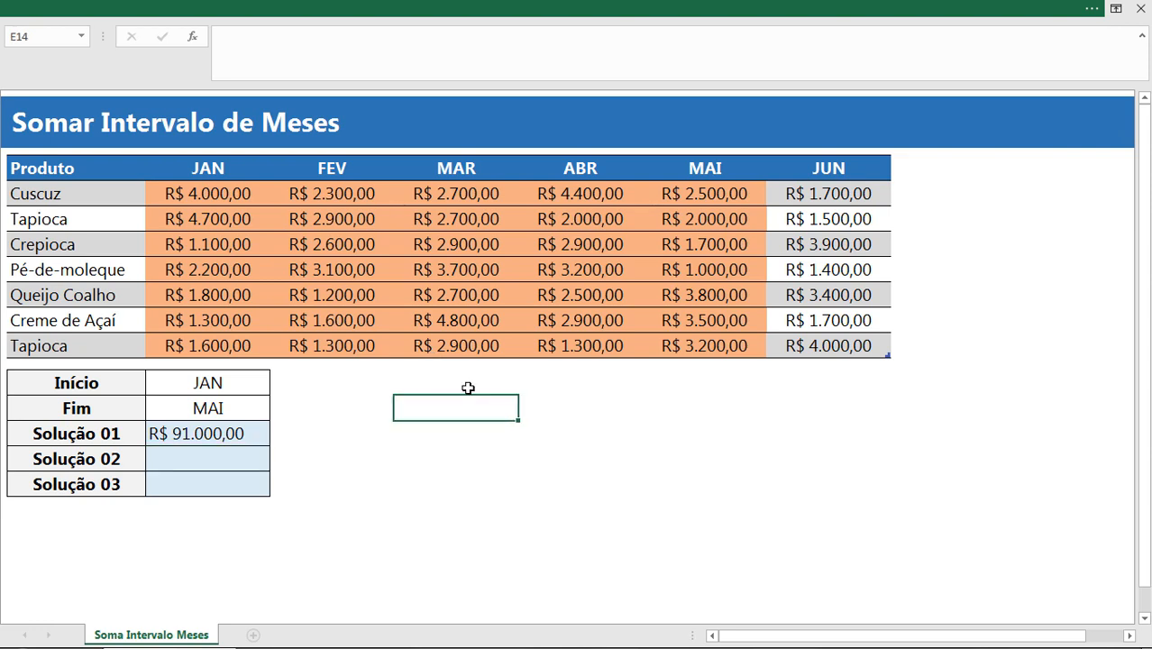
drag(354, 193, 355, 344)
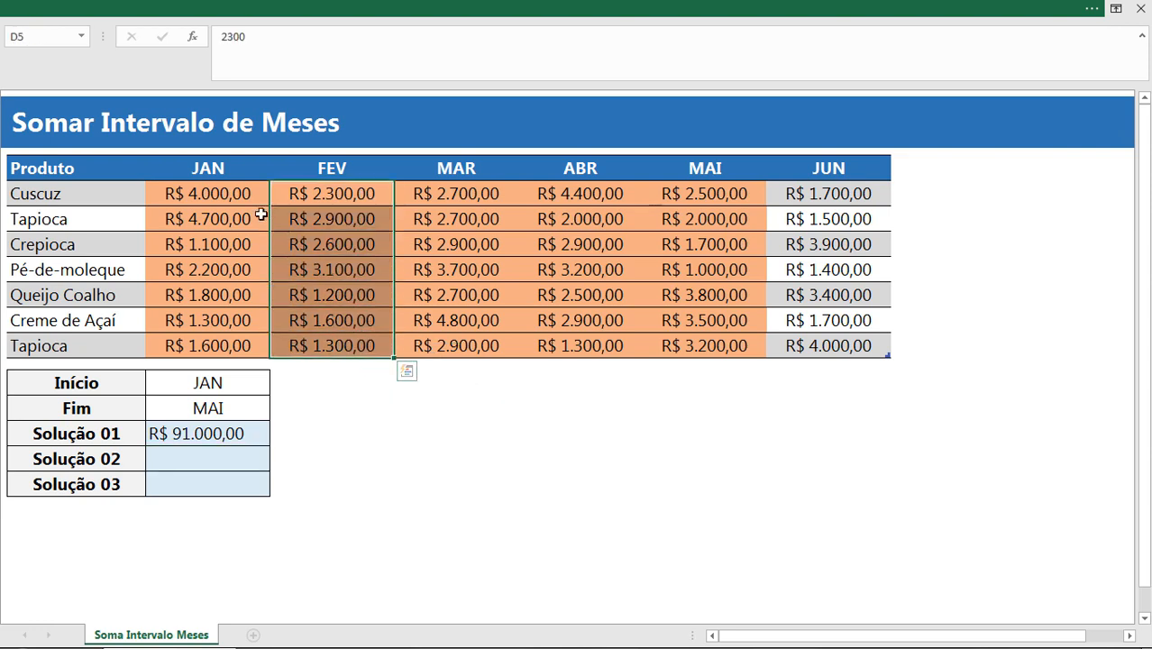
drag(236, 202, 232, 343)
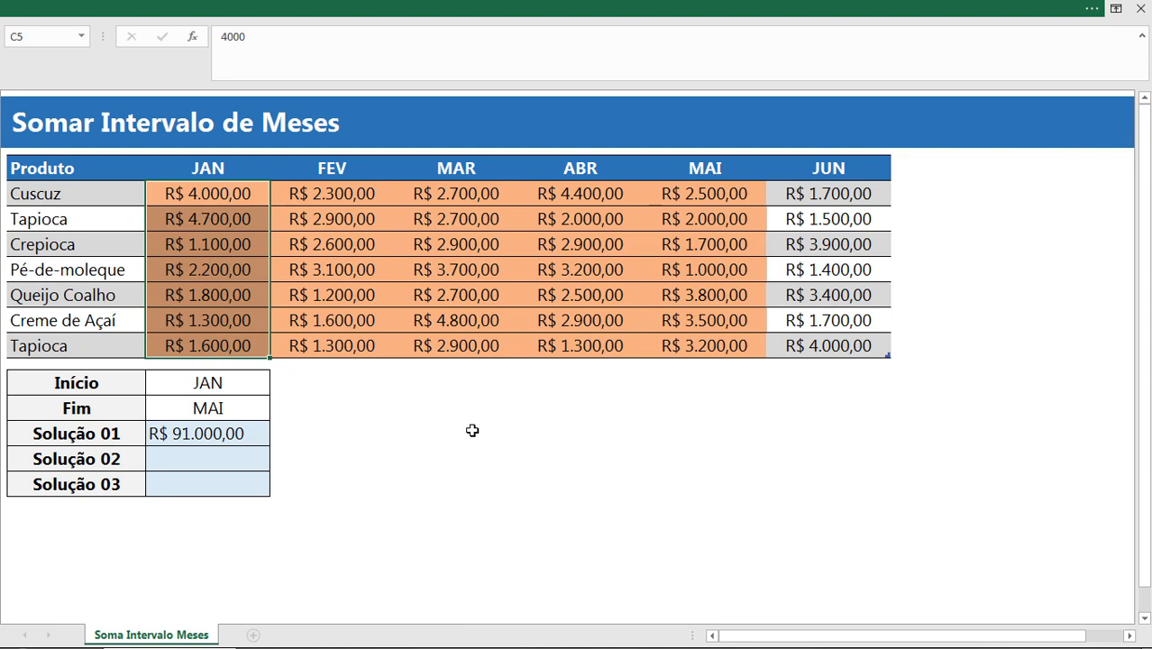
- Enter the note "ÍNDICE 1 - Primeiro mês" in cell E14
click(510, 410)
text(índice)
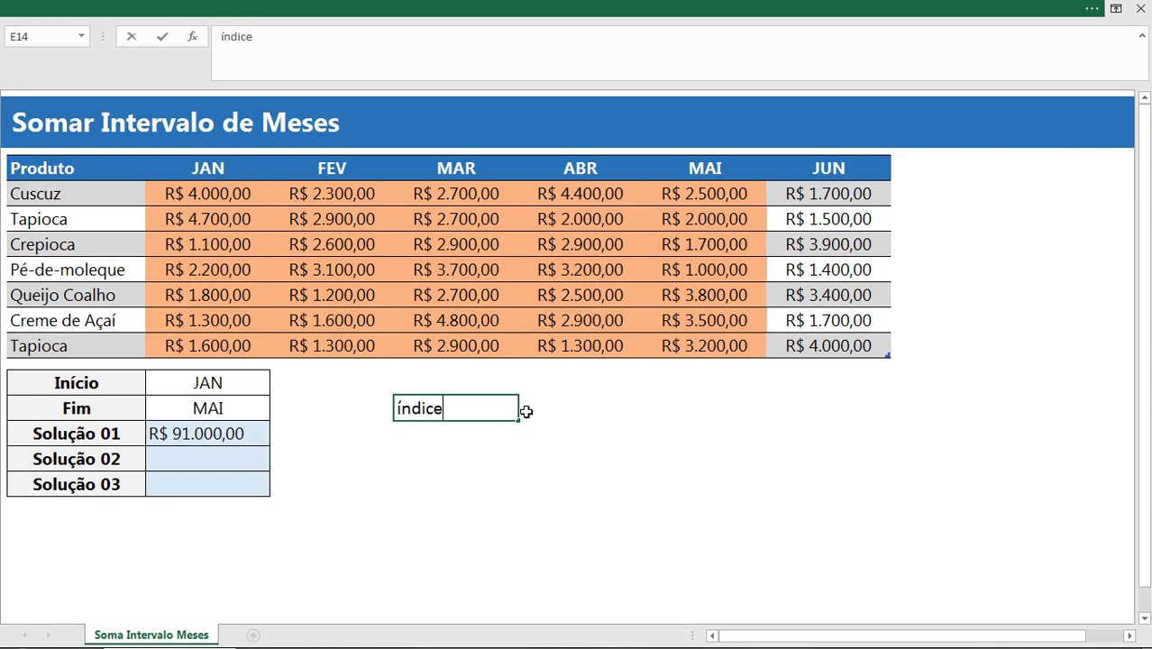
key(Escape)
text(DICE)
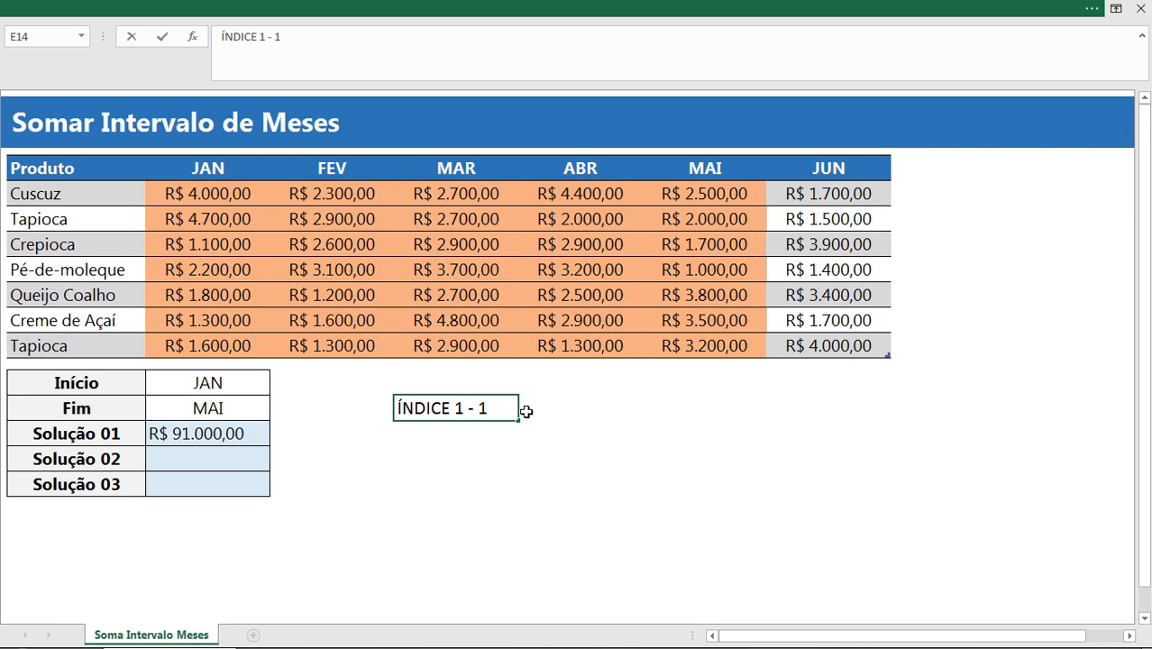
text(1 - Campo)
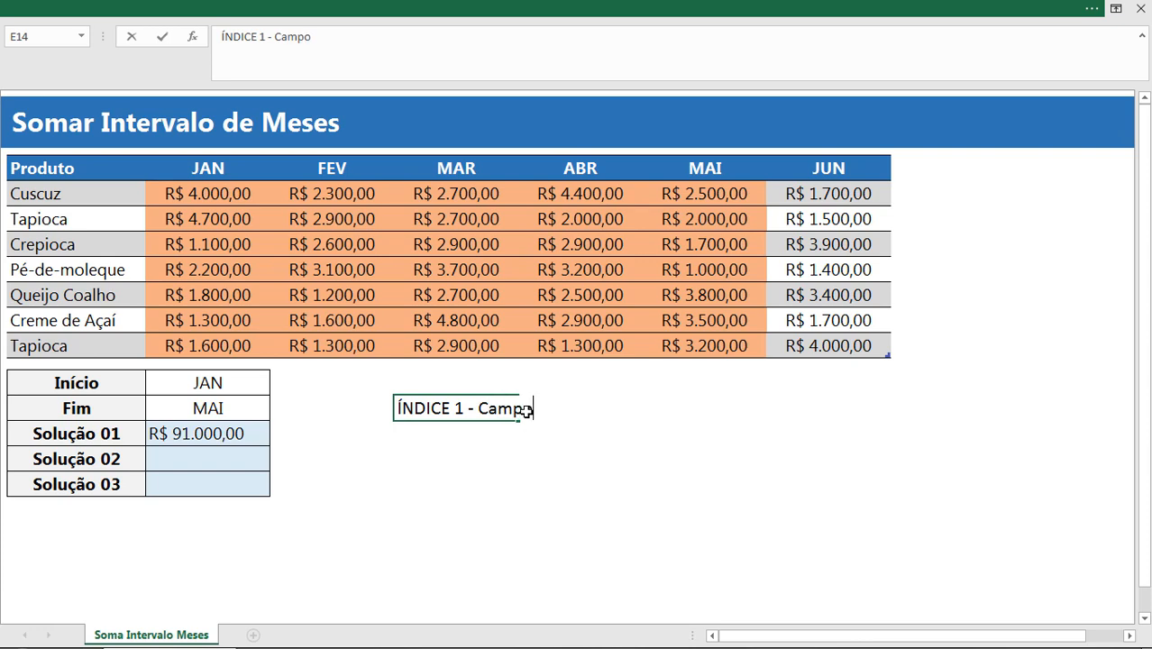
key(BackSpace)
key(BackSpace)
key(BackSpace)
key(BackSpace)
key(BackSpace)
text(Pri)
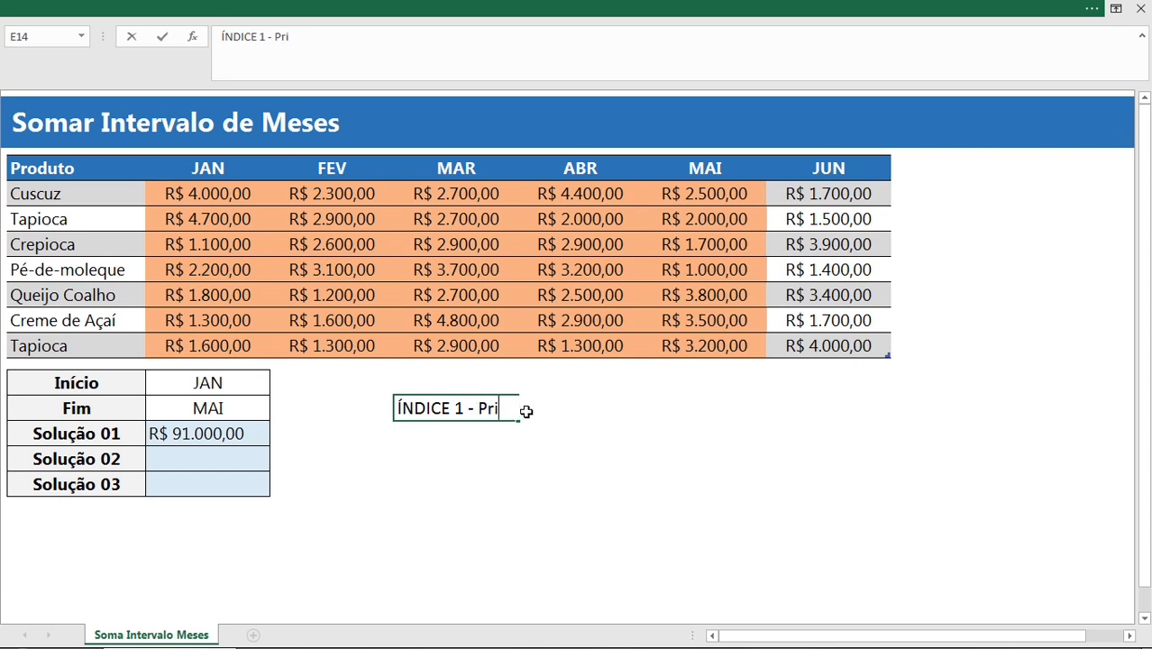
text(meiro mês)
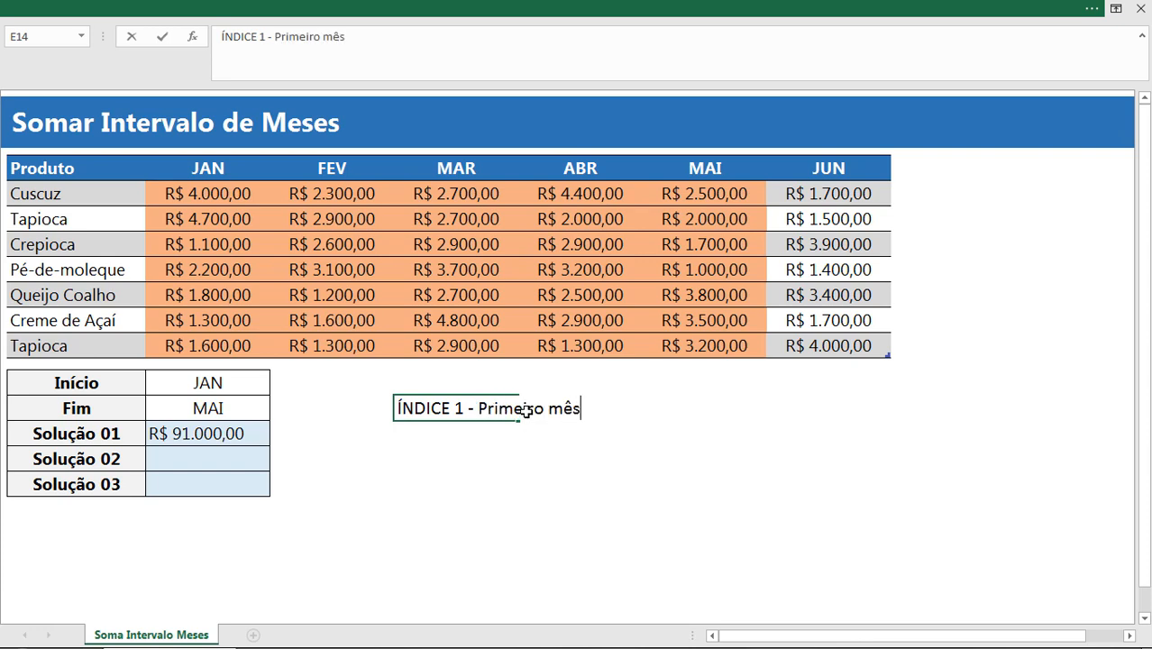
key(Return)
- Copy the E14 note into E15 and change it to "ÍNDICE 2 - Último mês"
key(ctrl+d)
key(F2)
click(465, 432)
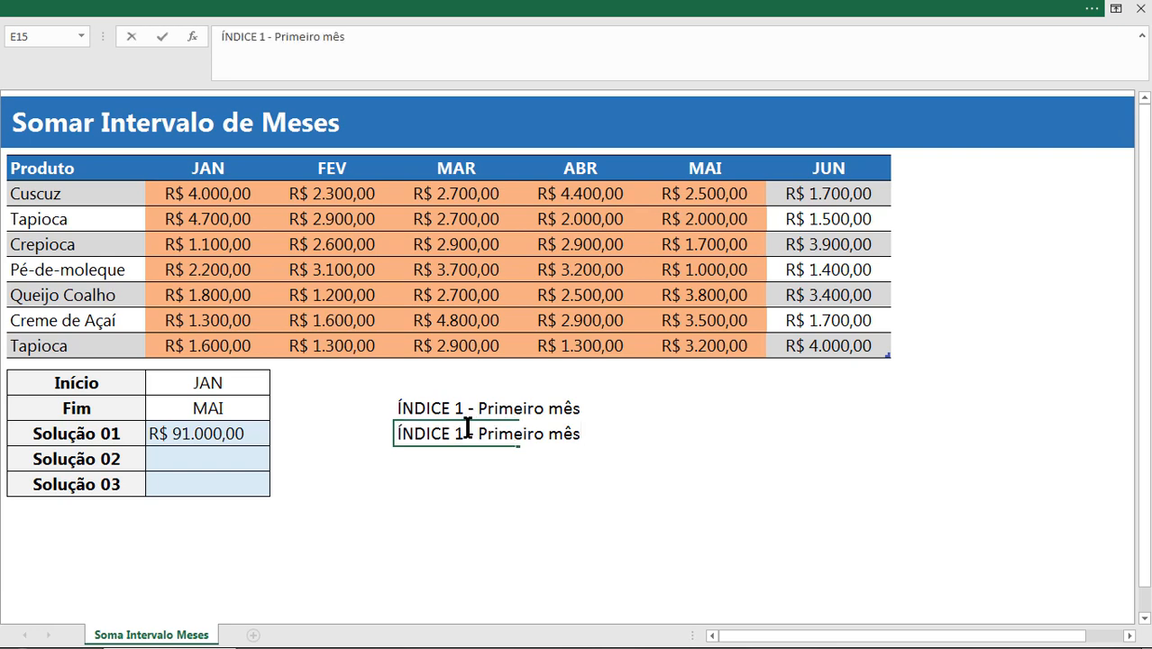
key(BackSpace)
text(2)
drag(544, 440, 478, 440)
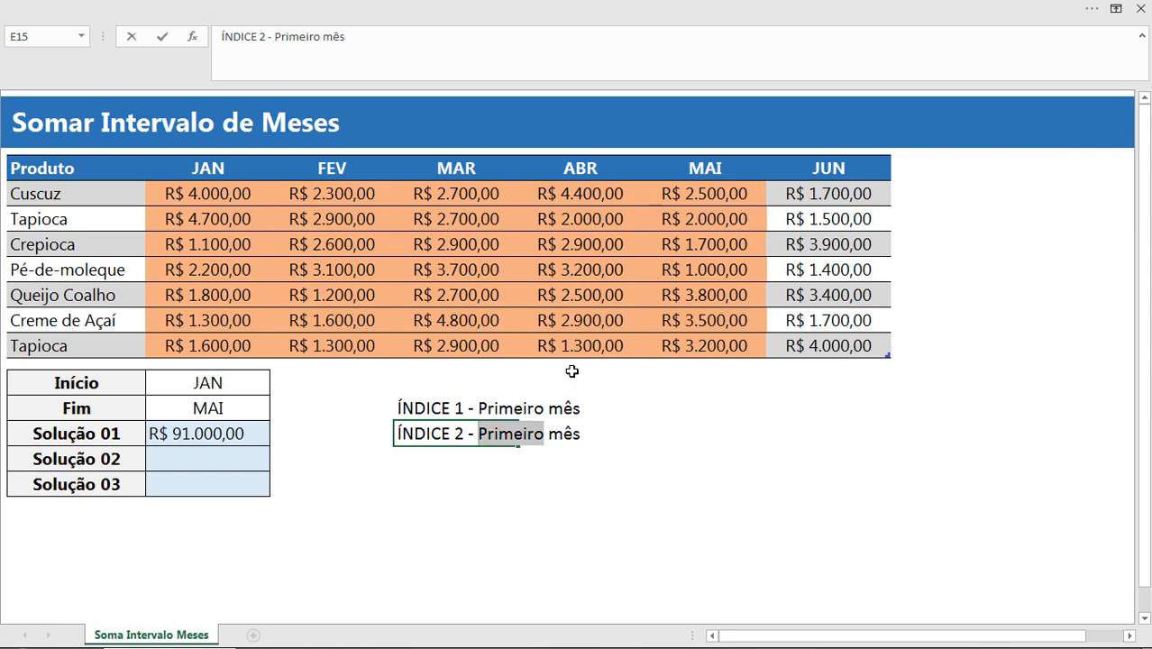
text(Último)
key(Return)
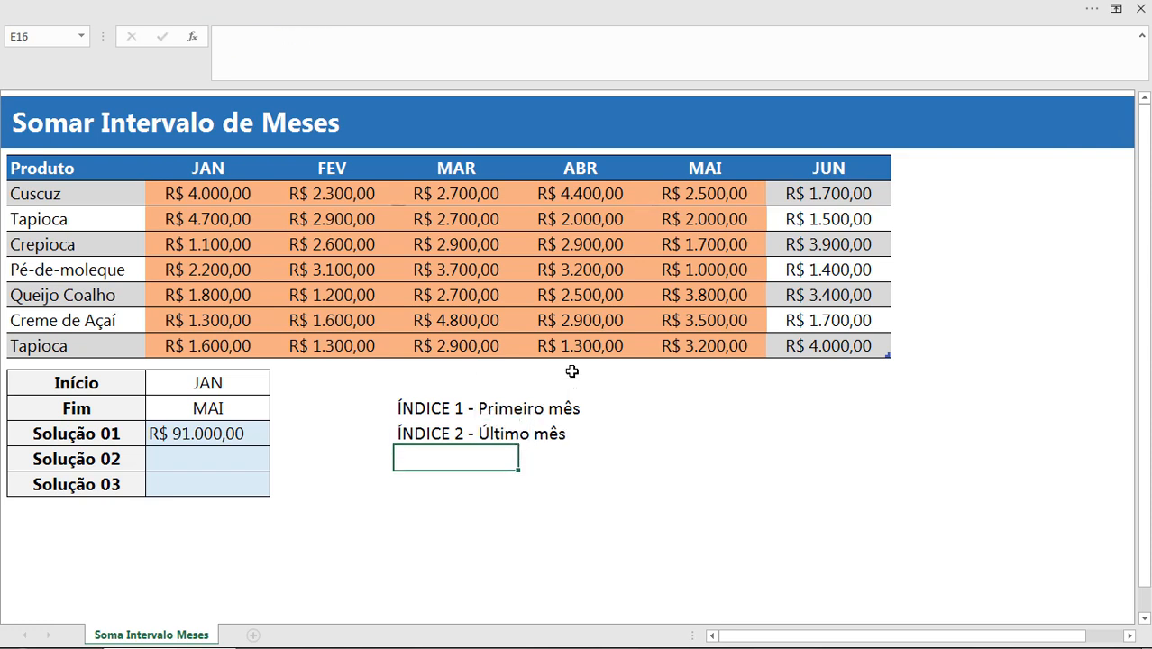
- Make the JAN values in C5:C11 and the MAI values in G5:G11 bold
drag(400, 407, 593, 407)
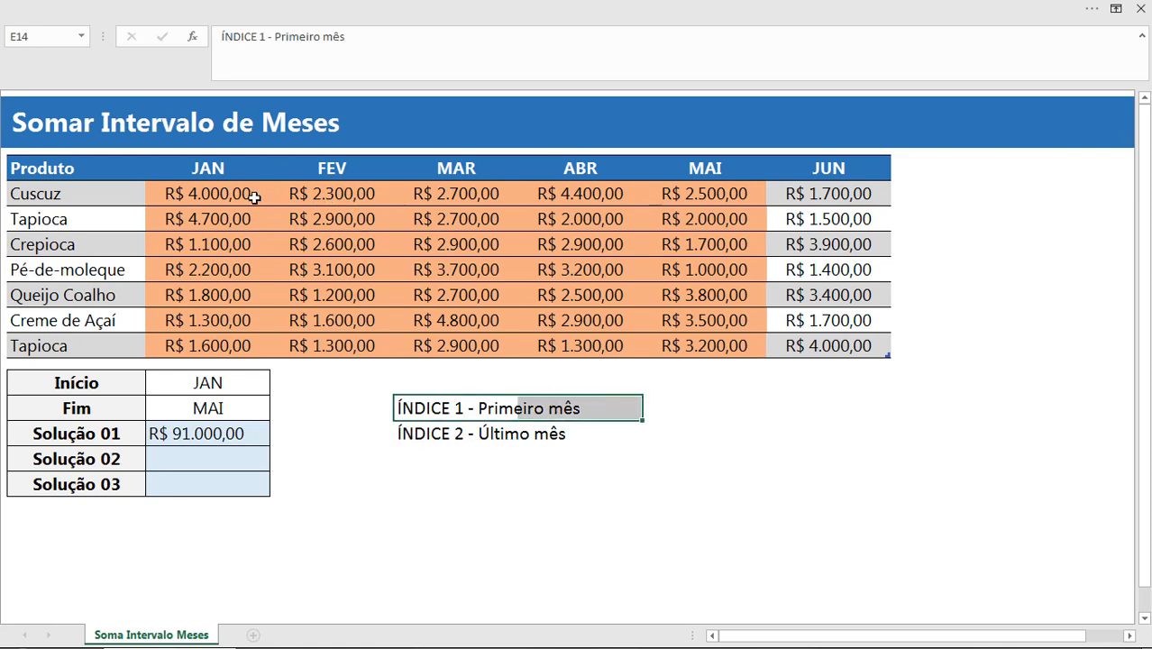
drag(252, 194, 244, 336)
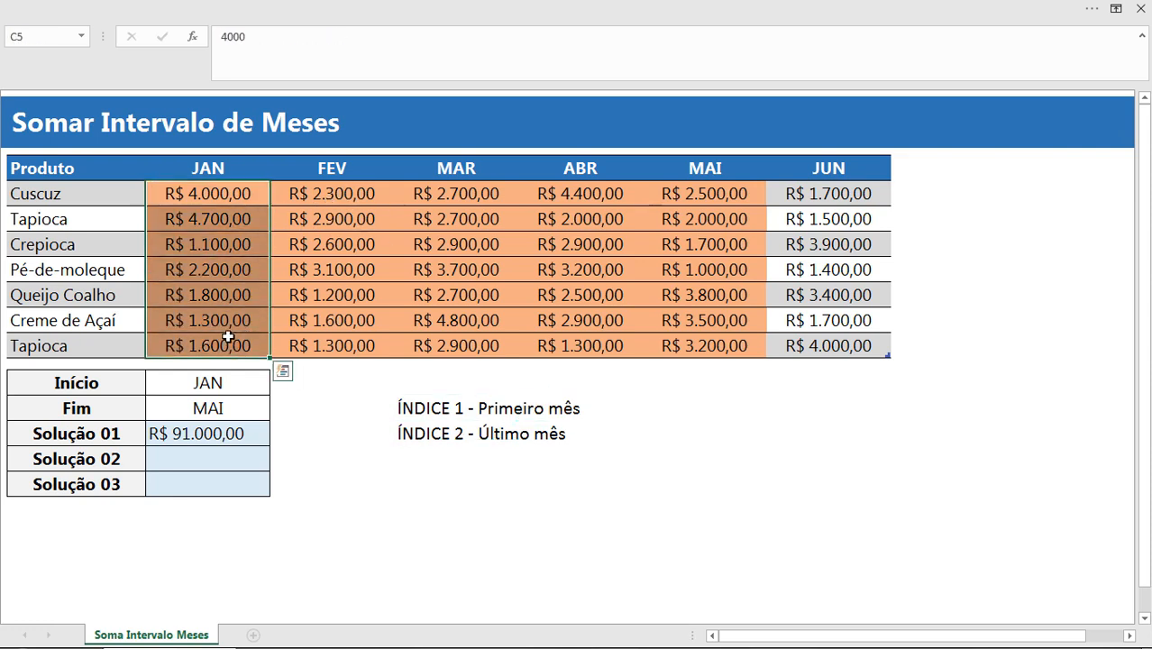
key(ctrl+n)
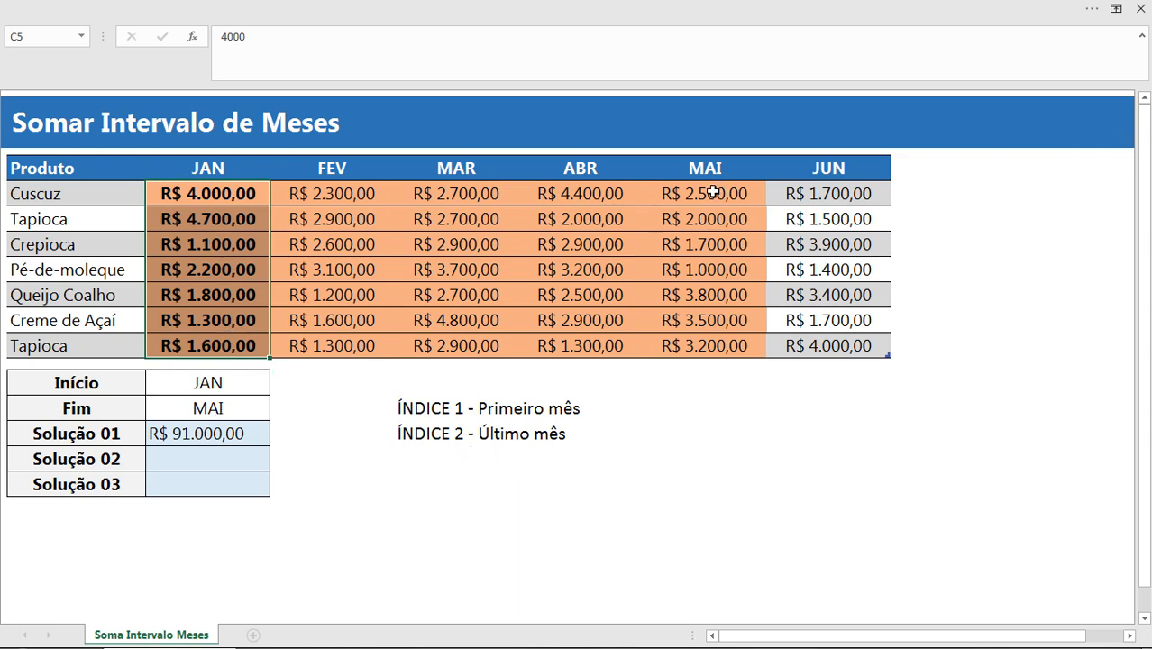
drag(708, 193, 701, 344)
key(ctrl+n)
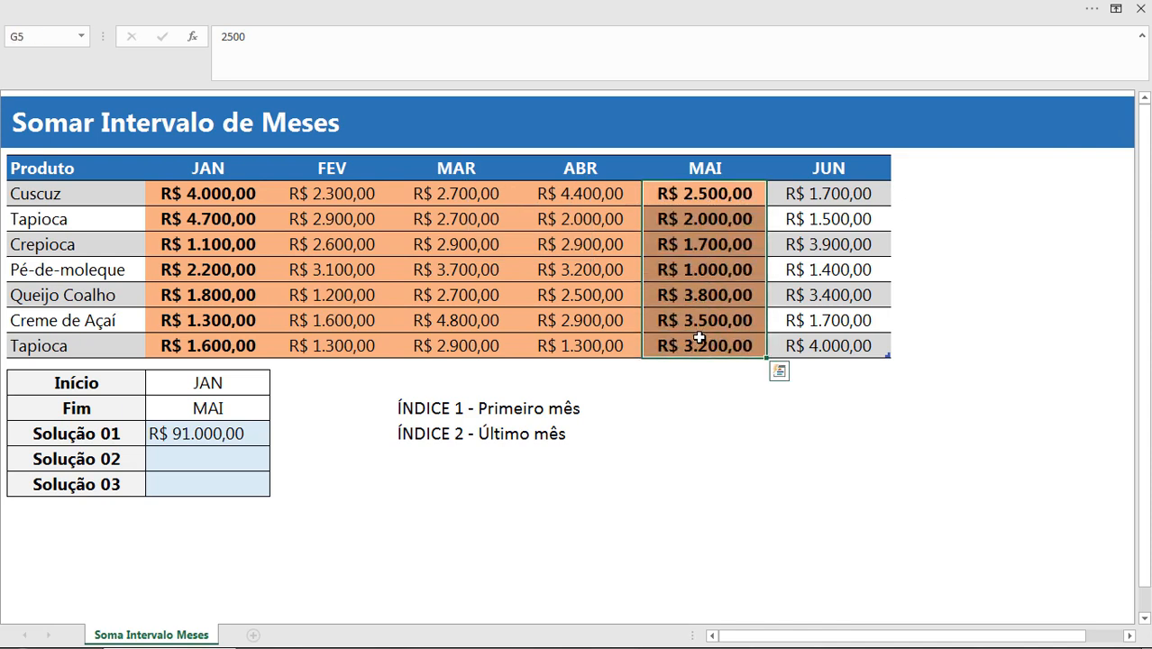
- Draft the range expression =índice():ÍNDICE() in E17, joining two ÍNDICE functions with a colon
click(447, 478)
text(=índice())
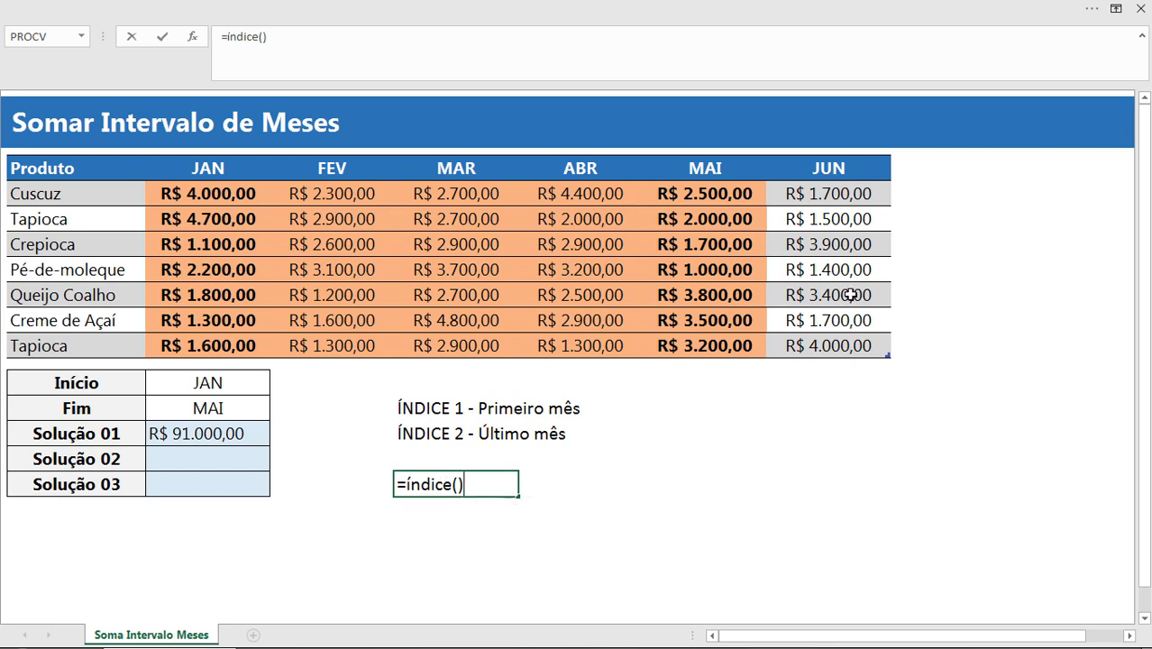
text(:ídic)
key(BackSpace)
key(BackSpace)
key(BackSpace)
text(nd)
key(Tab)
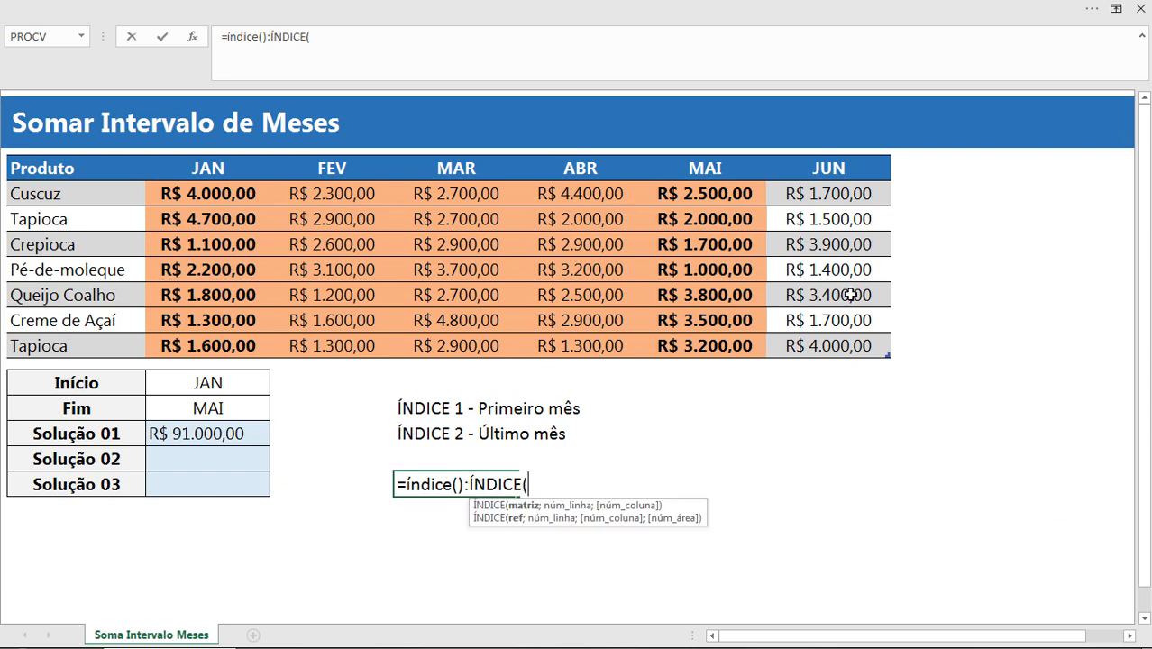
text())
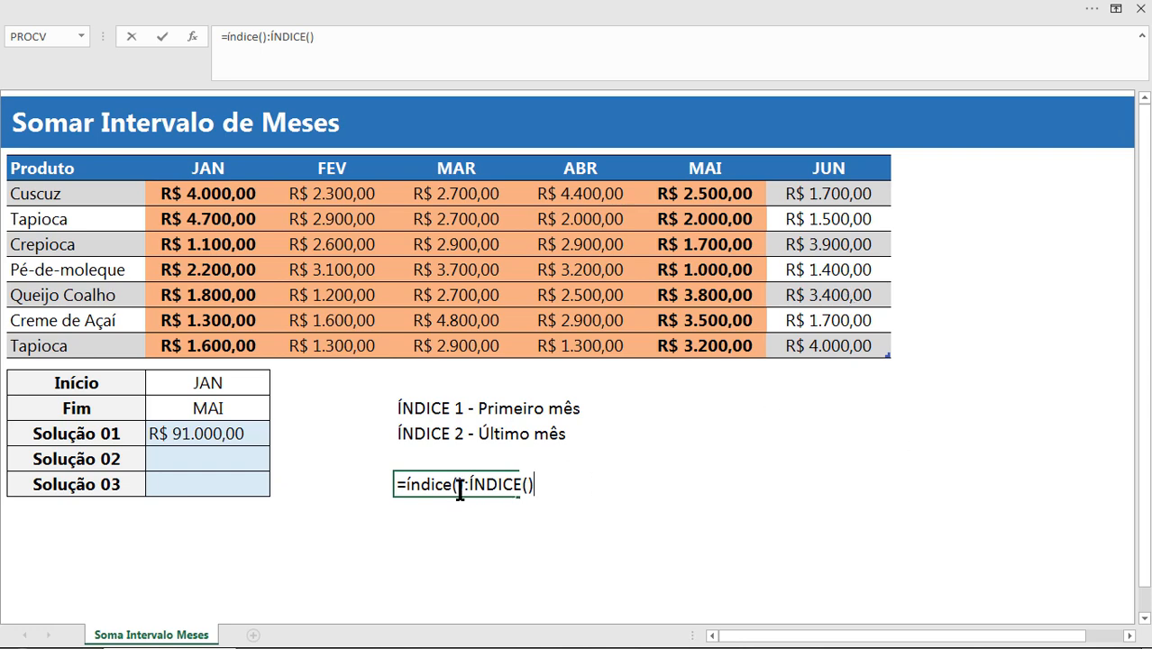
drag(464, 487, 473, 485)
key(Escape)
drag(379, 406, 608, 464)
key(Delete)
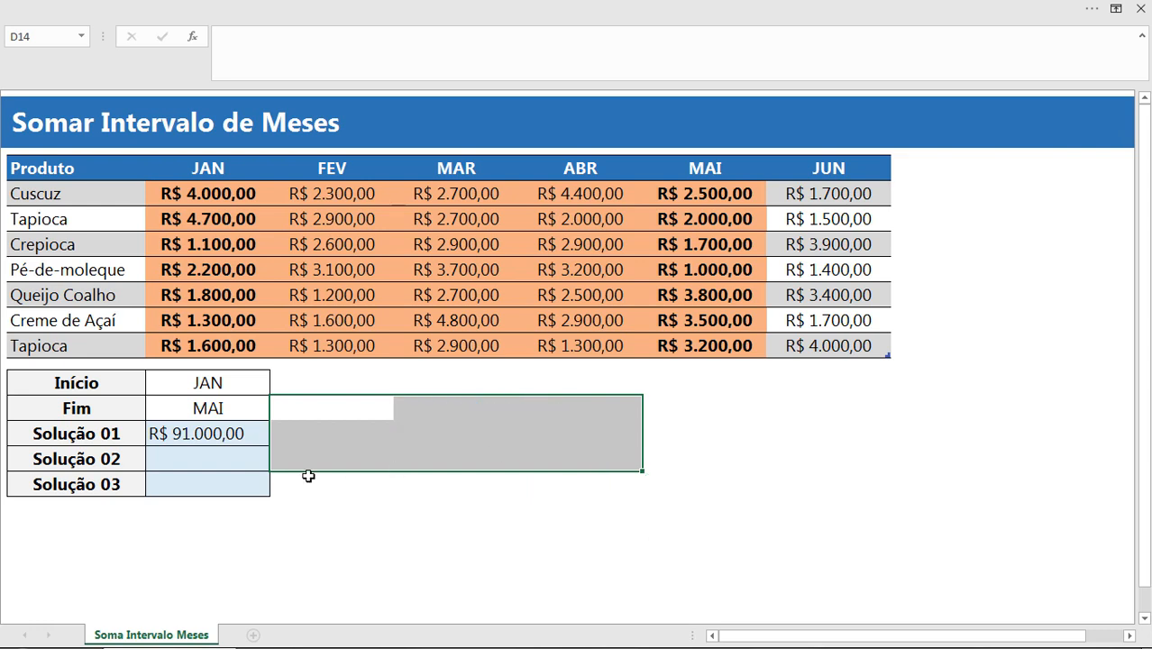
click(431, 409)
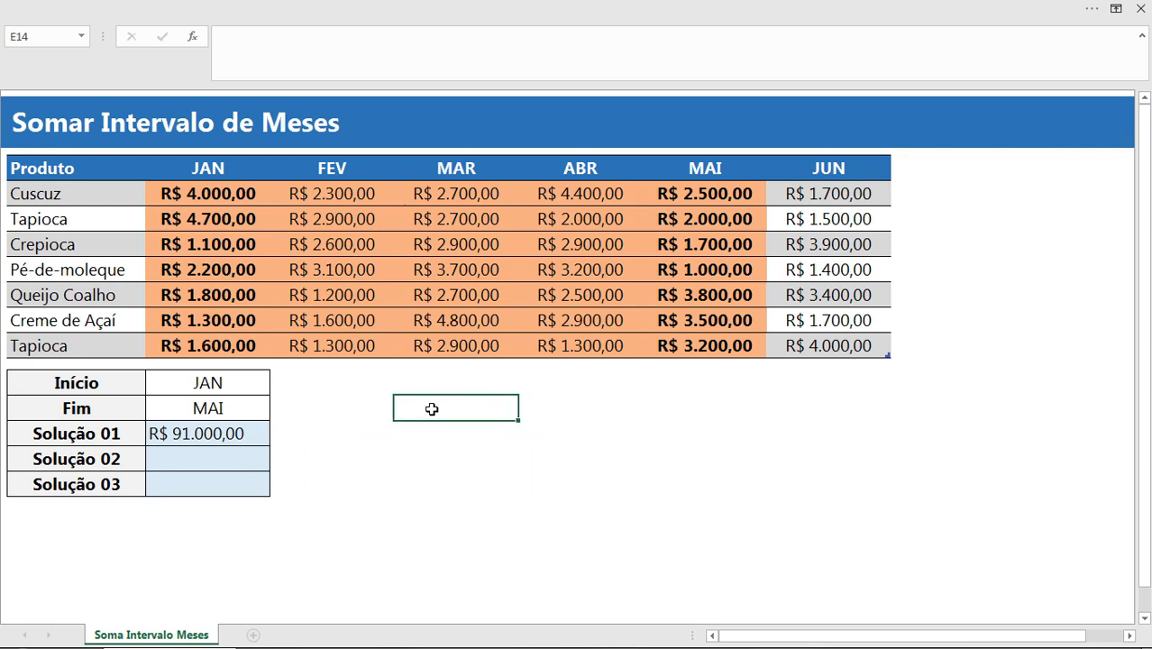
text(ín)
key(BackSpace)
text(indice)
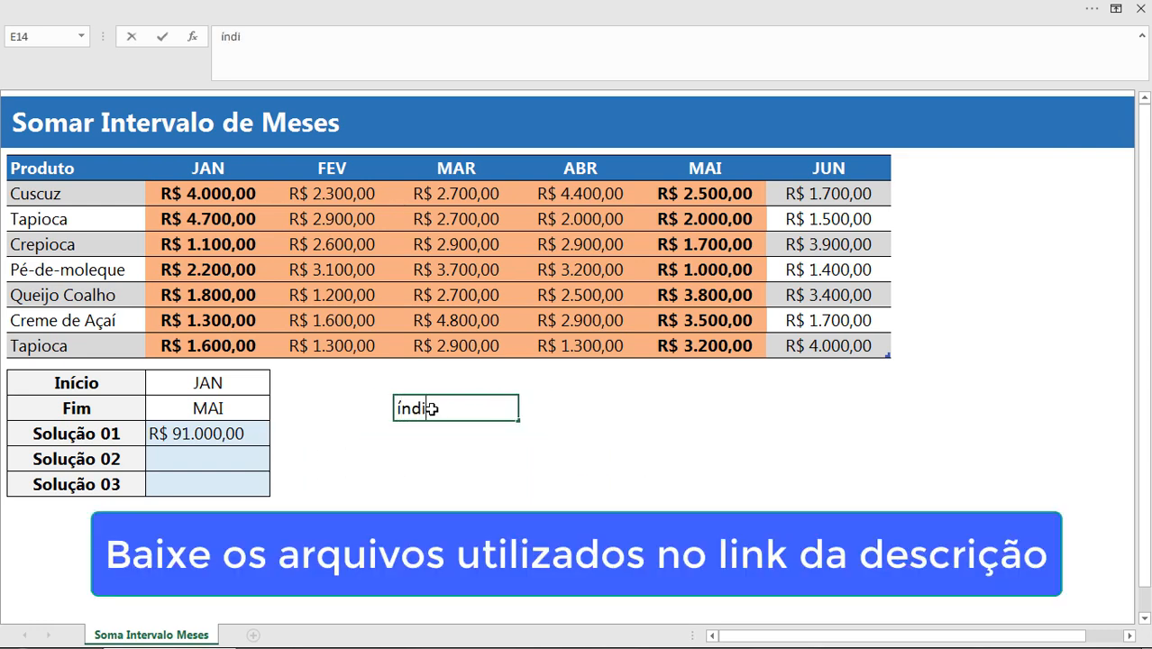
key(Escape)
key(ctrl+z)
click(533, 430)
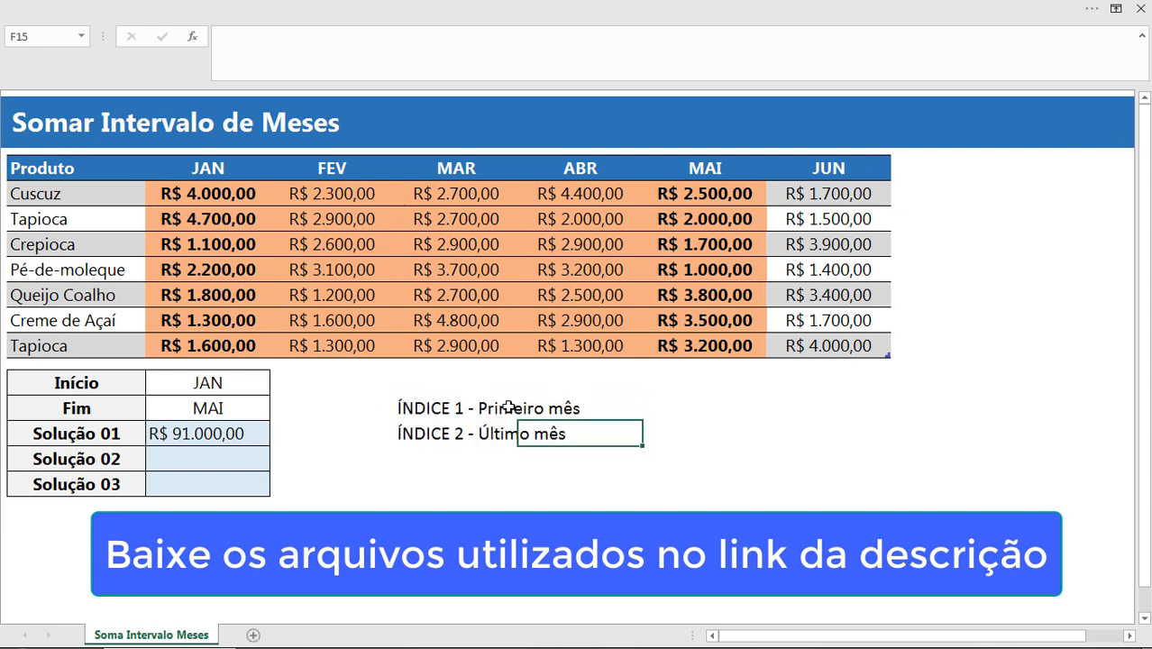
click(431, 413)
click(509, 450)
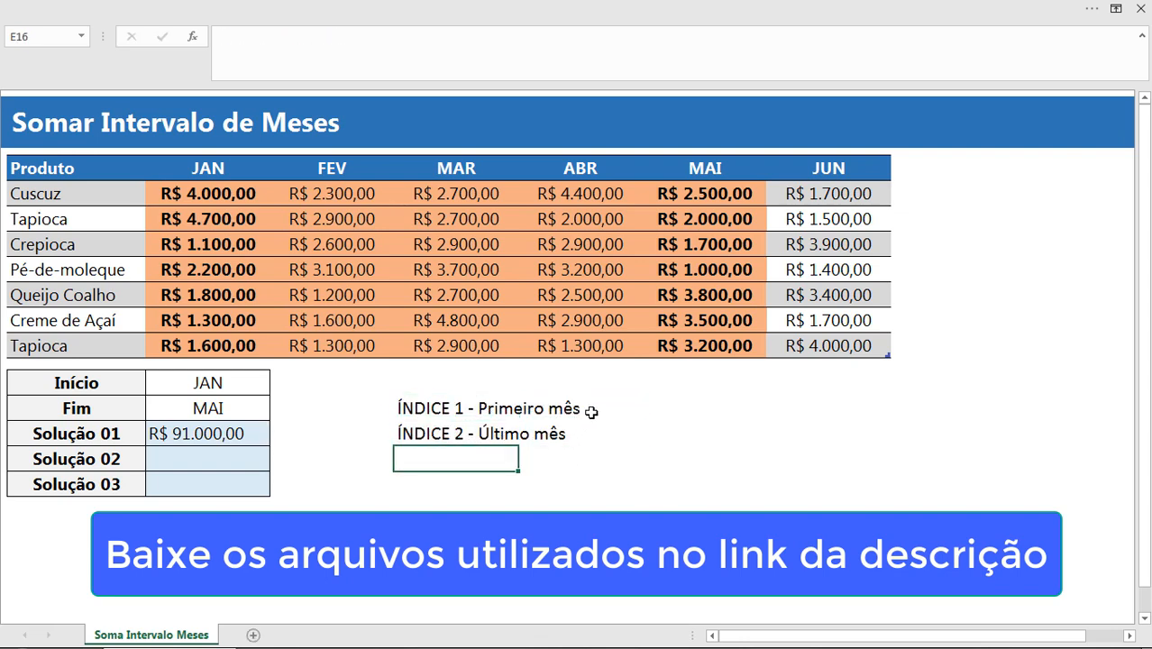
- Start an ÍNDICE formula in G14 with tabDADOS[[JAN]:[JUN]] as the array, leaving the row number argument empty
click(594, 407)
click(684, 407)
text(=indice)
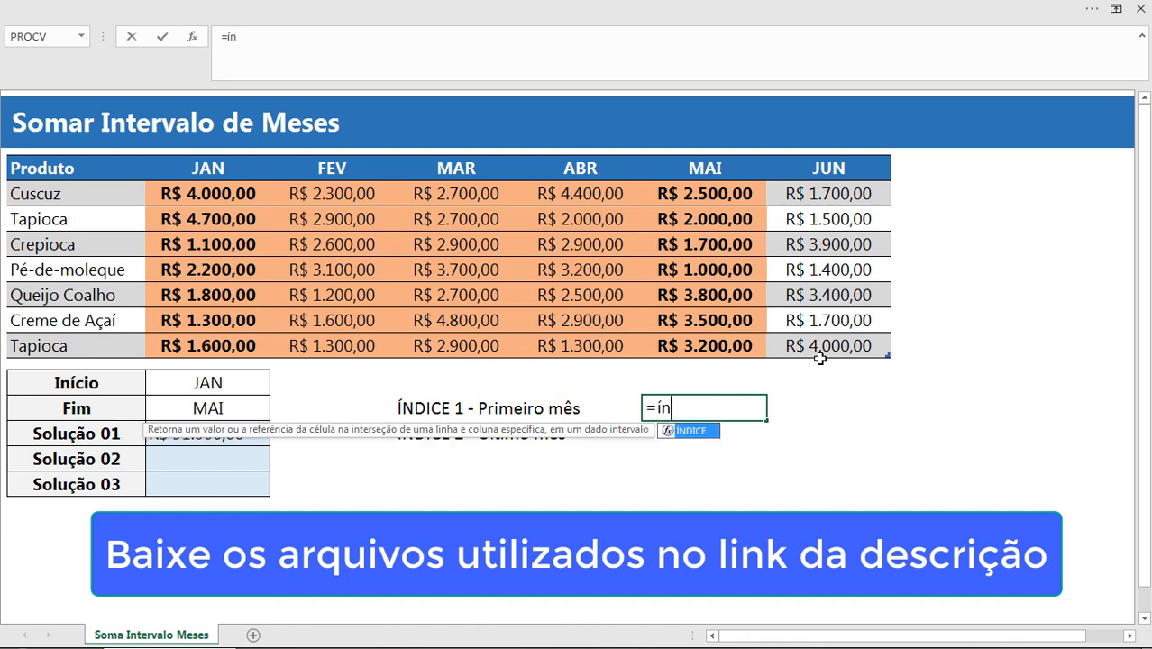
key(Tab)
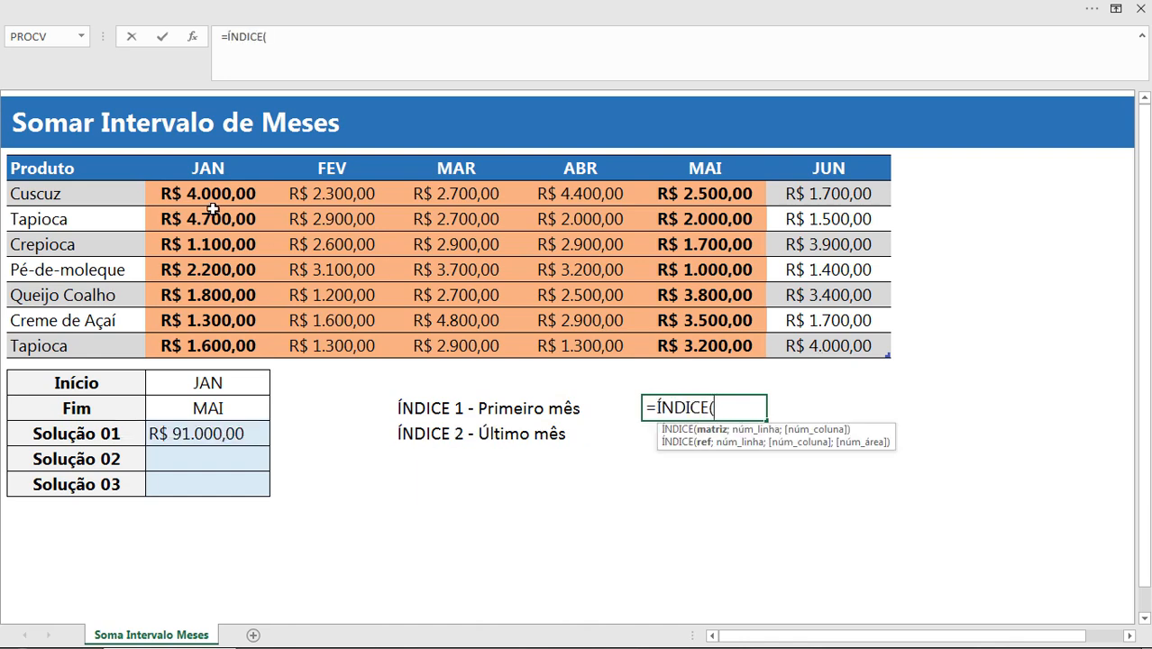
drag(200, 195, 824, 345)
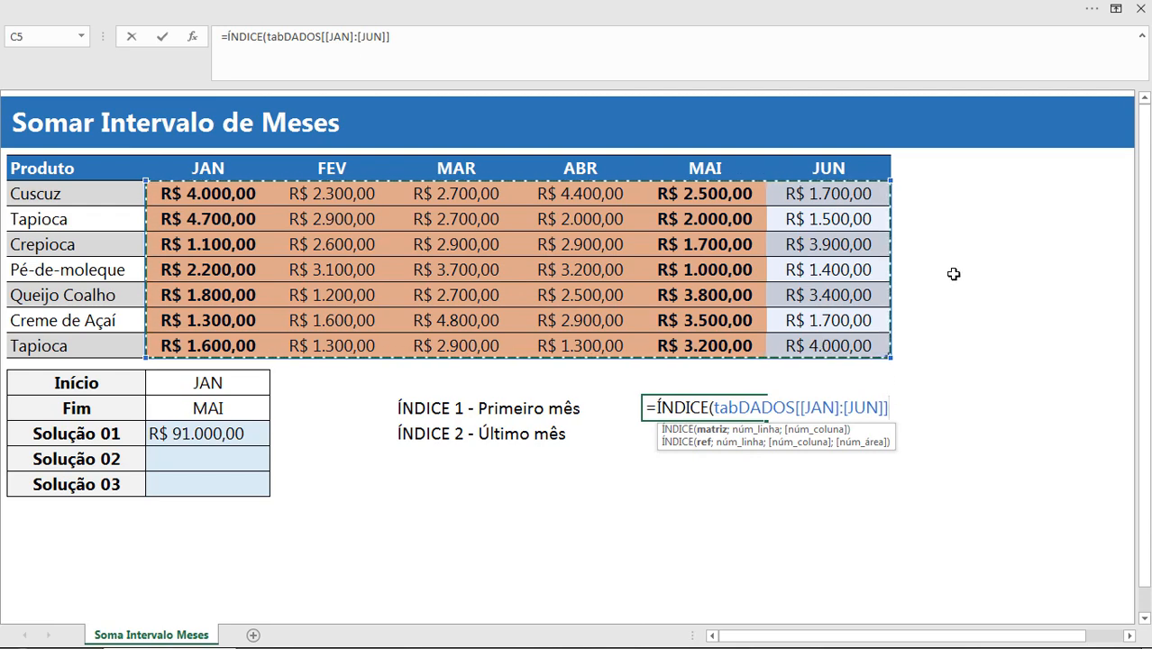
text(;)
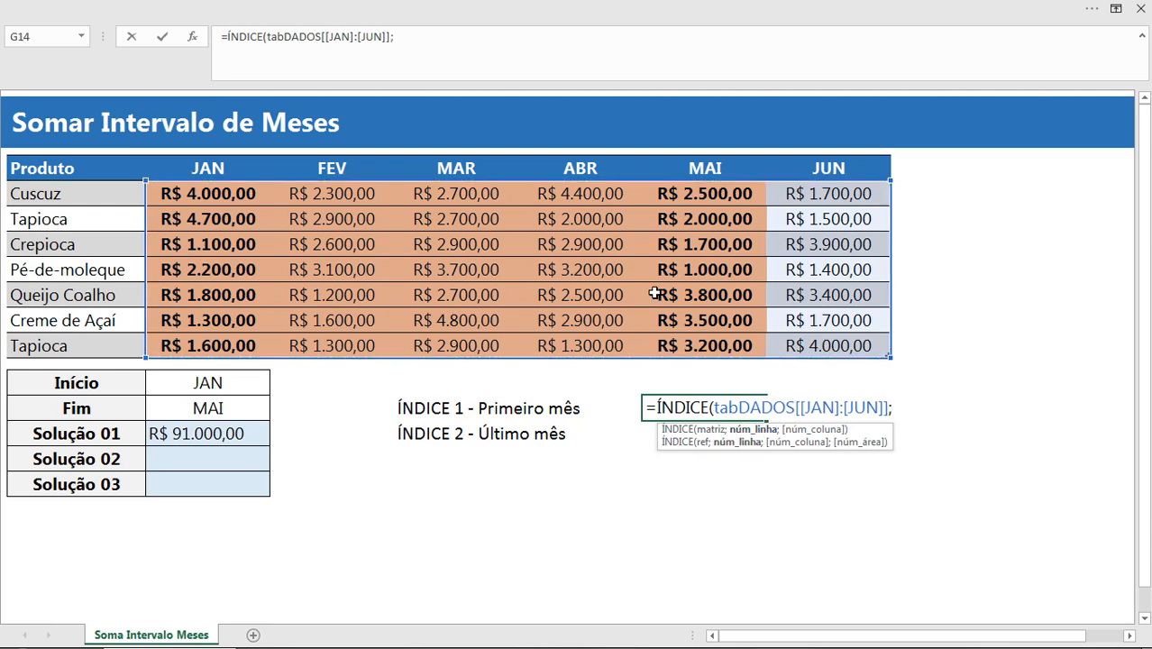
click(480, 38)
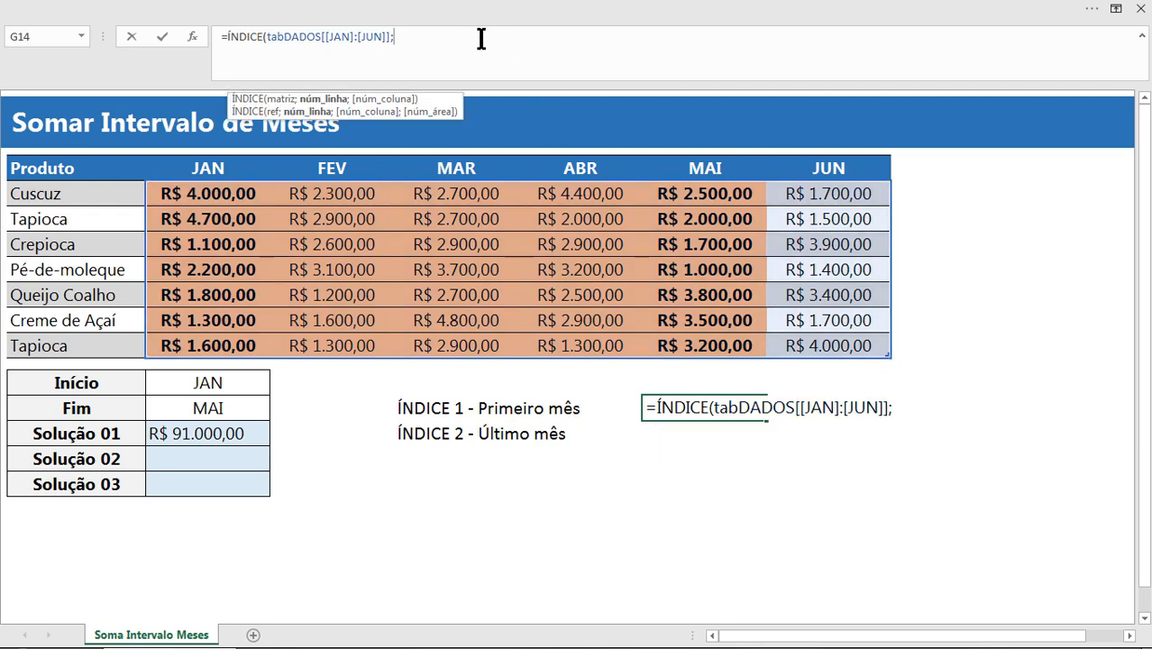
text(;)
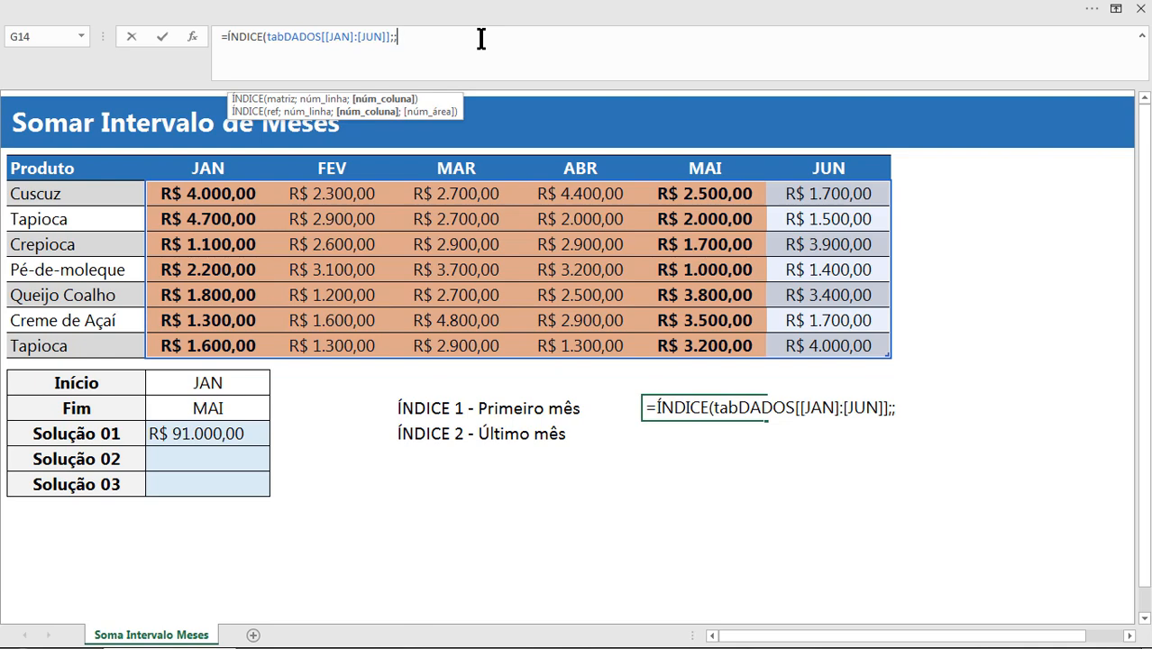
- Add CORRESP(C13;tabDADOS[[#Cabeçalhos];[JAN]:[JUN]];0) as the column number of the G14 ÍNDICE formula and close its parentheses
text(corr)
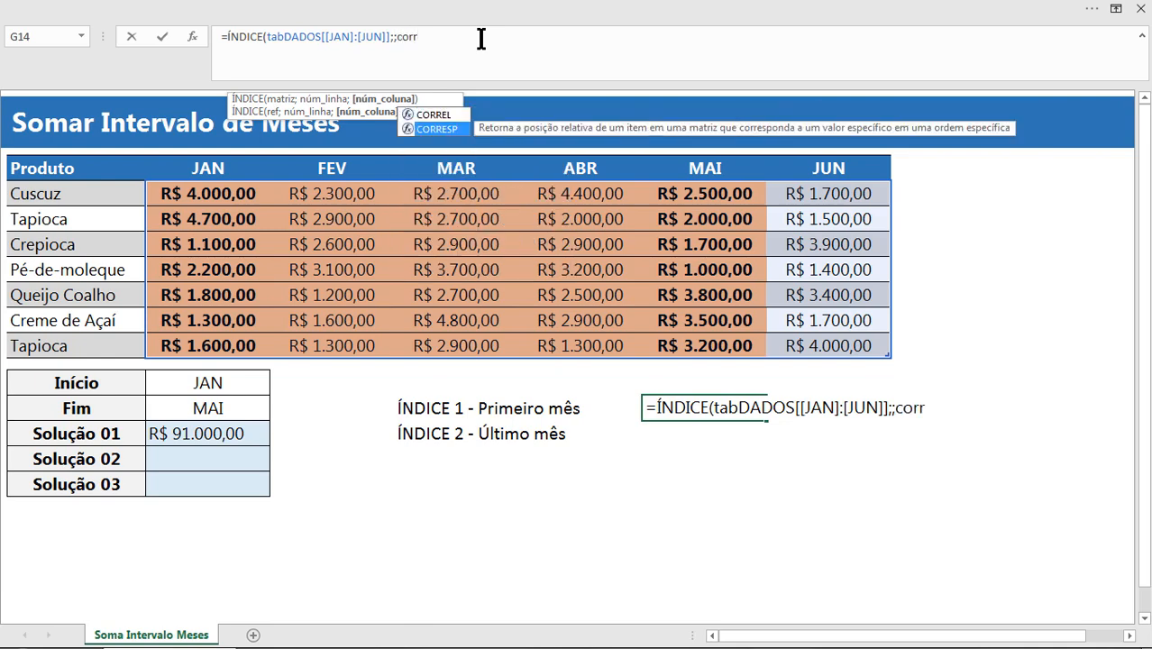
key(Tab)
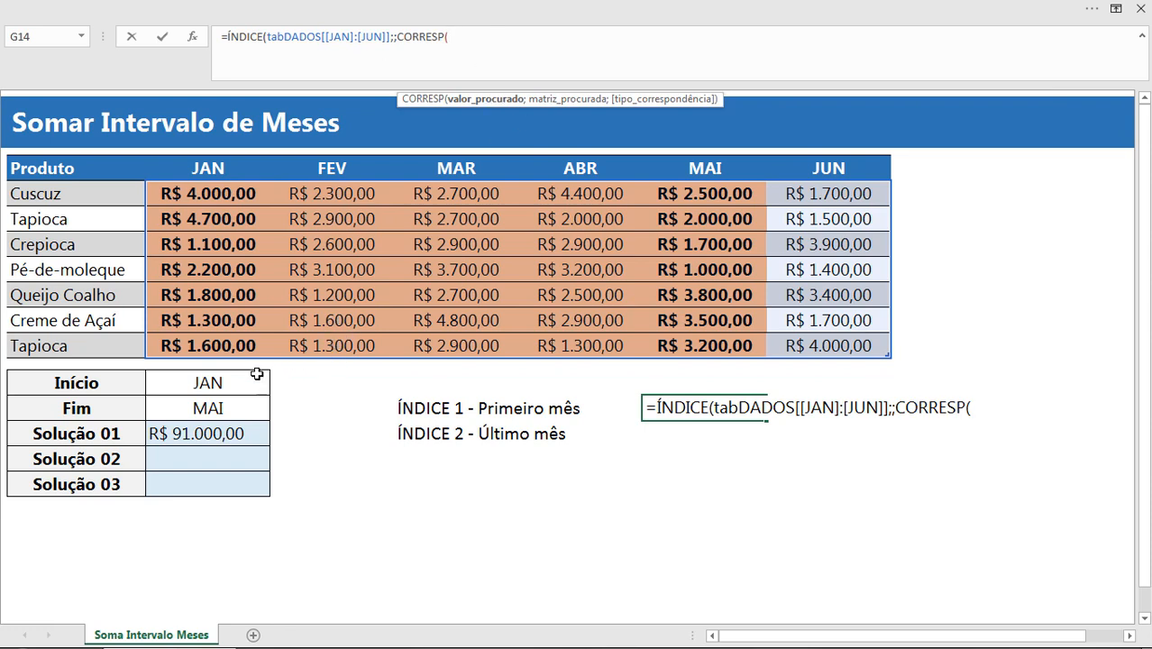
click(234, 377)
text(;)
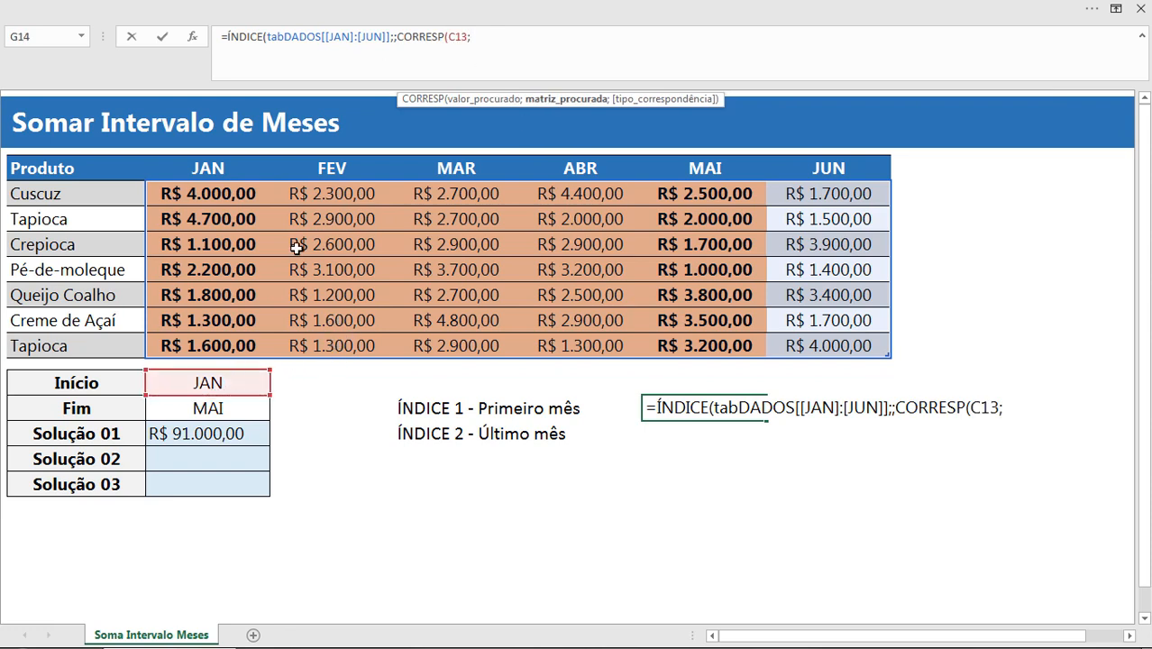
drag(215, 175, 815, 181)
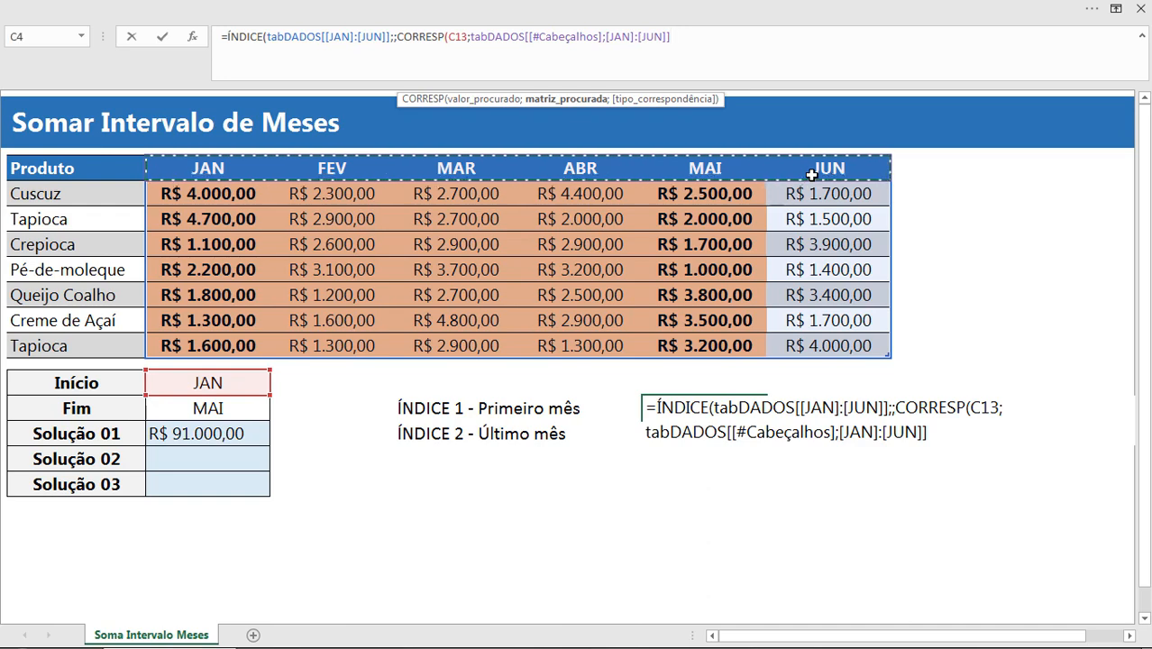
text(;0)))
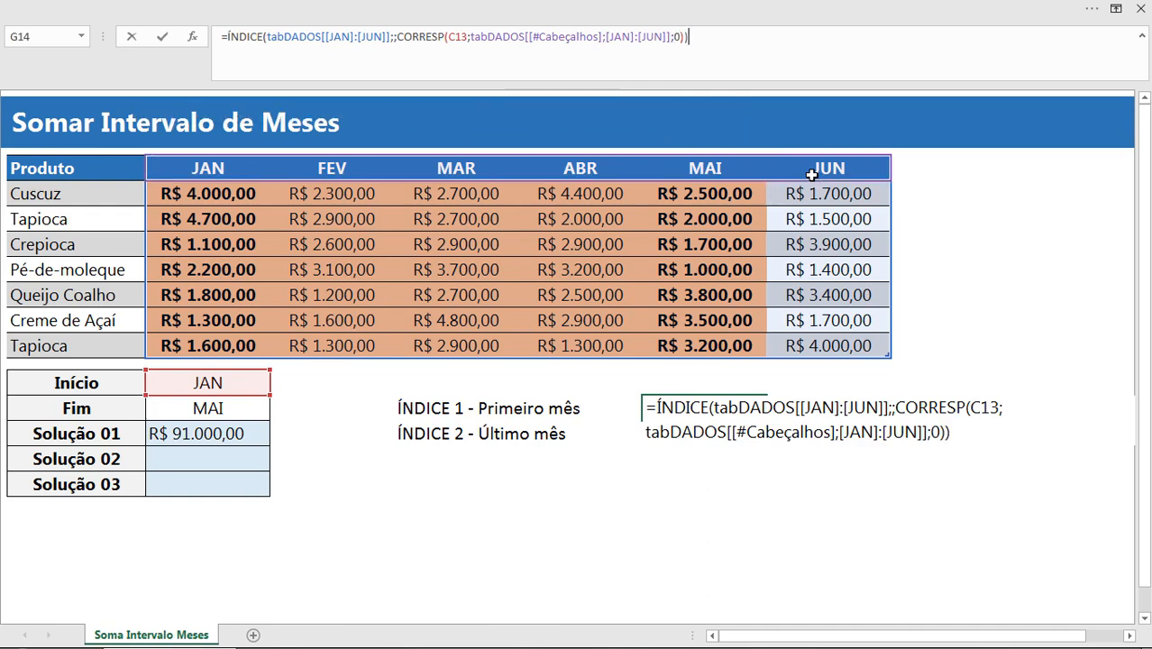
- Evaluate the G14 ÍNDICE formula in place to inspect its array, restore the formula and enter it
key(F9)
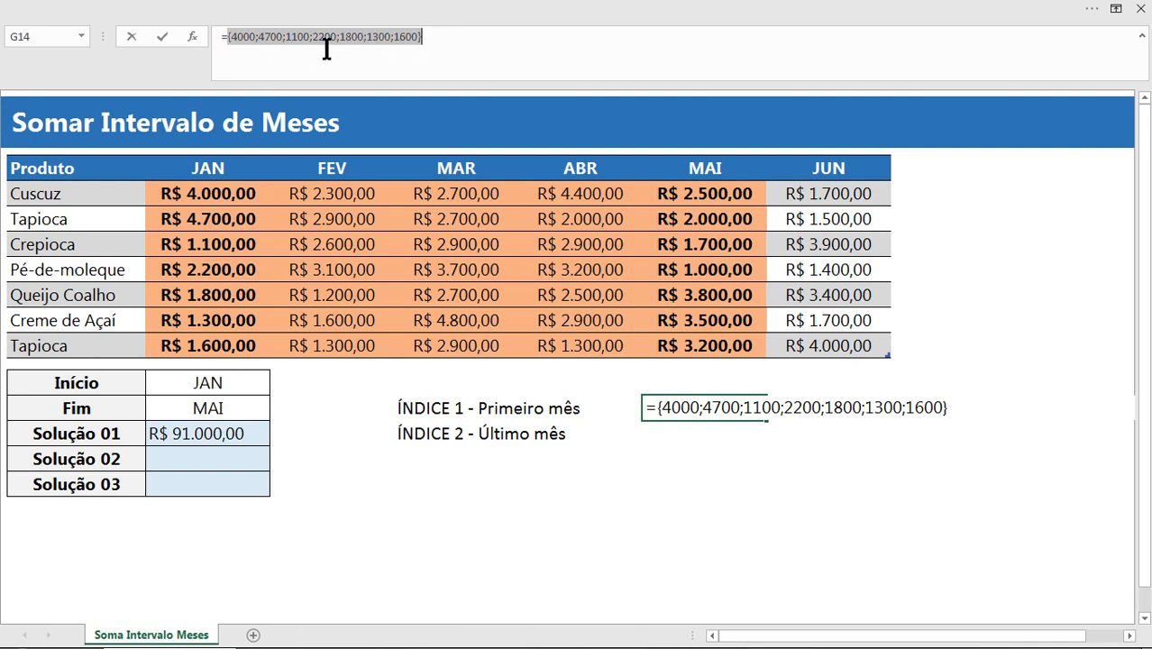
click(241, 38)
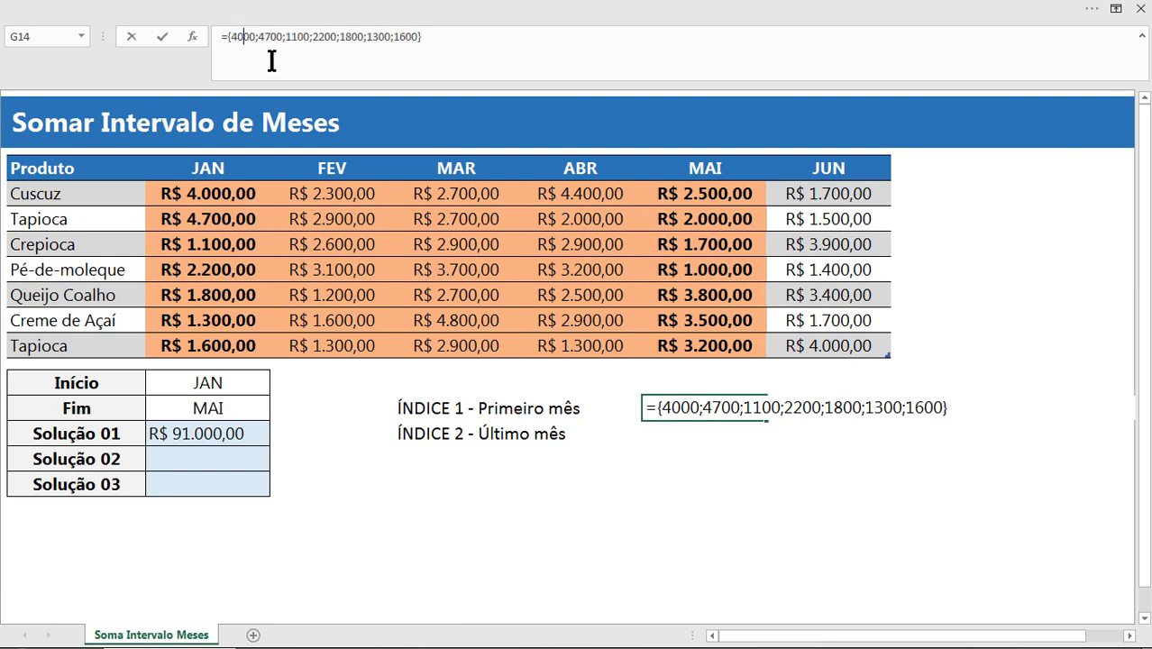
click(271, 37)
drag(370, 36, 419, 38)
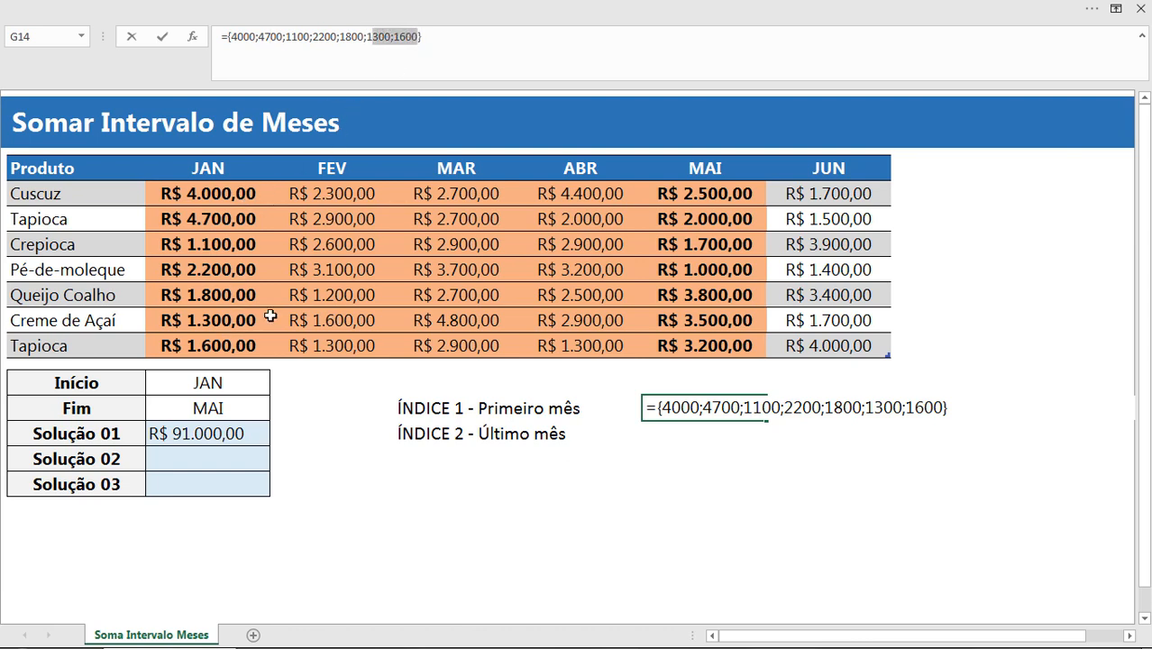
key(ctrl+z)
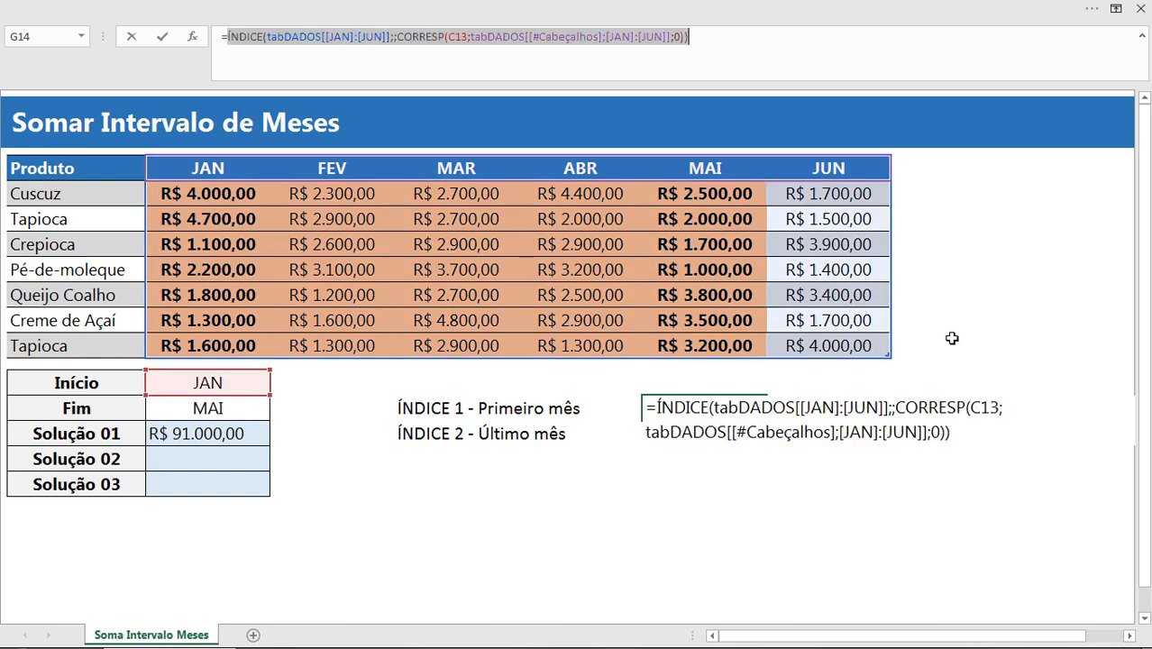
key(Return)
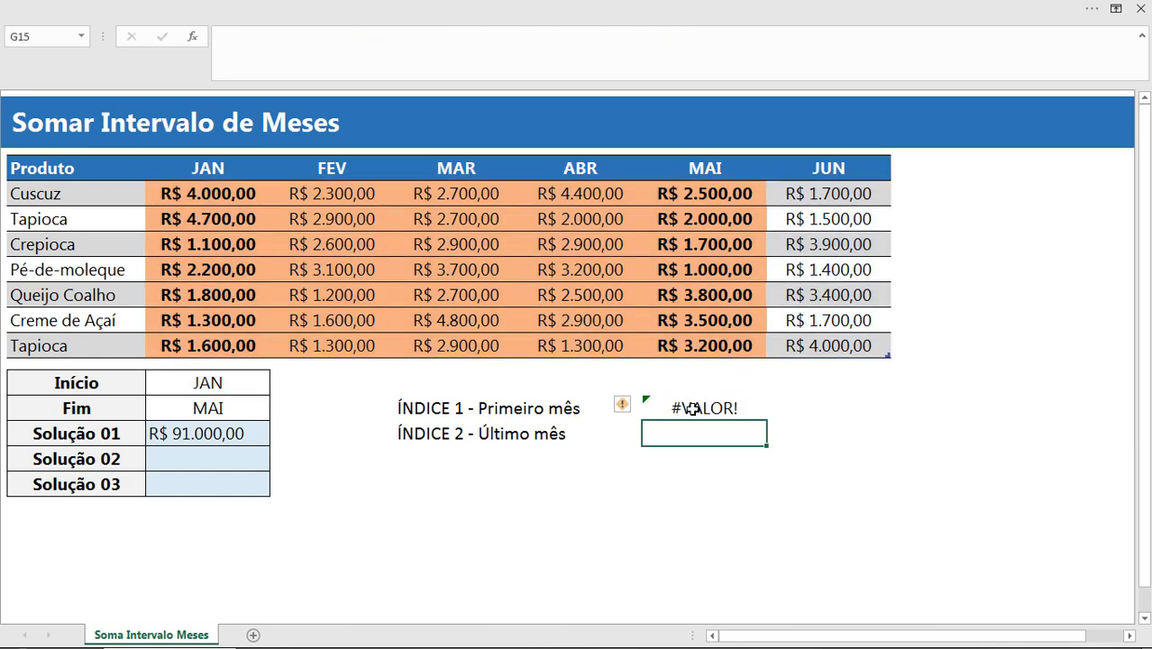
- Re-evaluate the entered formula in G14 to view the values it holds, and restore the formula
click(689, 411)
drag(684, 420, 680, 397)
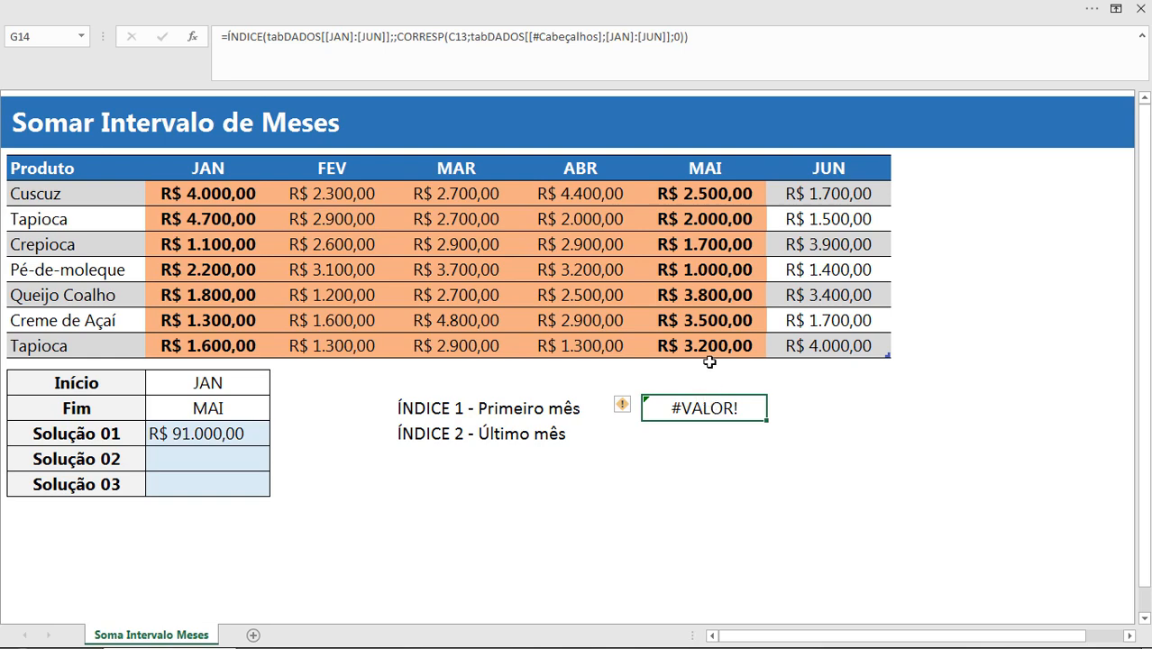
click(711, 41)
key(F9)
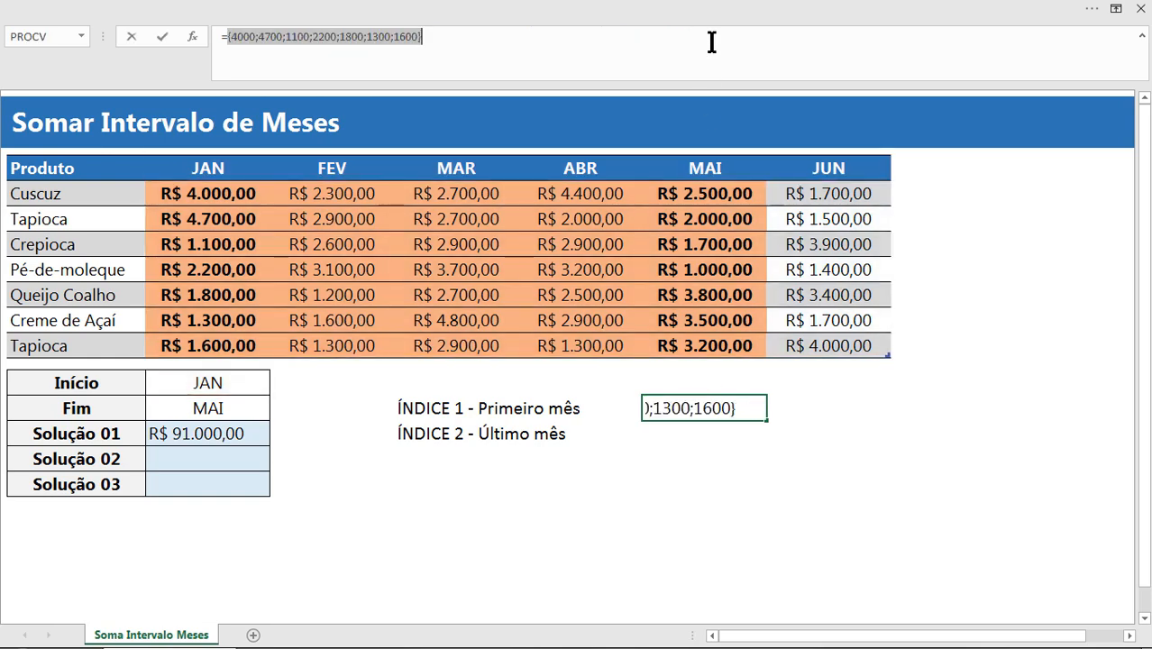
key(ctrl+z)
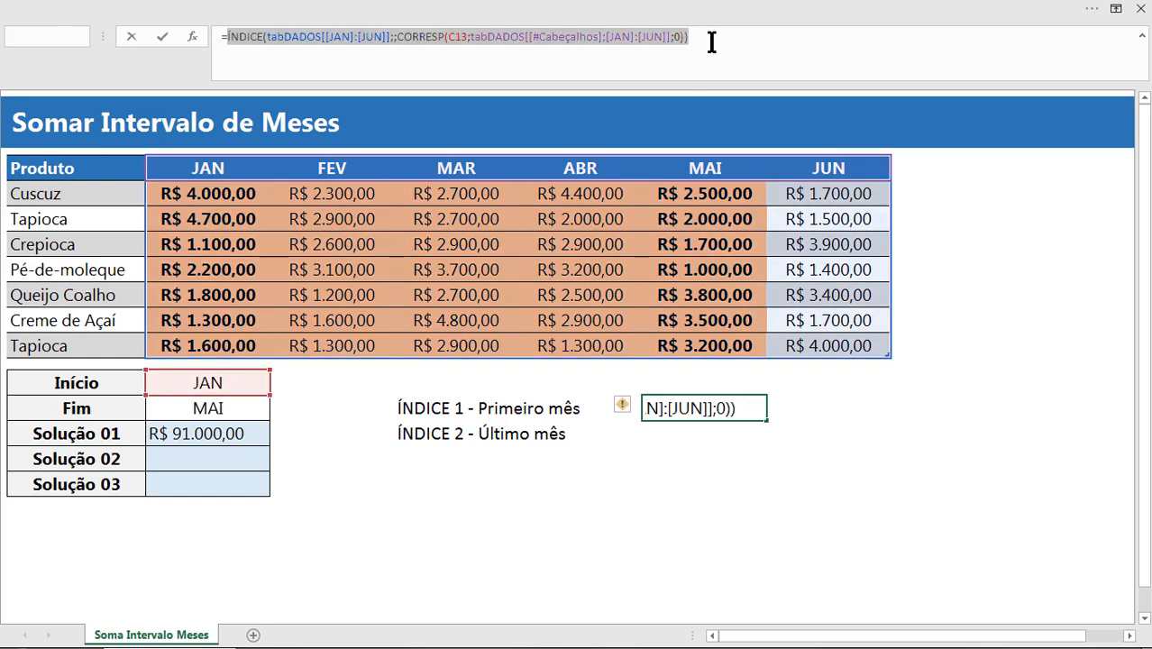
key(Return)
key(Up)
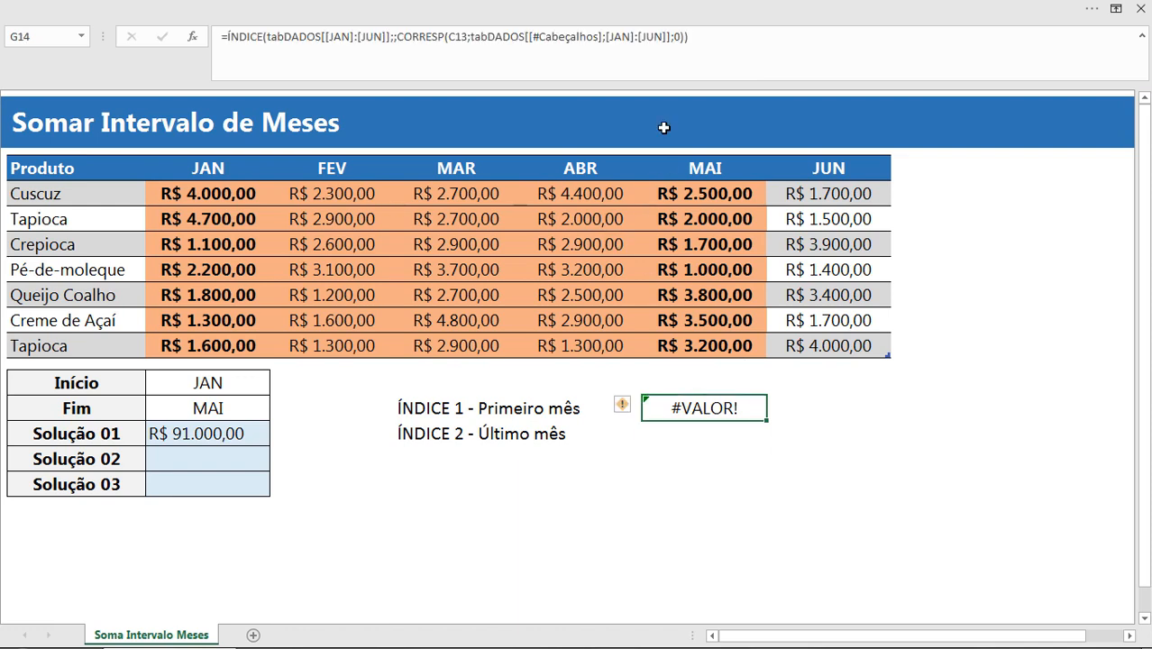
- Put the G14 ÍNDICE formula into G15 and replace its CORRESP lookup value with C14
click(688, 433)
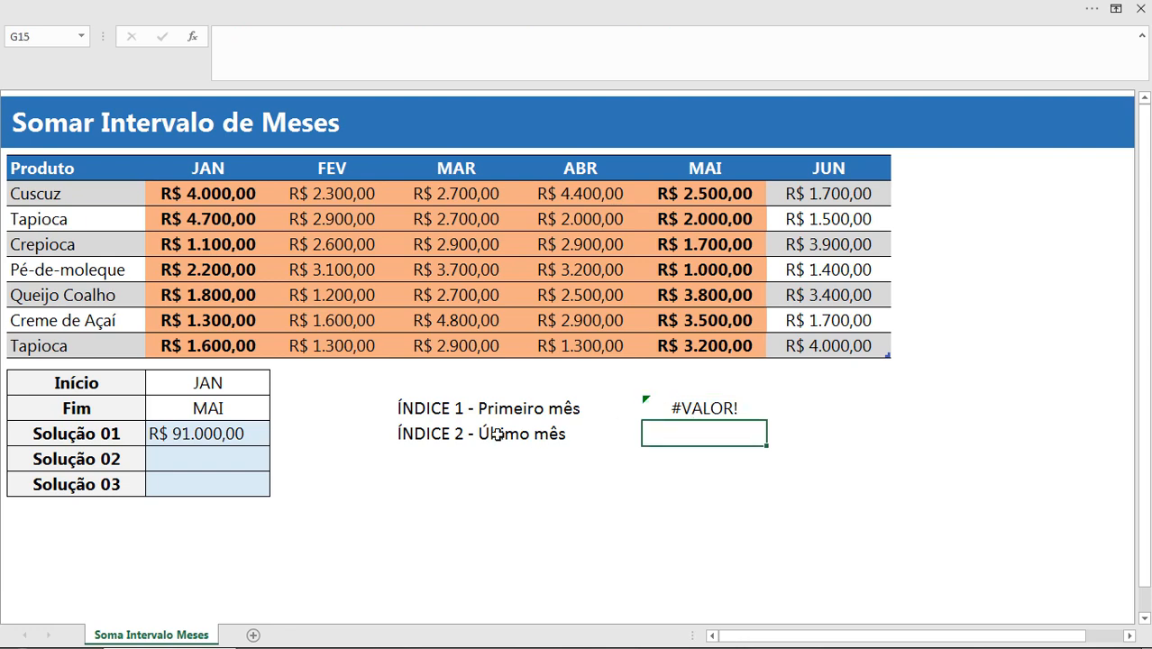
click(710, 408)
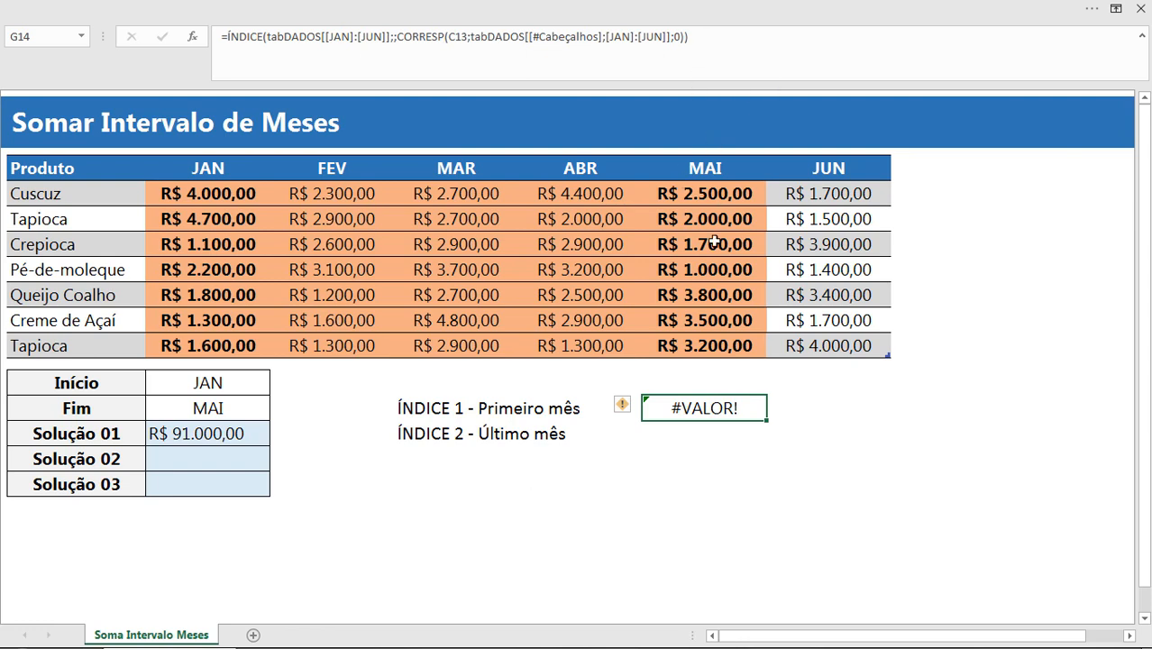
click(699, 429)
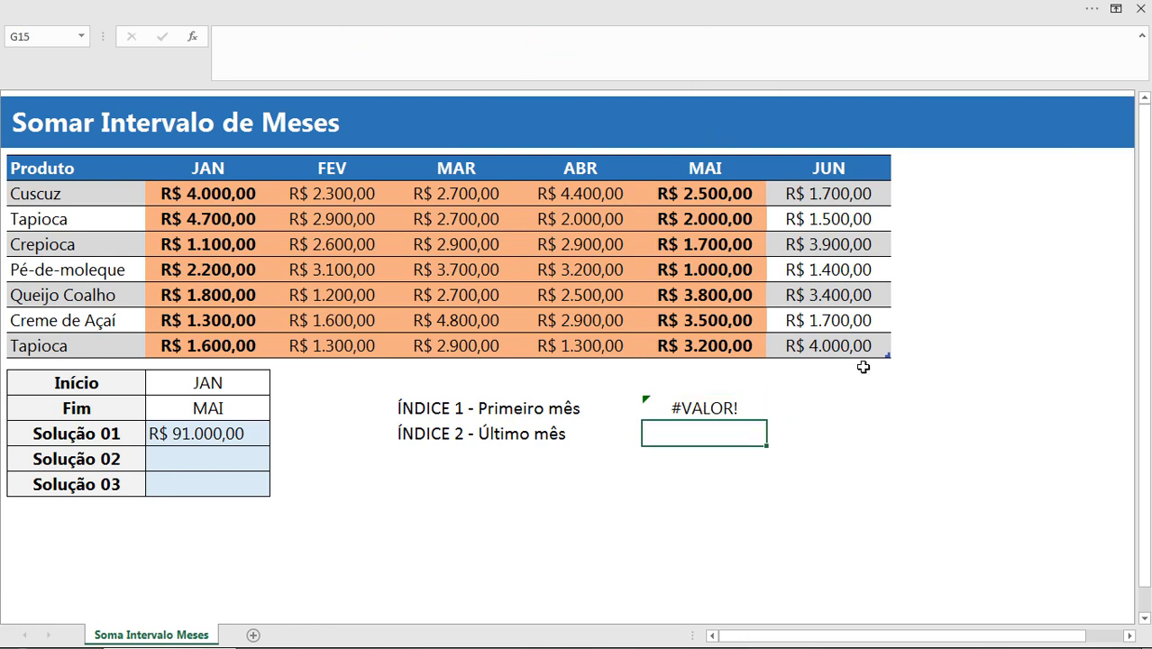
key(ctrl+v)
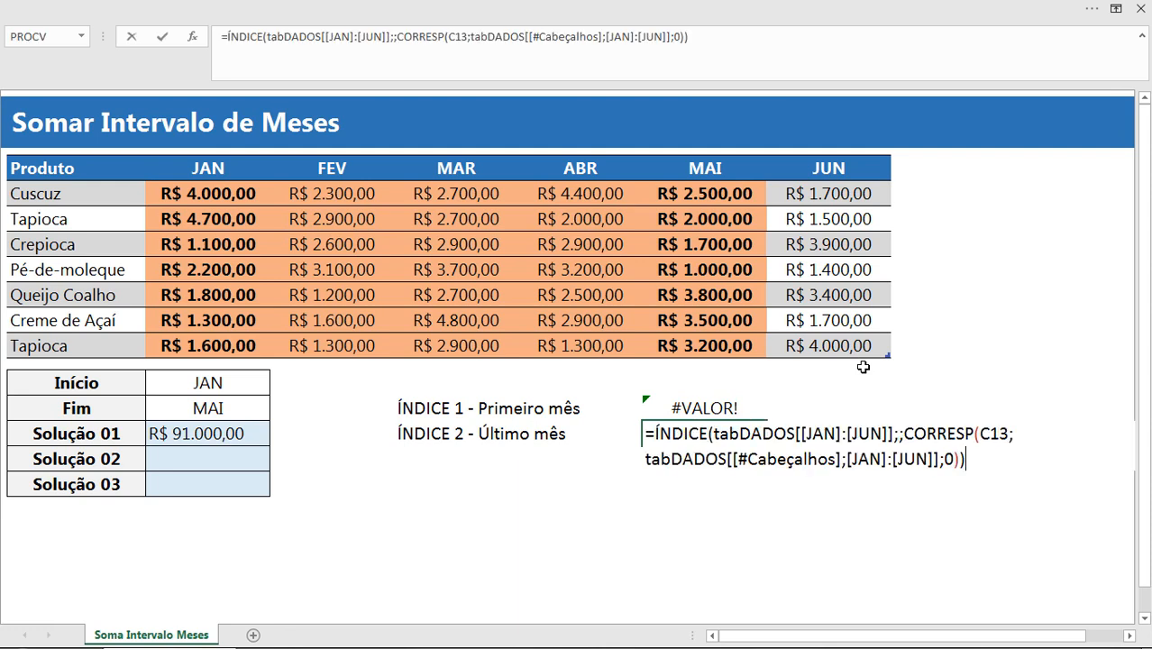
click(957, 439)
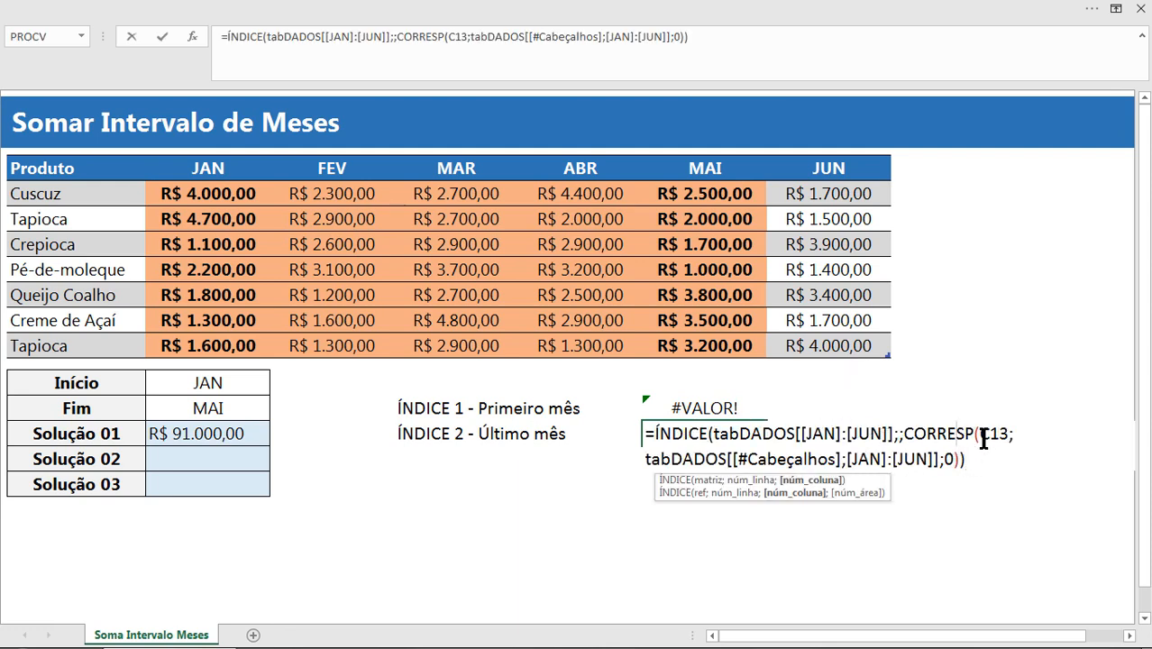
drag(980, 439, 1008, 437)
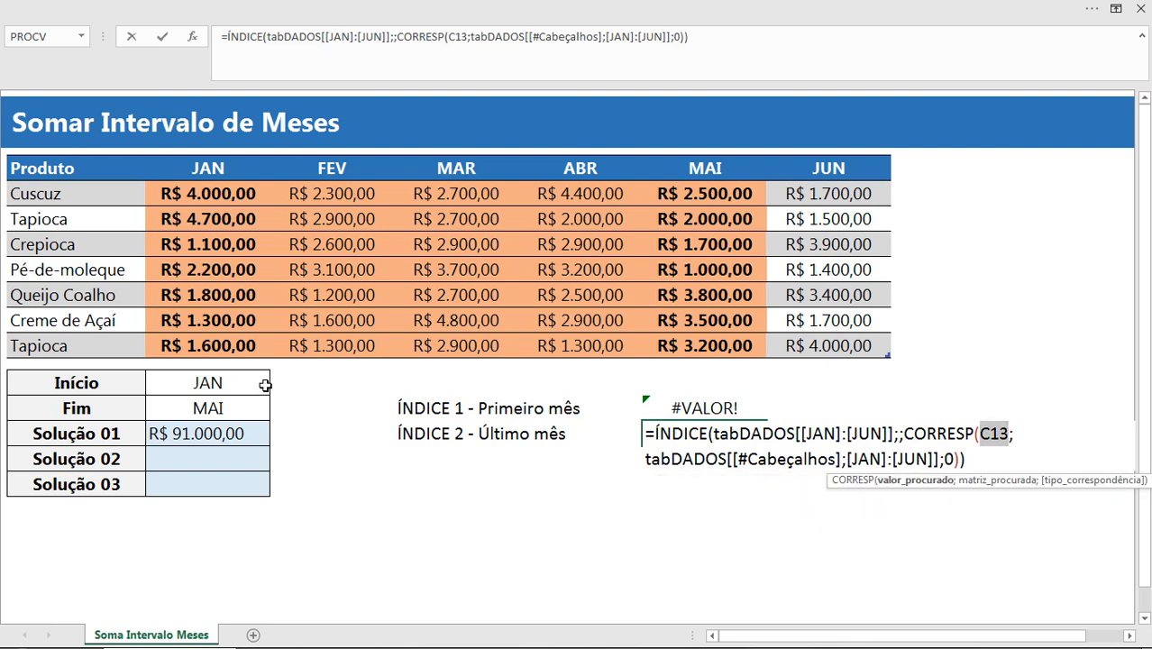
key(BackSpace)
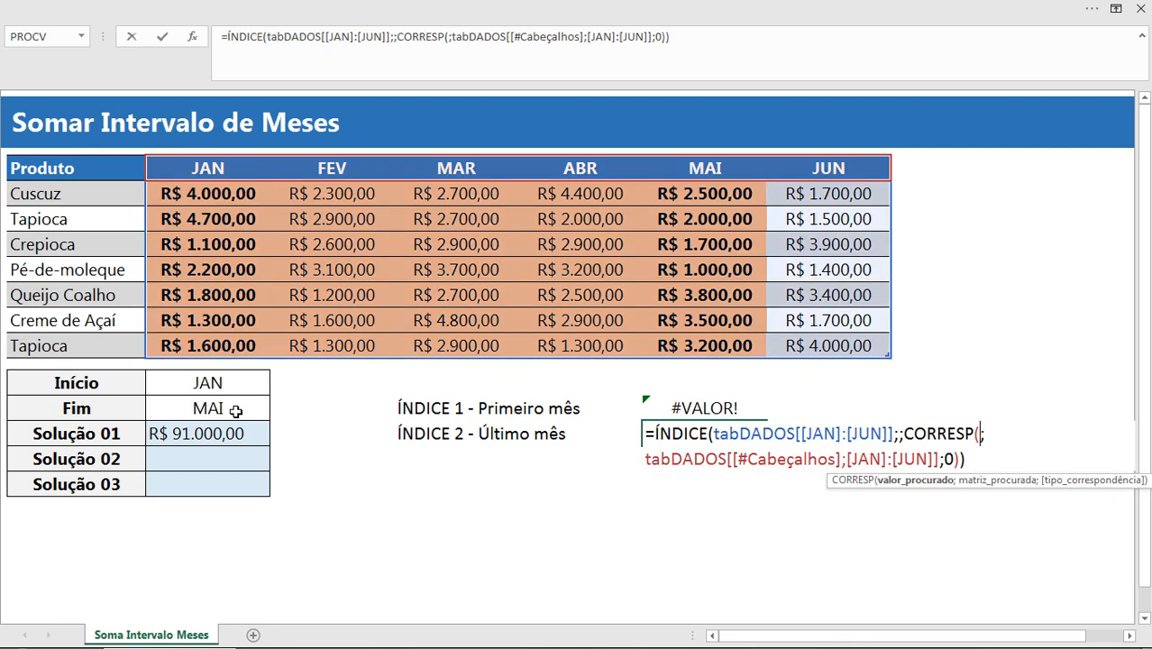
click(235, 411)
click(973, 462)
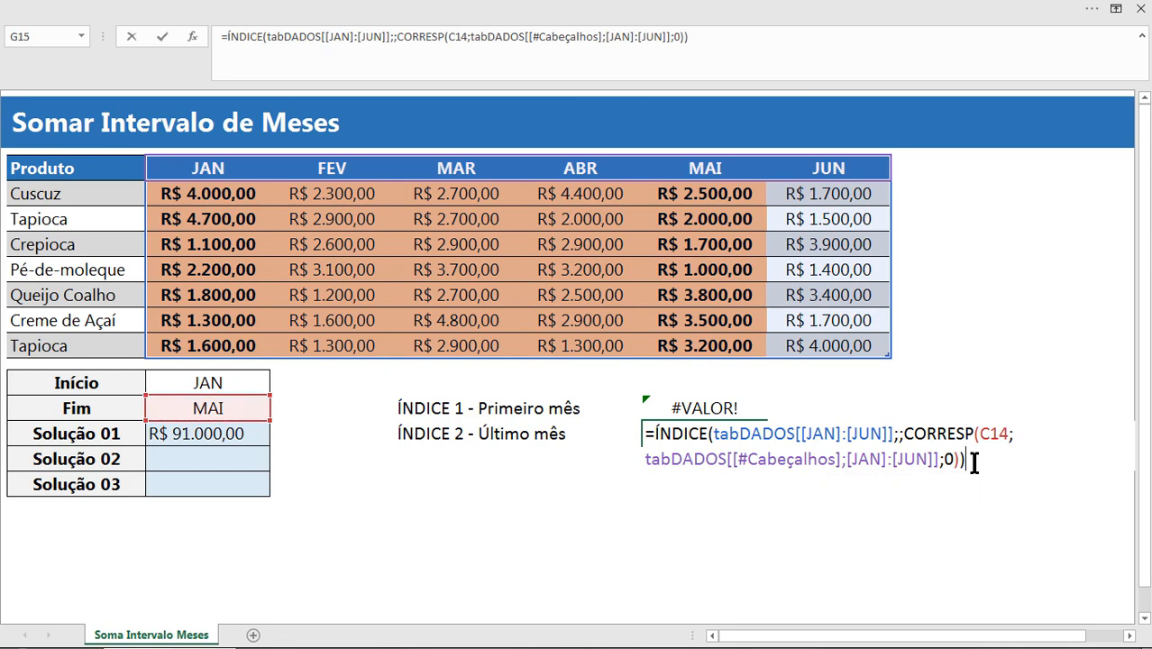
- Evaluate the G15 formula in place to check the end month's array, restore the formula and enter it
key(F9)
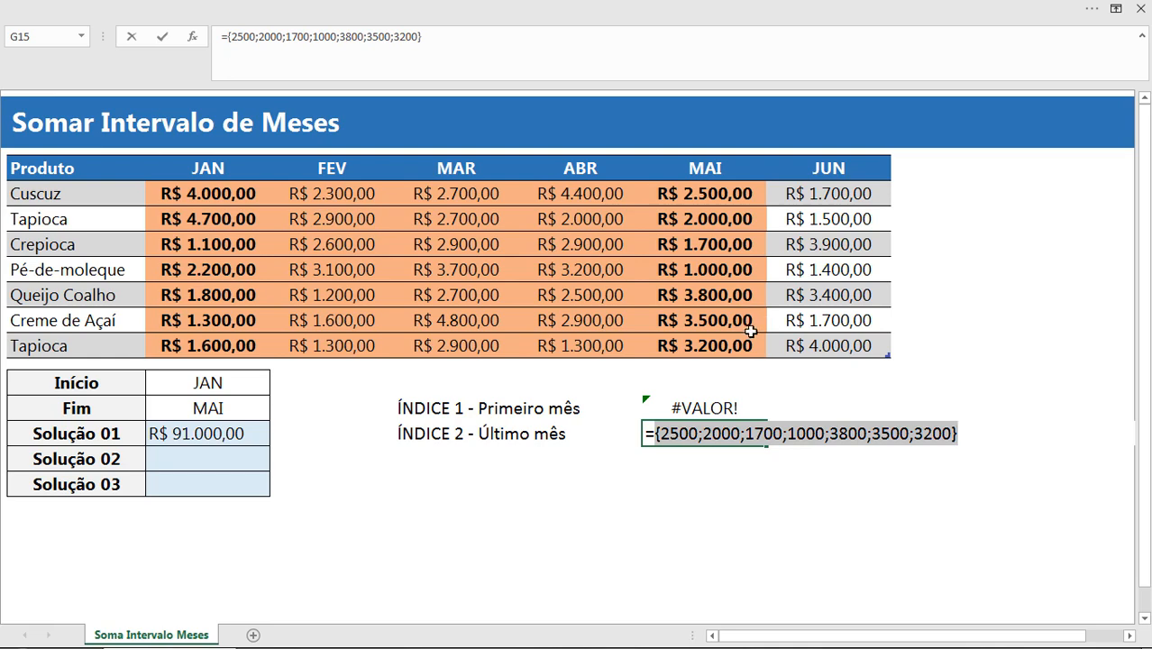
key(ctrl+z)
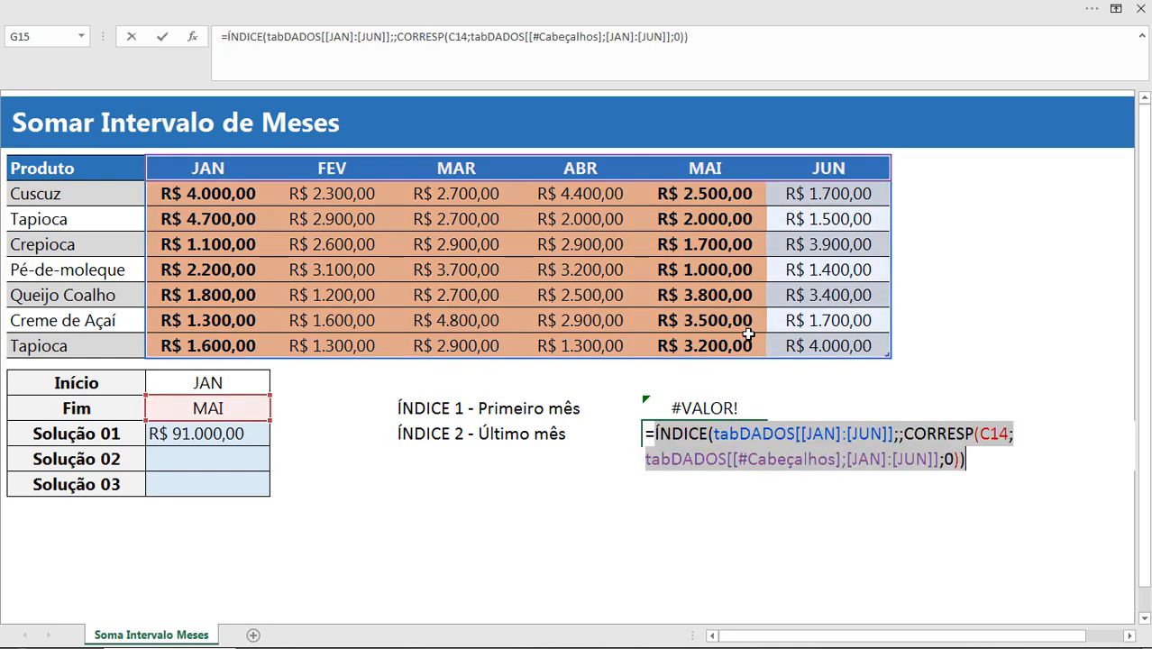
key(Return)
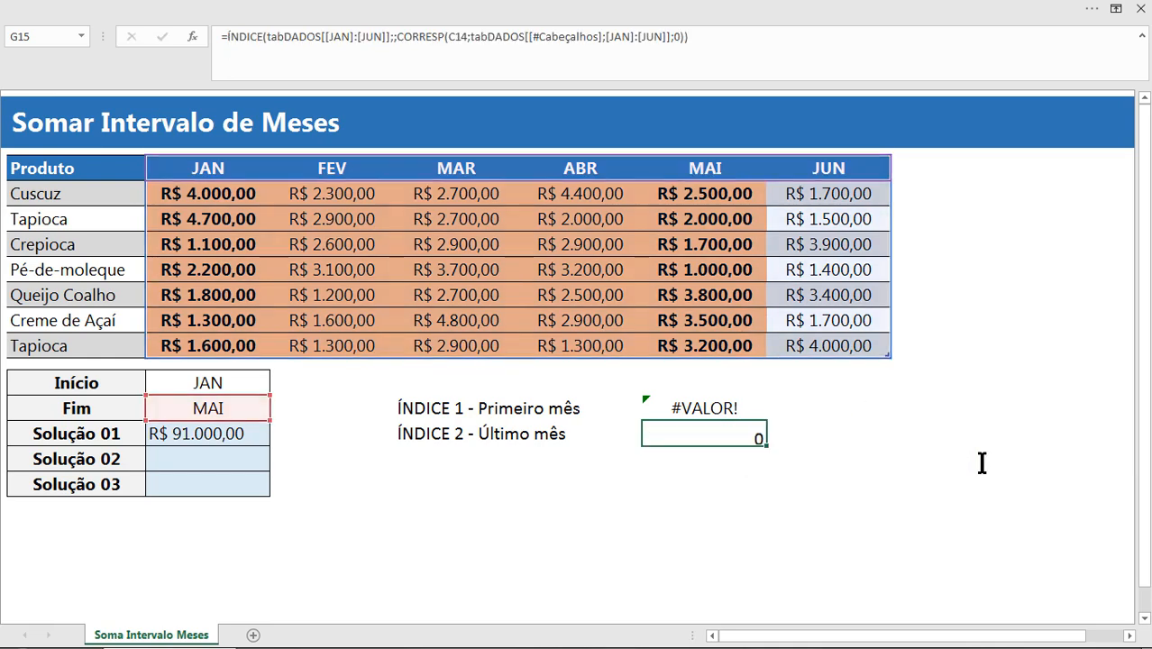
- Copy the ÍNDICE expression from G15 without its equals sign and append it to the G14 formula after a colon
click(710, 413)
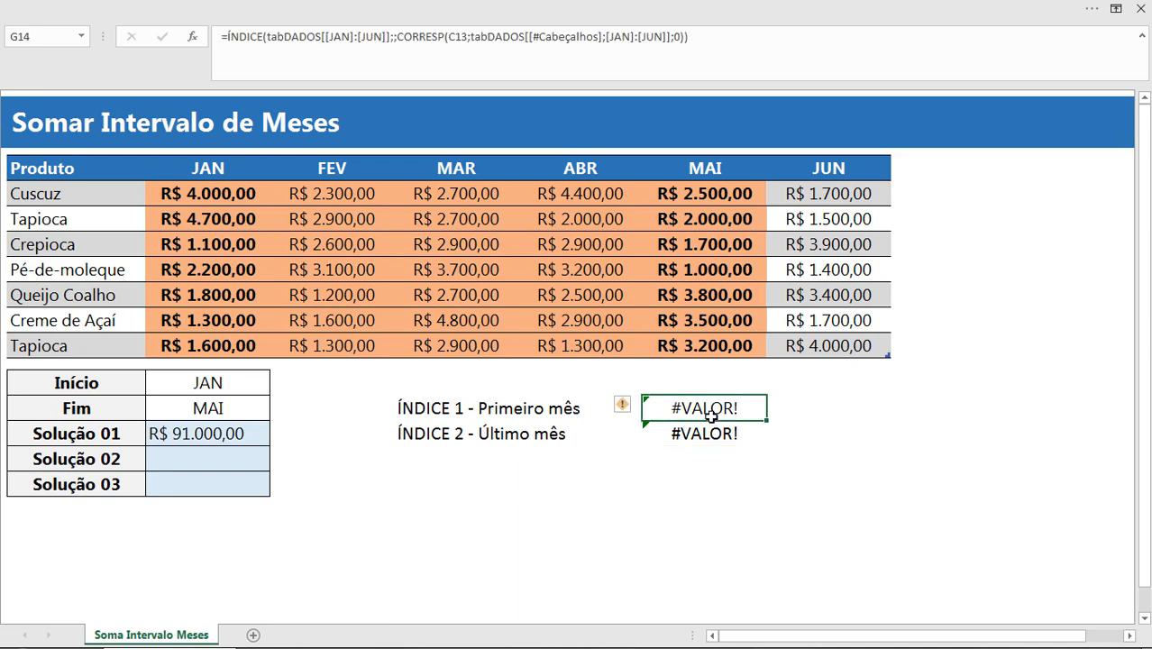
click(712, 433)
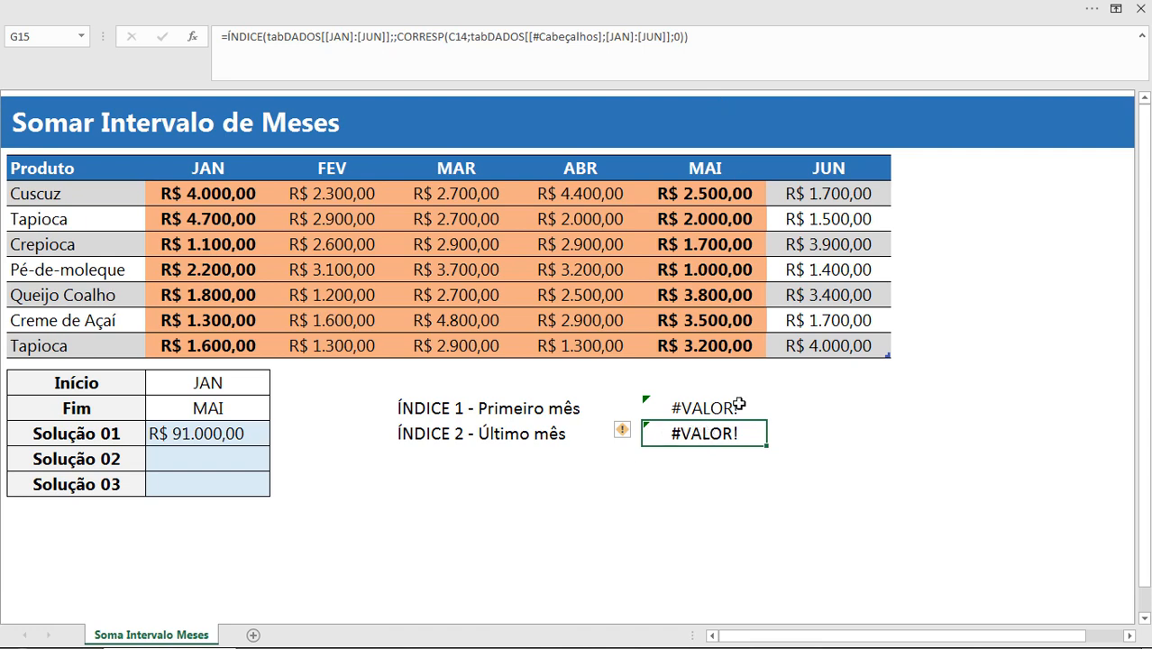
drag(725, 38, 228, 35)
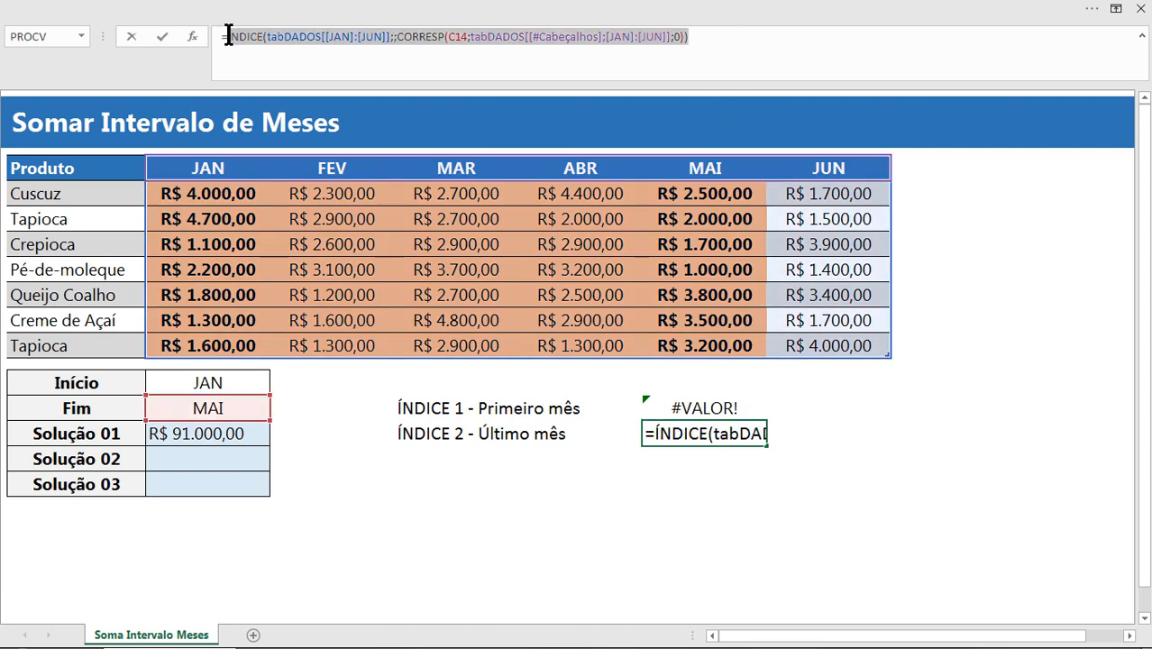
key(ctrl+c)
key(Escape)
click(710, 404)
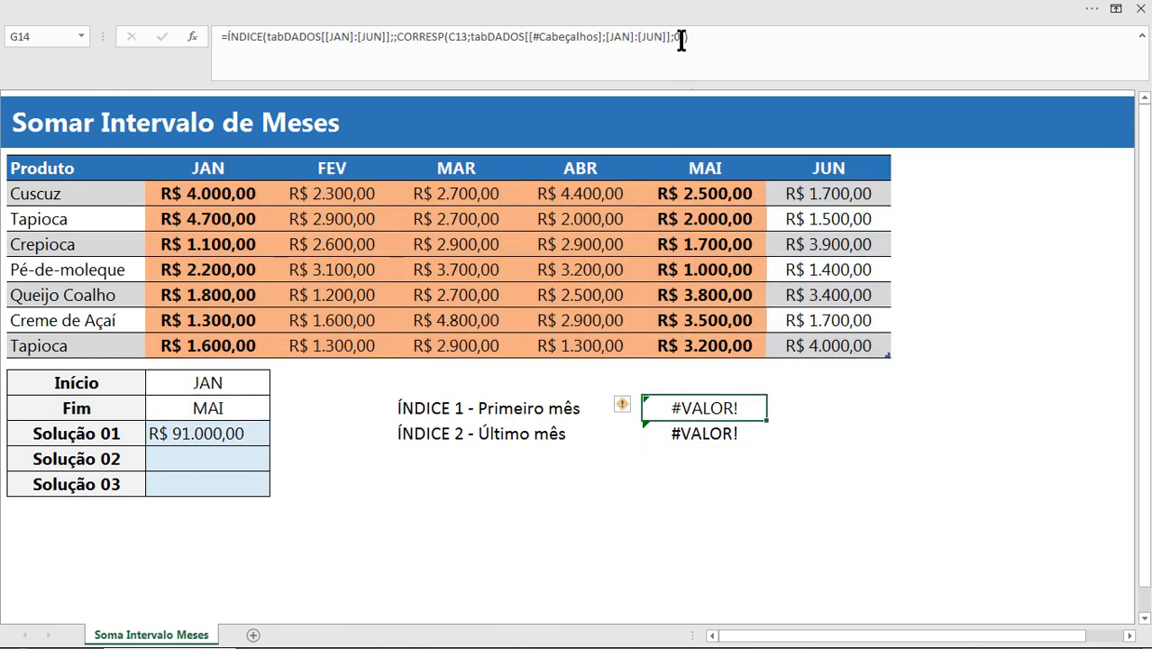
click(829, 30)
text(;)
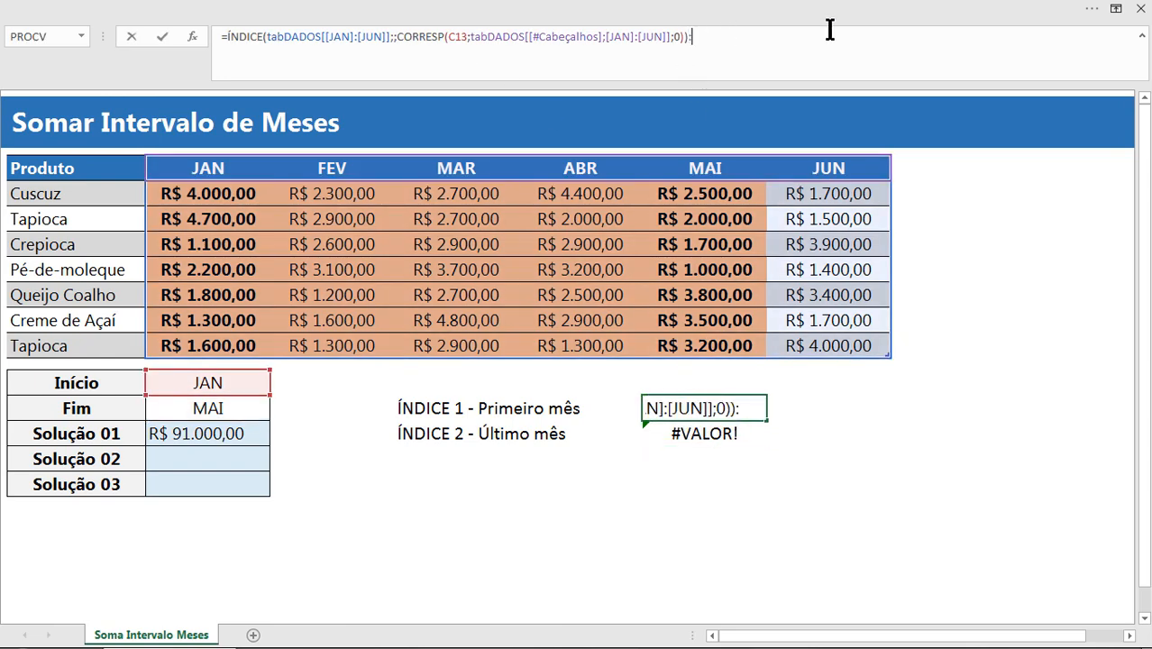
key(ctrl+v)
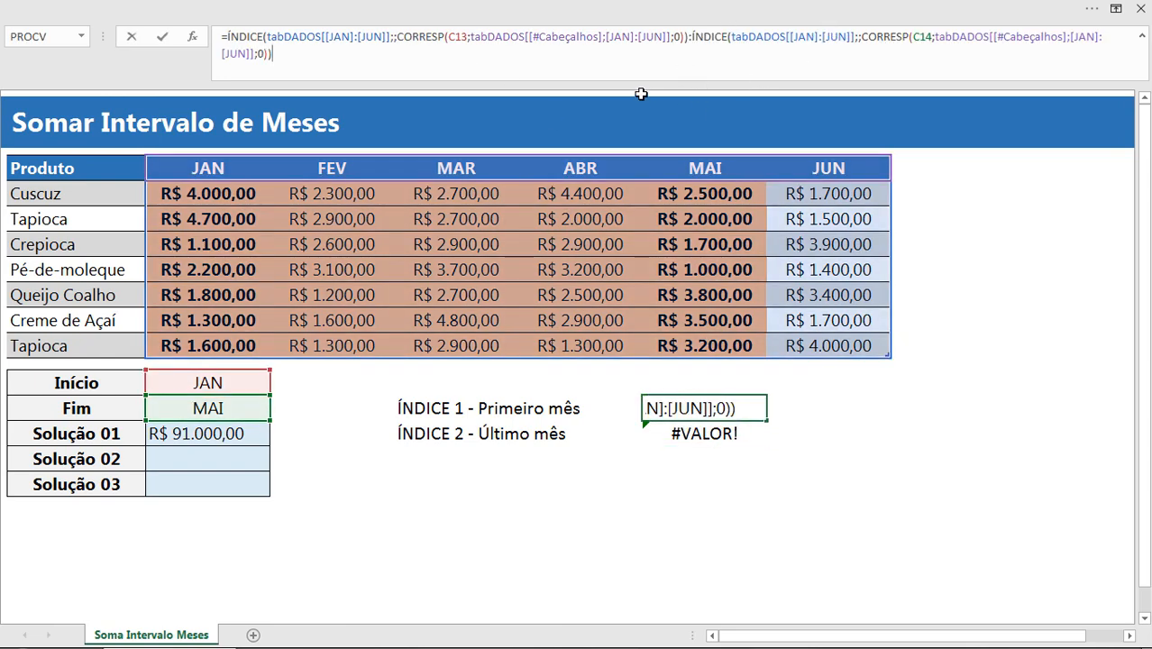
- Evaluate the combined ÍNDICE:ÍNDICE range in G14, examine its array row by row against the table, and restore the formula
key(F9)
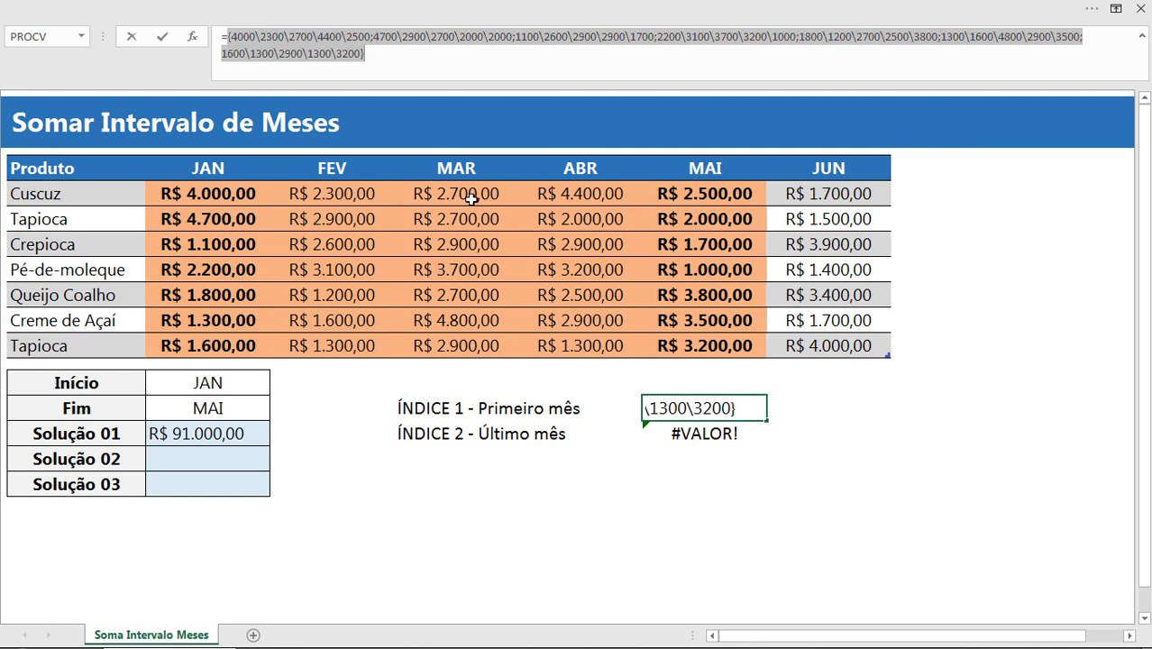
click(298, 38)
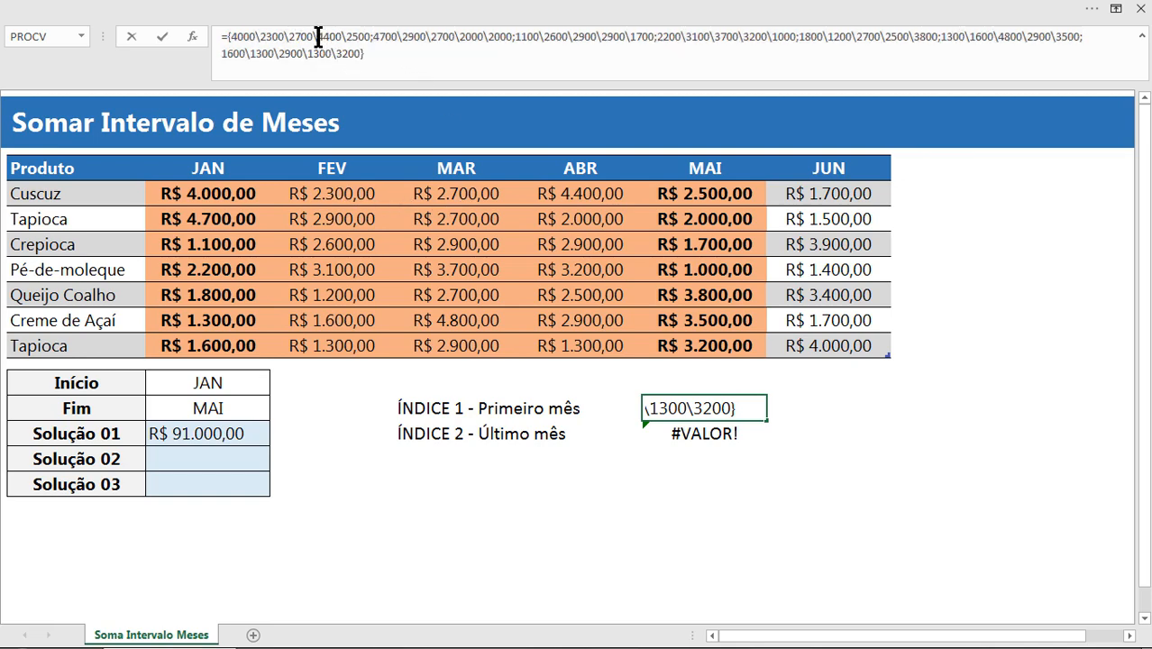
double_click(330, 36)
double_click(357, 36)
drag(373, 36, 513, 37)
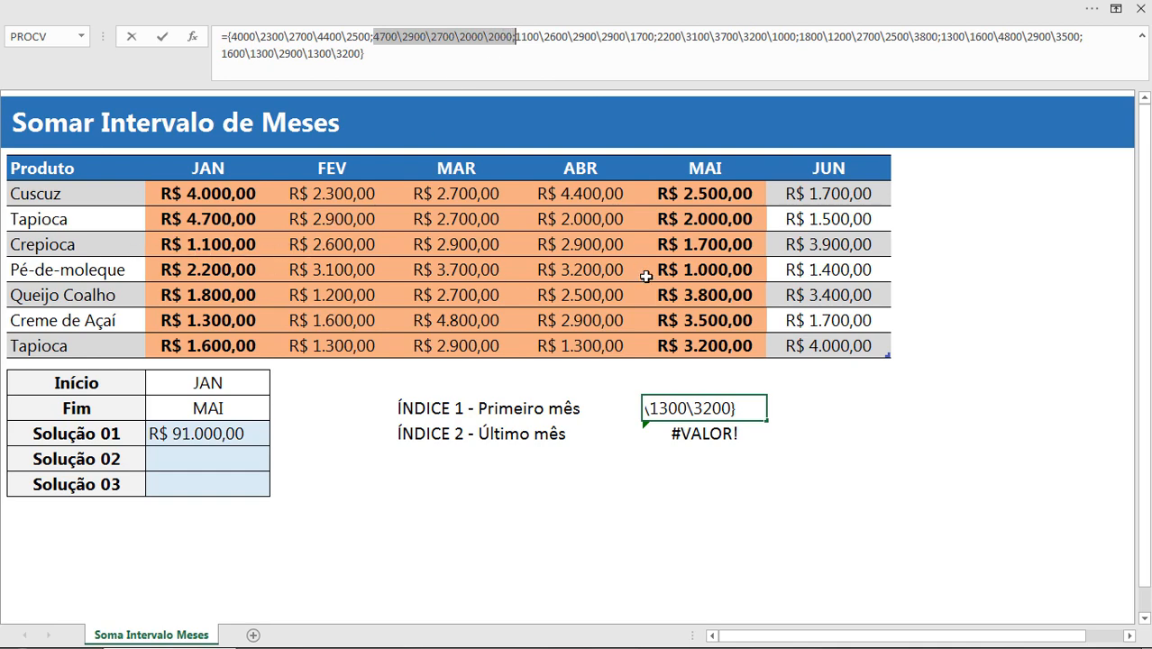
drag(519, 37, 793, 39)
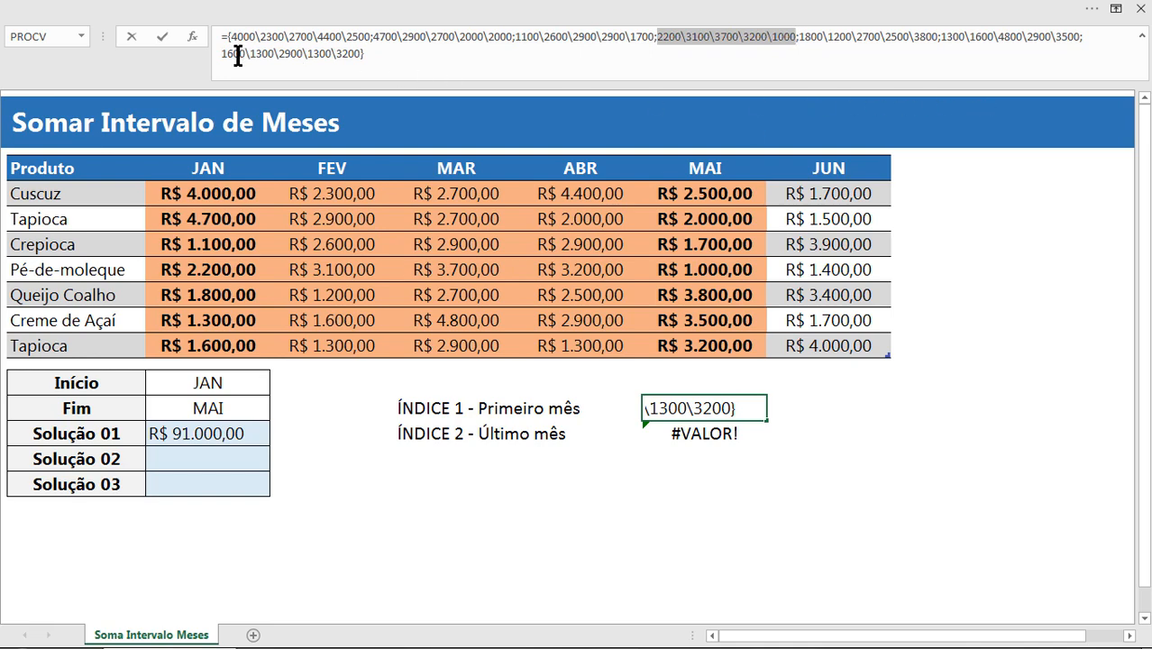
drag(222, 54, 361, 56)
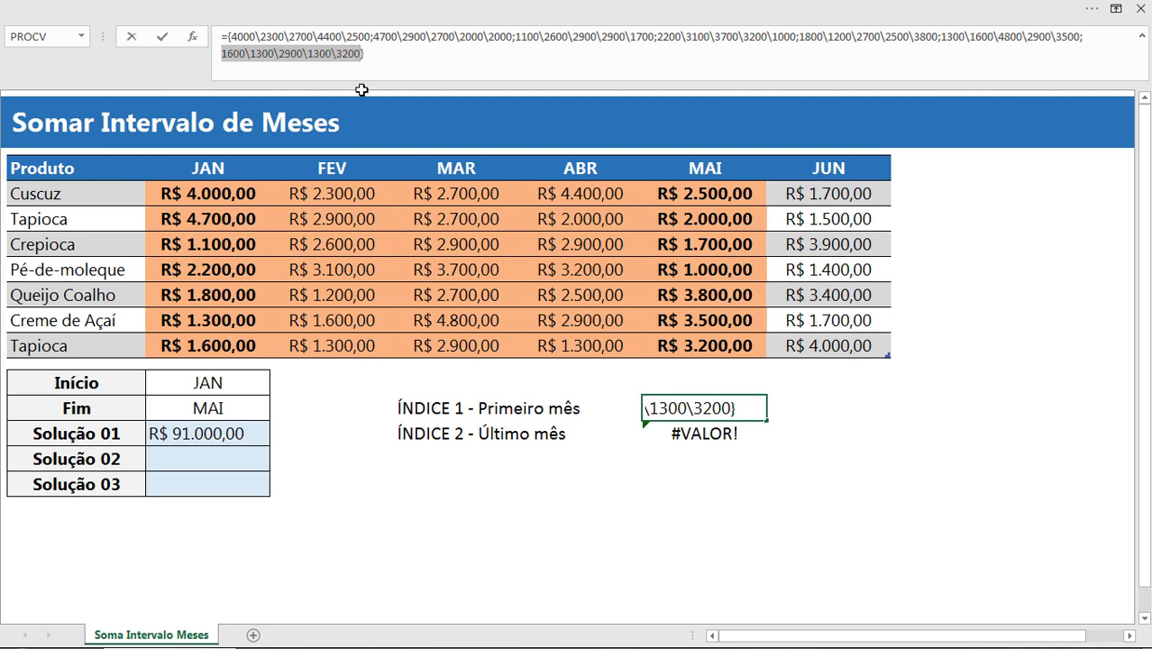
key(ctrl+z)
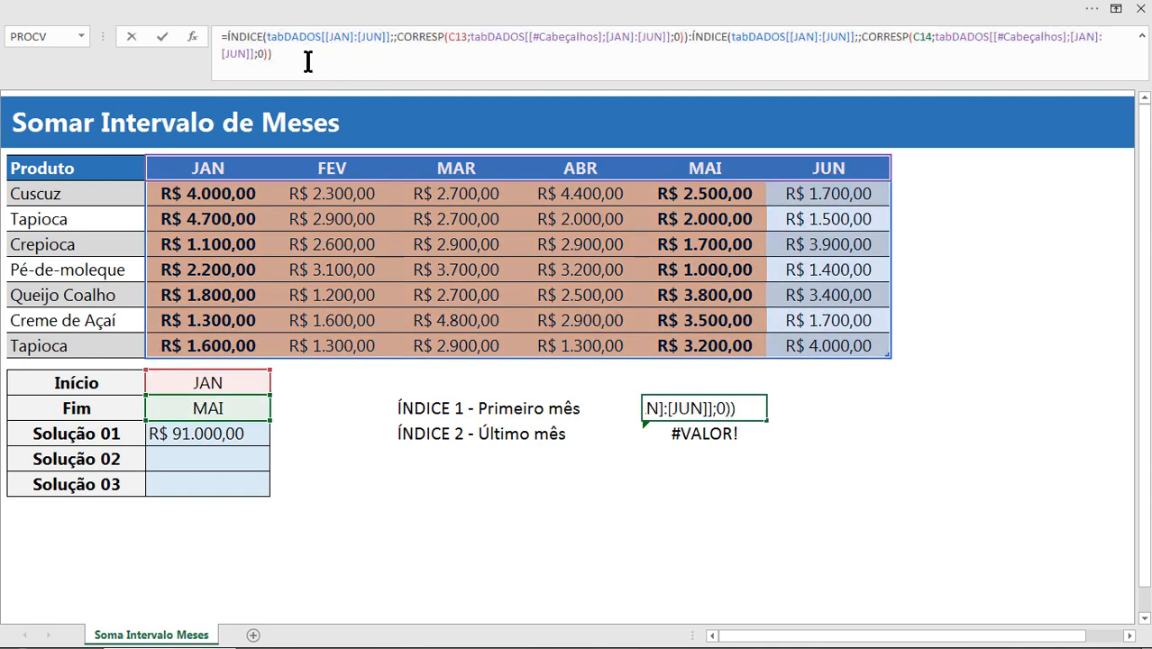
- Wrap the ÍNDICE:ÍNDICE range in G14 in a SOMA function and enter the formula
click(229, 40)
text(soma()
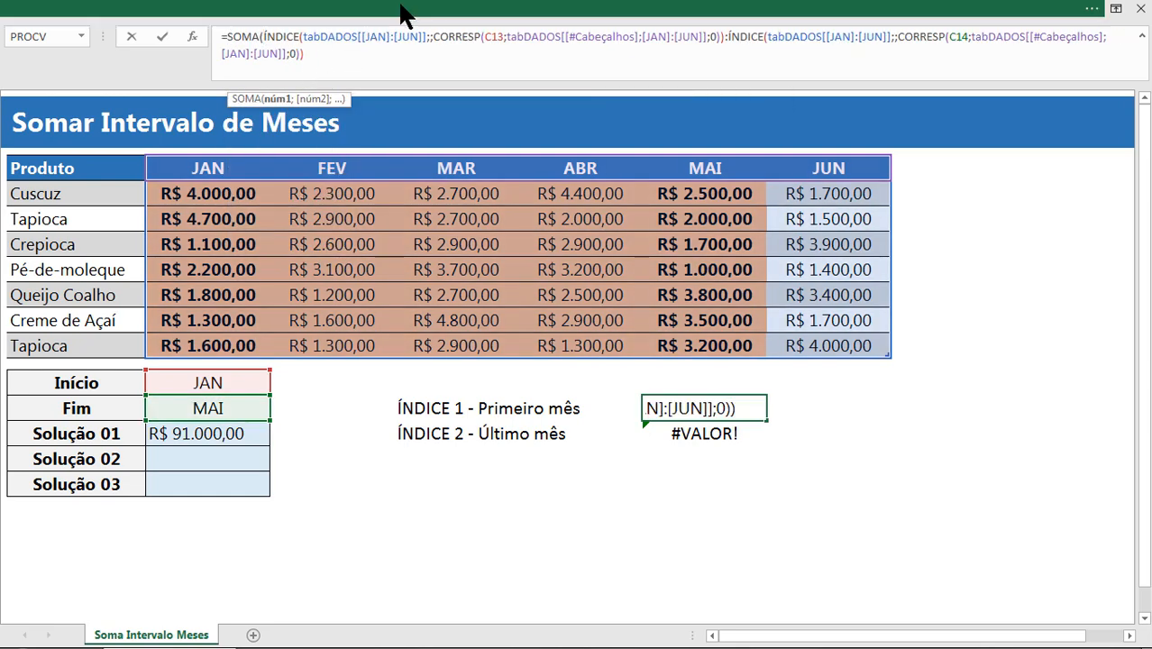
key(ctrl+Return)
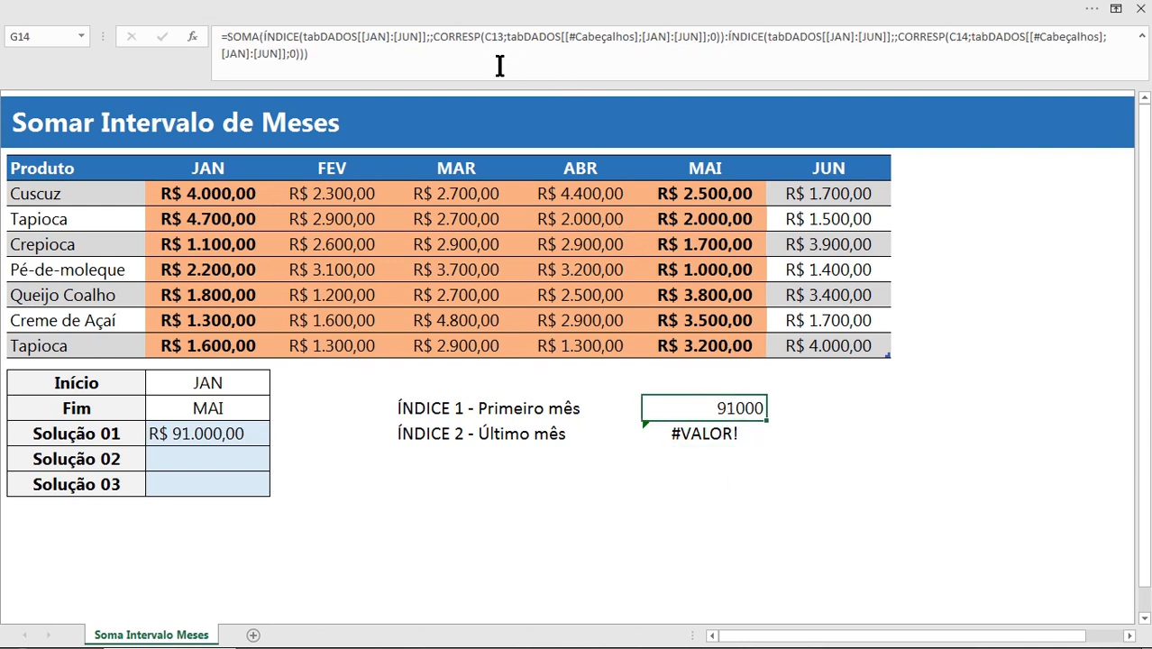
- Copy the complete SOMA formula with the ÍNDICE:ÍNDICE range from G14 and enter it in the Solução 02 cell
drag(457, 58, 198, 28)
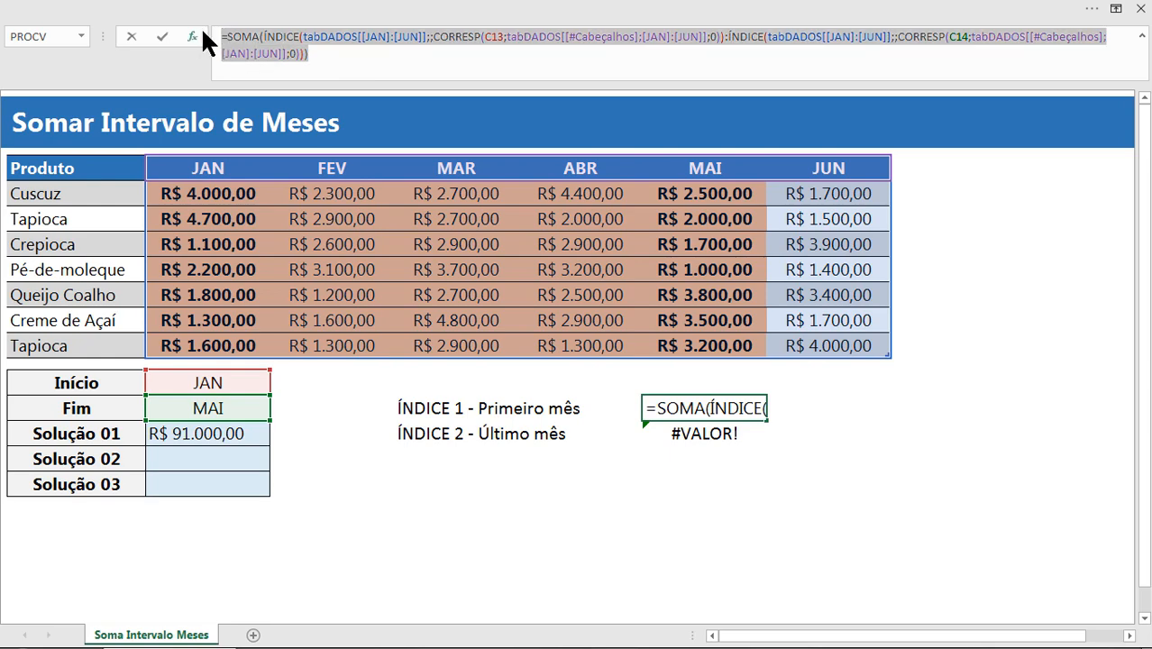
key(ctrl+c)
key(Escape)
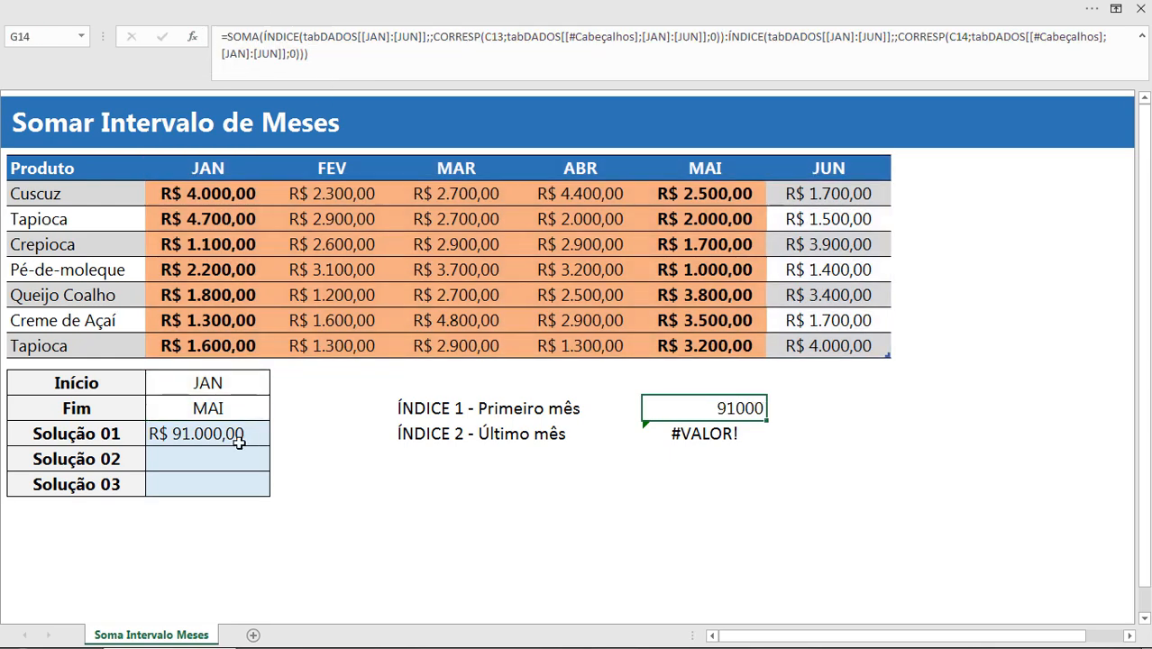
double_click(233, 459)
key(ctrl+v)
key(Return)
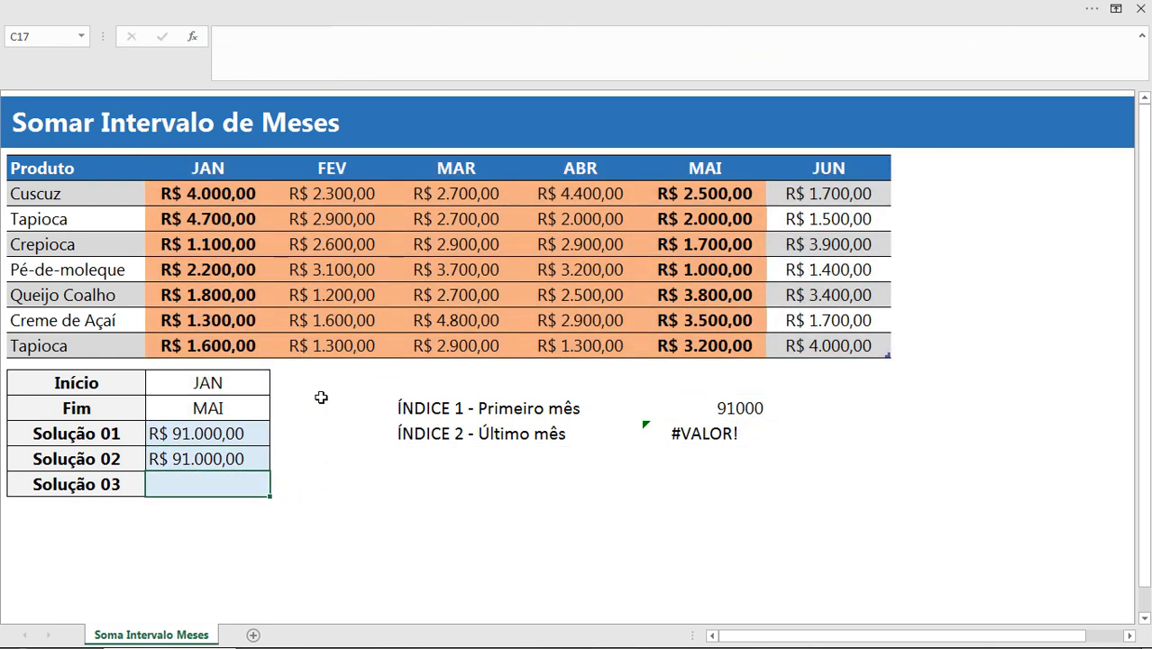
- Clear the ÍNDICE 1 and ÍNDICE 2 helper labels and formulas beside the solutions block
click(241, 464)
drag(388, 402, 802, 440)
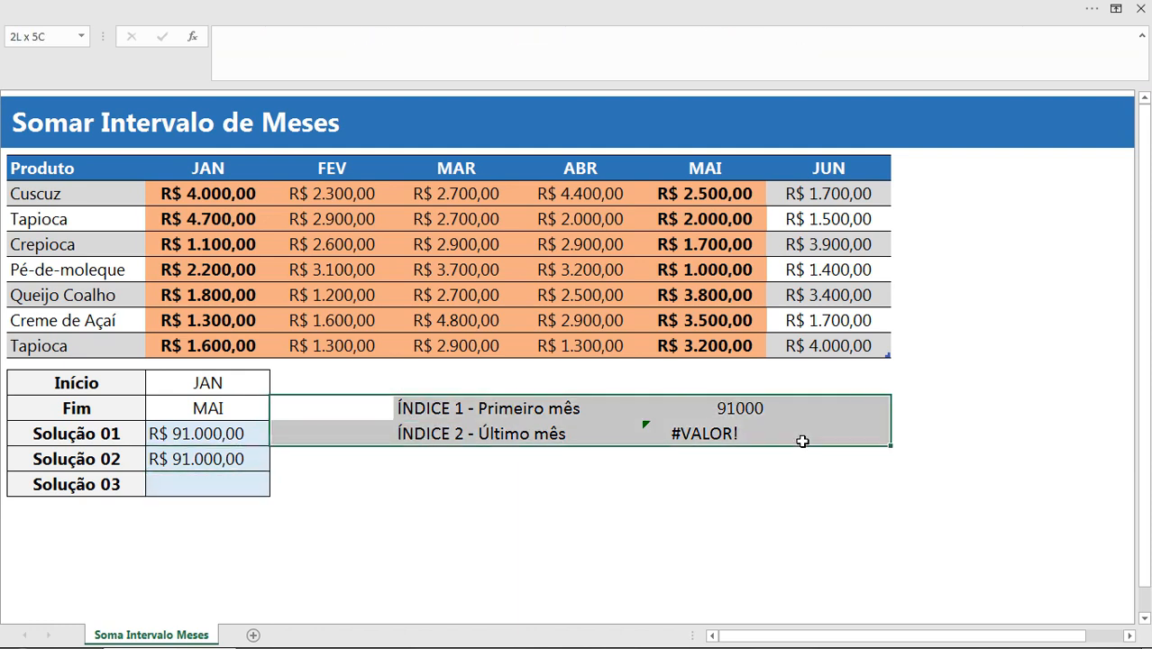
key(Delete)
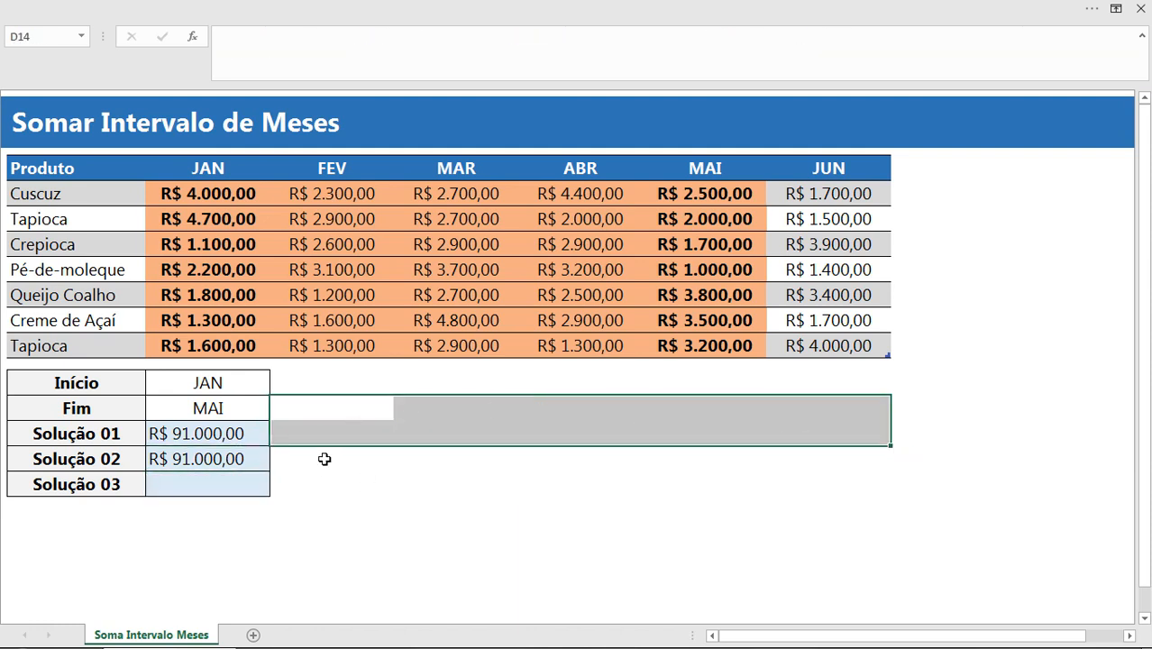
- Test both solutions by setting the start month to FEV and the end month first to MAI, then to JUN
click(227, 382)
click(277, 382)
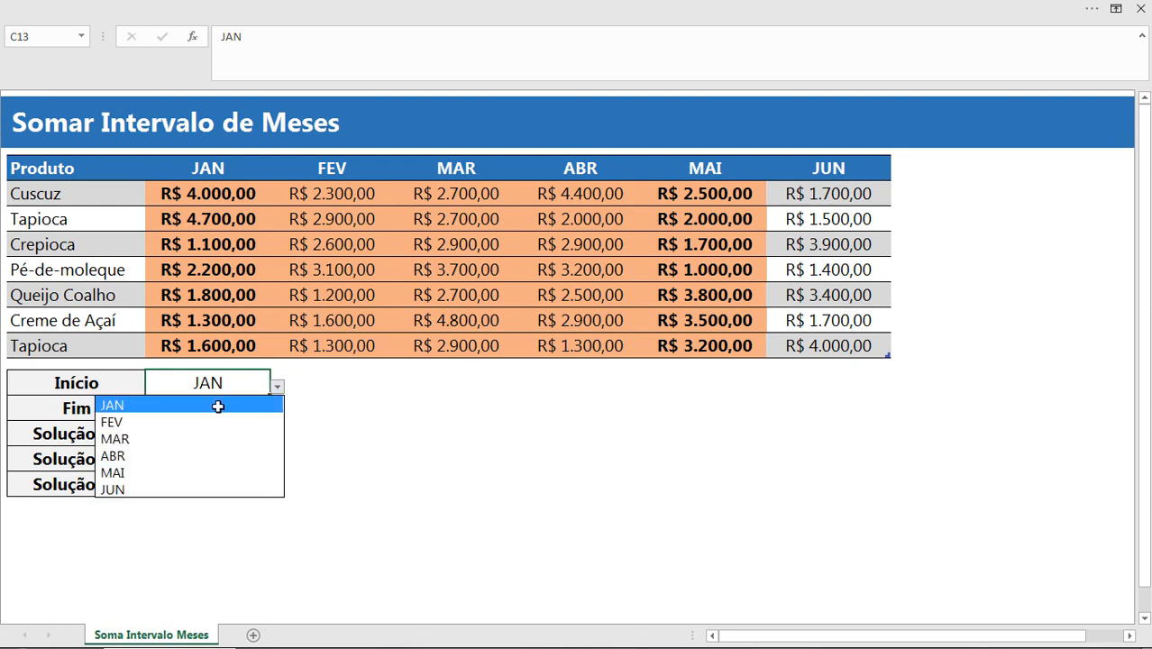
click(183, 420)
click(255, 411)
click(279, 412)
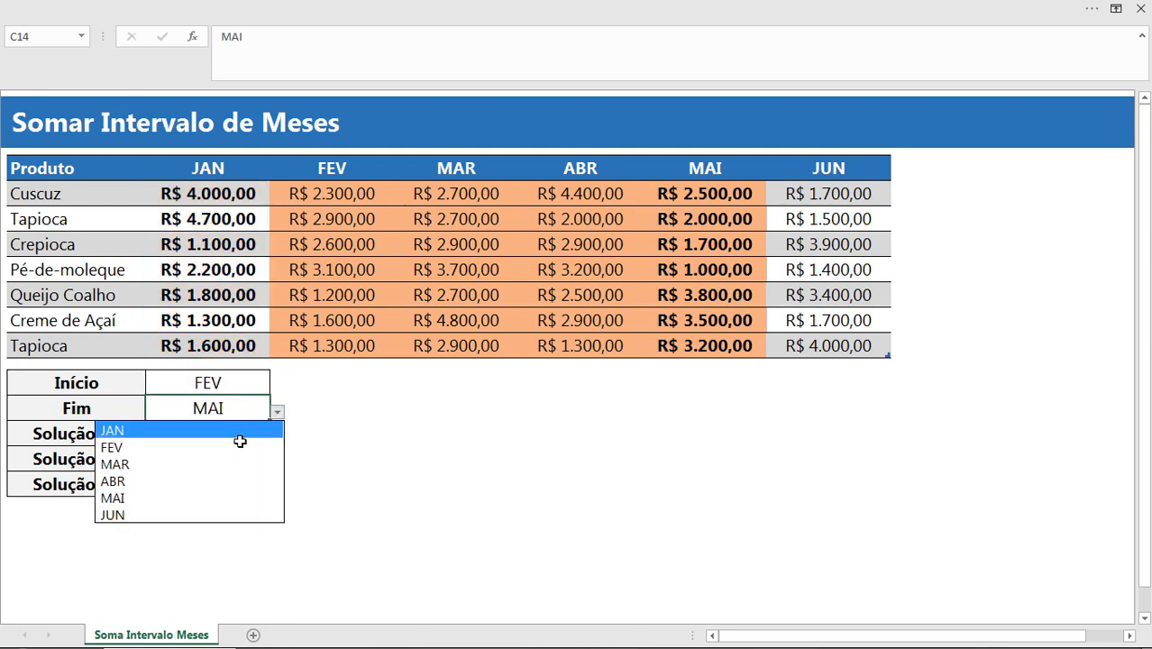
click(198, 494)
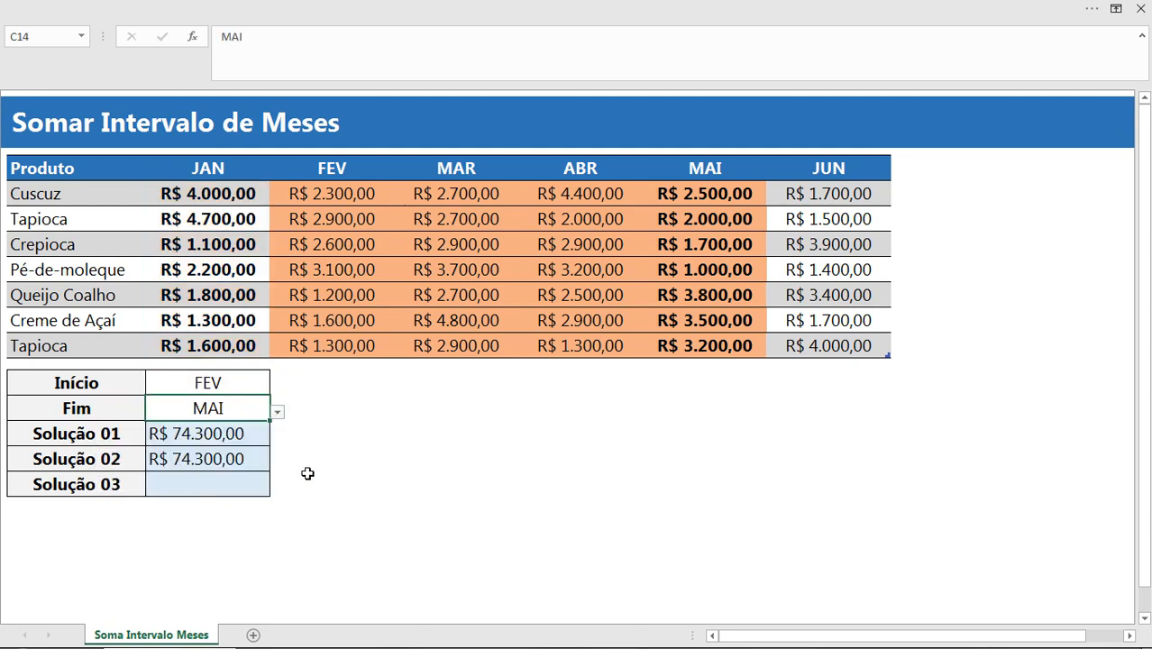
click(277, 412)
click(176, 514)
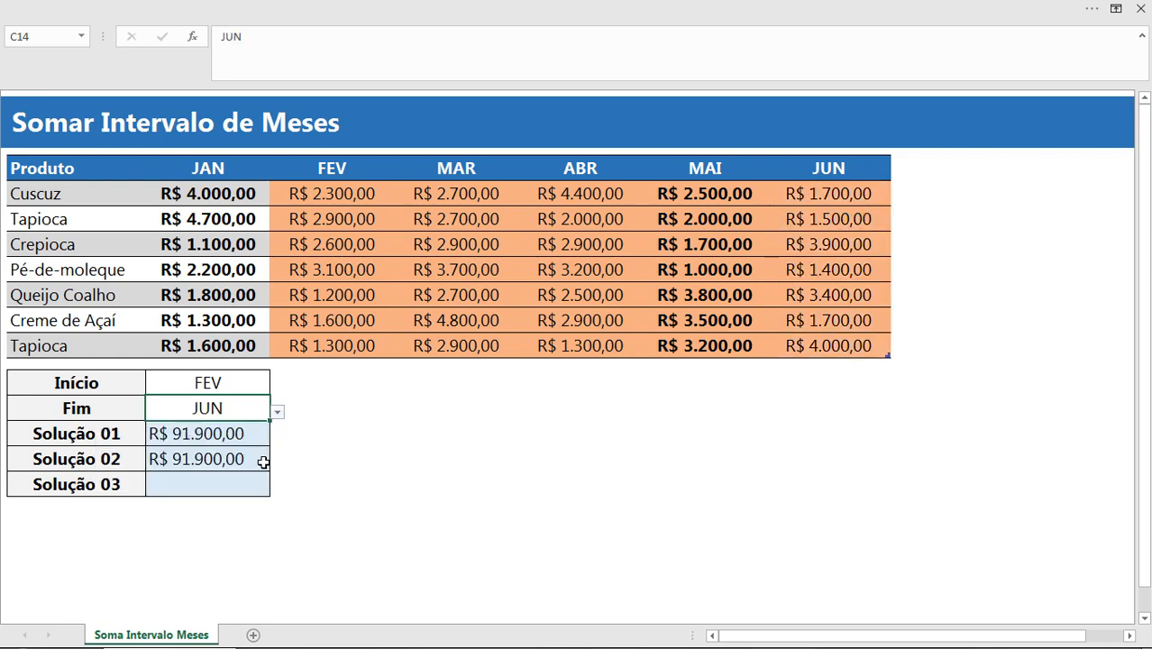
- Centre the Solução 01 and Solução 02 results horizontally and select the Solução 03 cell
drag(248, 433, 250, 457)
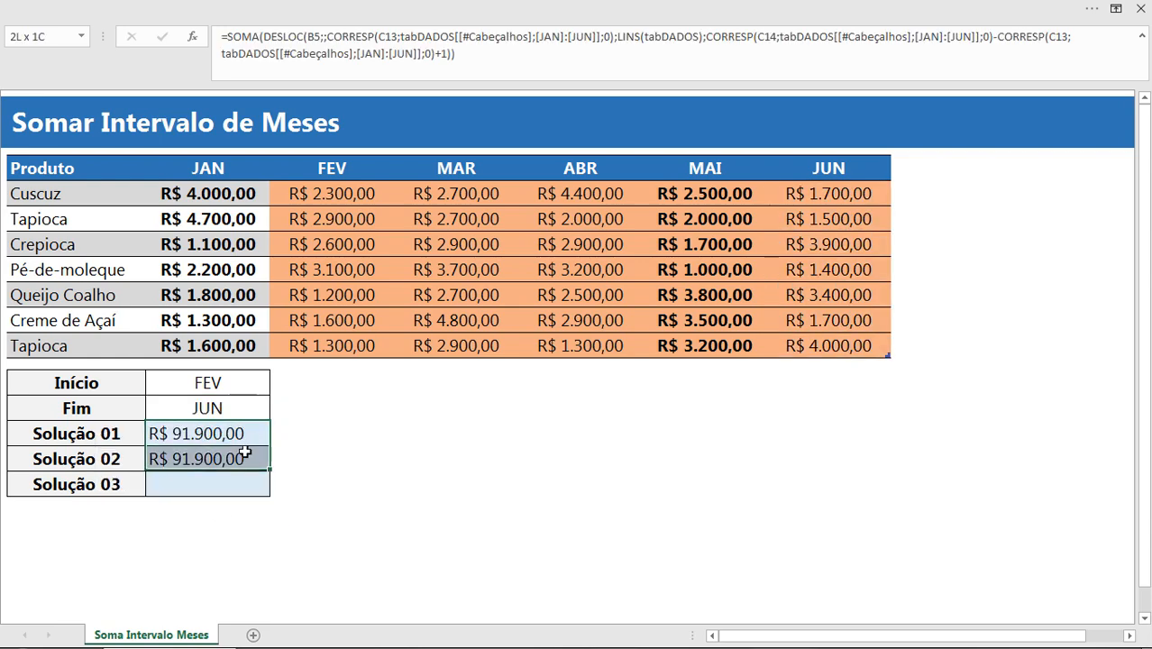
click(257, 12)
click(293, 100)
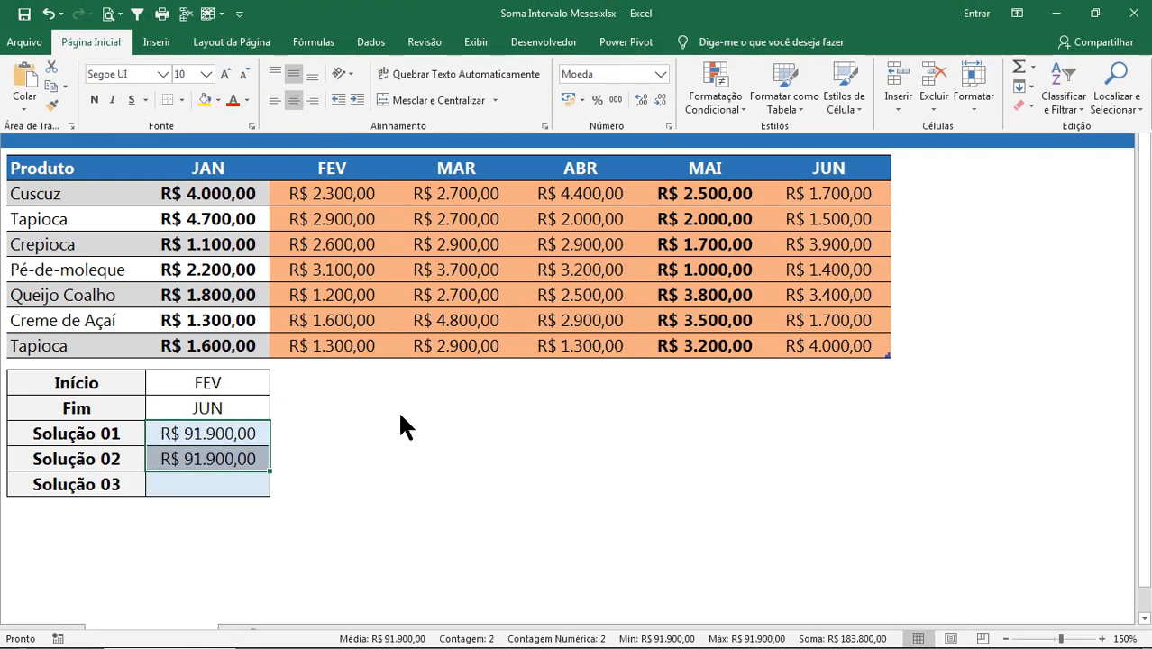
click(393, 439)
click(258, 487)
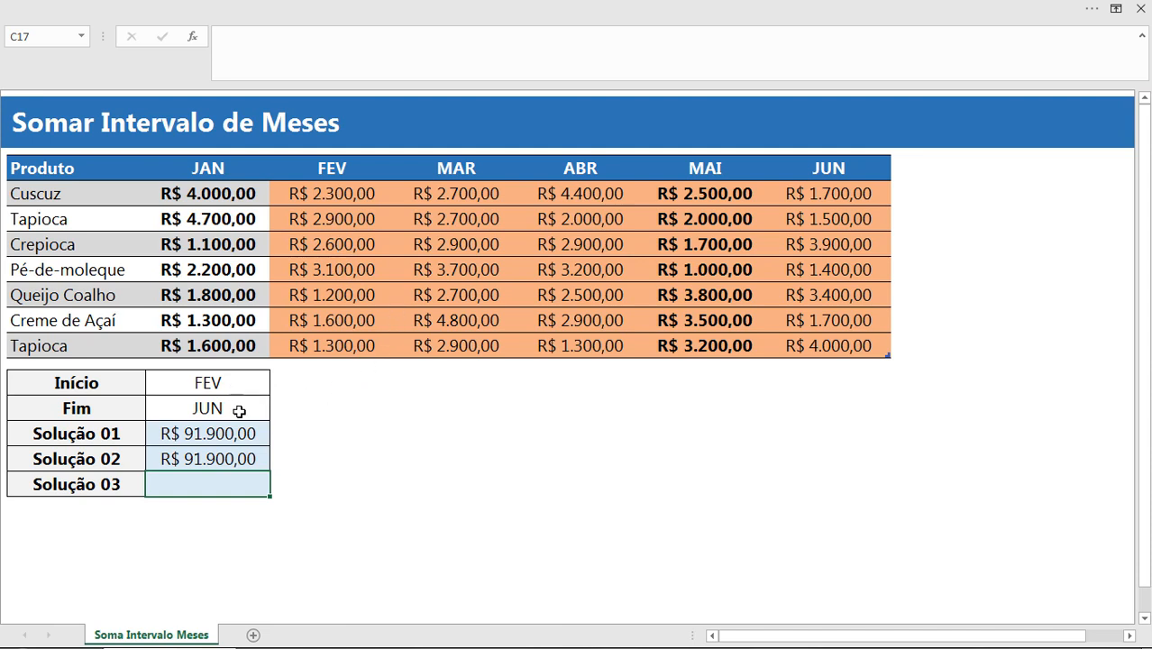
- Show the worksheet's row and column headings
click(401, 7)
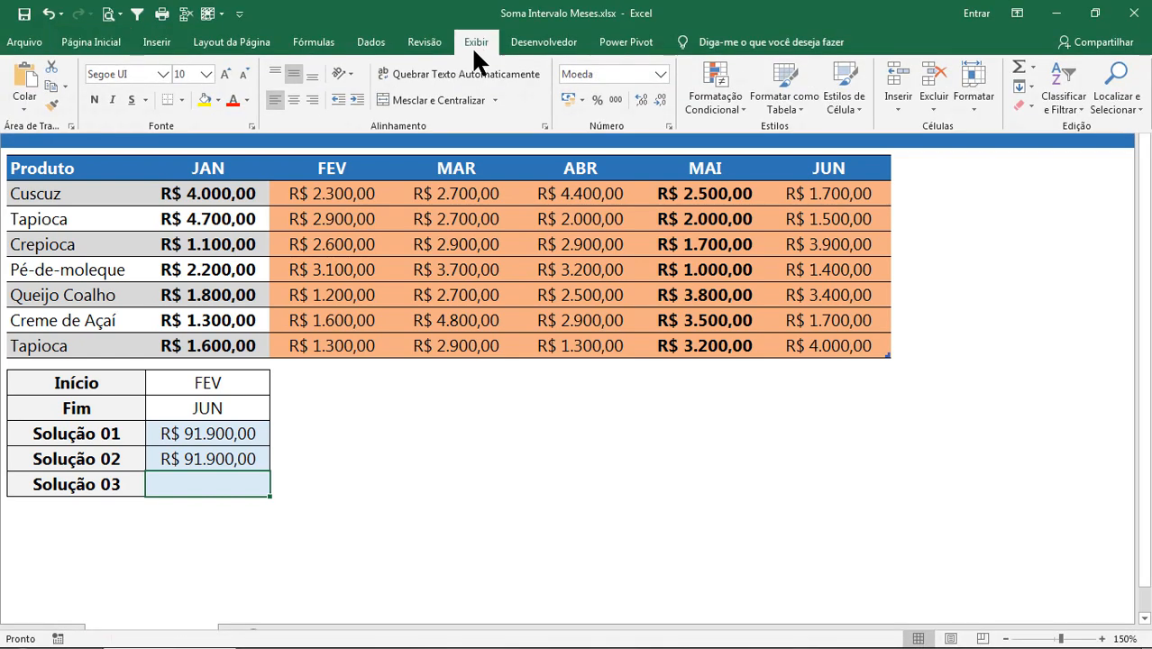
click(477, 45)
click(393, 105)
click(550, 428)
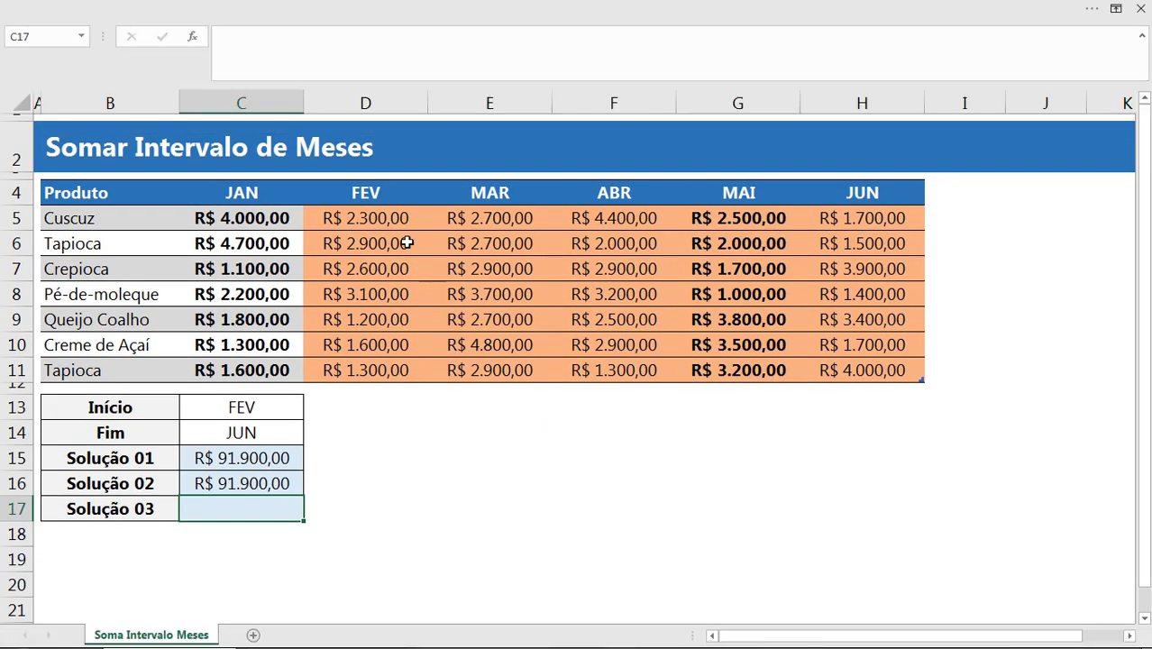
- Write the address D5:H11 in cell E13, covering the table from the first FEV value to the last JUN value
click(385, 216)
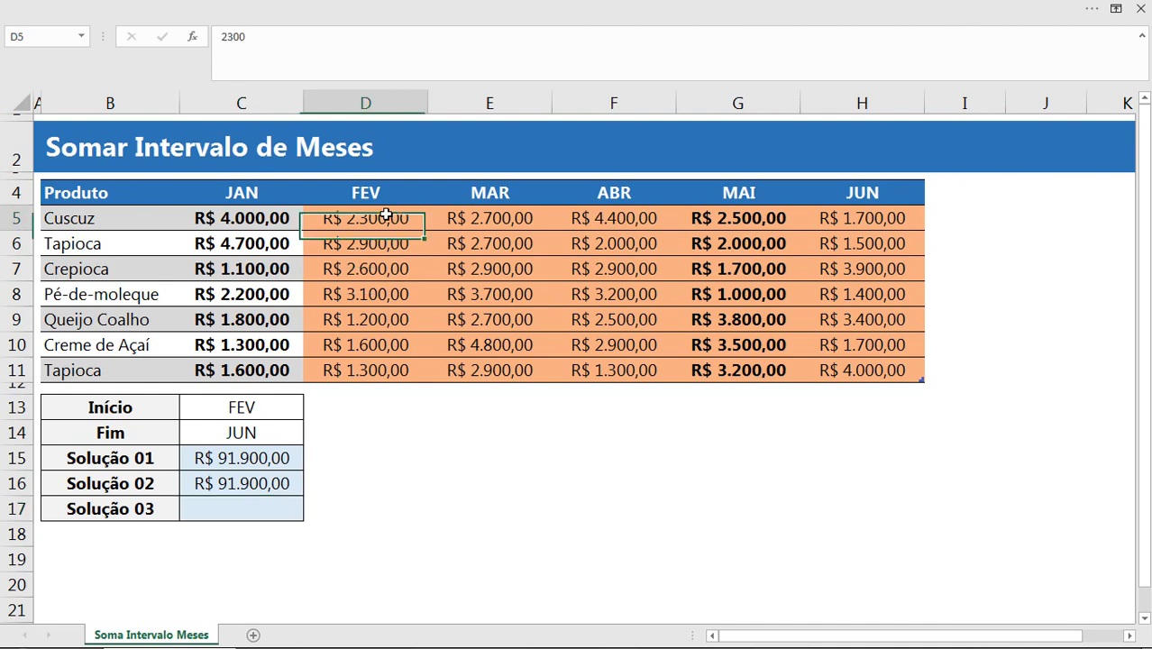
click(448, 416)
text(d5)
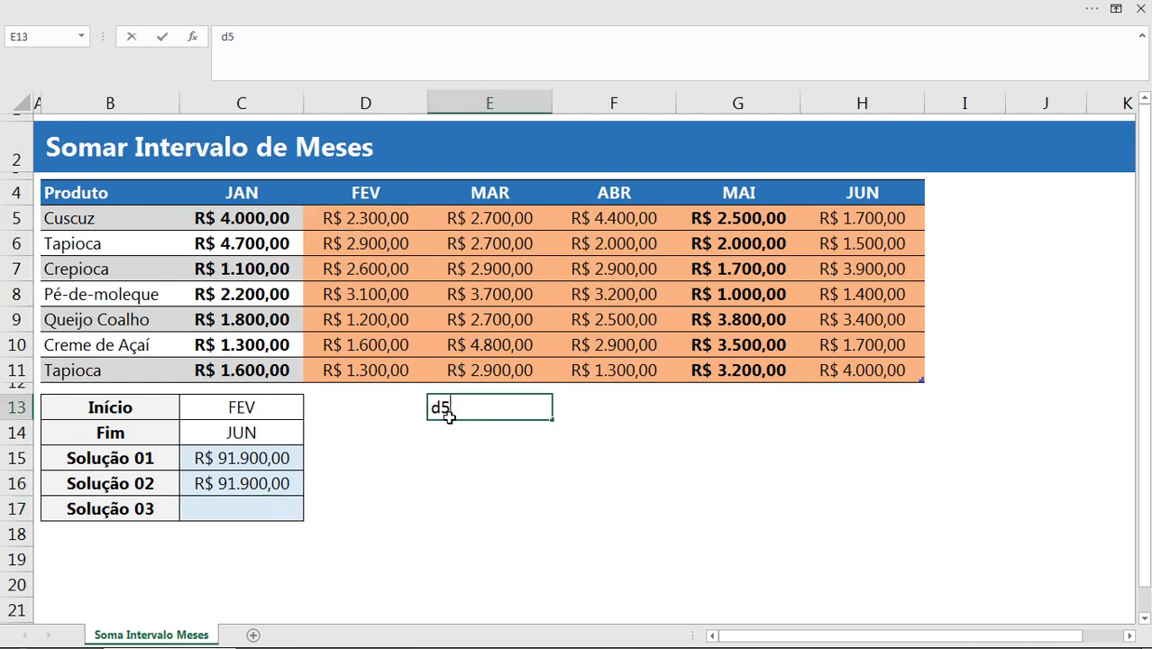
key(BackSpace)
text(D5)
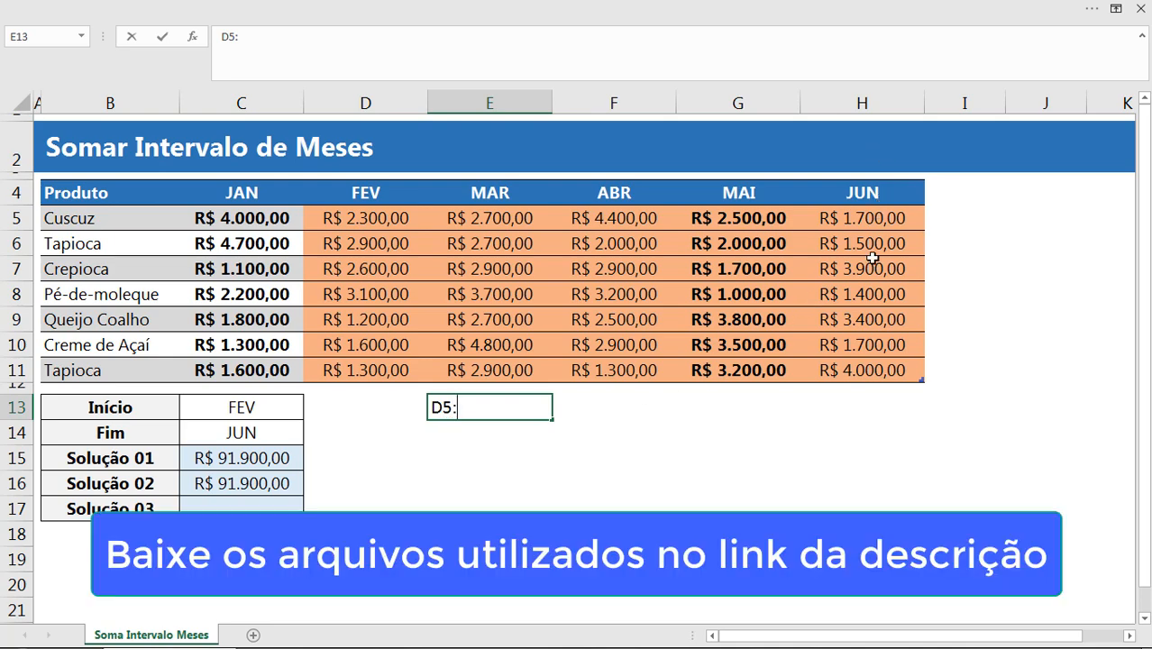
text(:H11)
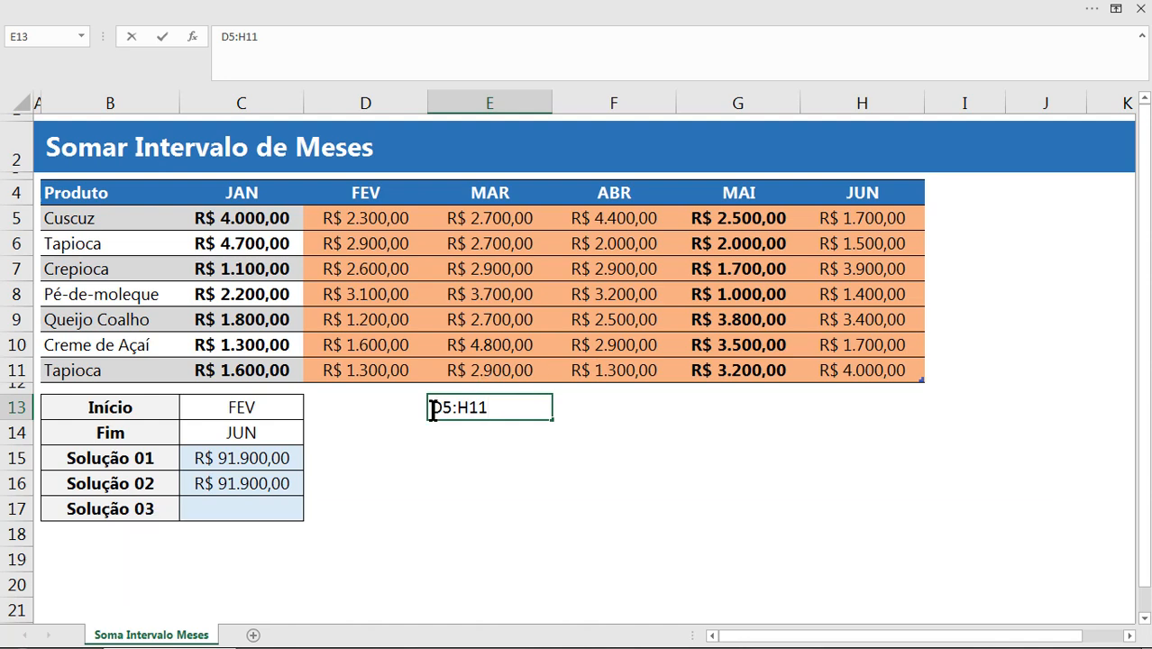
- Turn the address in E13 into the formula =SOMA(D5:H11) and enter it
key(Home)
text(=SOMA(D5:H11)
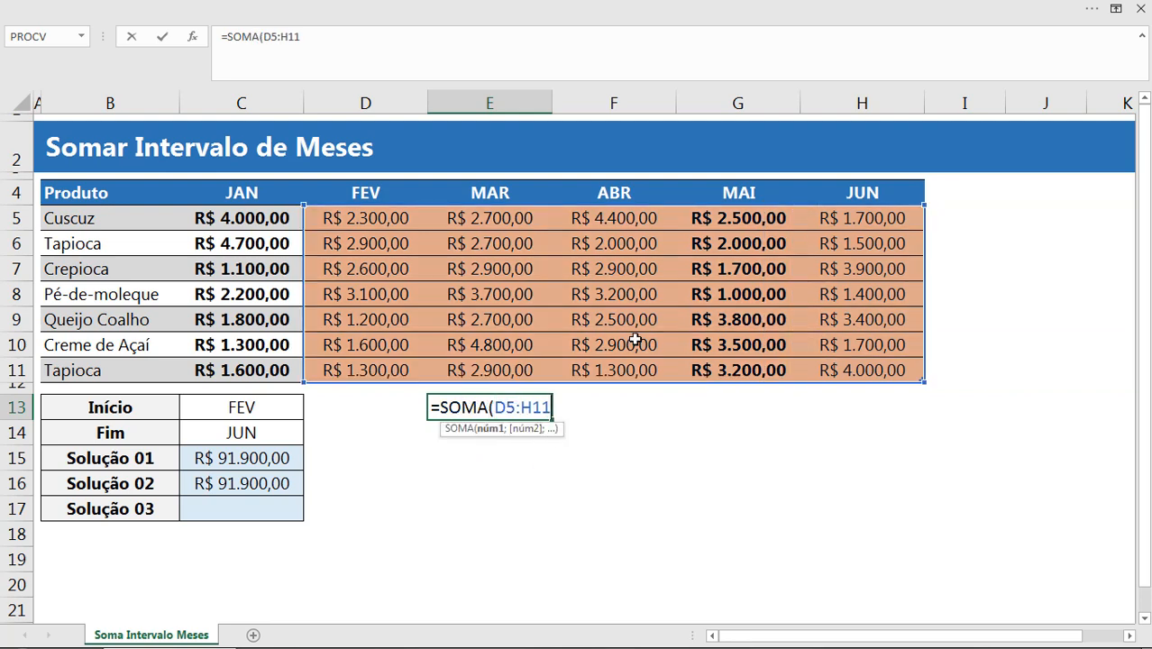
text())
key(Return)
- Clear the SOMA formula in E13, undo the deletion and open the cell for editing
click(503, 409)
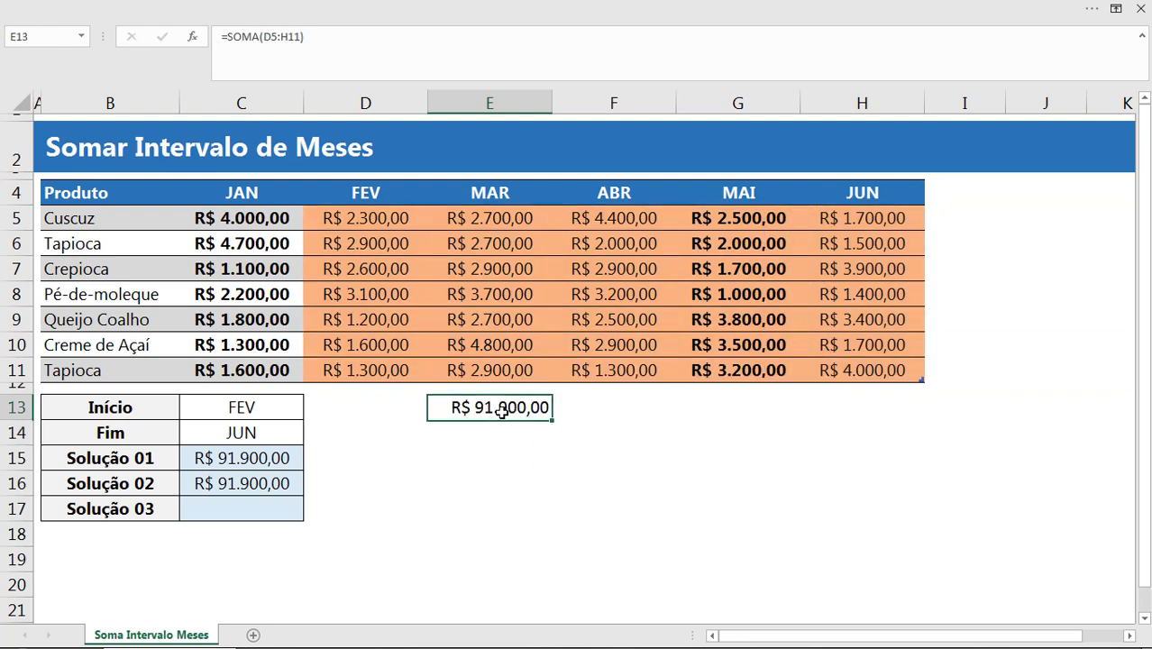
key(Delete)
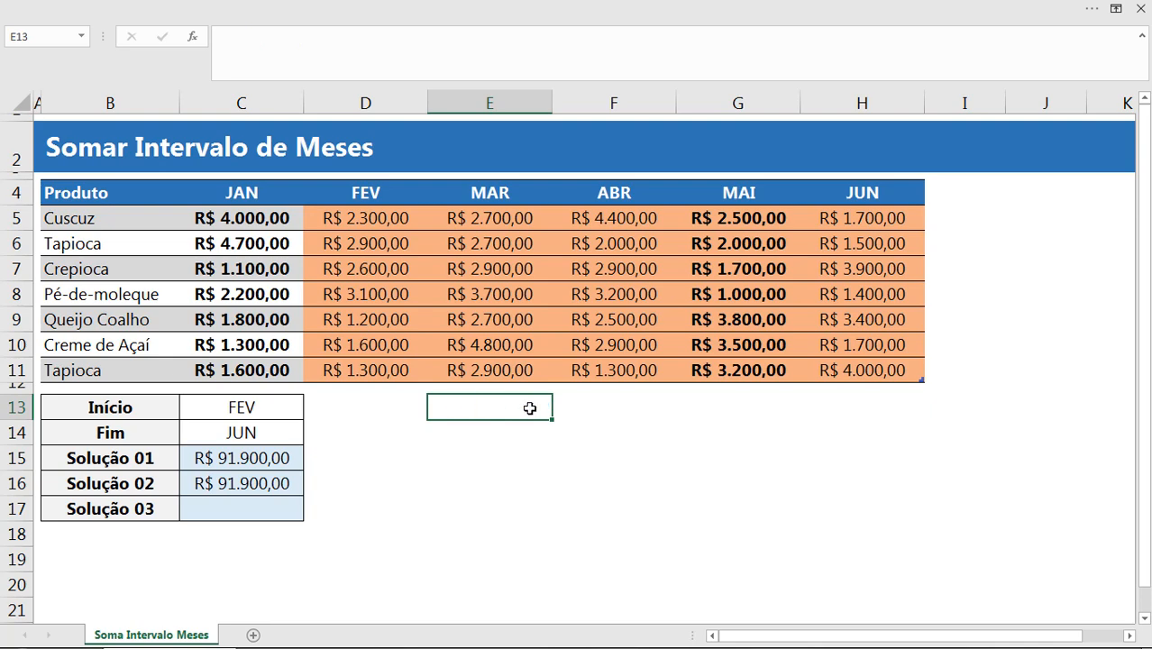
key(ctrl+z)
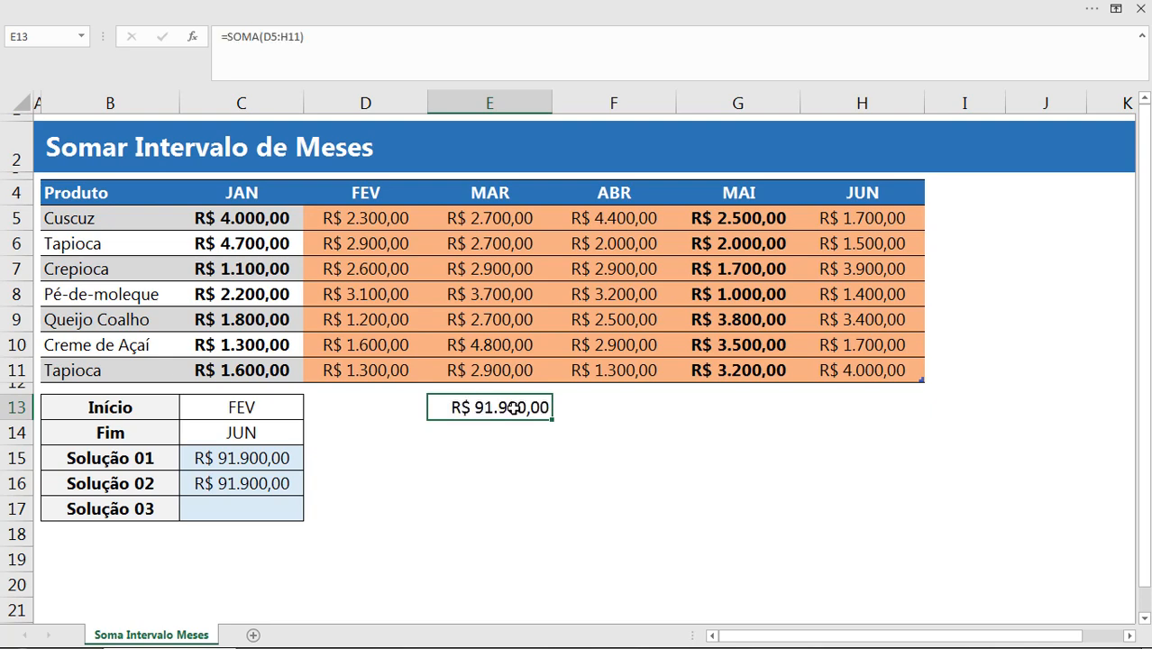
double_click(512, 407)
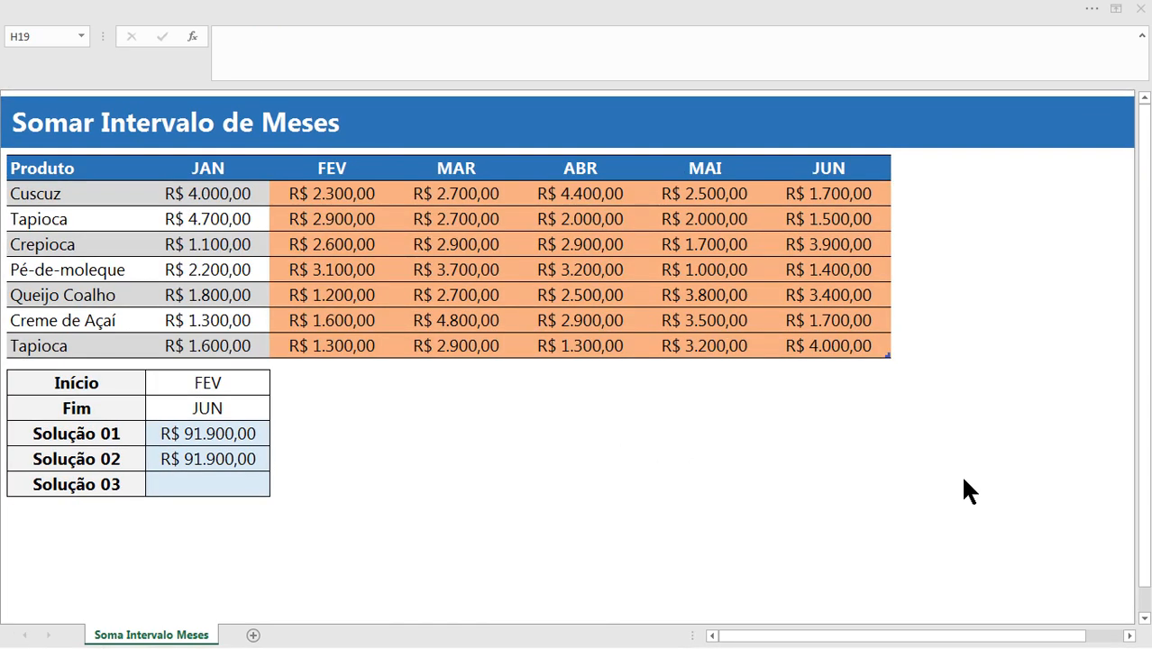
- Label cell E14 "Endereço Inicial"
click(483, 415)
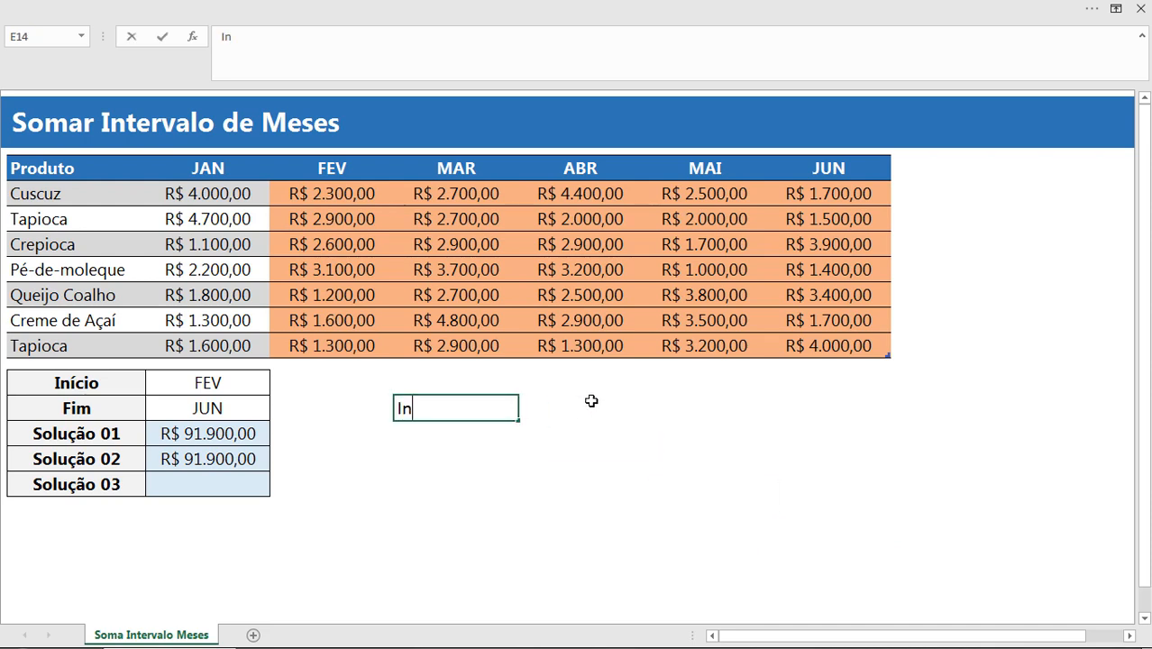
text(Inicial)
key(Delete)
text(Endereço)
text(nicial)
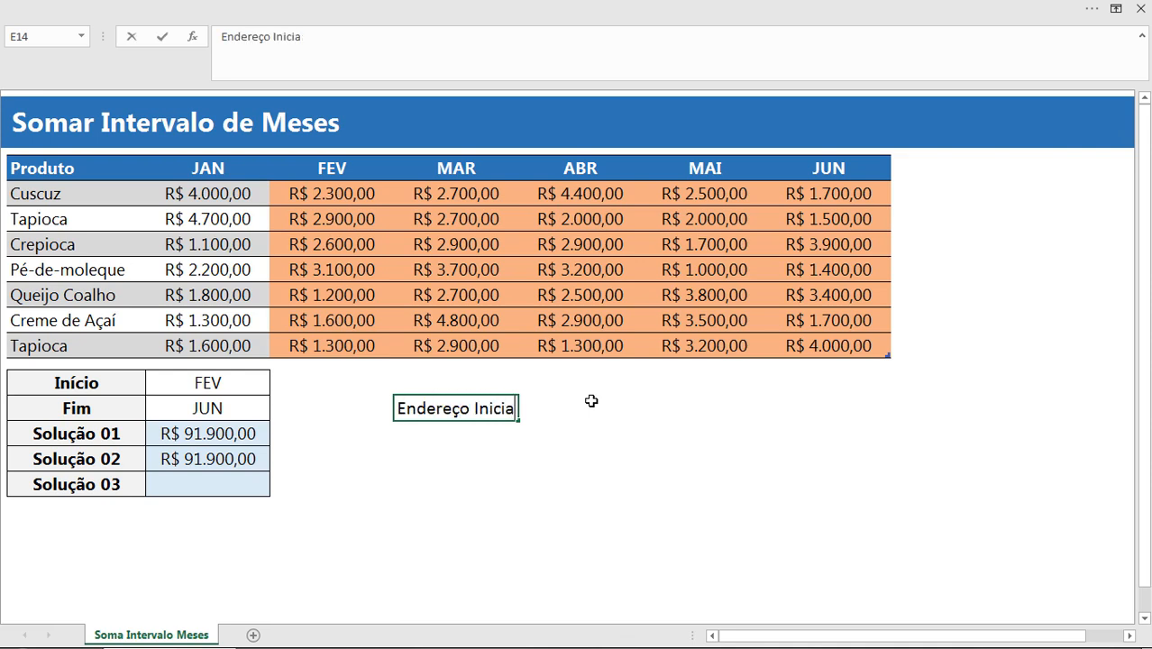
key(Return)
- Label cell E15 "Endereço Final"
text(Endereço Inic)
key(BackSpace)
key(BackSpace)
key(BackSpace)
key(BackSpace)
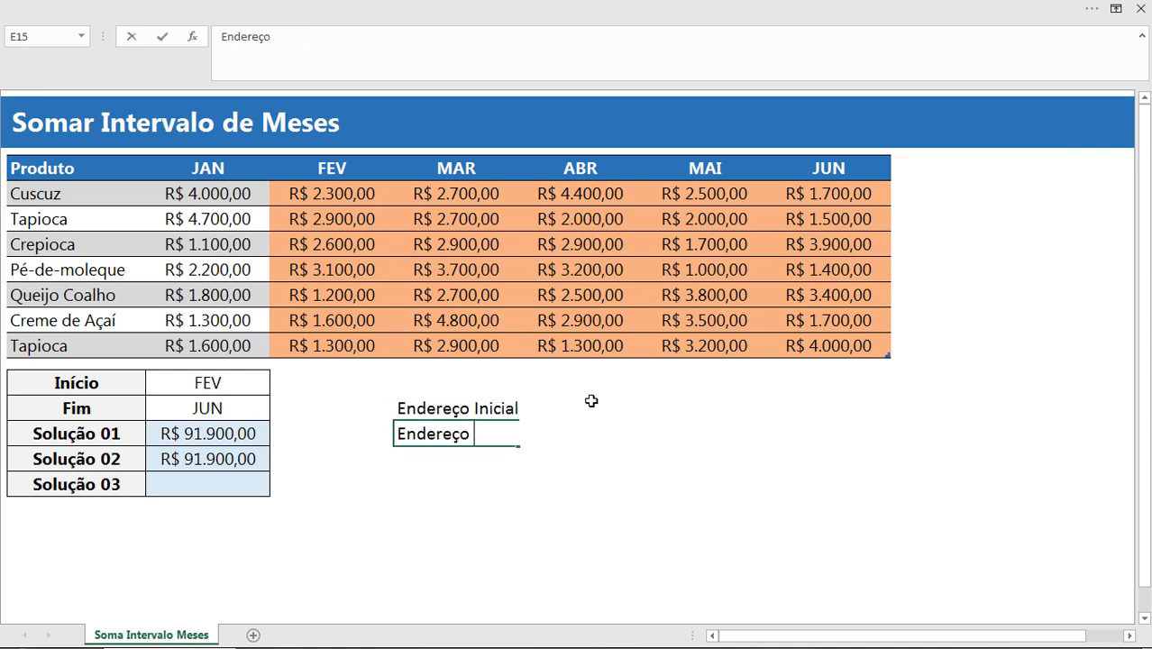
text(Final)
key(Return)
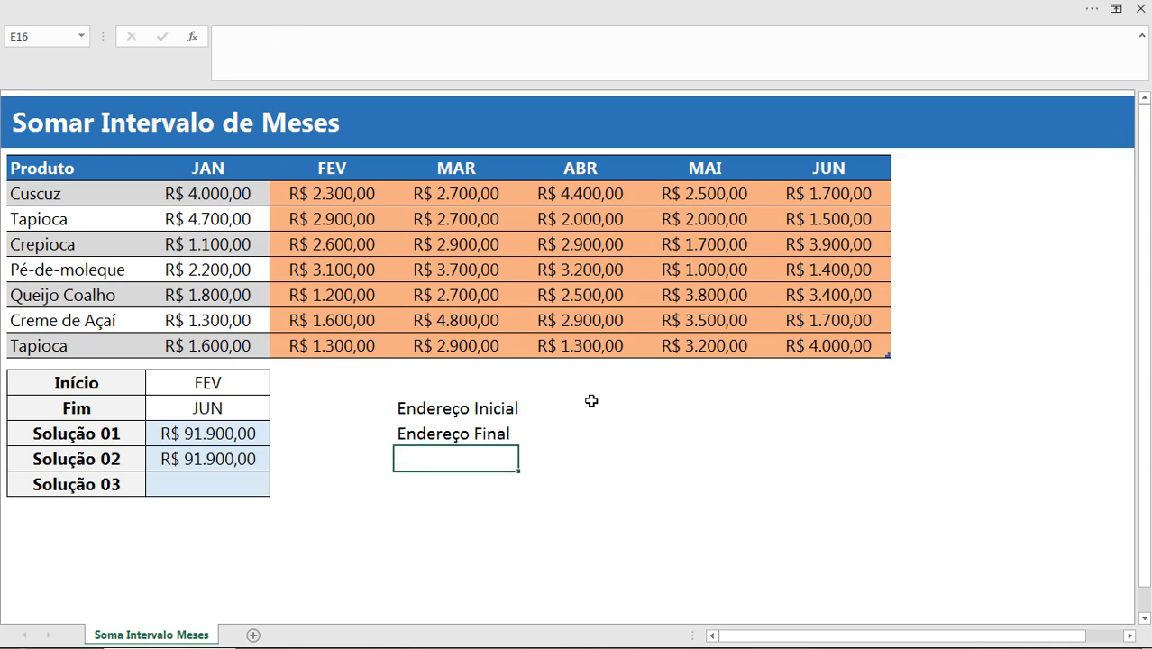
- Select F14 beside Endereço Inicial and turn on the row and column headings
click(581, 408)
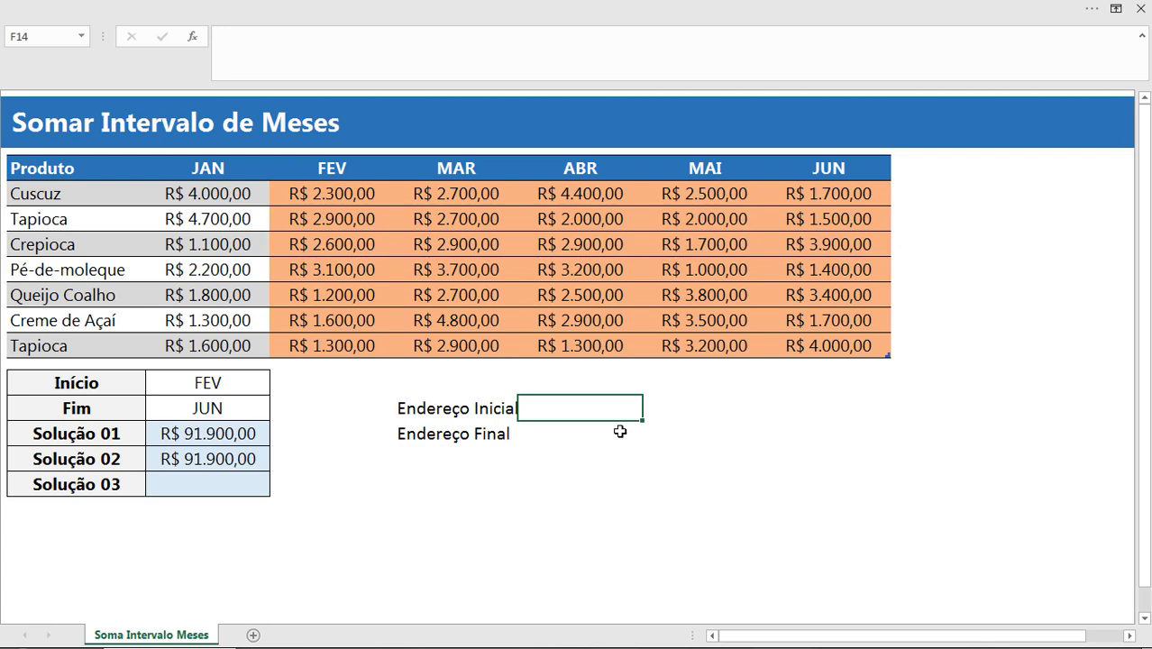
click(591, 8)
click(482, 41)
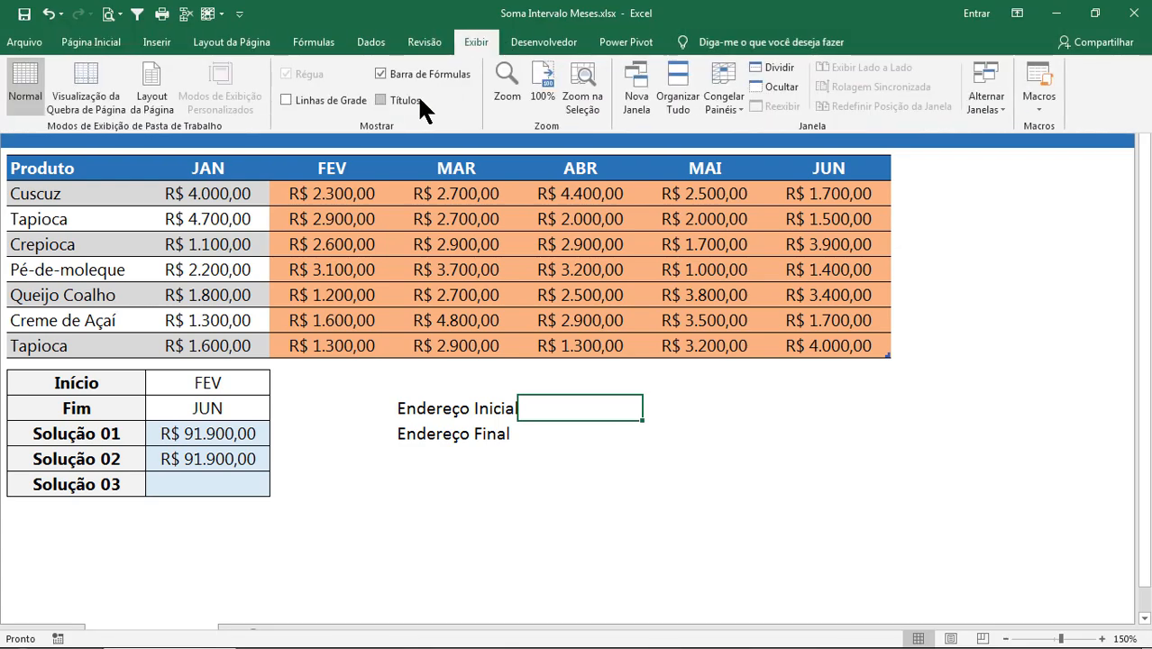
click(418, 99)
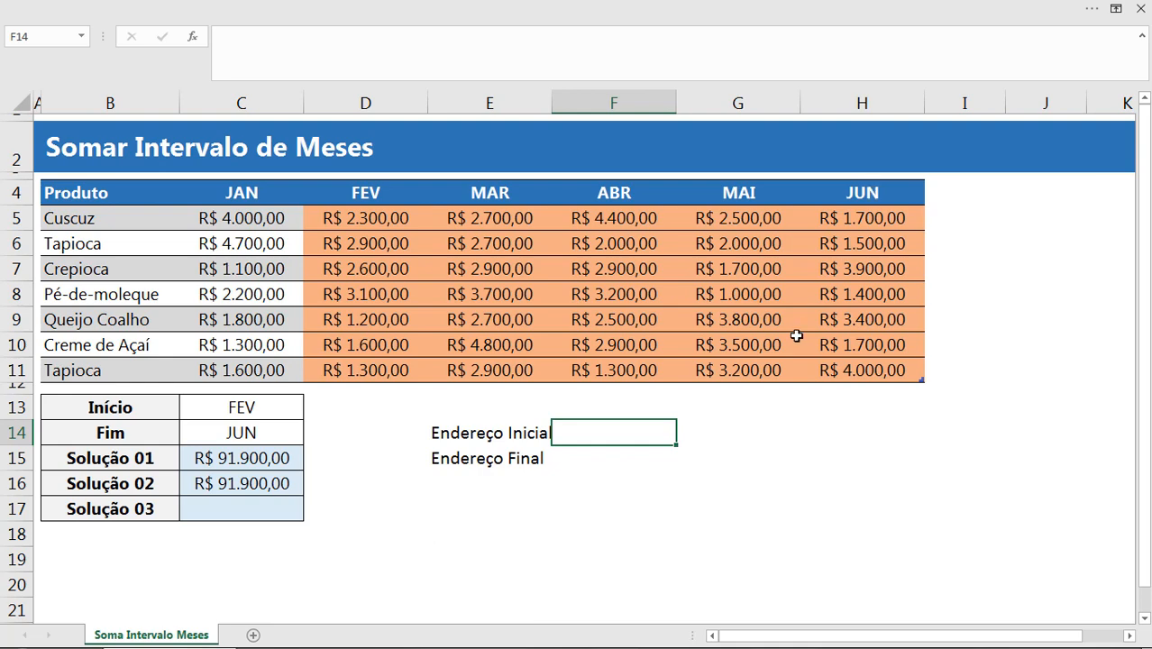
- Enter a CORRESP formula in F14 that finds the start month C13 in the JAN to JUN table headers with exact match 0
text(=cor)
key(Down)
key(Tab)
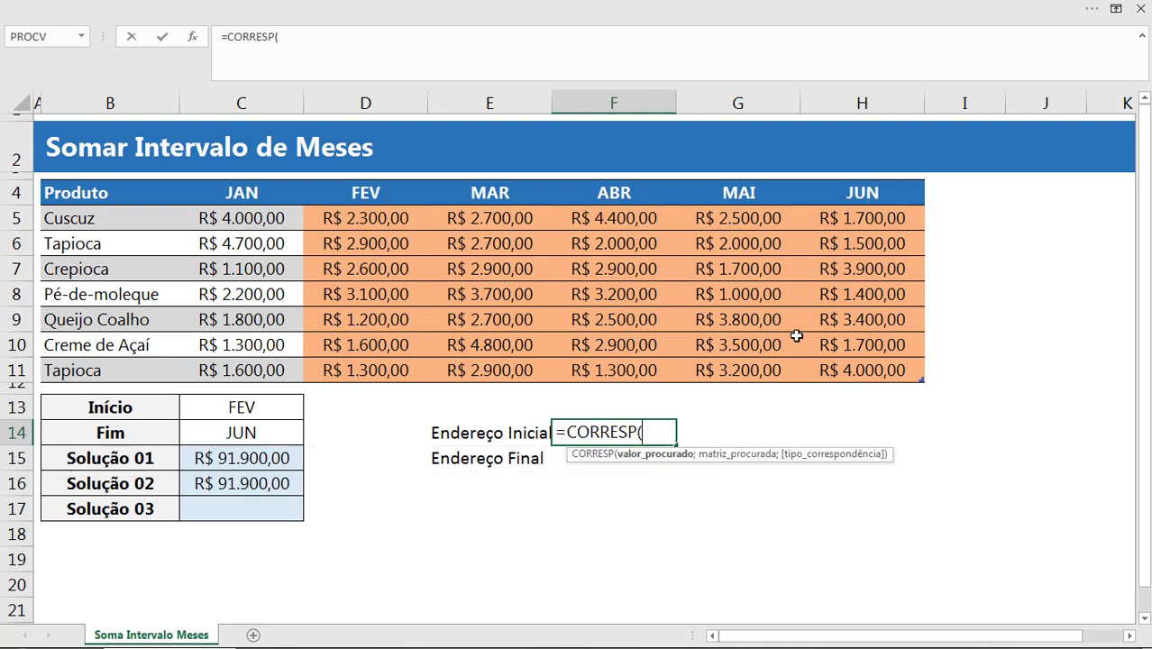
click(255, 409)
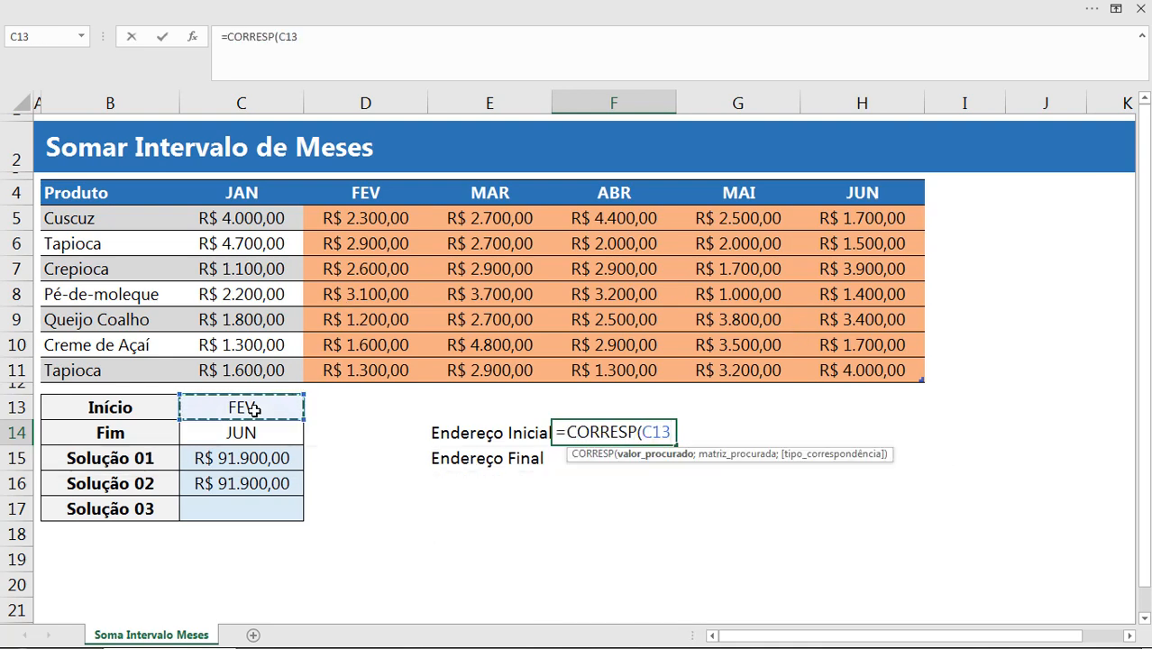
text(;)
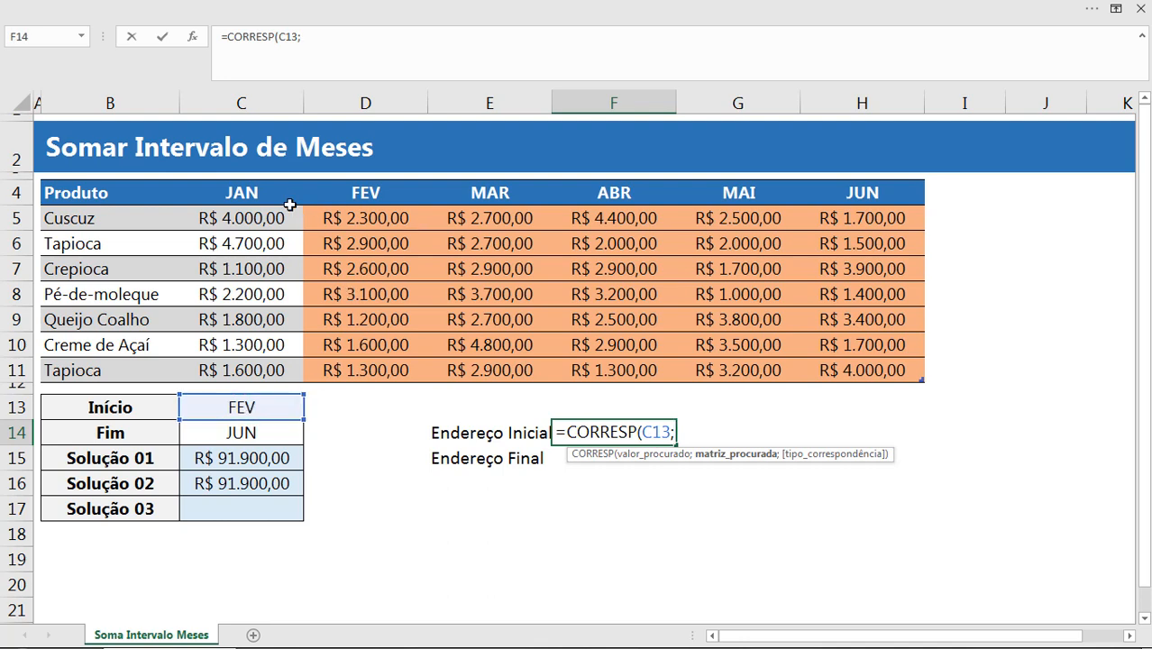
drag(241, 193, 858, 196)
text(;0))
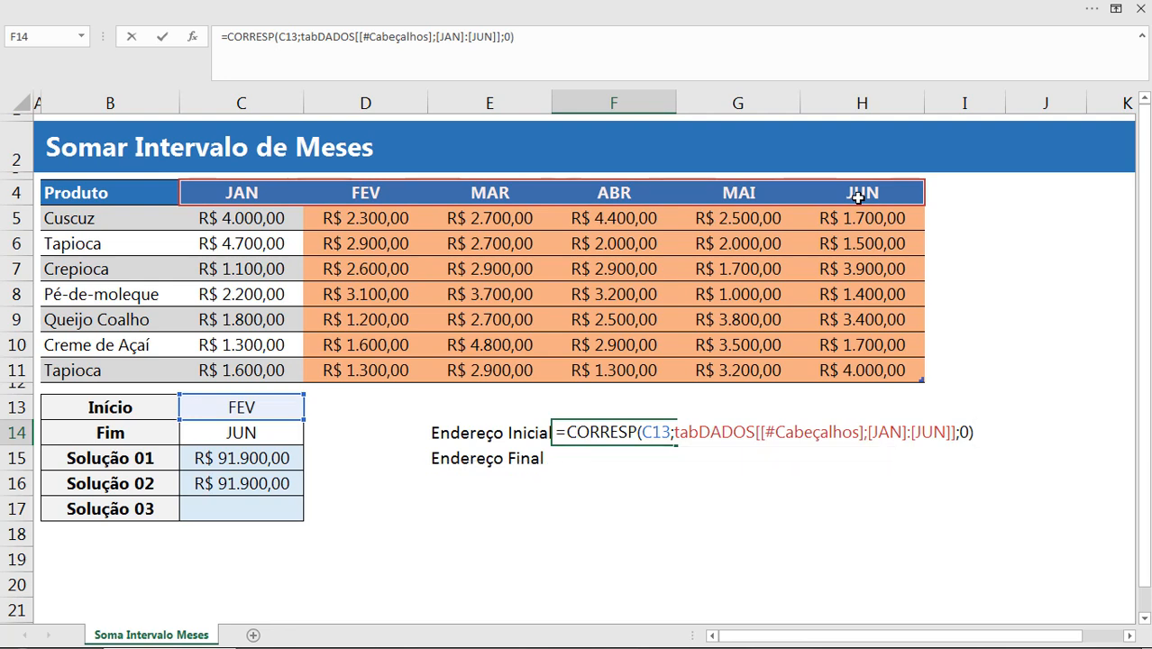
key(ctrl+Return)
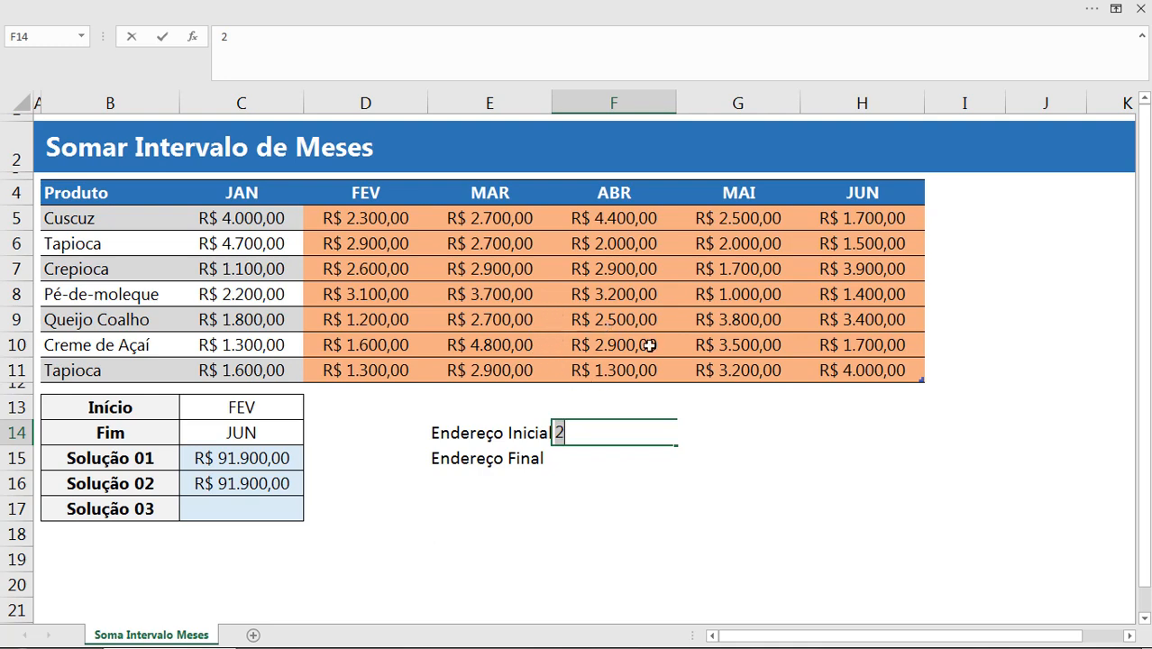
- Add 2 to the CORRESP result in F14's formula and evaluate the expression before restoring and committing it
text(=CORRESP(C13;tabDADOS[[#Cabeçalhos];[JAN]:[JUN]];0))
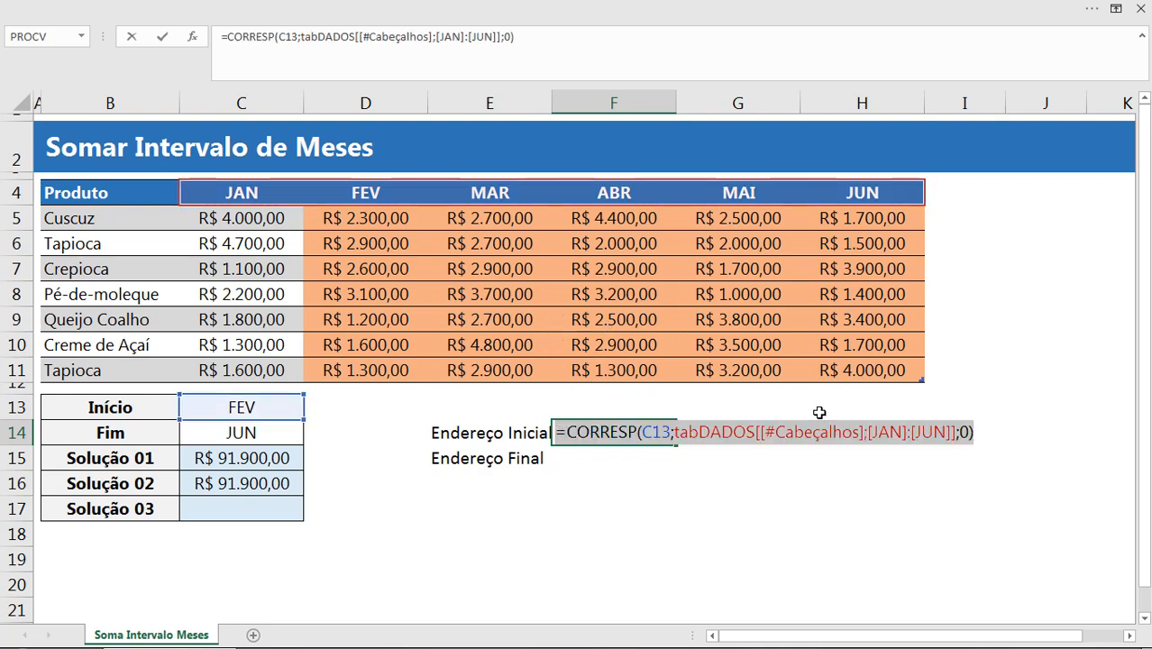
click(983, 433)
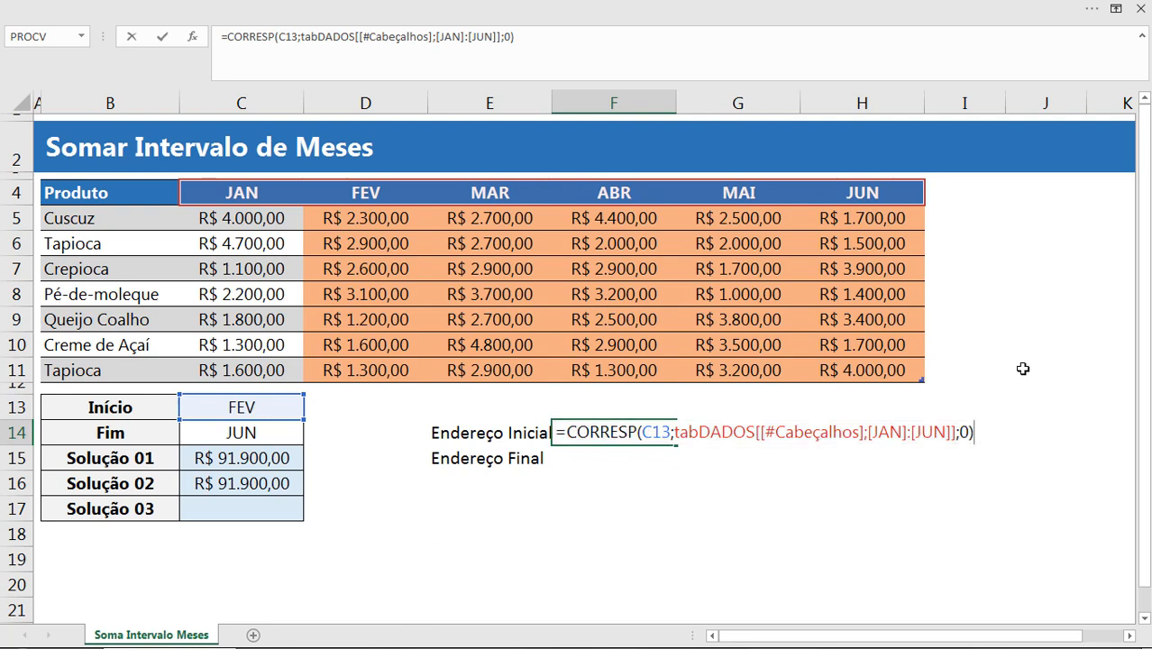
text(+2)
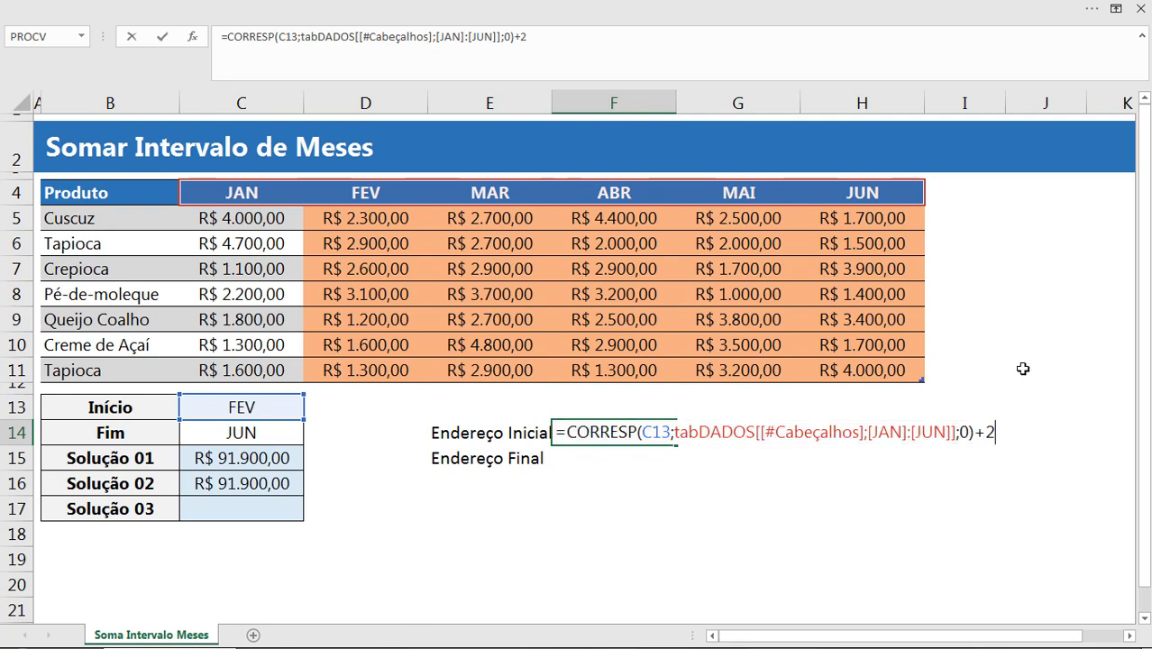
key(ctrl+Return)
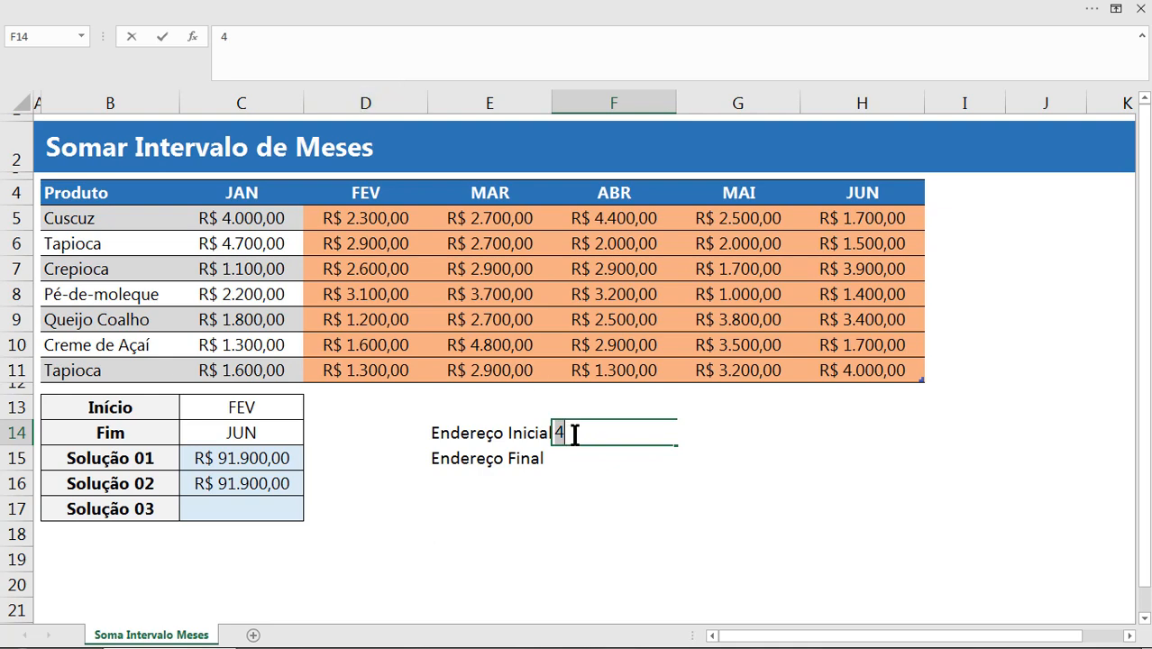
key(ctrl+z)
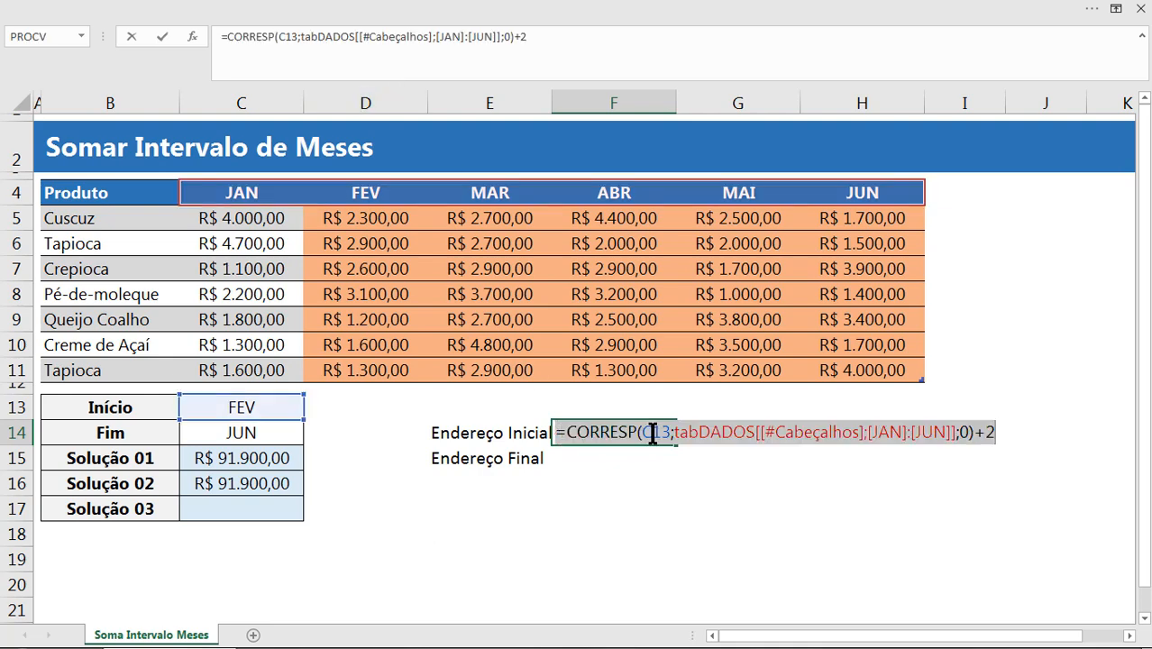
key(Return)
- Choose MAI as the start month in C13
click(269, 407)
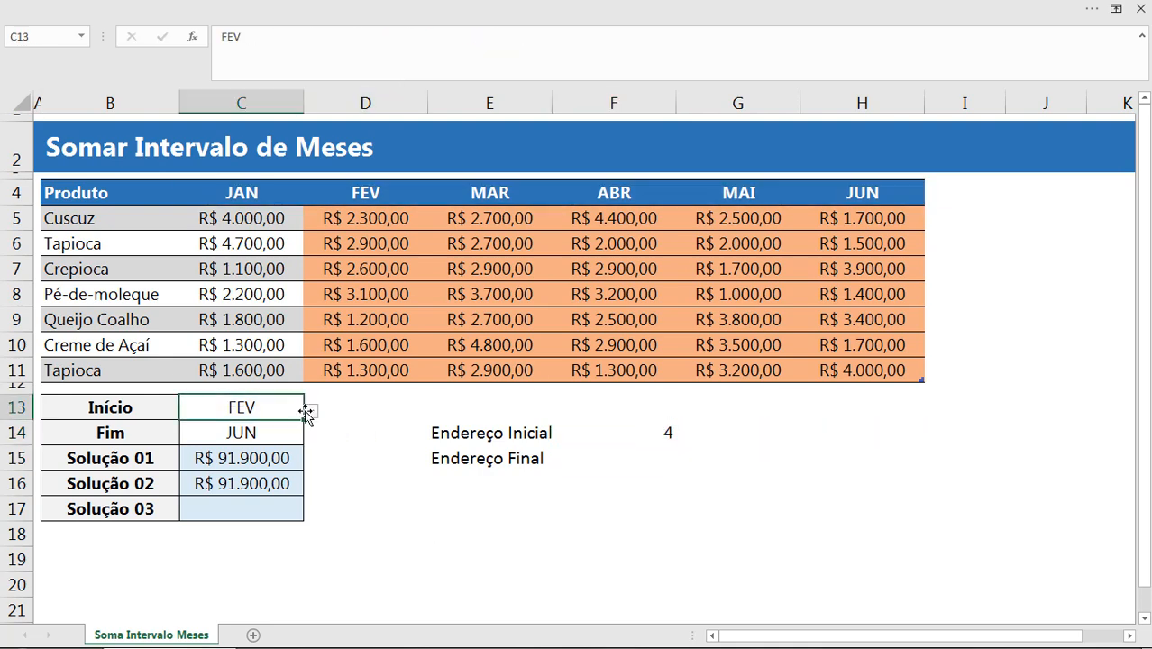
click(309, 411)
click(216, 493)
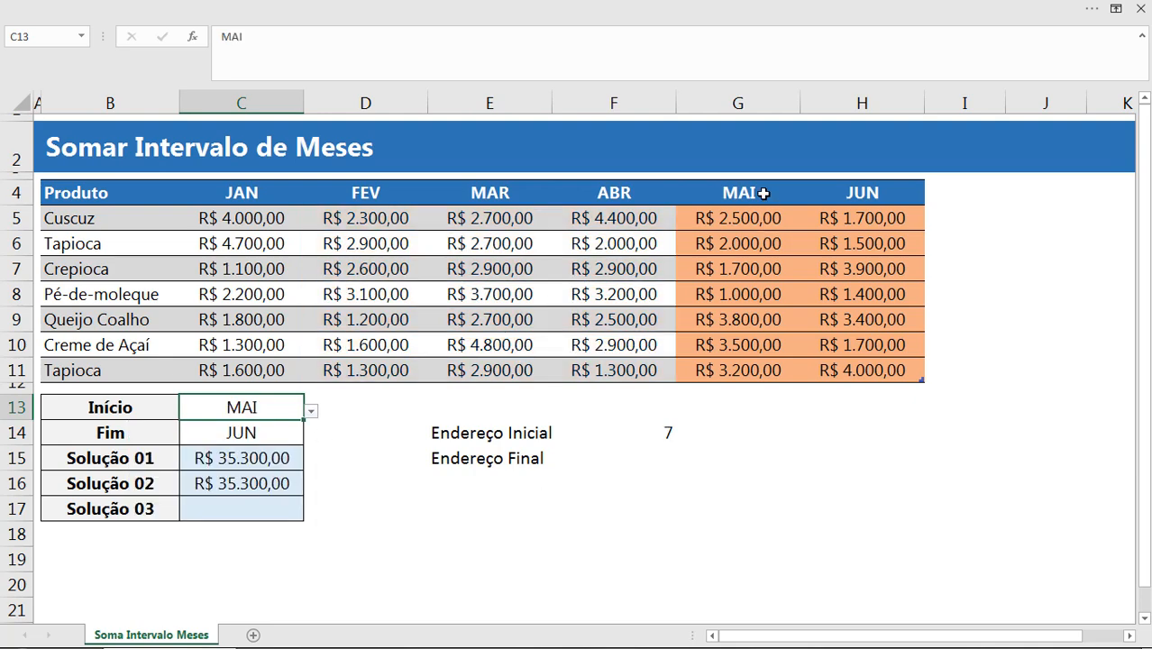
- Compare the number in F14 with MAI's position counted across the headers from JAN and across the sheet columns from A to G
drag(764, 197, 291, 202)
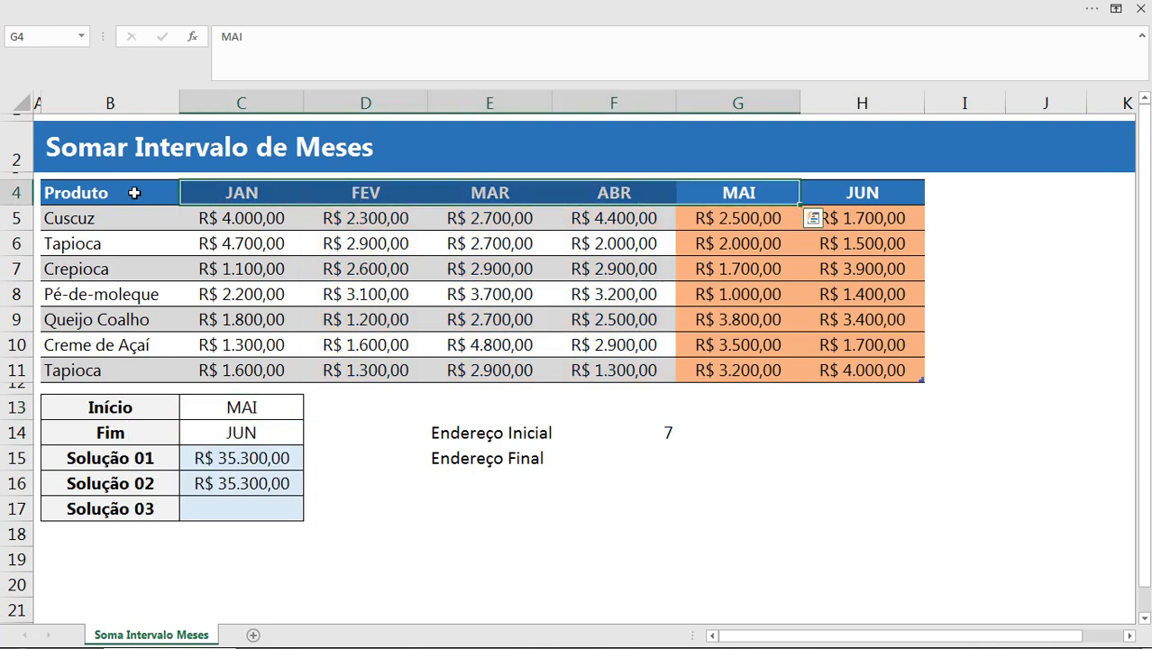
click(667, 431)
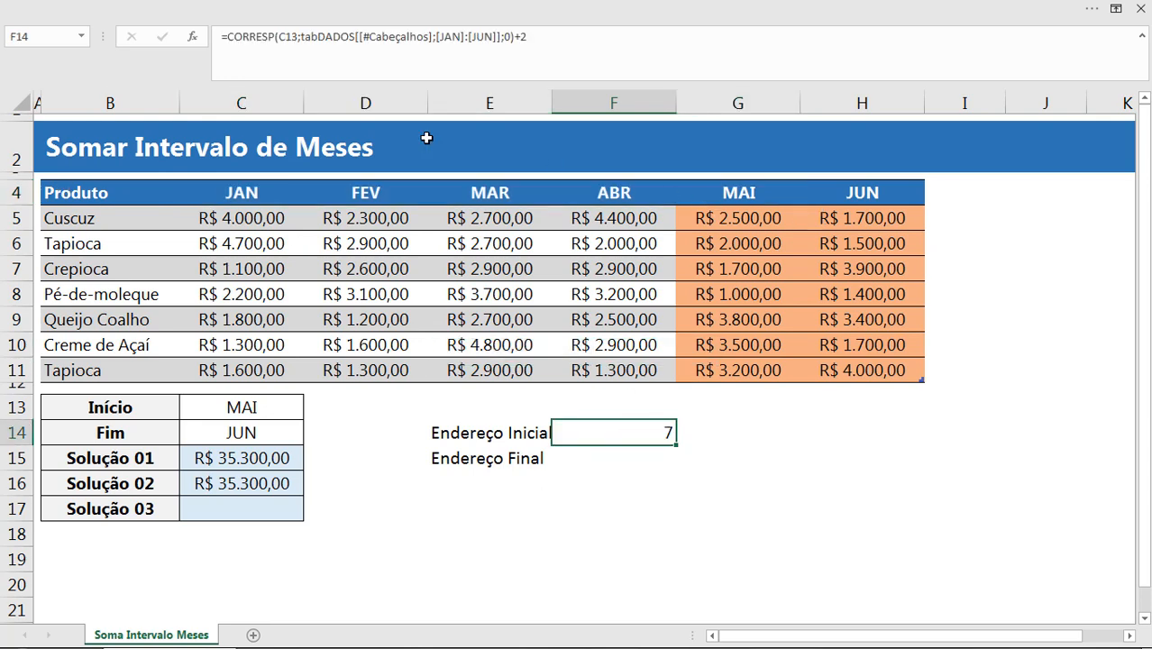
drag(38, 102, 786, 127)
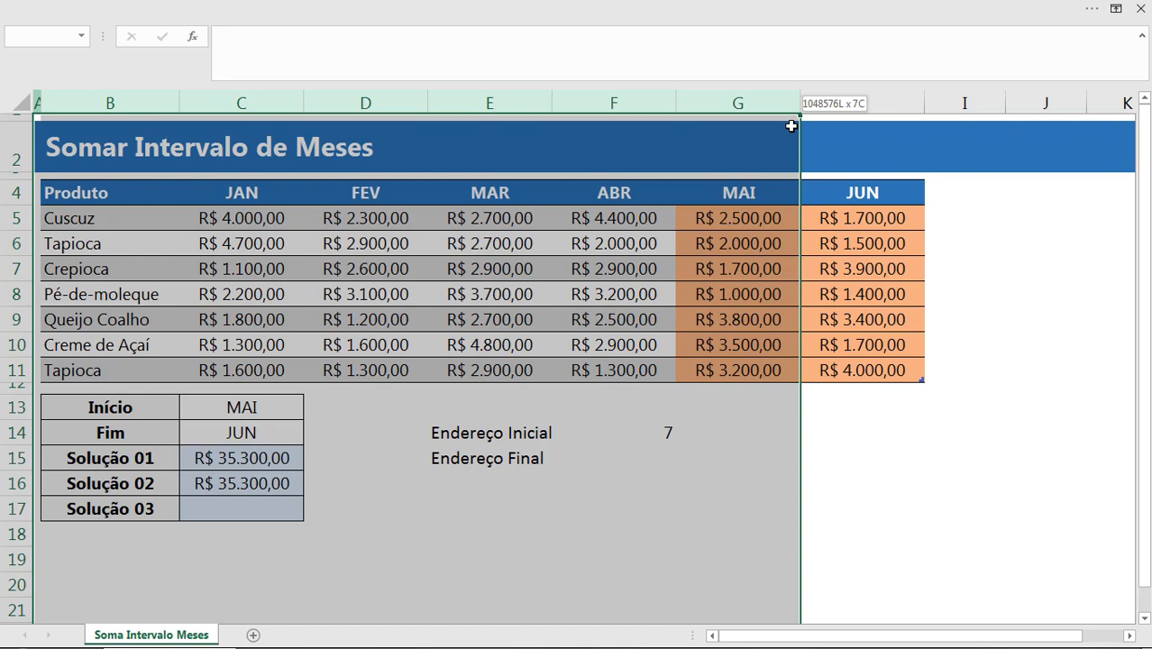
drag(789, 126, 784, 127)
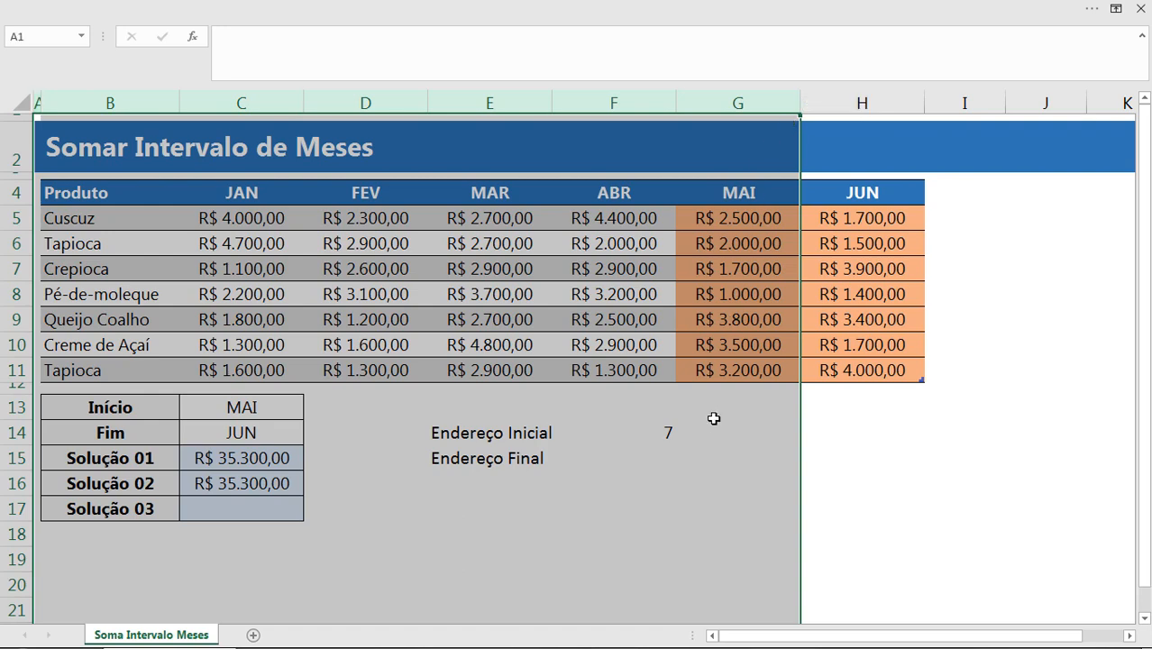
click(699, 430)
click(655, 437)
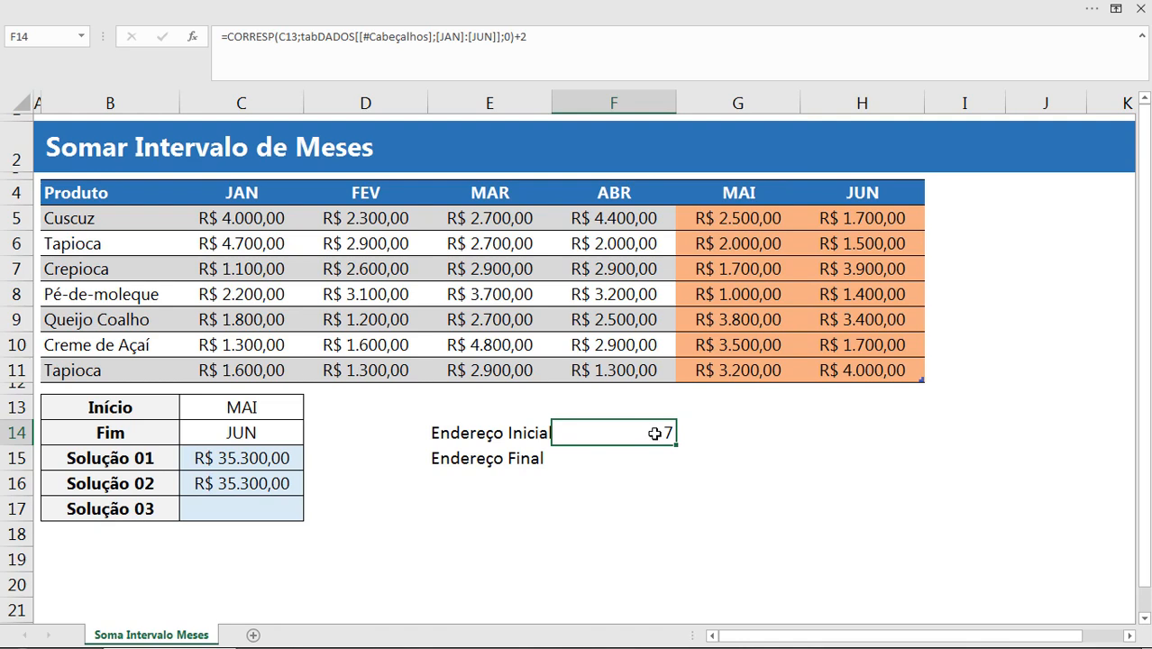
- Cut the CORRESP expression with its +2 out of F14's formula and start an ENDEREÇO function in its place
double_click(654, 434)
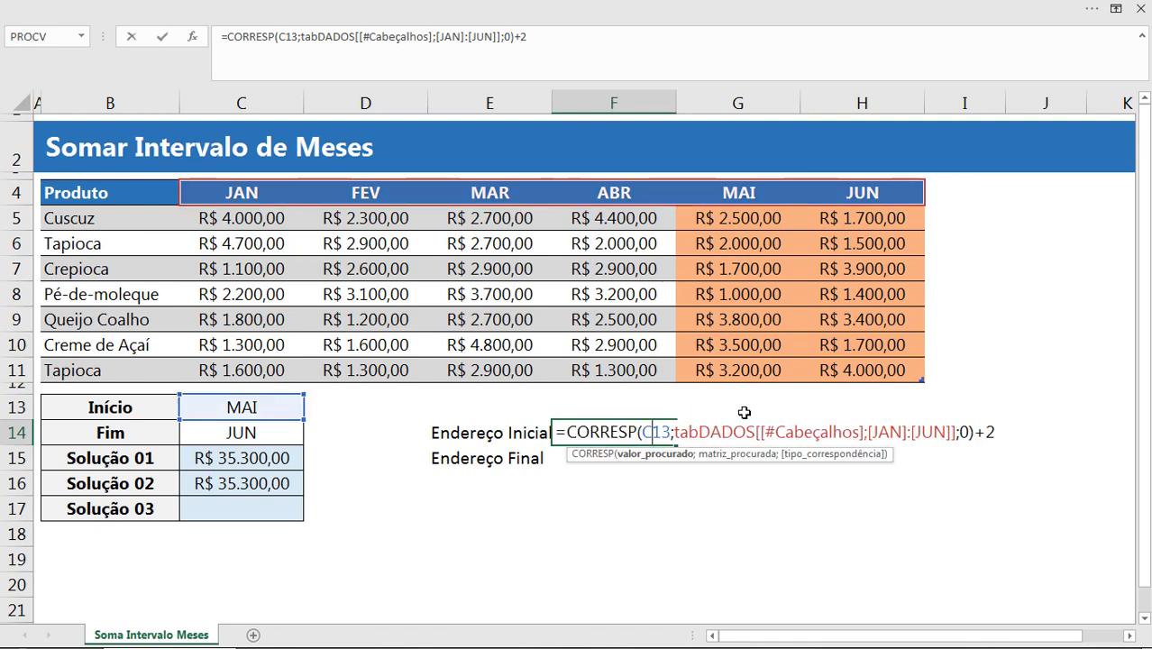
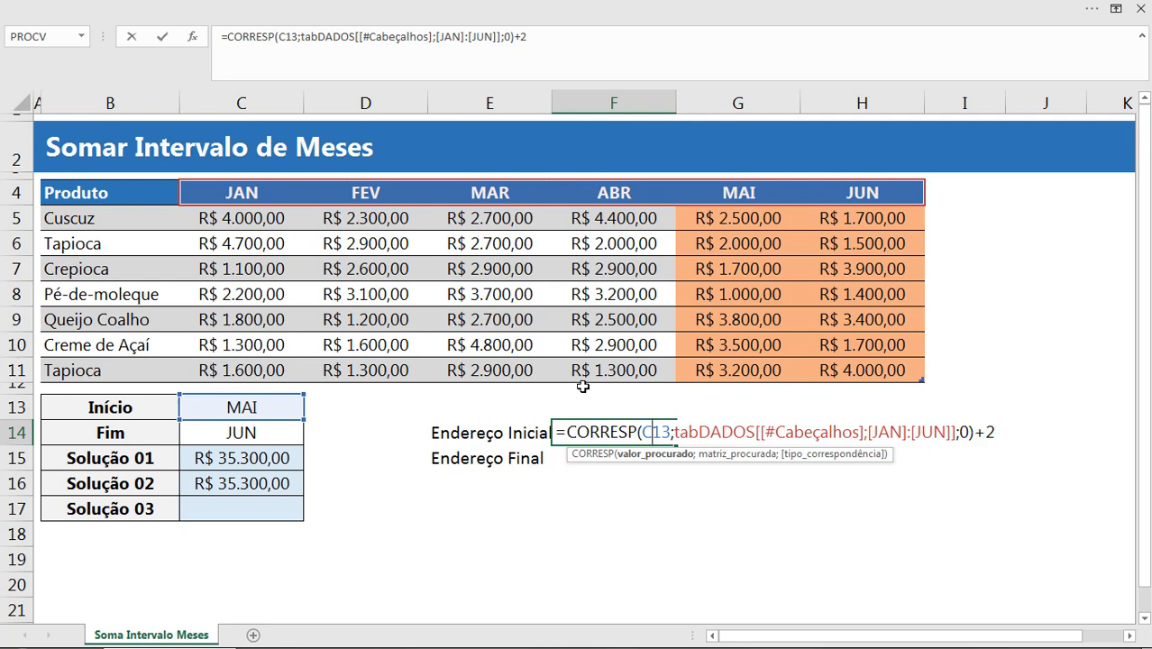
drag(563, 432, 1011, 431)
key(ctrl+c)
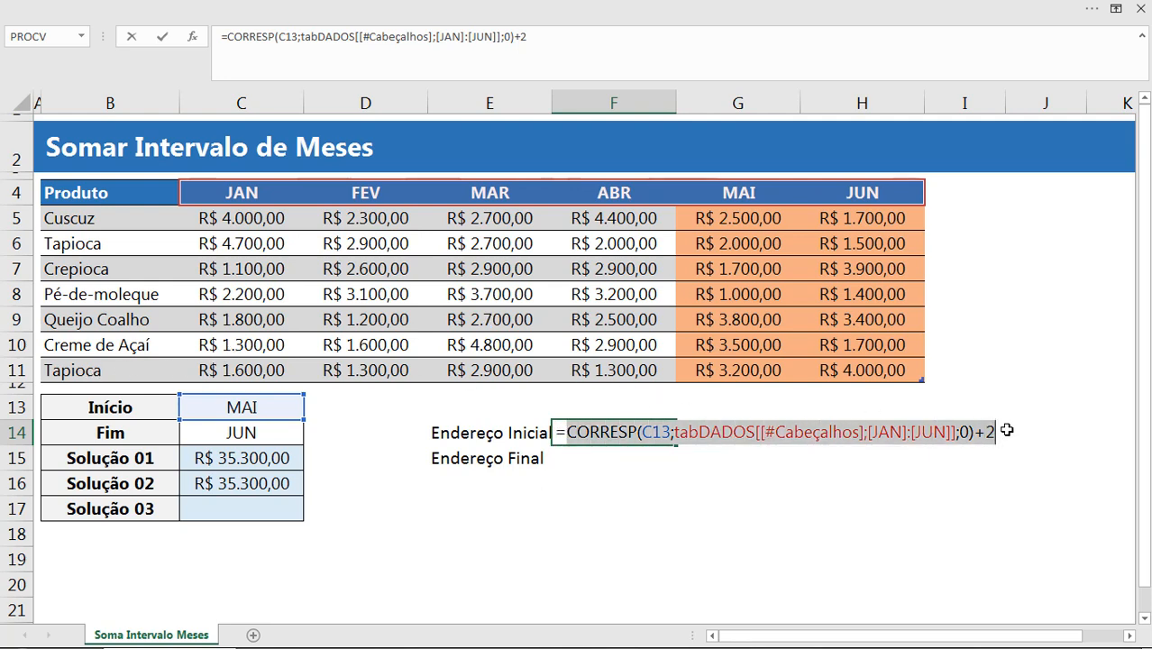
key(BackSpace)
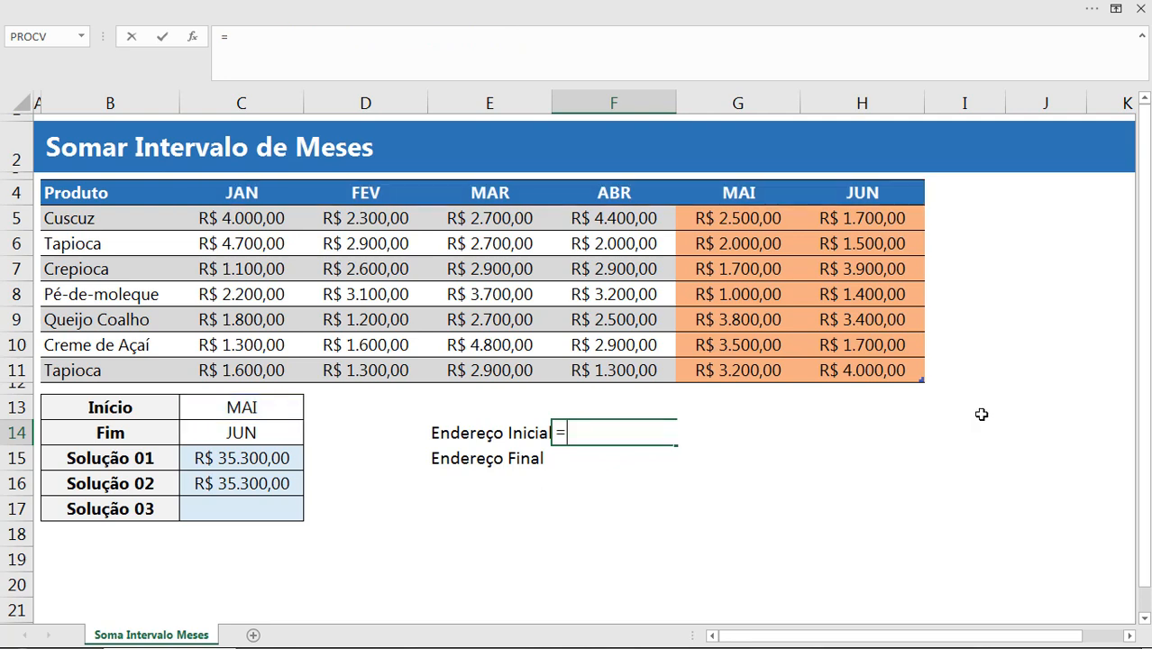
text(end)
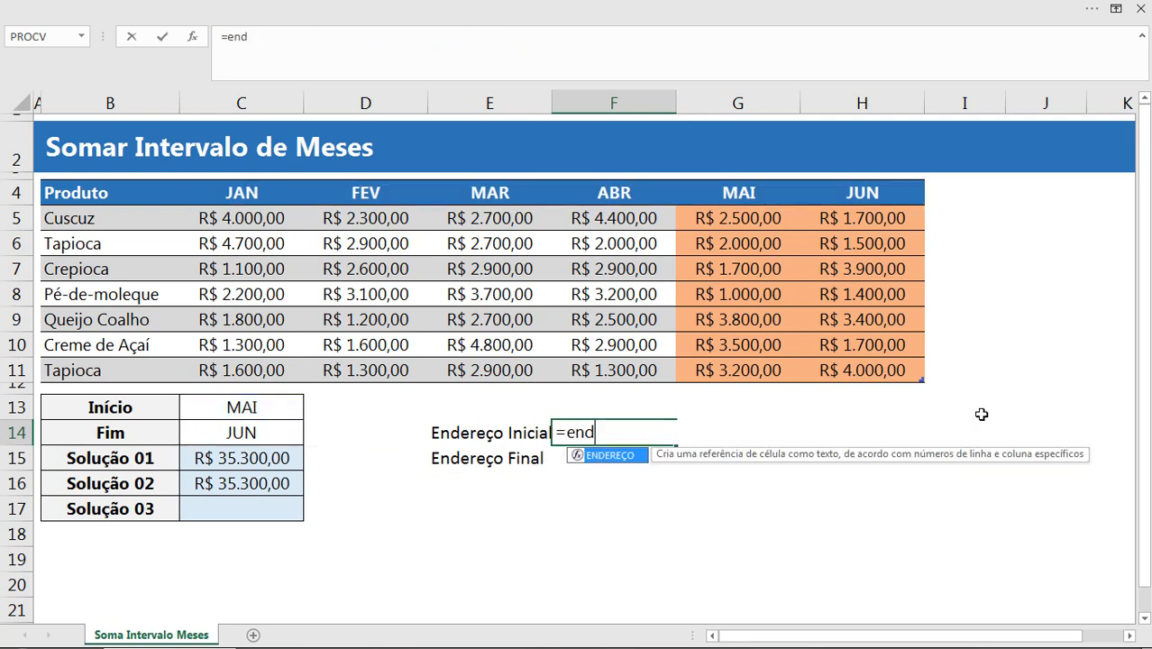
key(Tab)
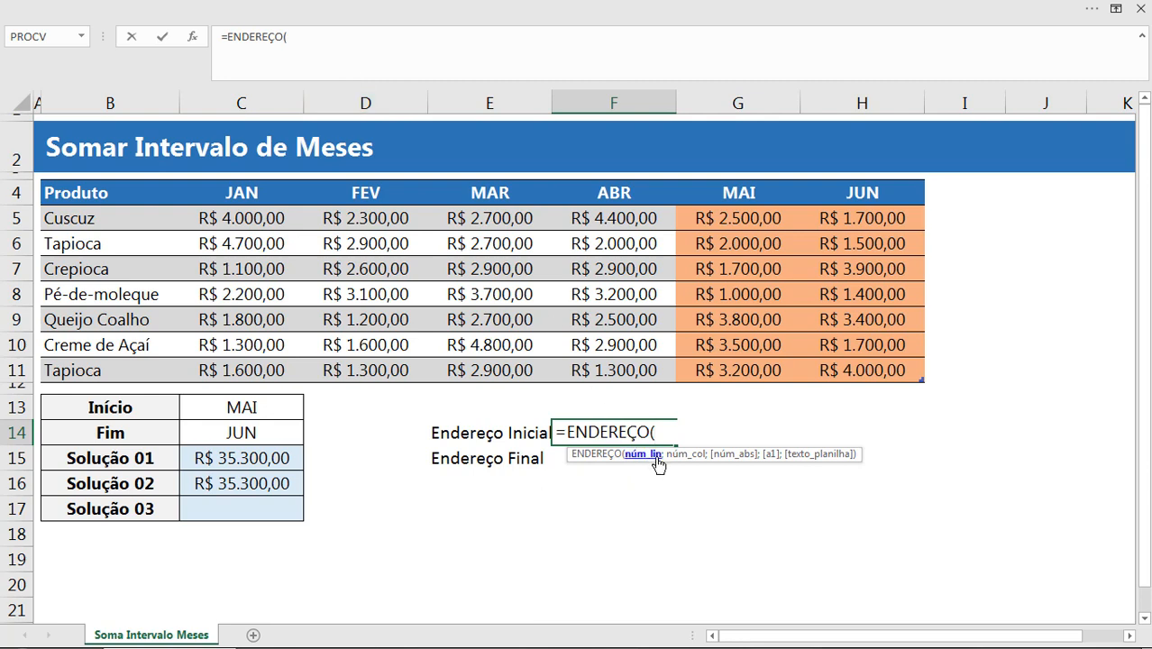
click(418, 50)
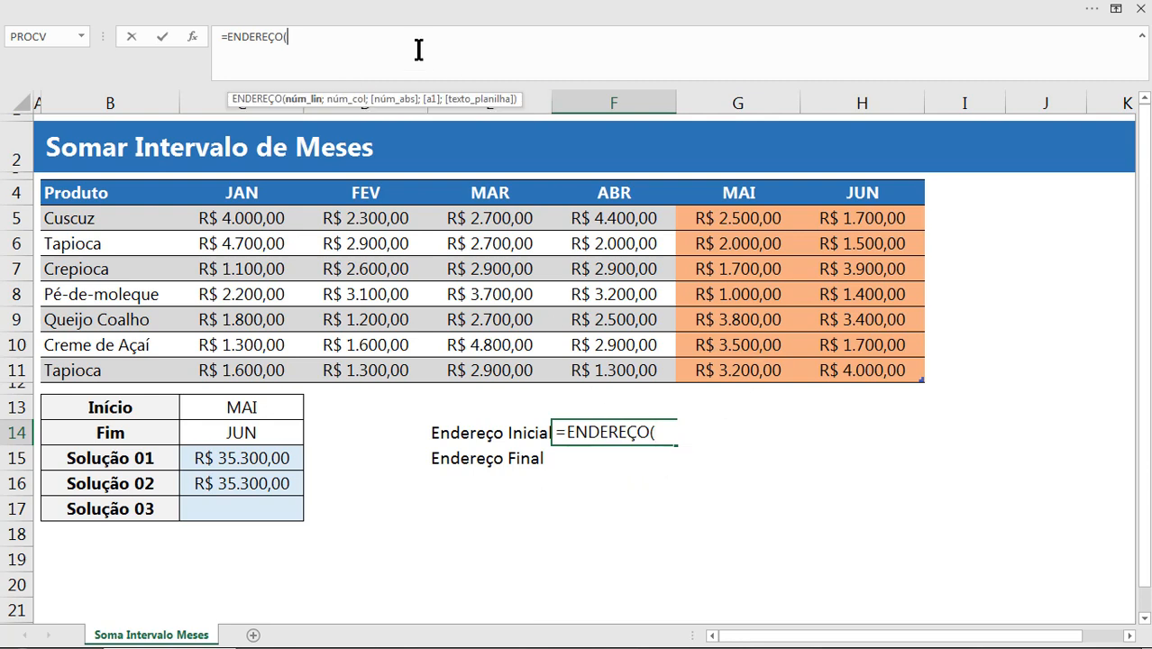
- Complete ENDEREÇO in F14 with row 5, the cut CORRESP expression plus 2 as column number, and absolute reference type 1
text(5;)
key(ctrl+v)
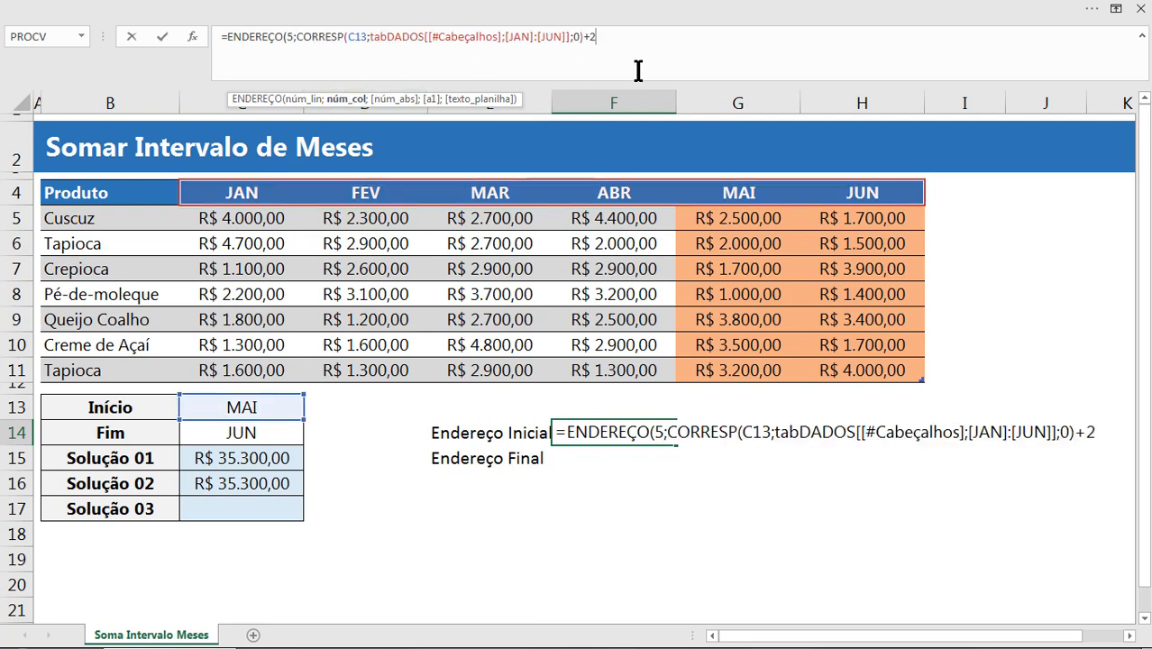
text(;)
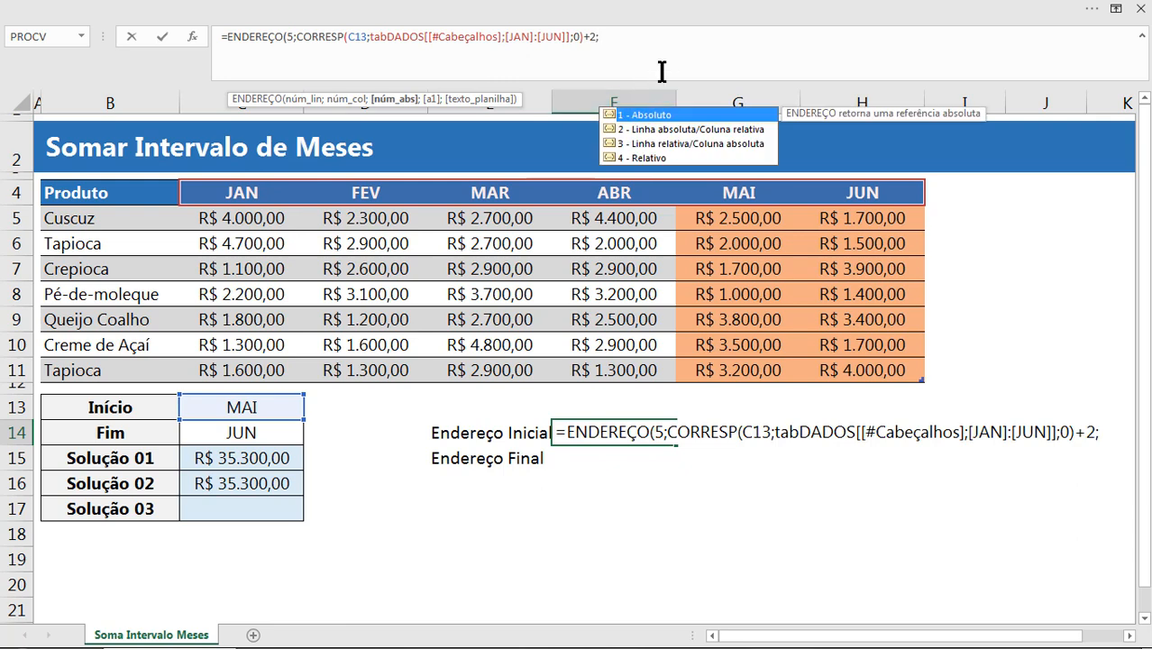
text(1))
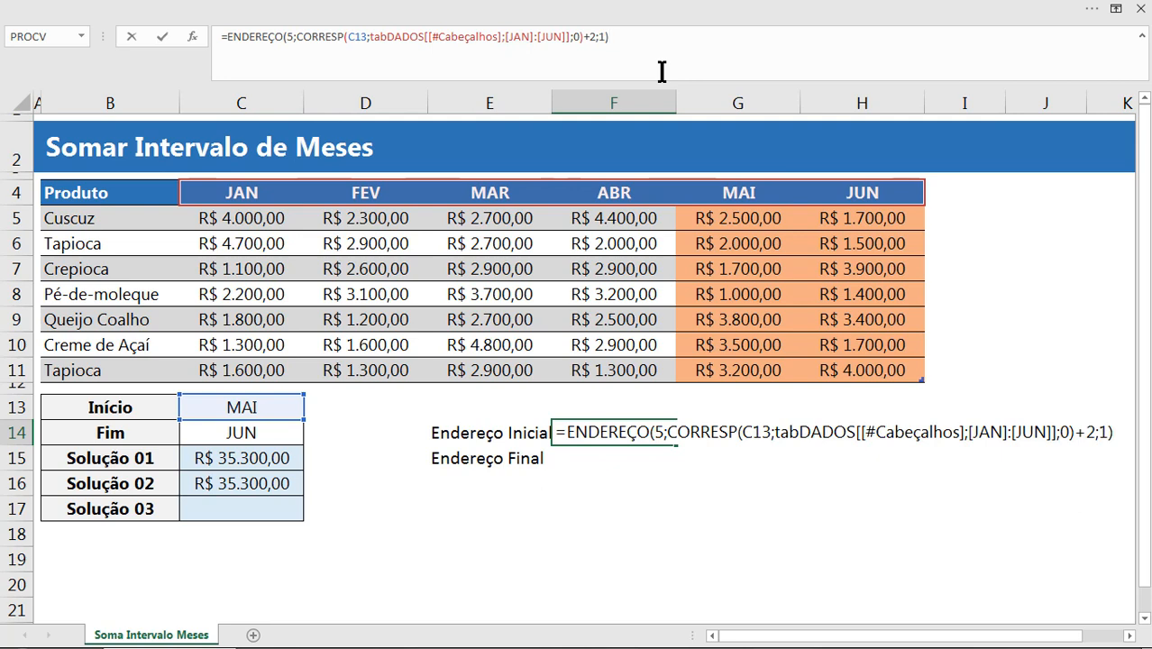
key(Return)
- Check the address produced in F14 against row 5, column G and the first MAI value in the table
click(598, 431)
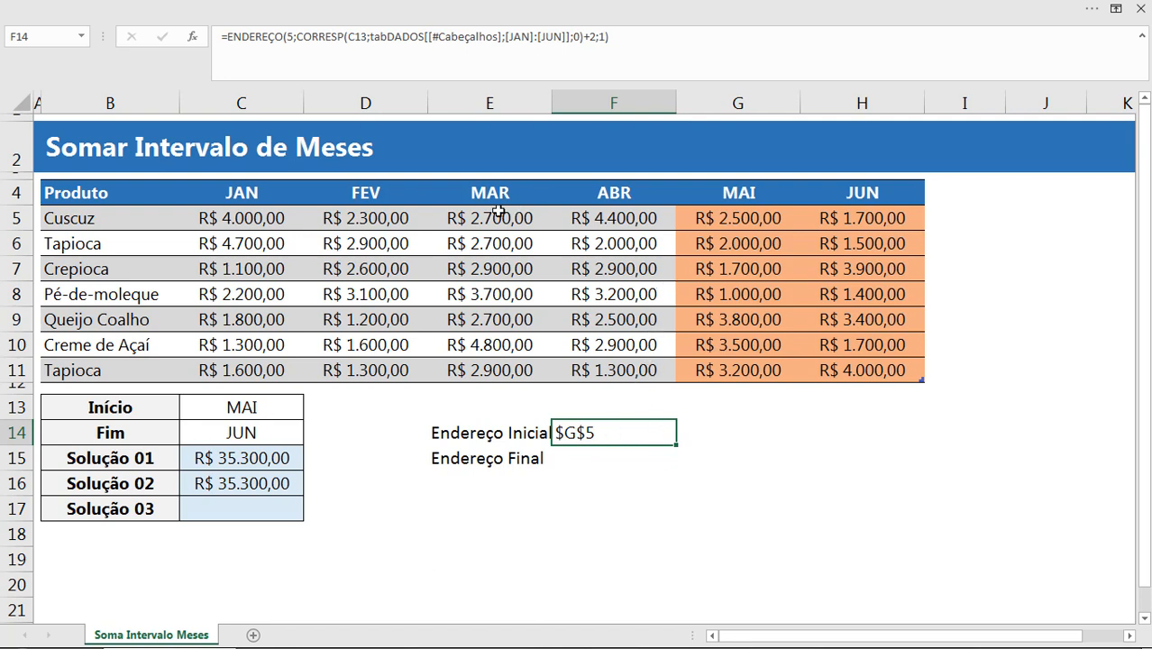
click(10, 219)
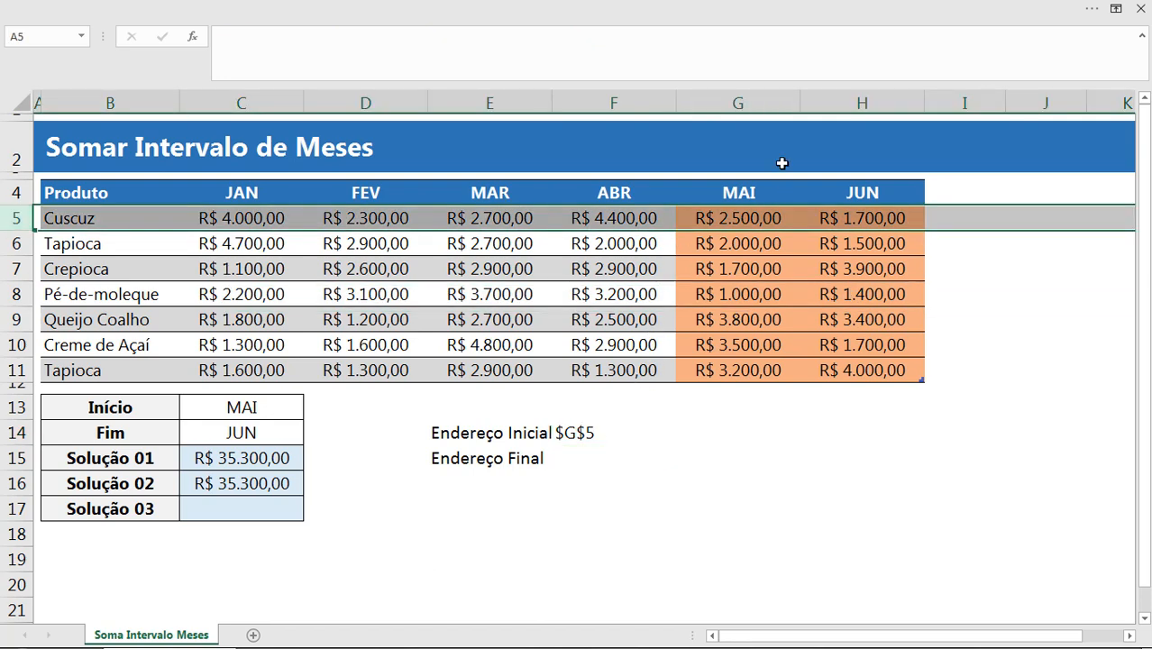
click(746, 99)
click(740, 221)
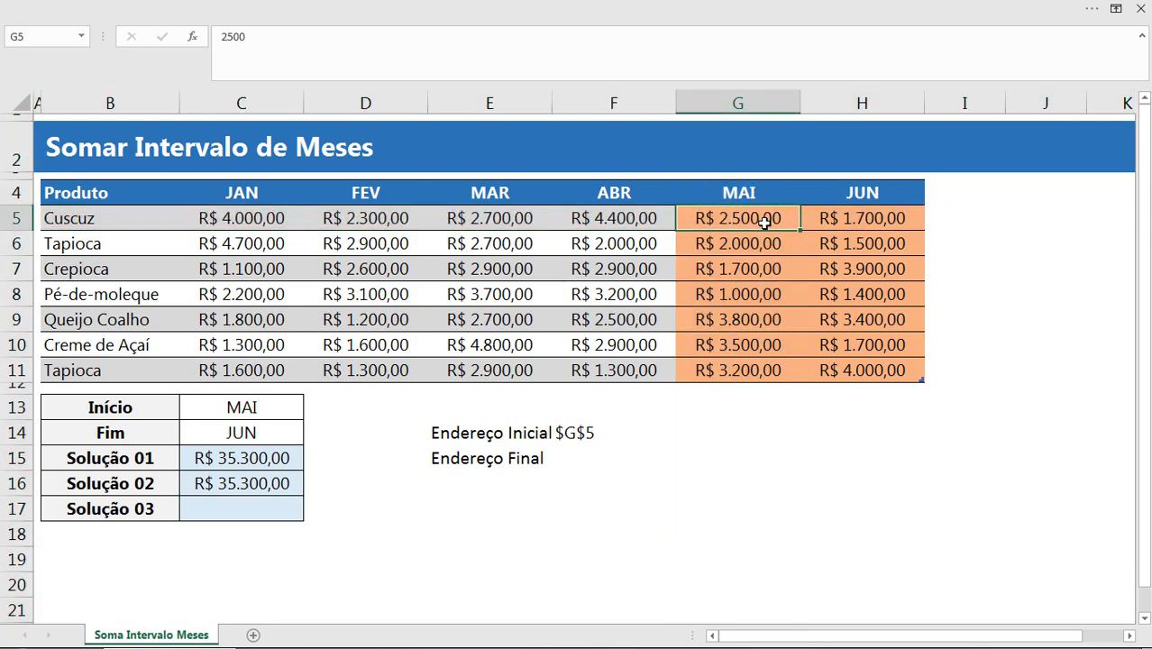
- Review the start and end months in C13 and C14 and the table's last row, row 11
drag(286, 402, 287, 427)
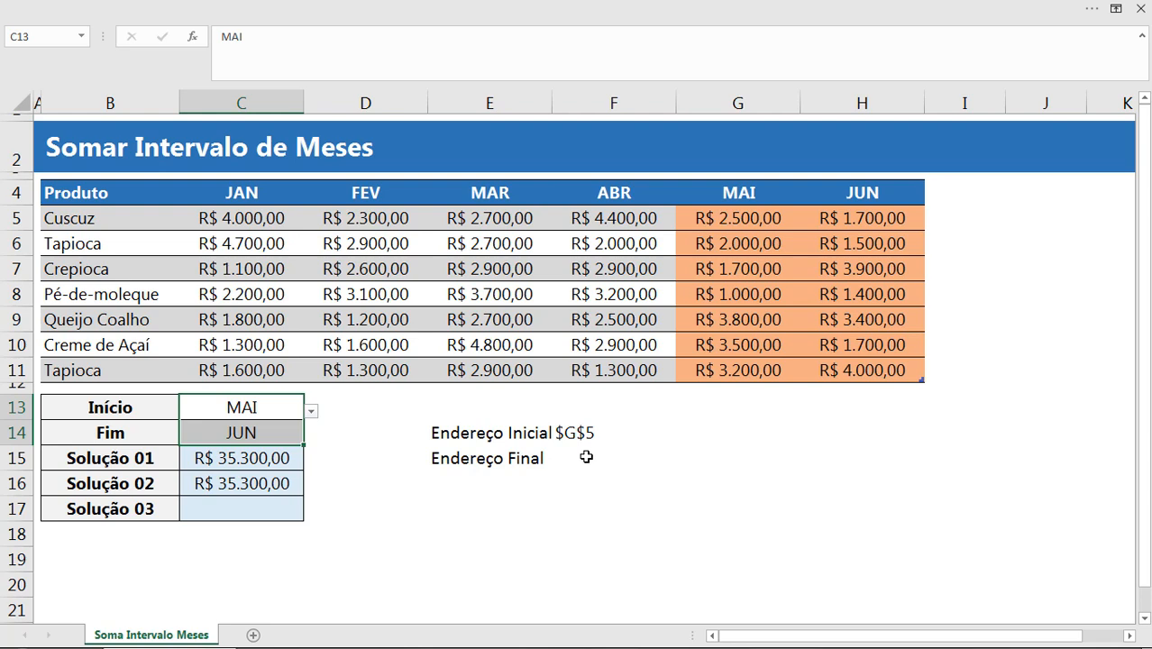
click(254, 432)
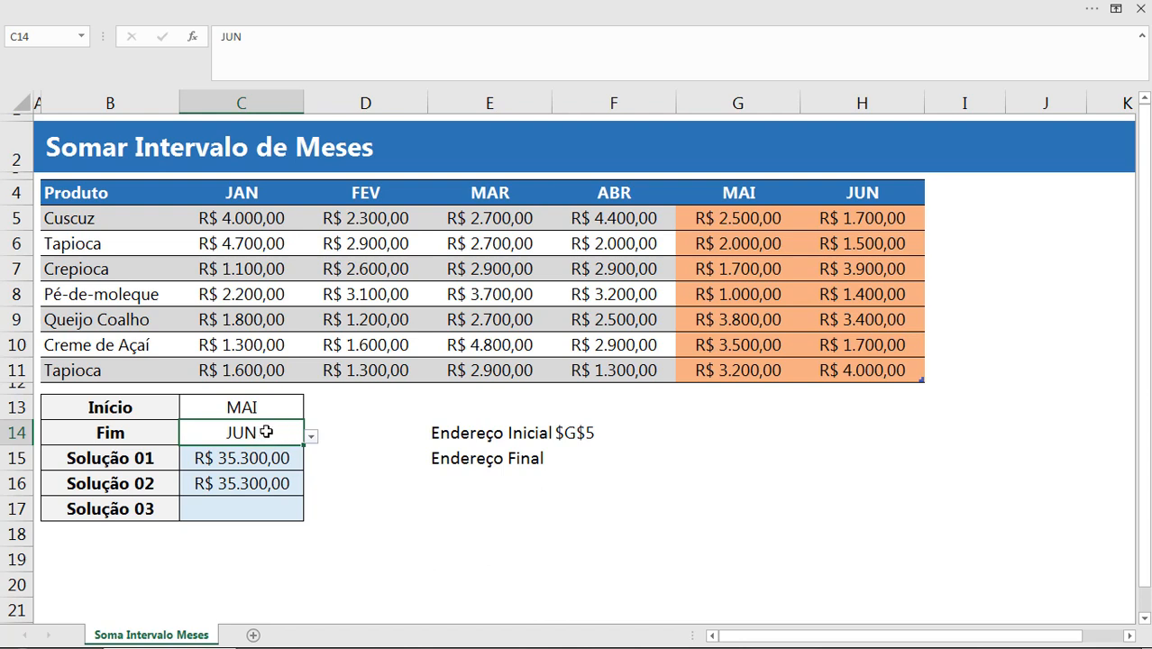
click(268, 407)
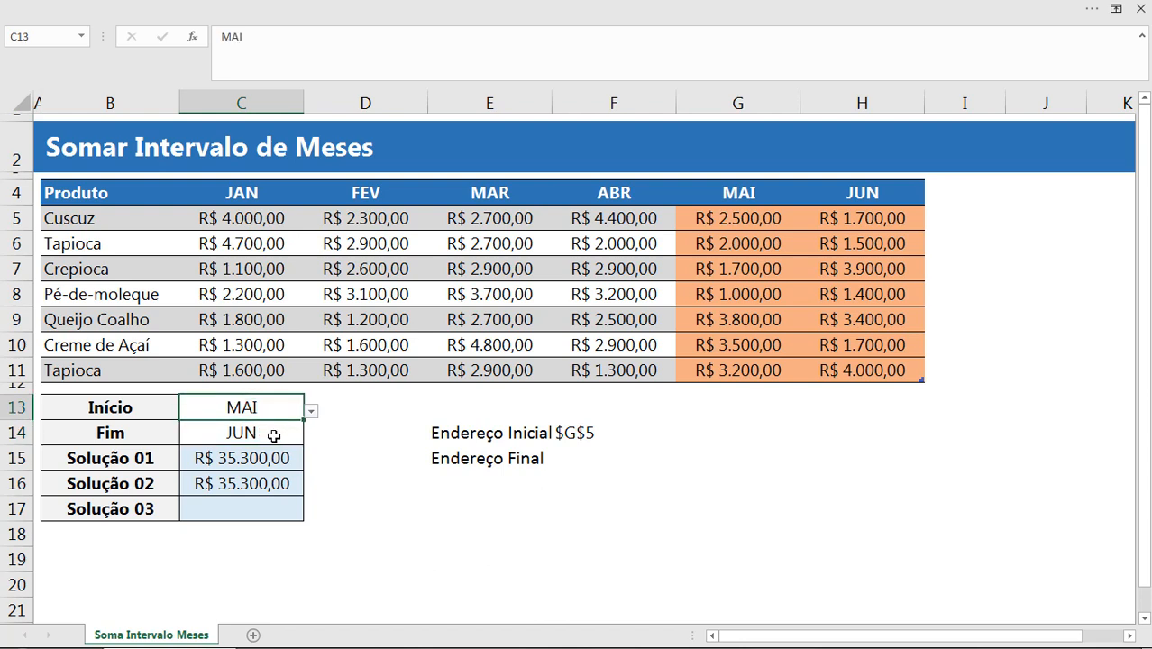
click(273, 433)
click(16, 370)
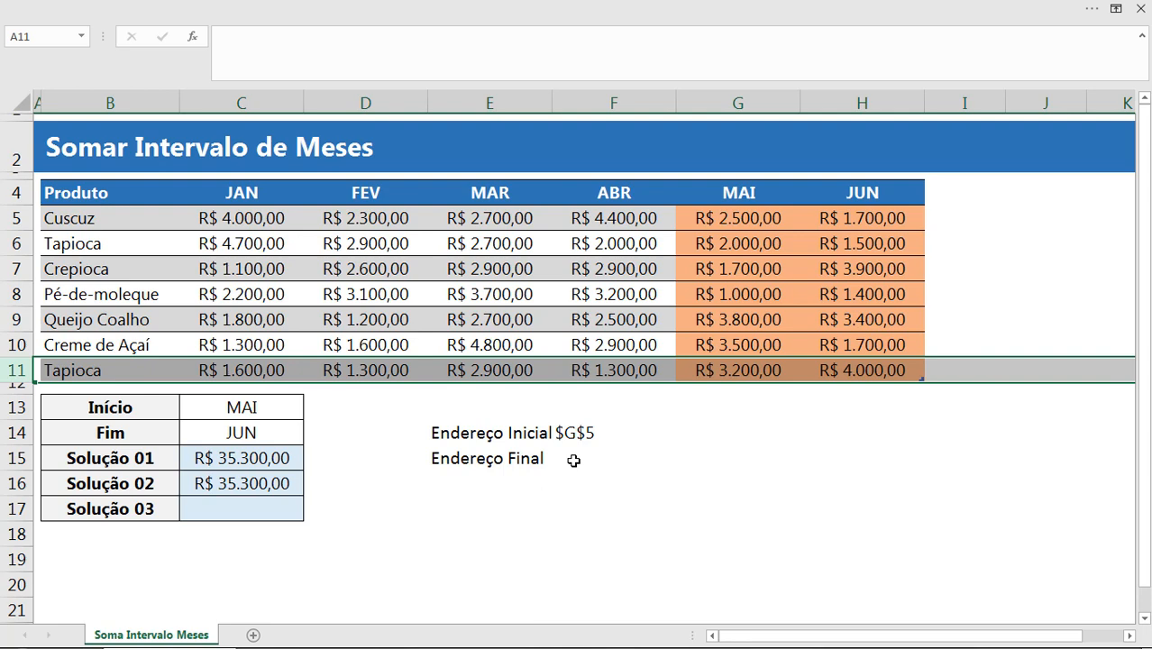
- Reuse F14's ENDEREÇO formula in F15, with CORRESP looking up the end month in C14 instead of C13
click(572, 458)
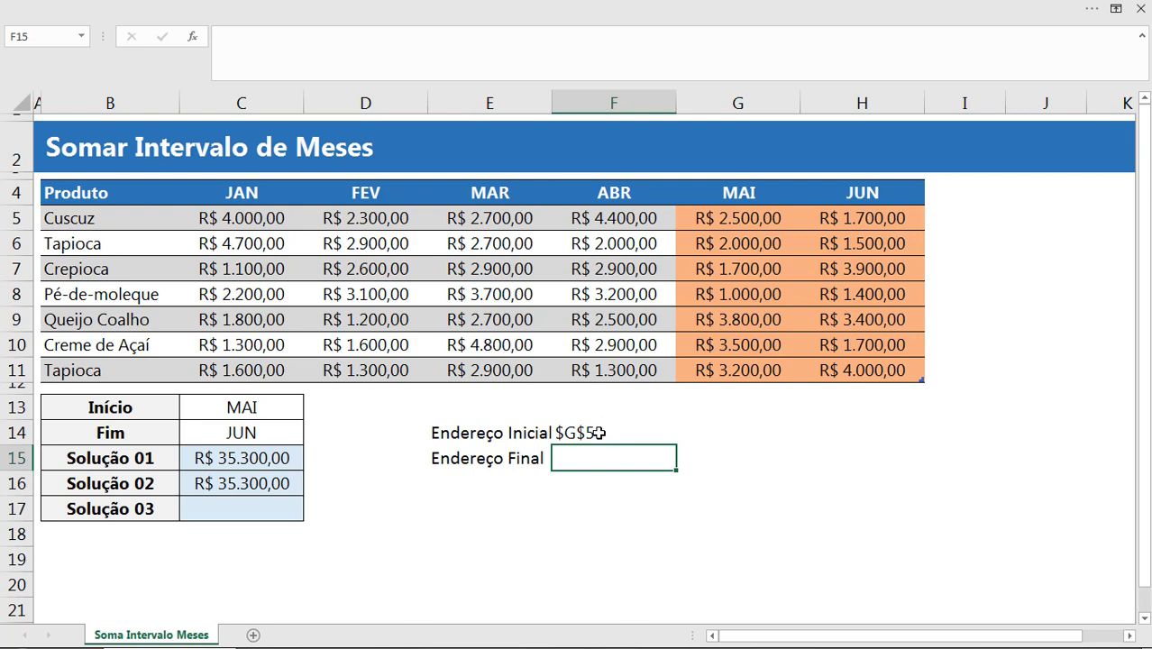
click(595, 433)
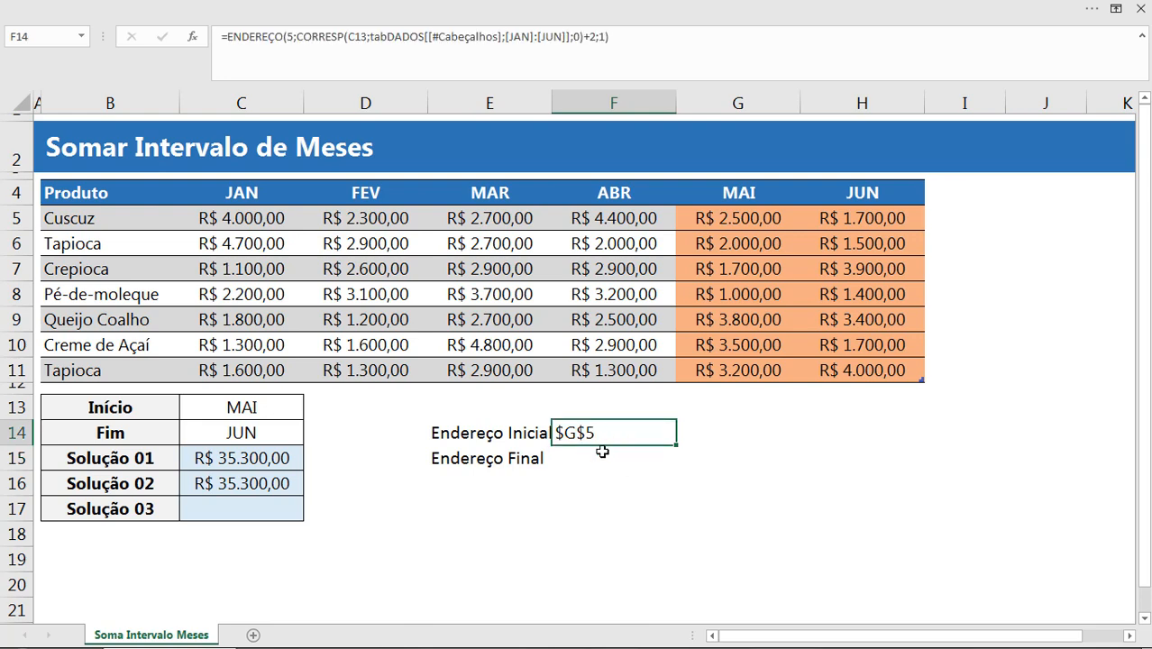
click(628, 448)
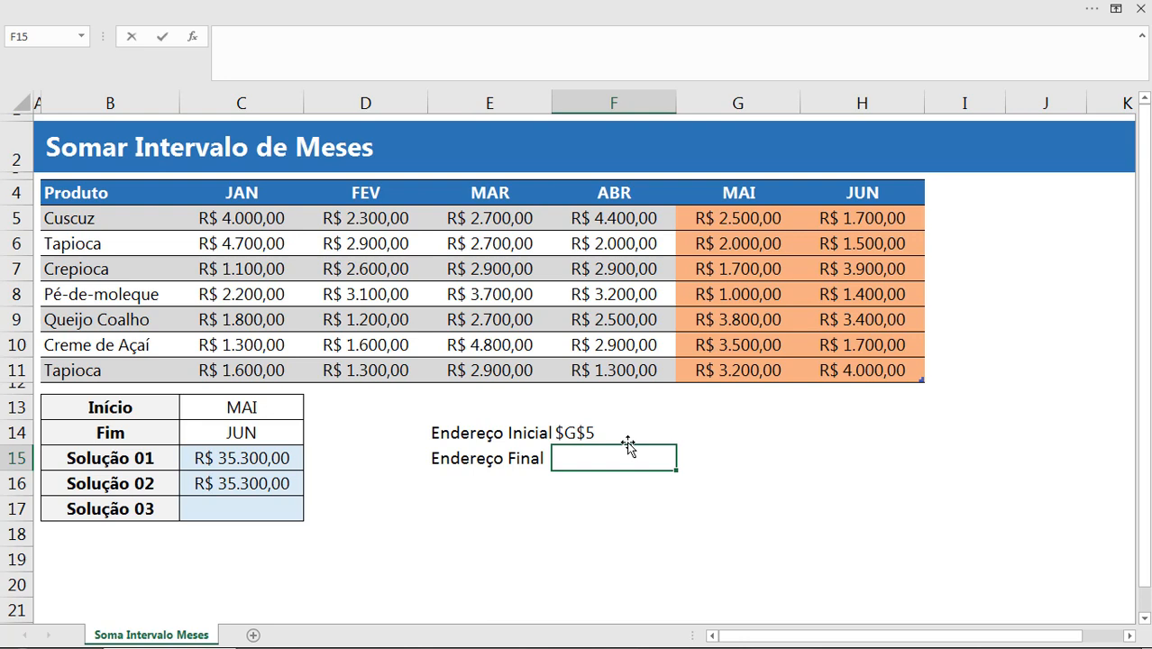
text(=ENDEREÇO(5;CORRESP(C13;tabDADOS[[#Cabeçalhos];[JAN]:[JUN]];0)+2;1))
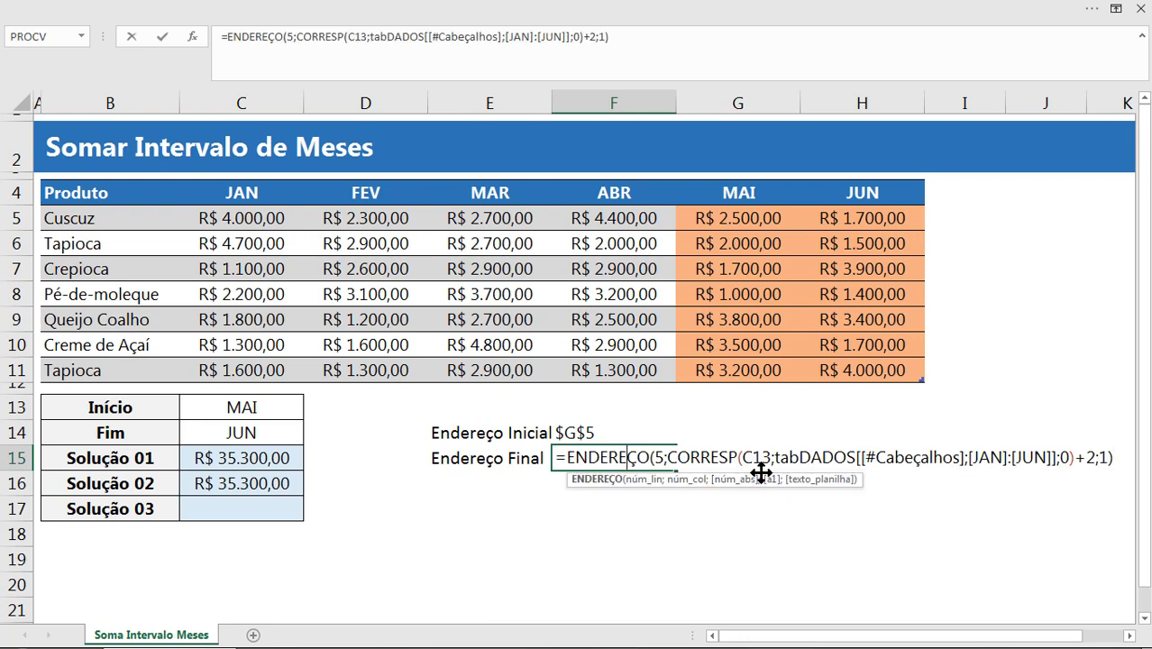
drag(743, 458, 773, 458)
key(BackSpace)
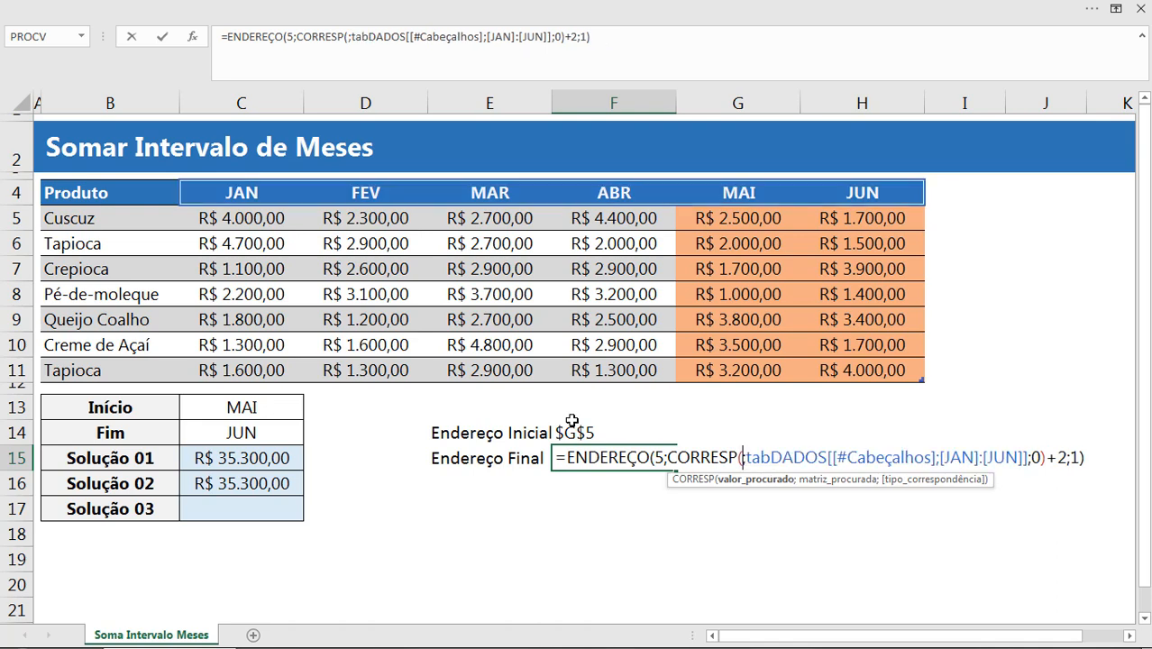
click(243, 433)
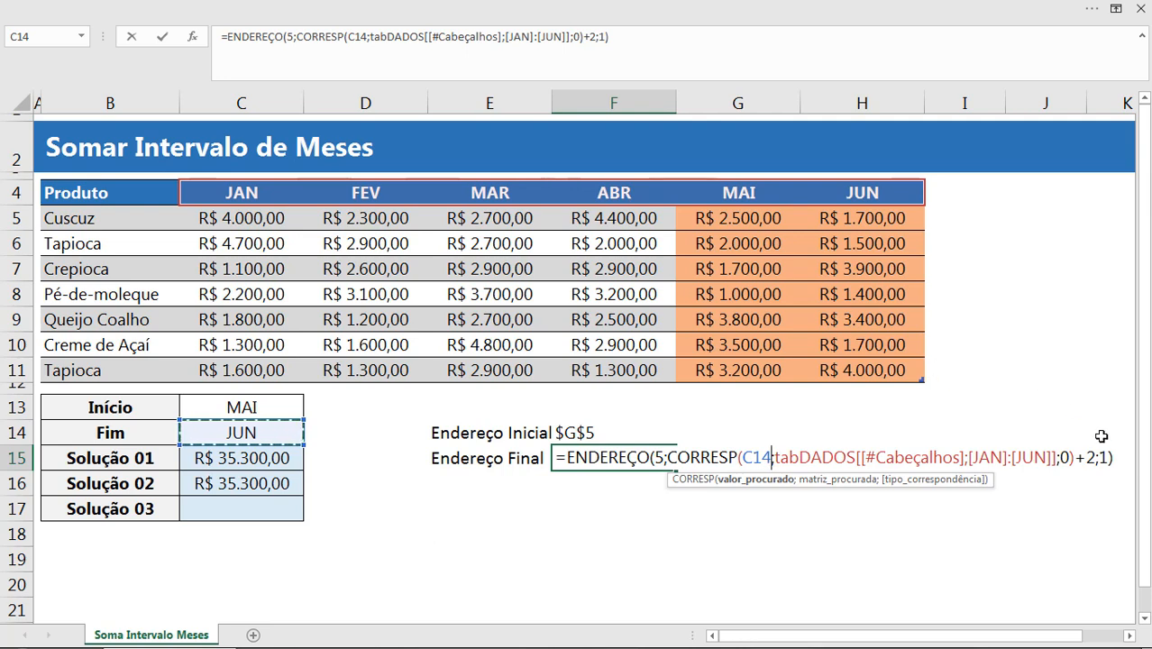
- Replace the fixed row number 5 in F15's ENDEREÇO formula with LINS(tabDADOS)+4 and enter the formula
click(660, 458)
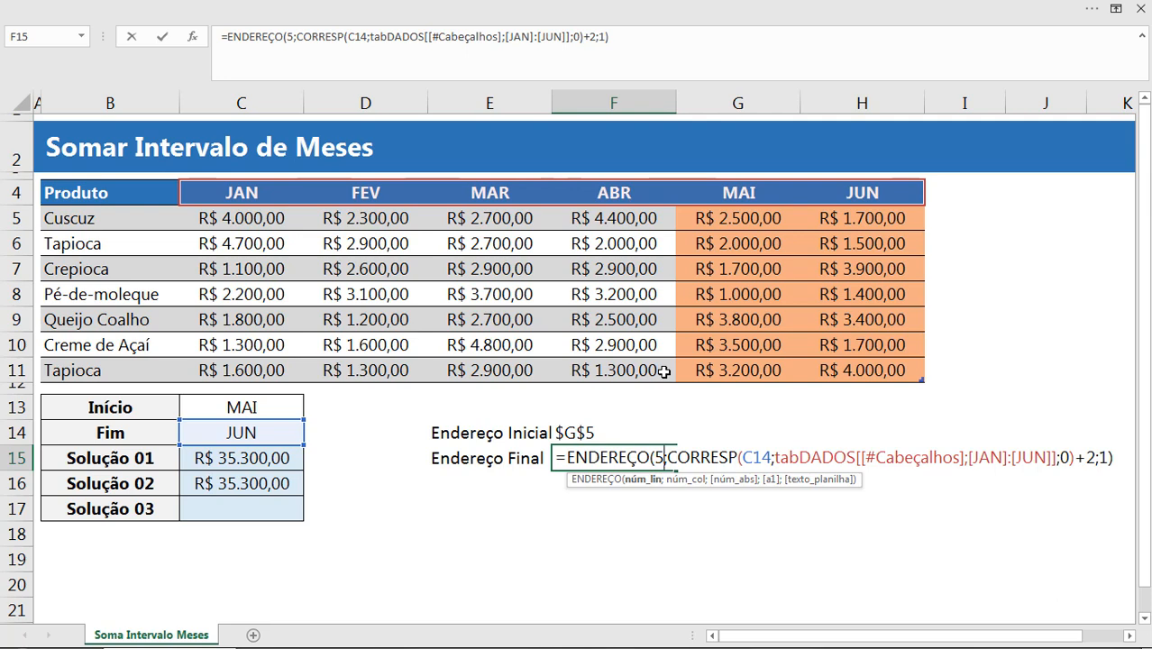
key(BackSpace)
text(lins)
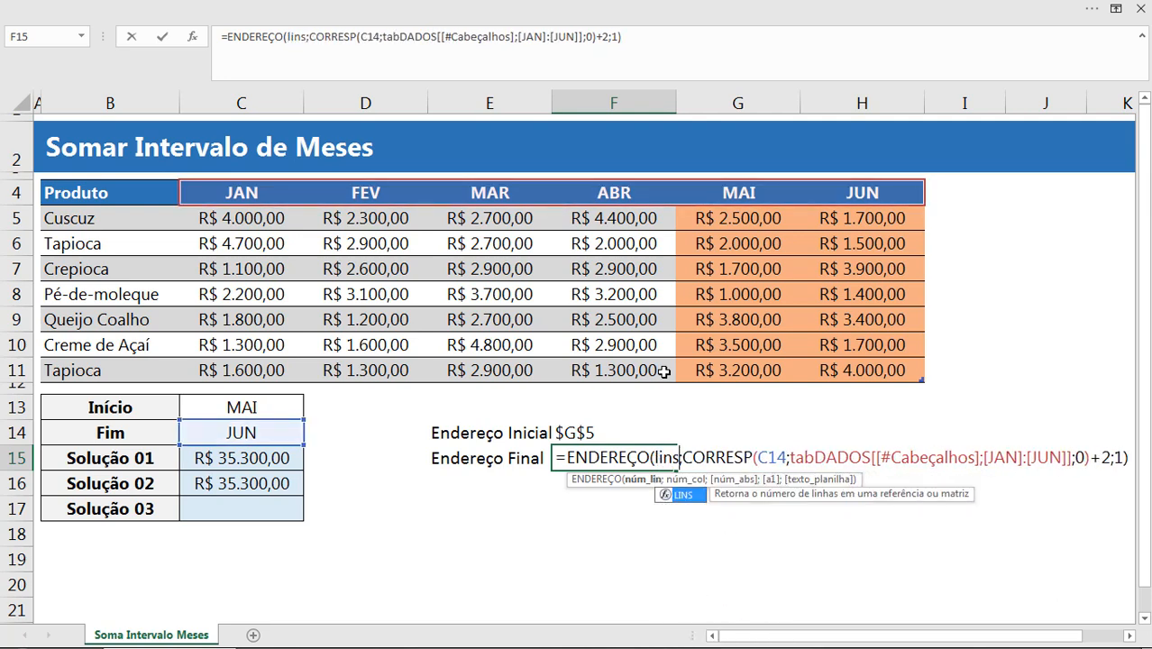
key(Tab)
click(604, 329)
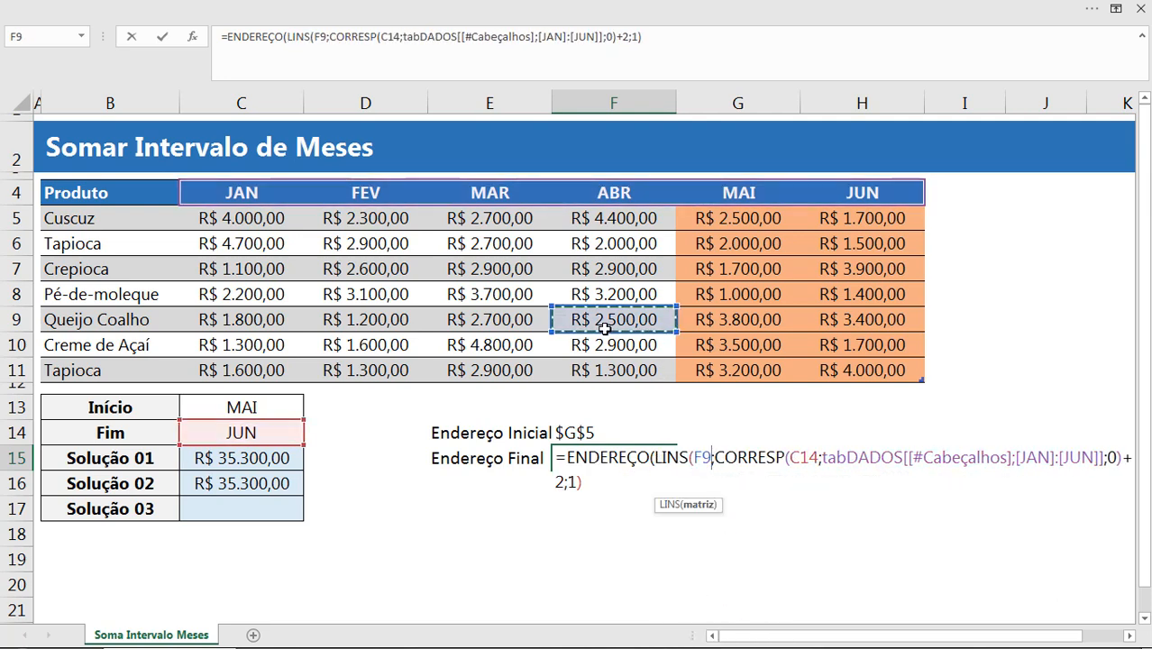
key(ctrl+a)
text())
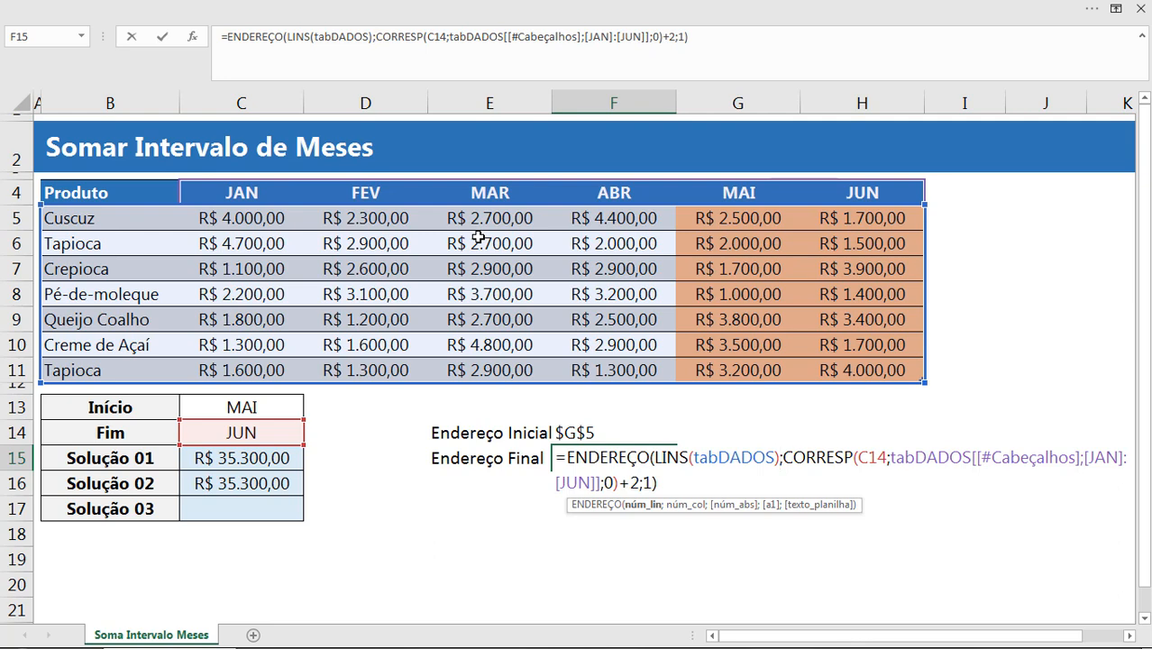
text(+4)
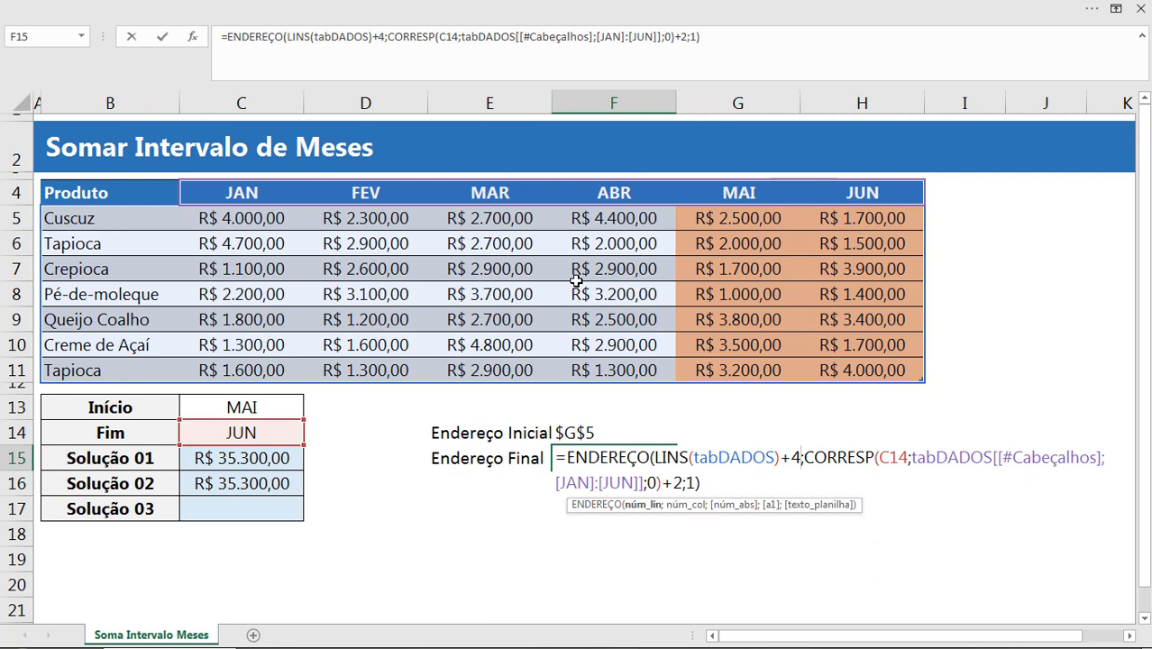
key(Return)
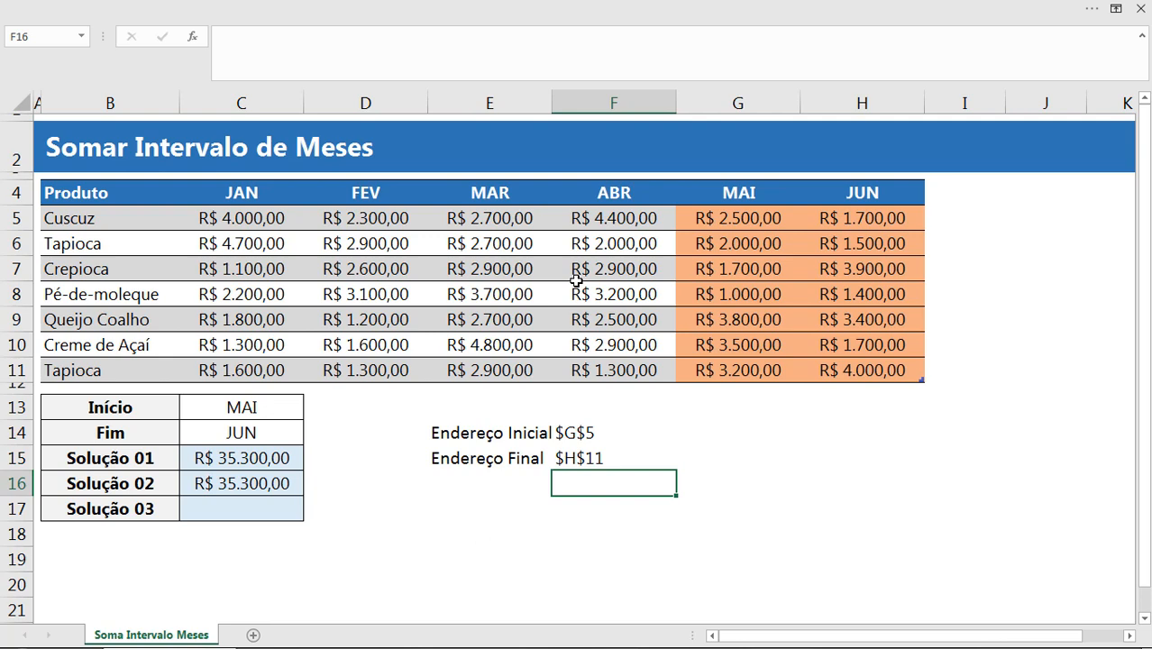
- Check the end address in F15 against column H and row 11 of the table
click(604, 458)
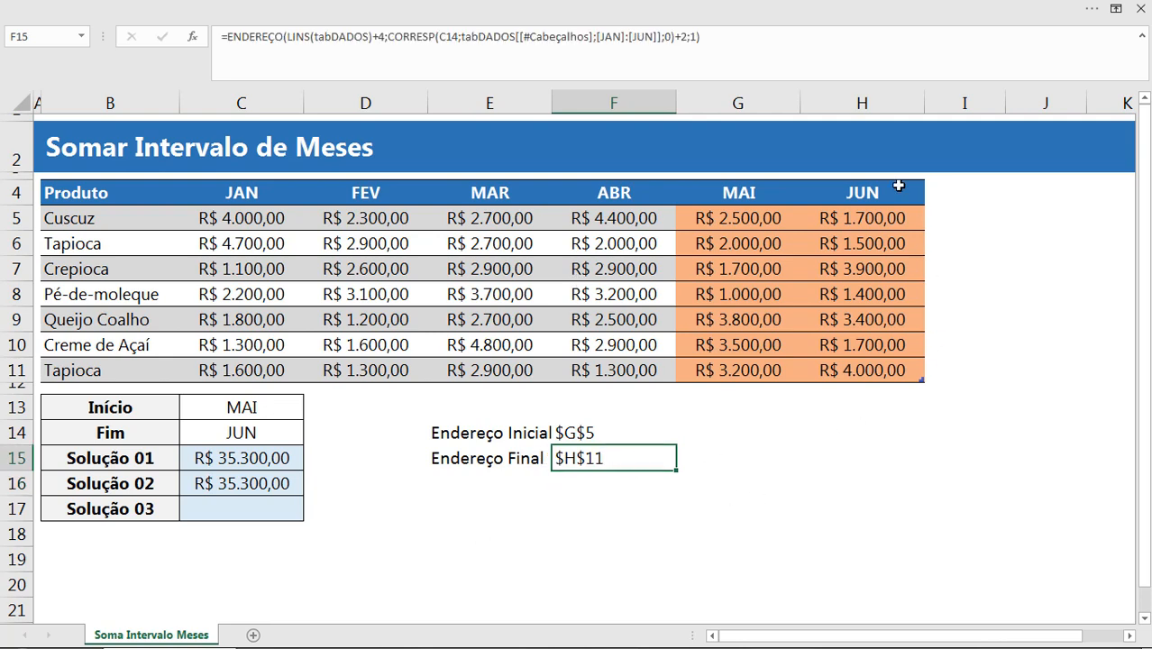
click(874, 107)
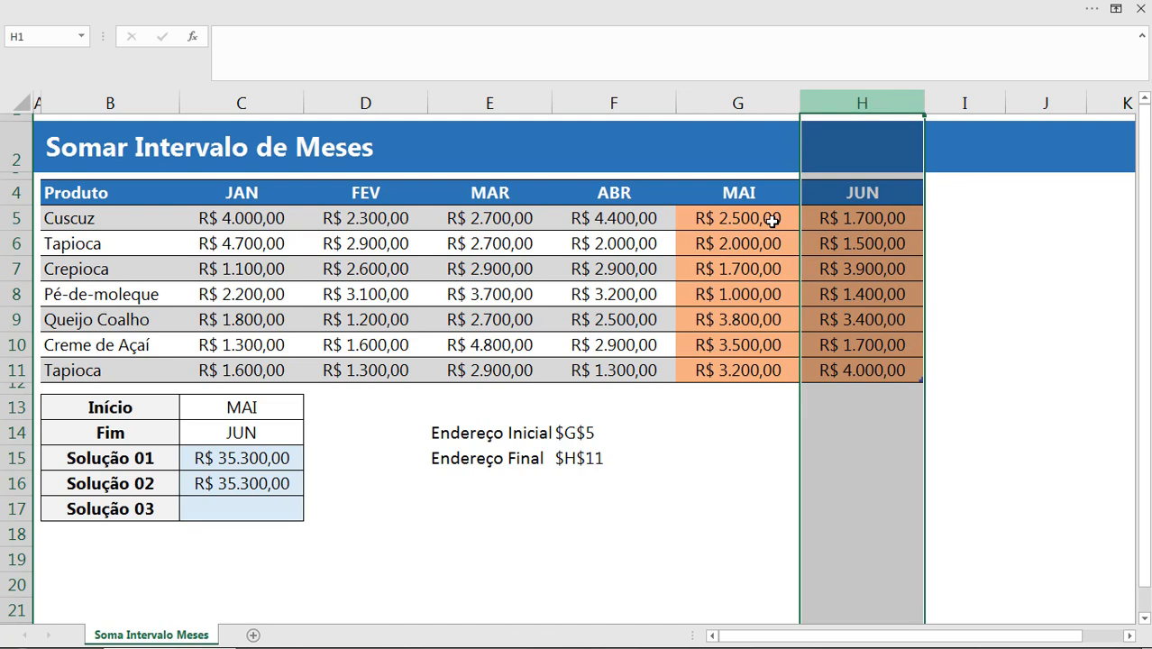
ctrl+click(18, 369)
click(640, 534)
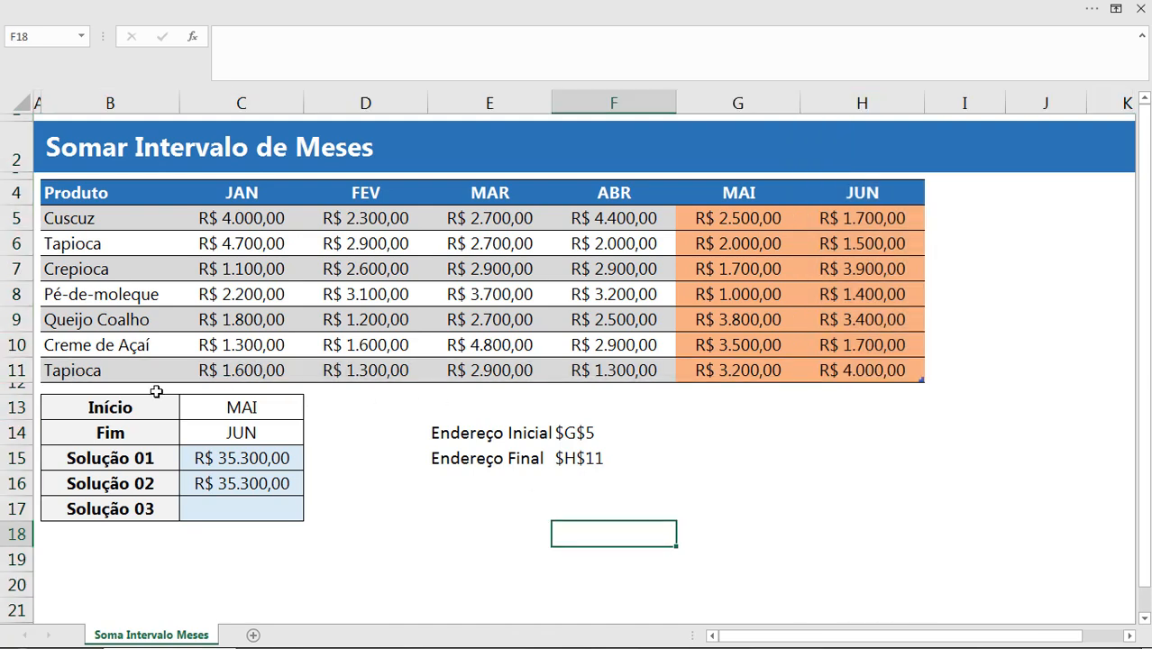
- Delete the Queijo Coalho row to test the end address, and undo the deletion
click(11, 320)
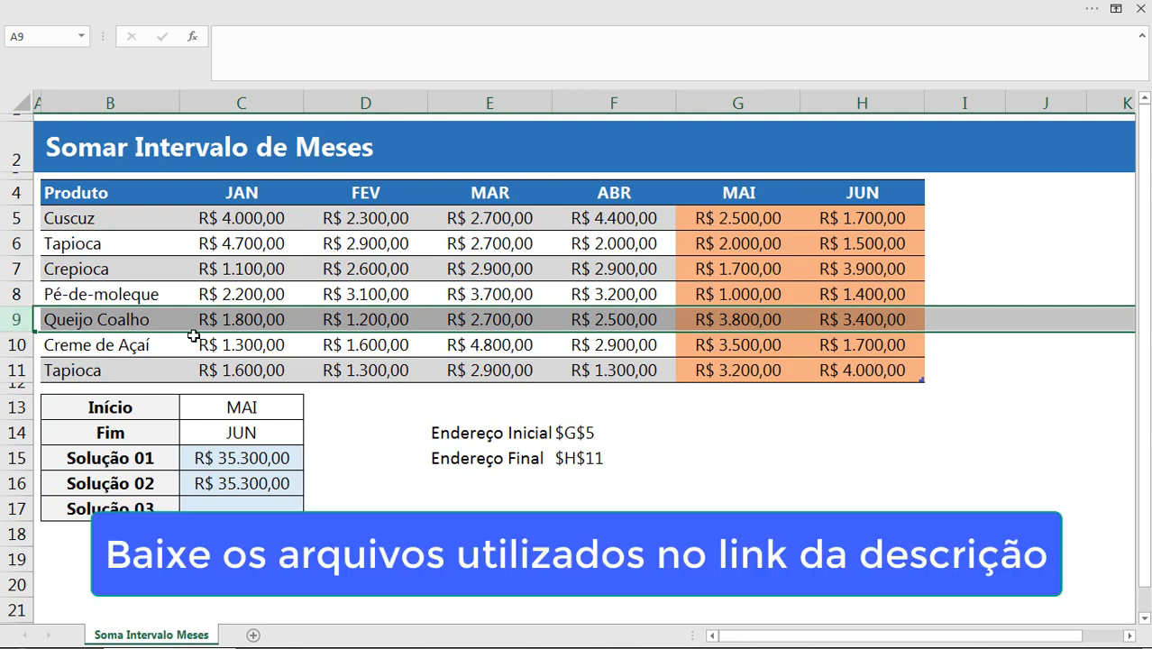
key(ctrl+minus)
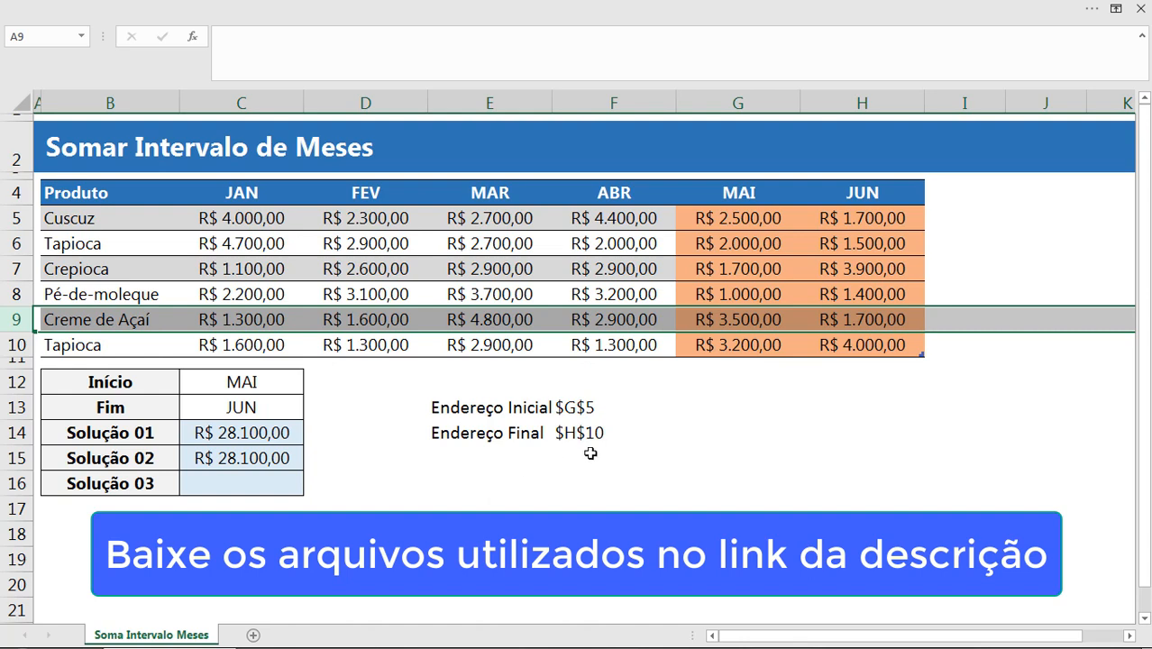
click(595, 433)
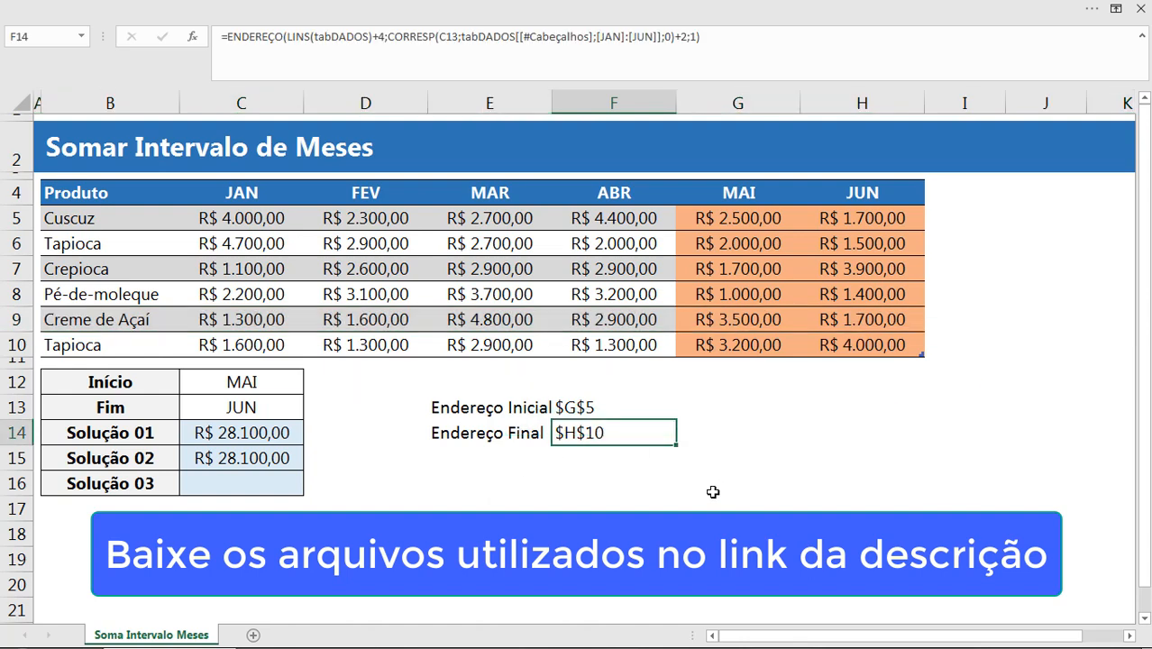
key(ctrl+z)
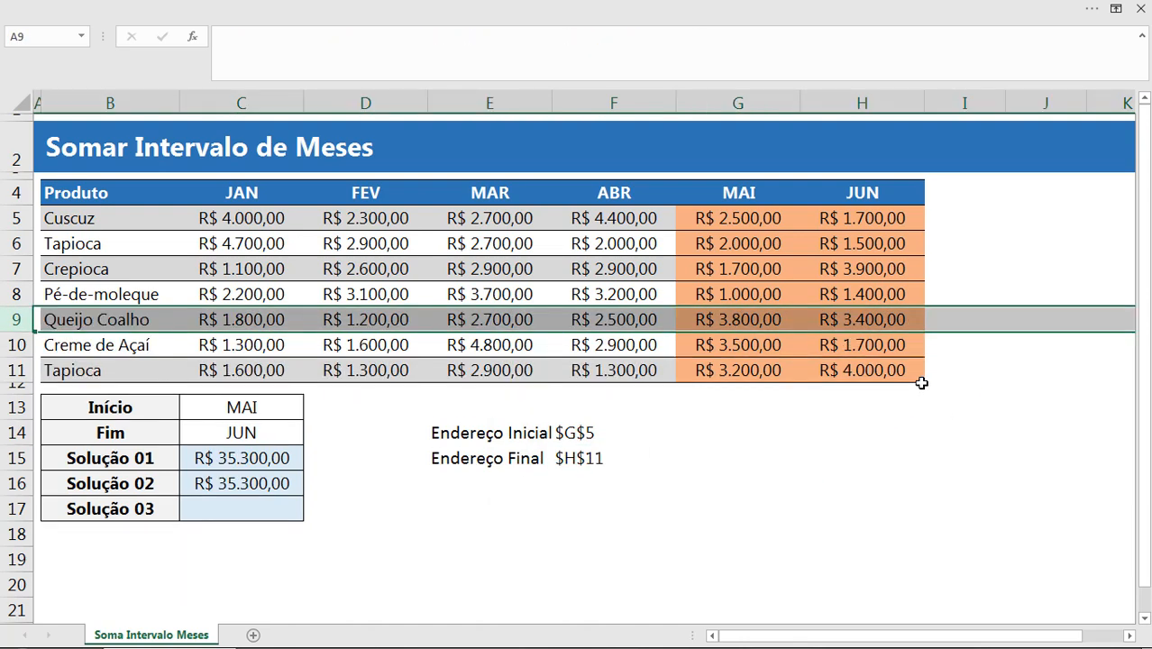
- Extend the table by one row to row 12, inspect the LINS part of F15's formula, and undo the extension
drag(921, 385, 920, 395)
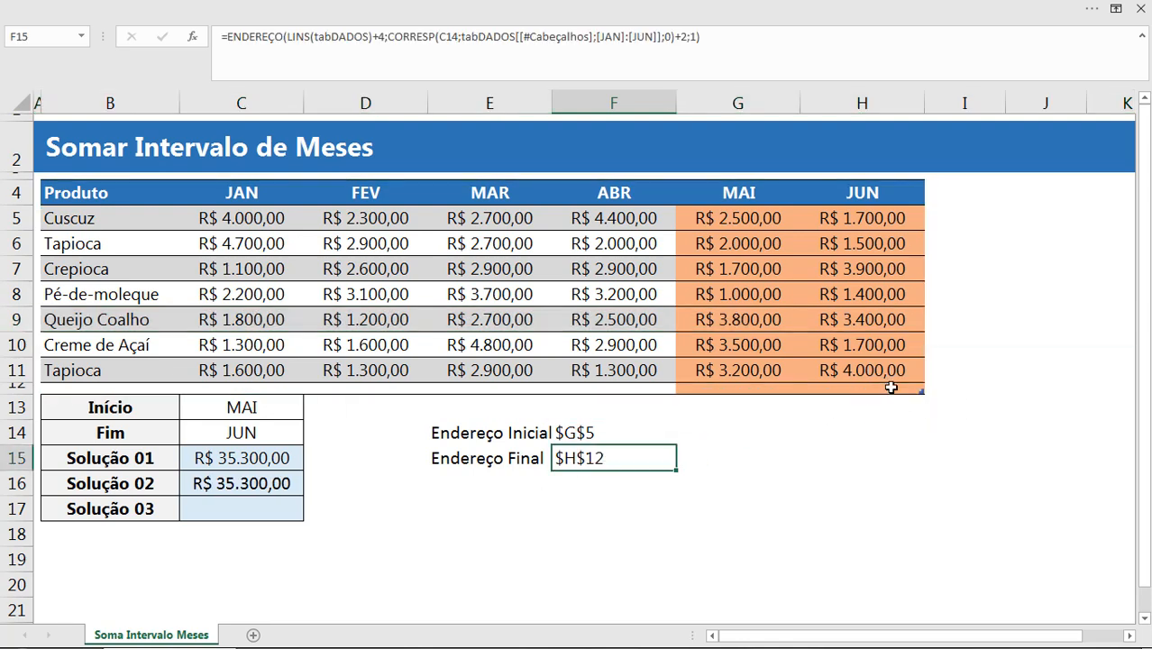
drag(800, 388, 88, 385)
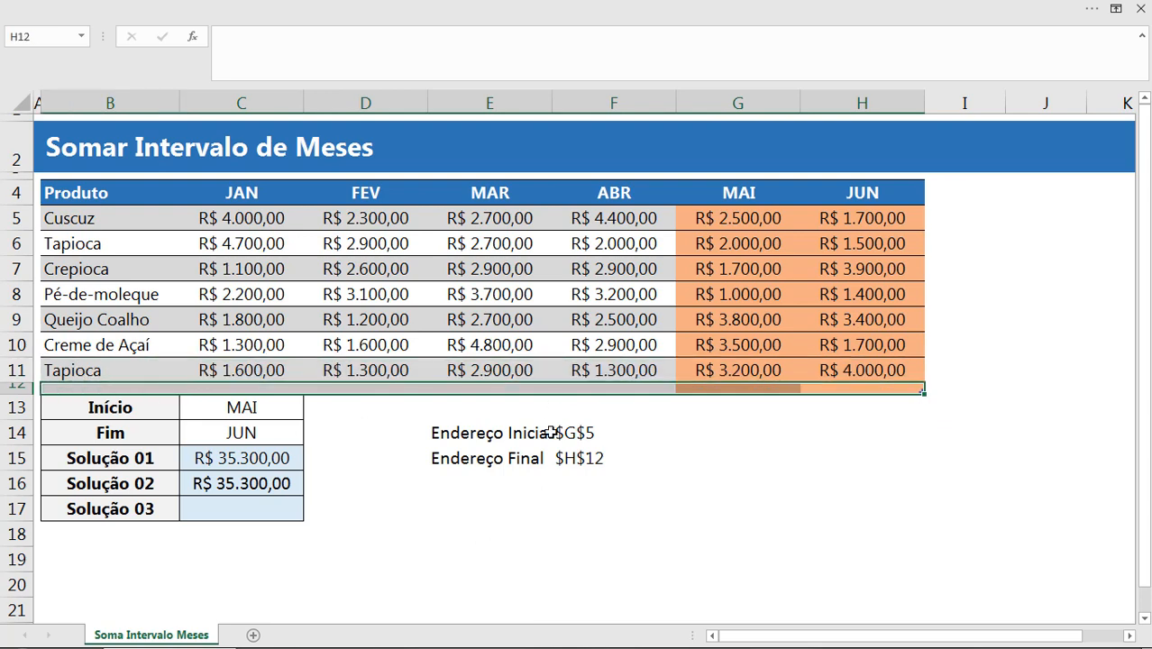
double_click(585, 459)
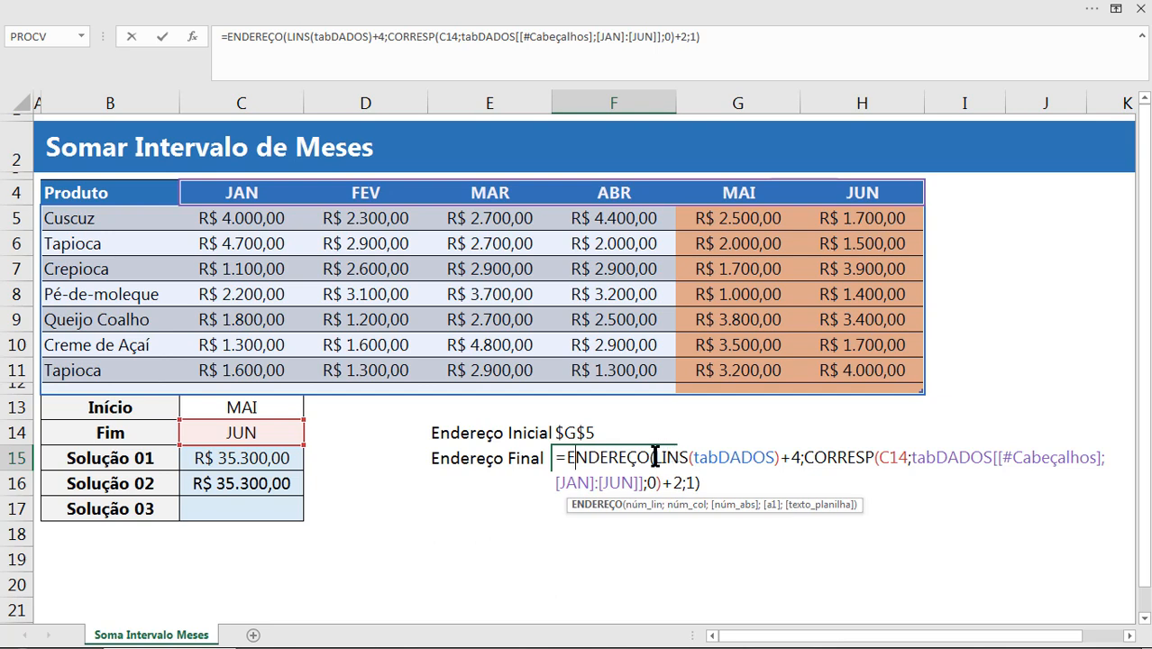
drag(653, 458, 775, 460)
key(Escape)
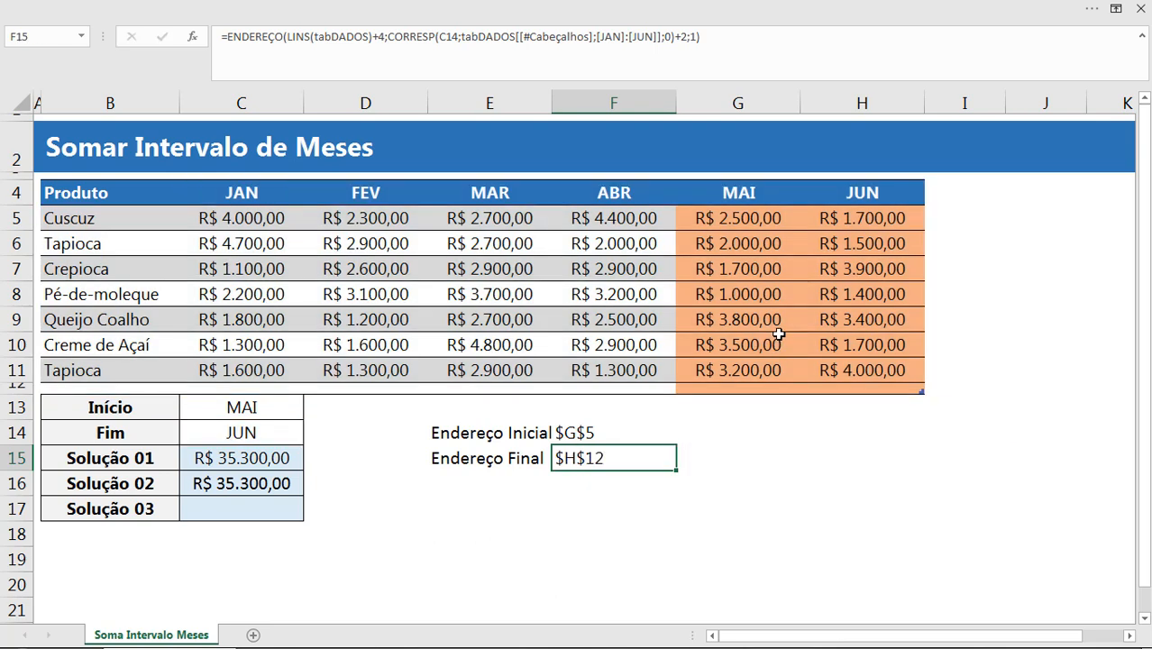
key(ctrl+z)
- Compare the ENDEREÇO formulas for the start address in F14 and the end address in F15
click(638, 445)
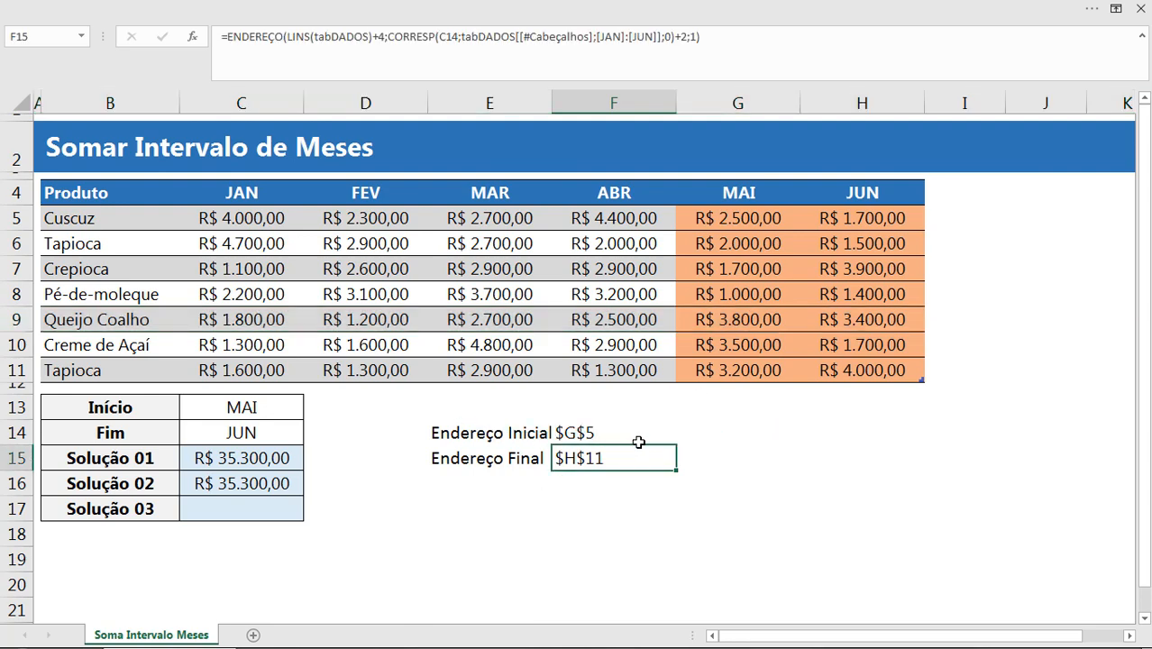
click(599, 431)
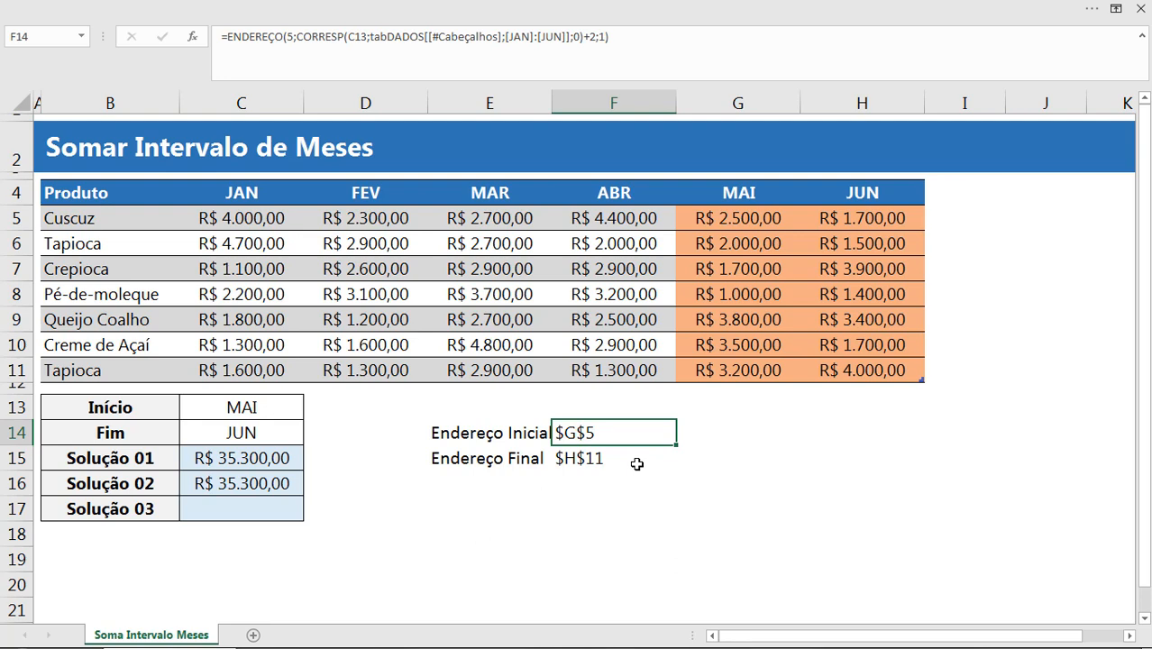
click(602, 458)
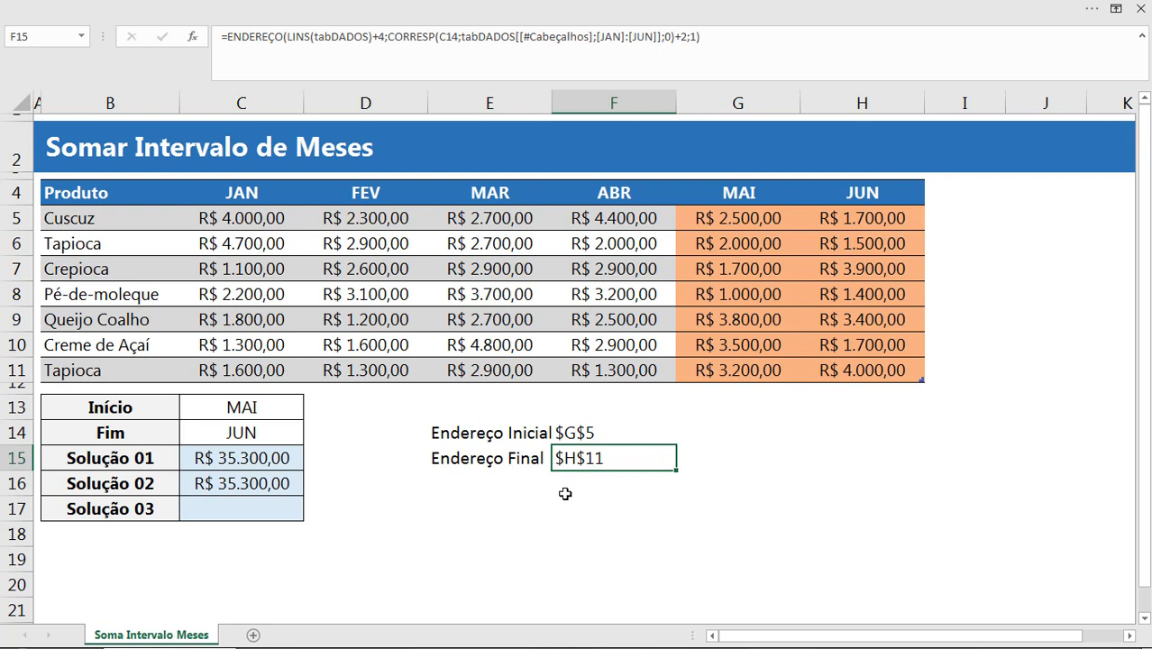
- Paste F14's address as a plain value into G14 to inspect its text, and clear G14
click(604, 434)
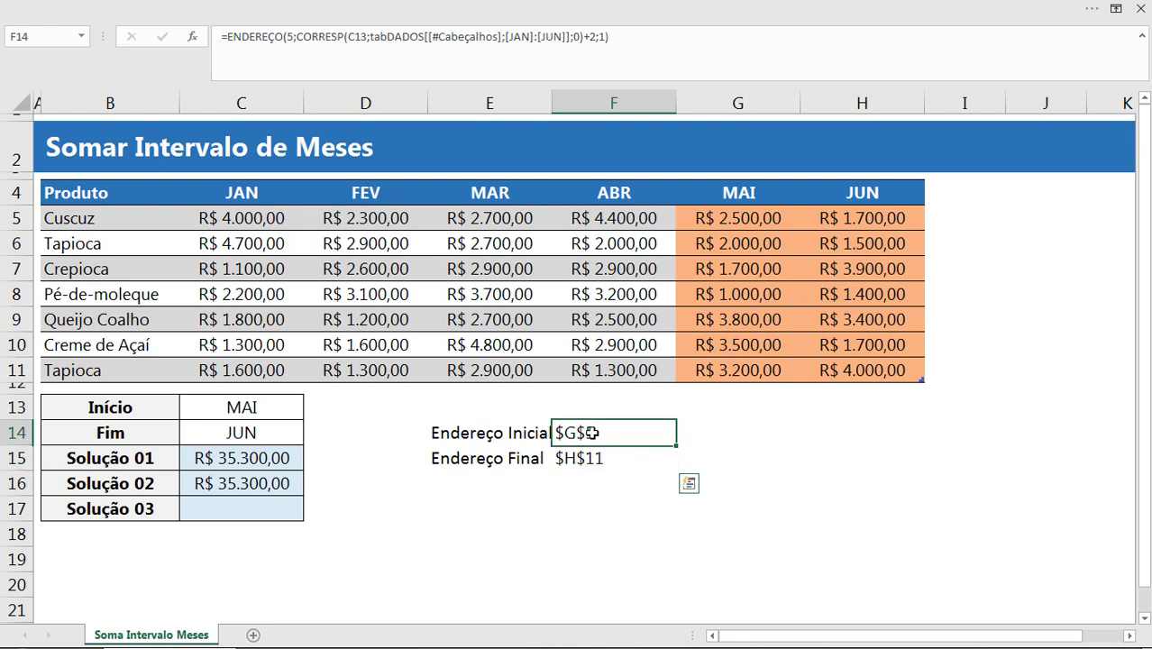
key(ctrl+c)
right_click(780, 432)
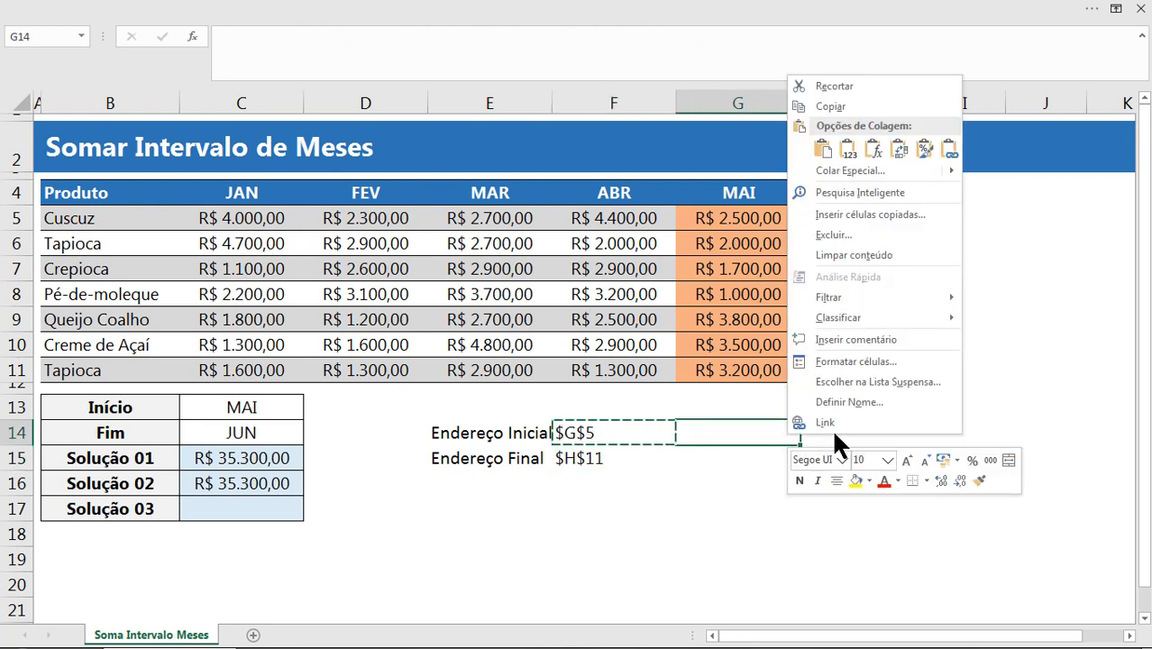
click(852, 142)
click(746, 509)
click(741, 433)
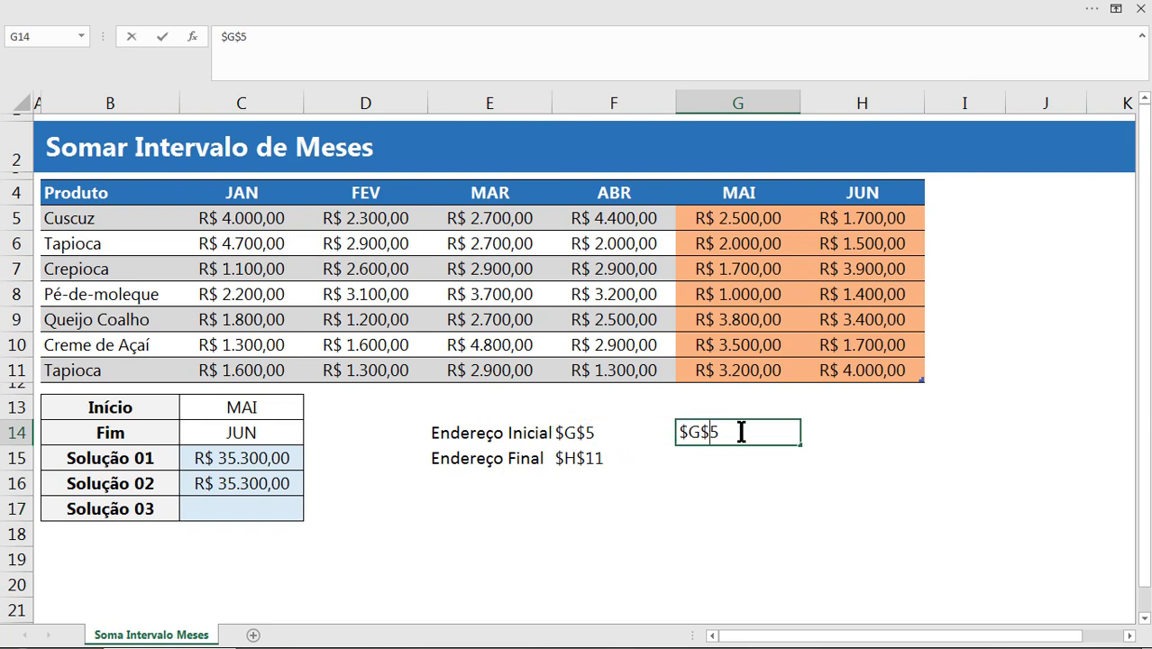
key(Delete)
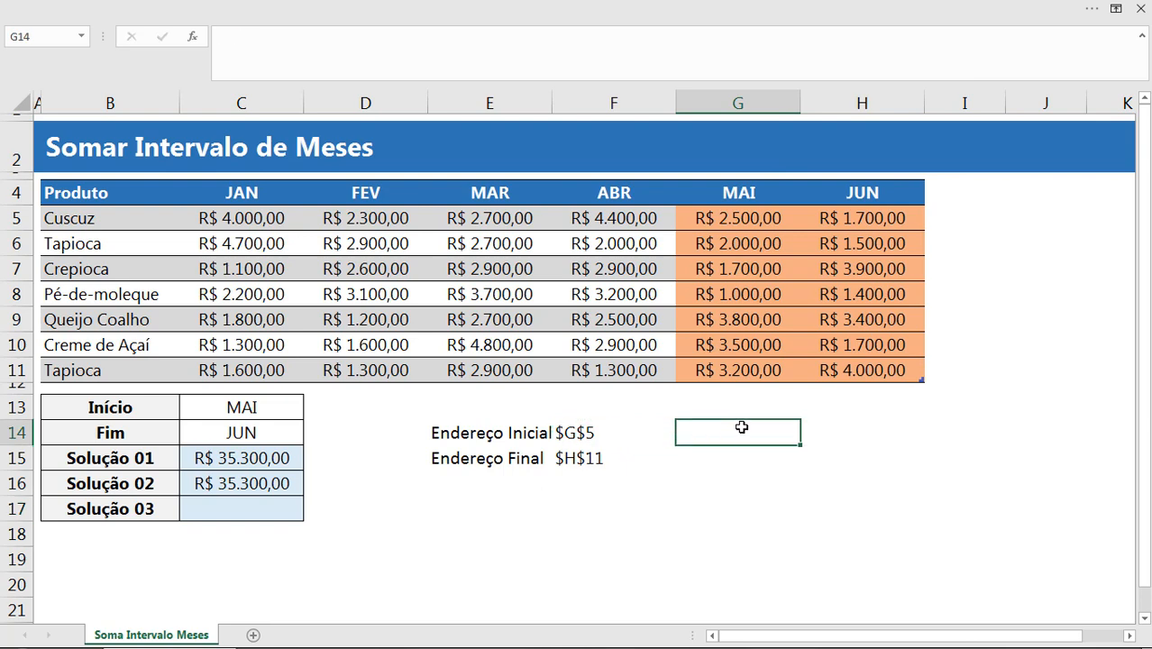
- Enter a formula in E16 that joins both addresses into a range reference: =INDIRETO(F14&":"&F15)
drag(588, 434, 588, 460)
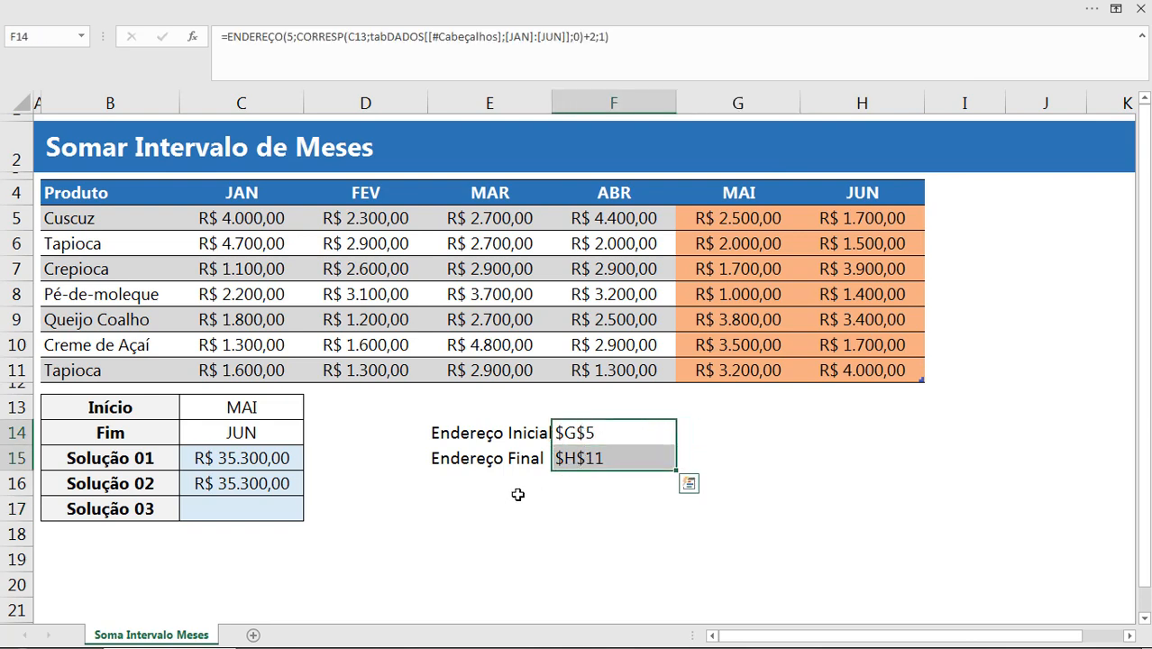
click(505, 489)
text(=)
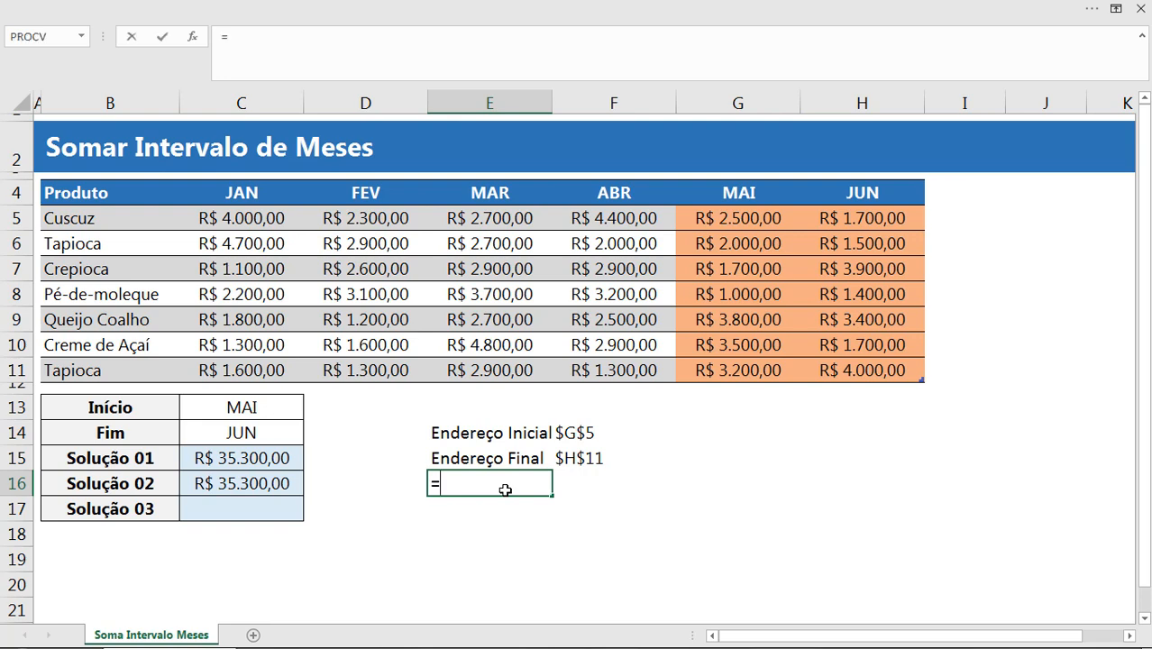
text(ind)
key(Tab)
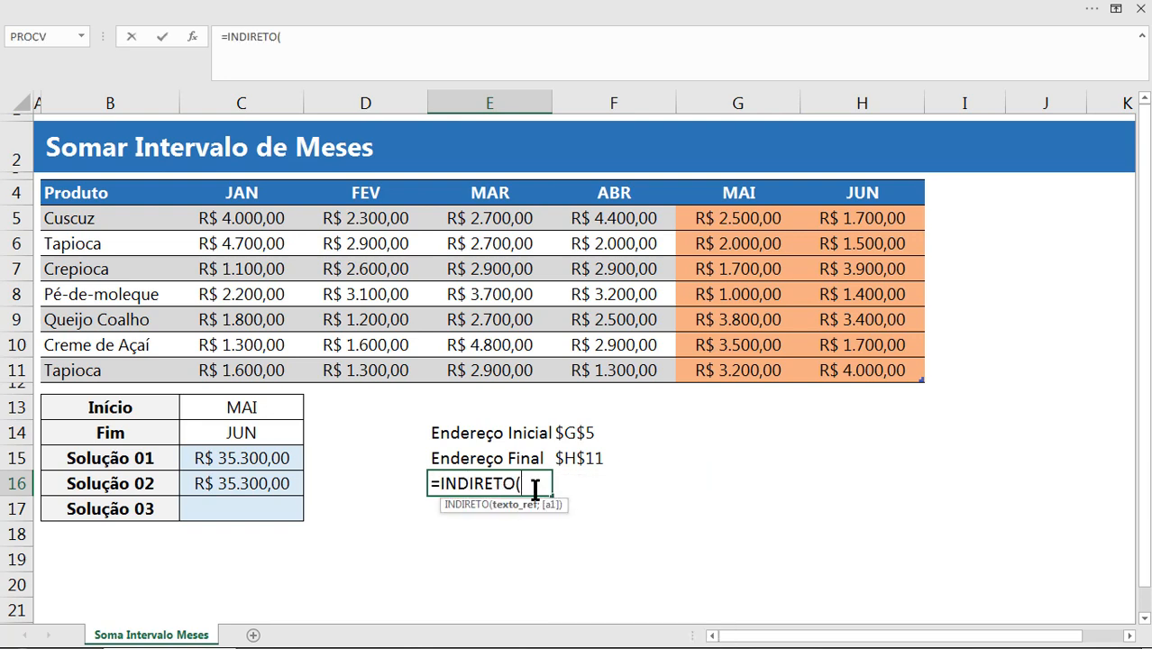
click(575, 431)
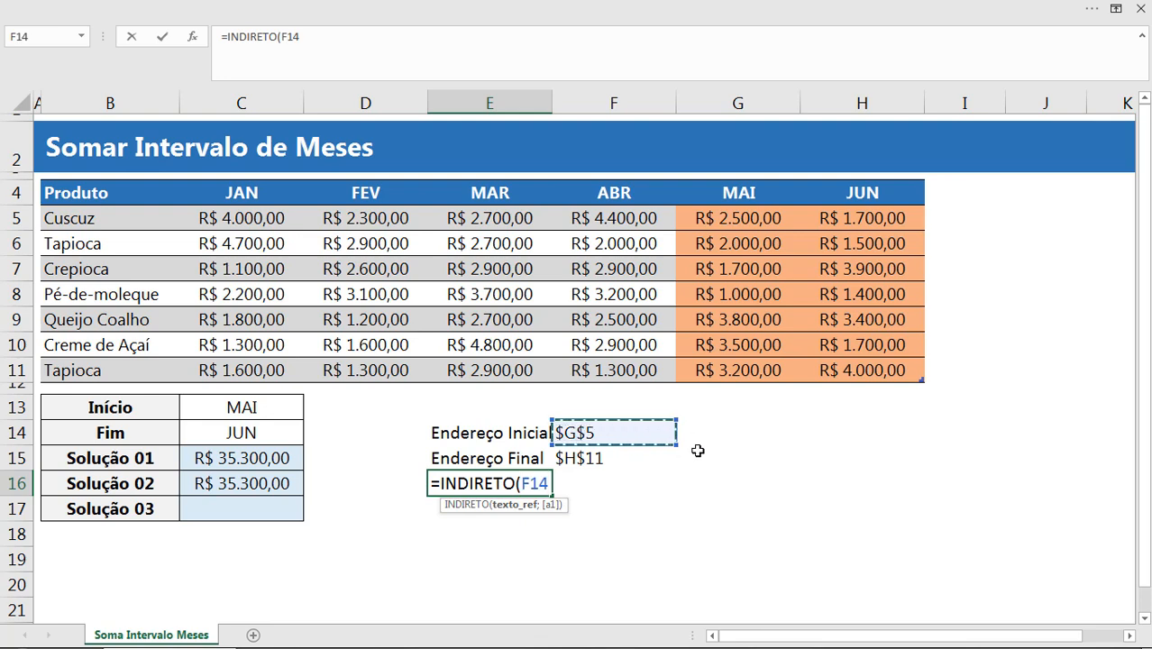
text(&":)
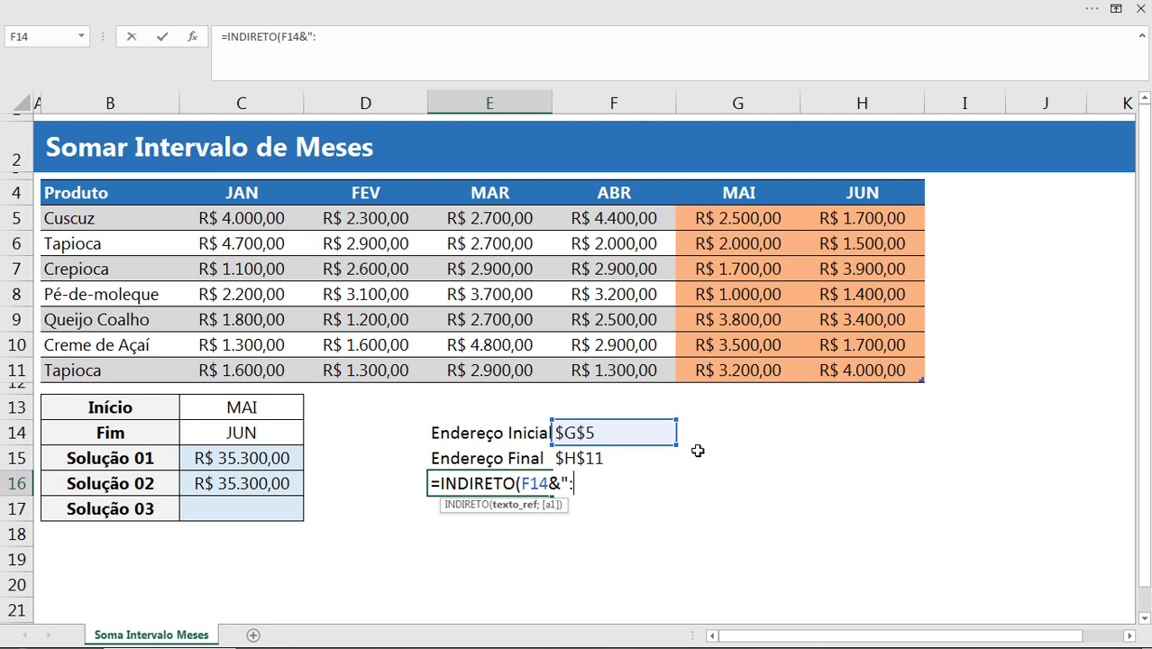
text("&)
click(584, 460)
text())
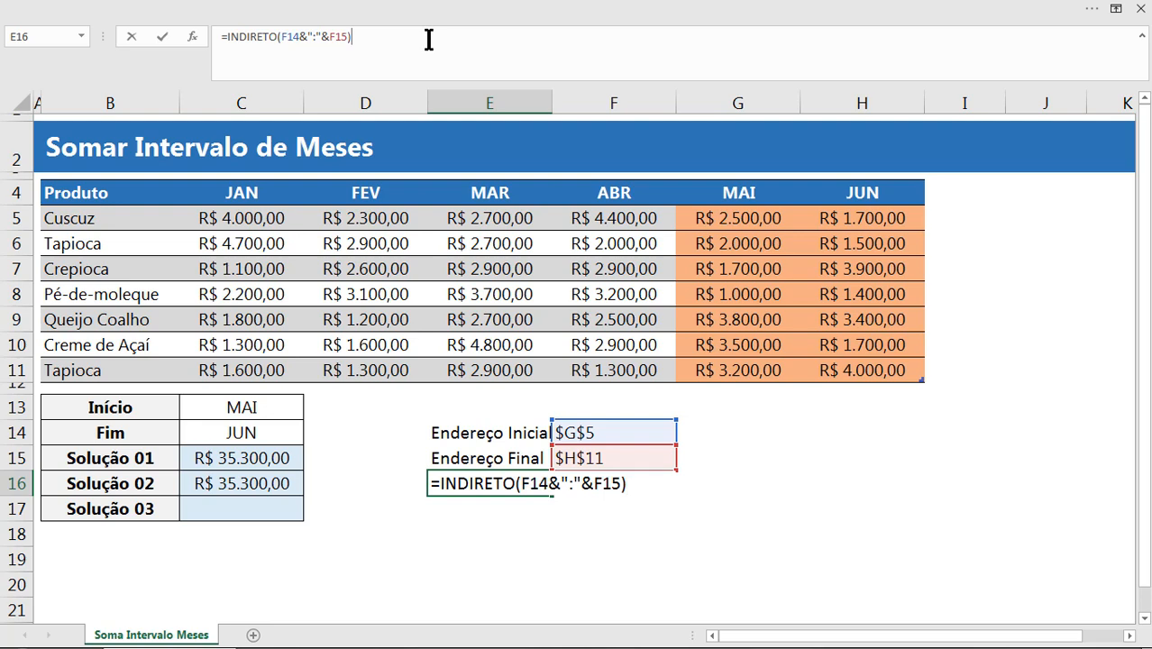
- Evaluate E16's INDIRETO formula in place to inspect the first and last array values, and undo the evaluation
key(F9)
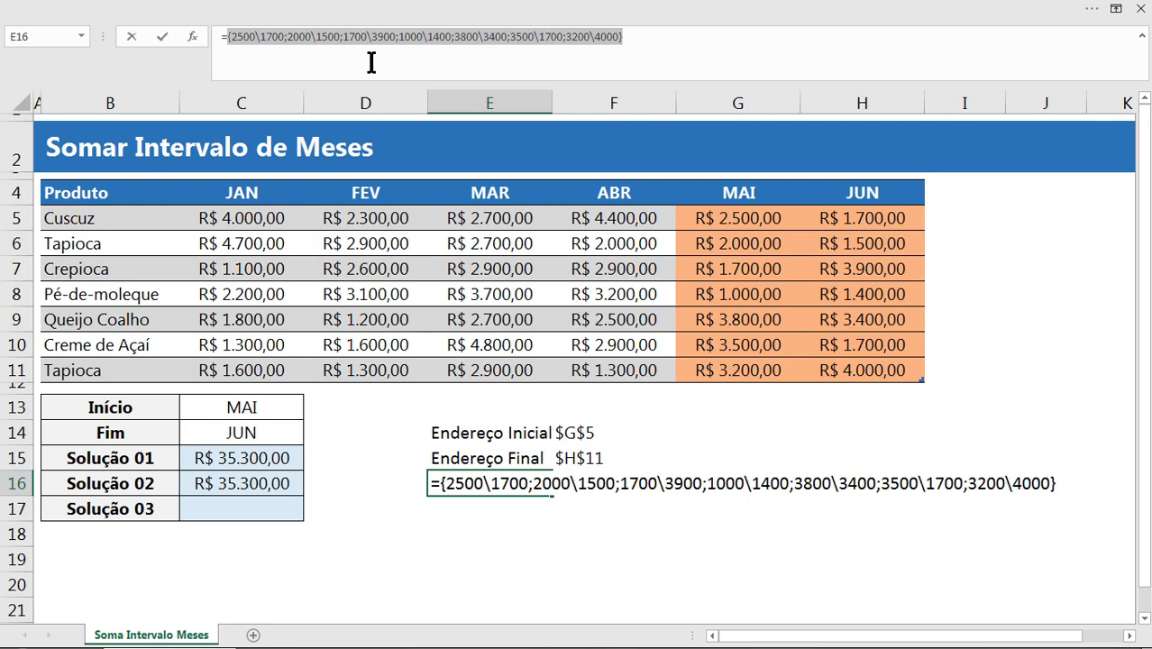
drag(229, 38, 256, 38)
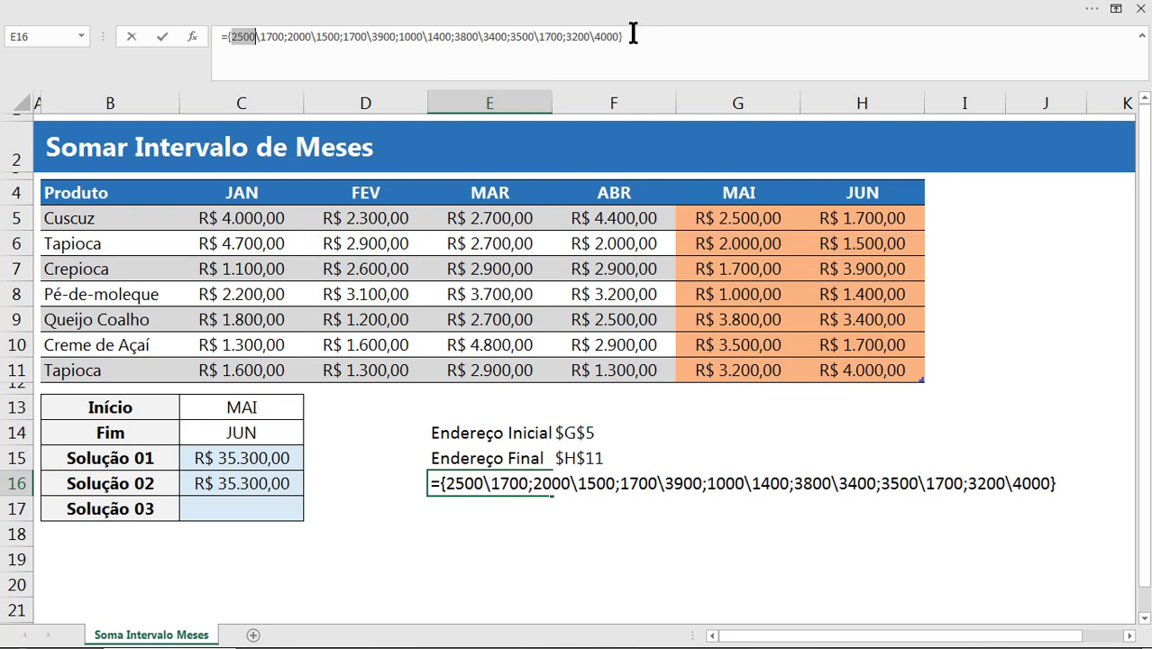
drag(594, 38, 617, 38)
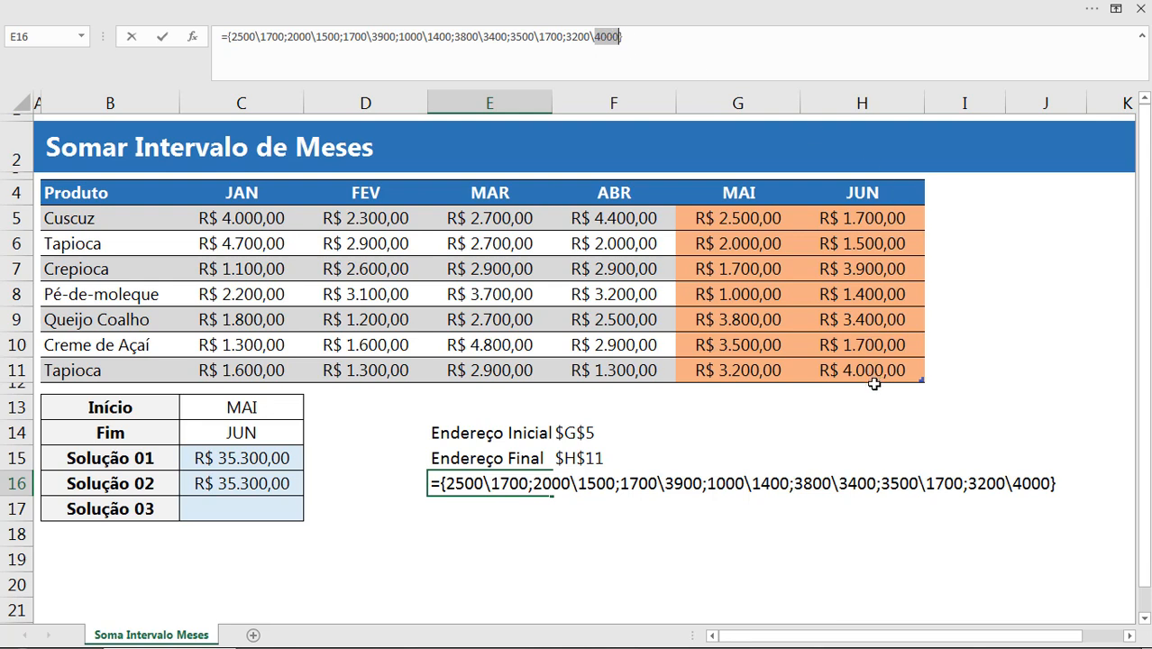
key(ctrl+z)
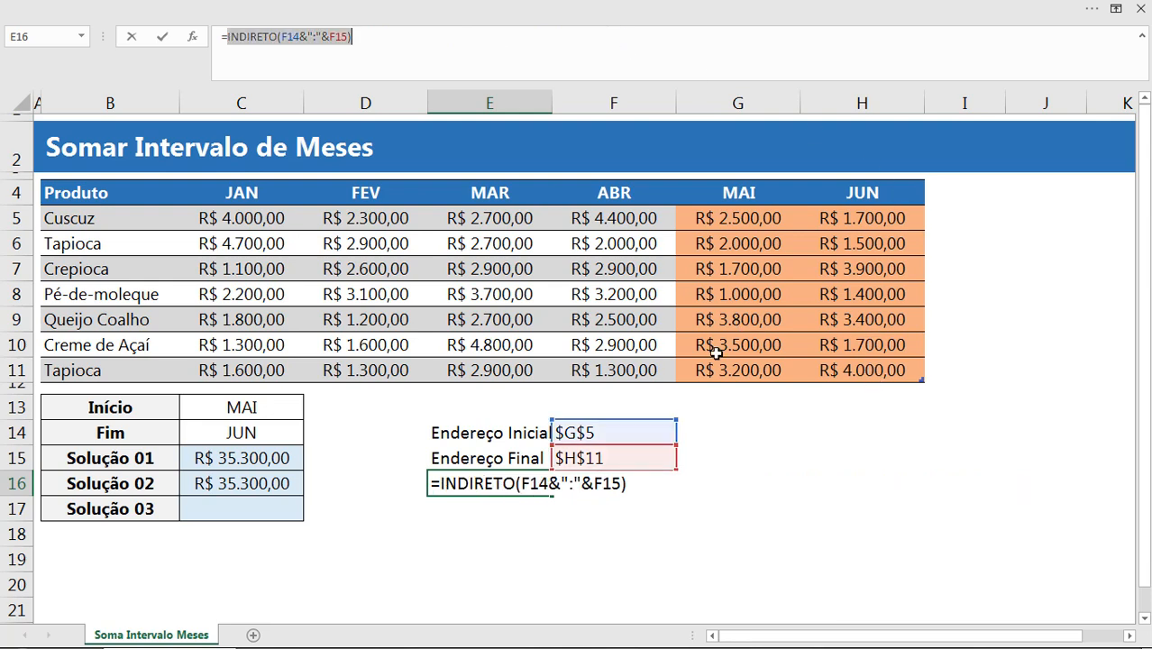
- Wrap E16's INDIRETO expression in SOMA, giving =SOMA(INDIRETO(F14&":"&F15))
click(438, 482)
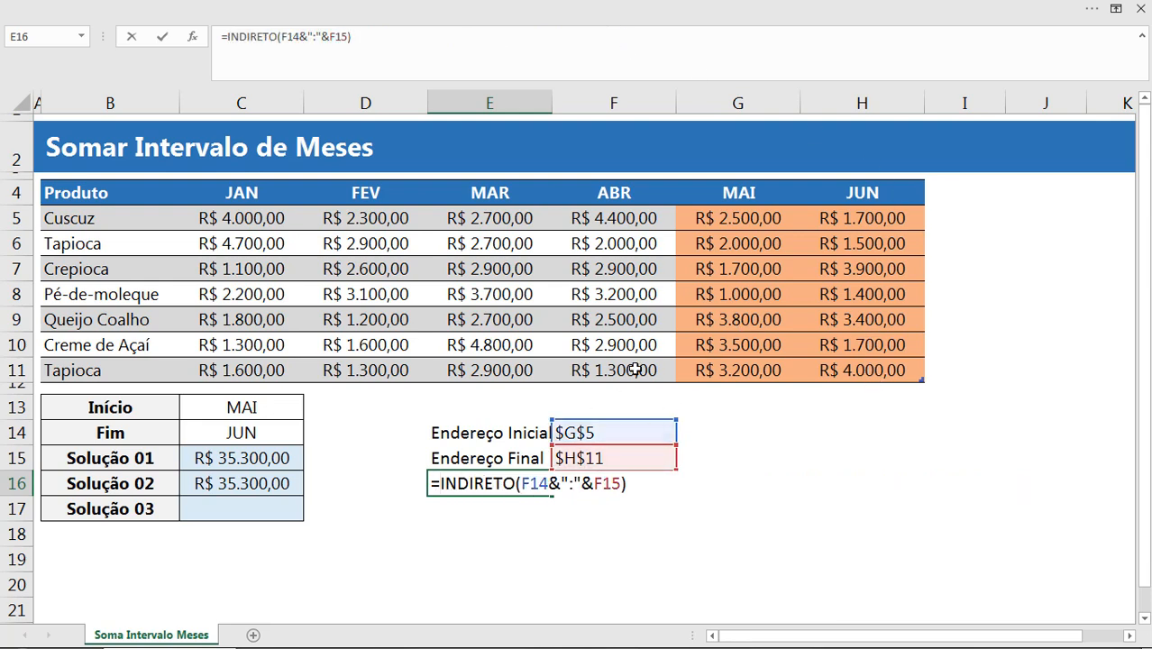
shift+click(651, 483)
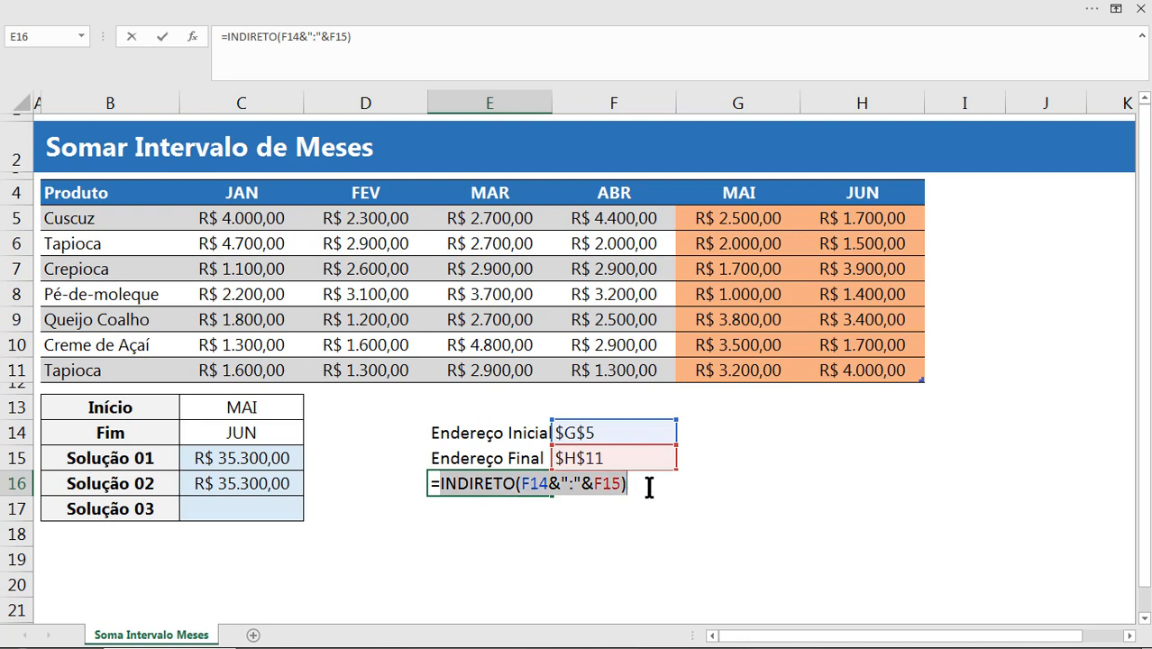
key(BackSpace)
text(soma)
key(Tab)
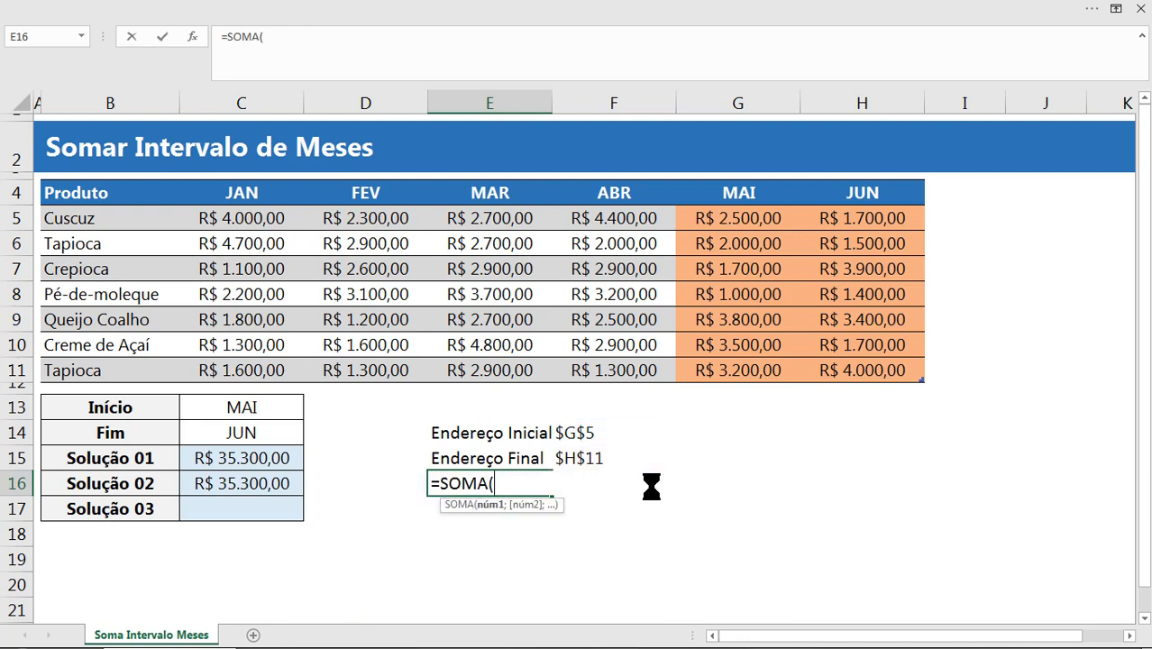
key(ctrl+v)
text())
key(Return)
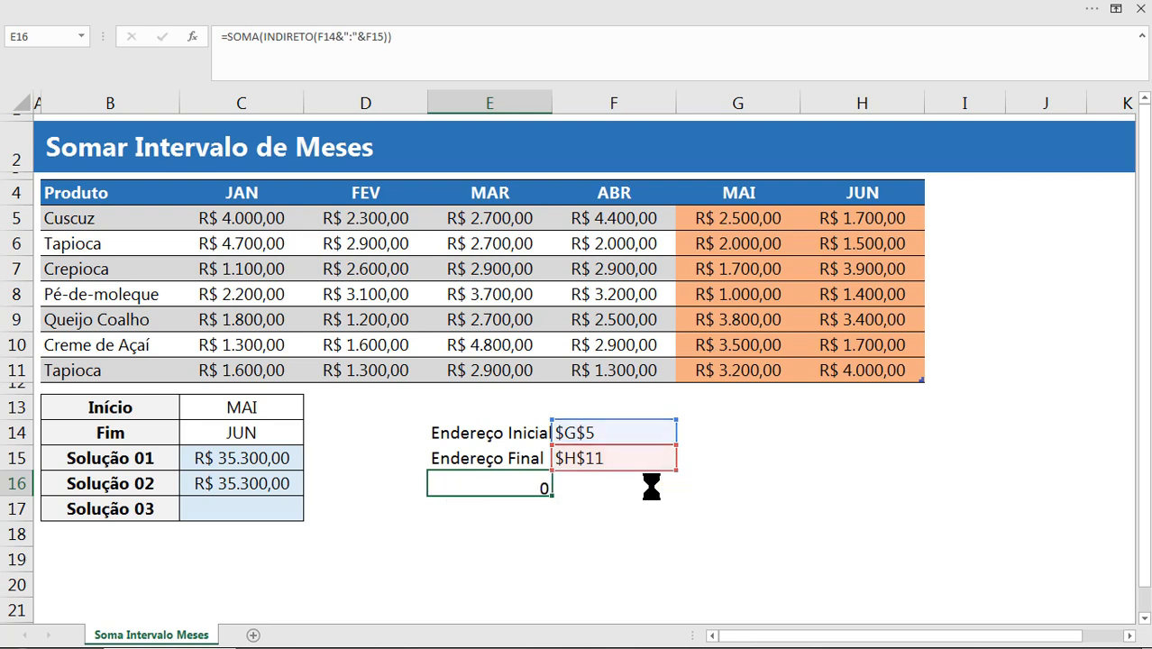
key(Up)
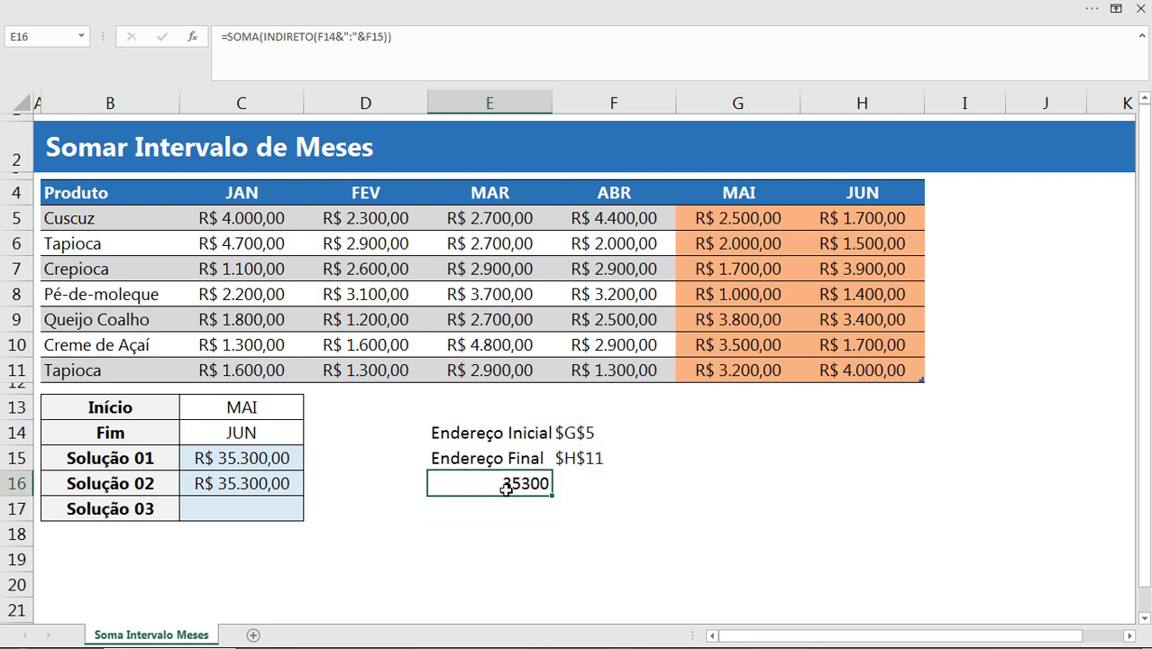
- Replace the F14 reference in E16's formula with the full ENDEREÇO expression from F14
click(251, 509)
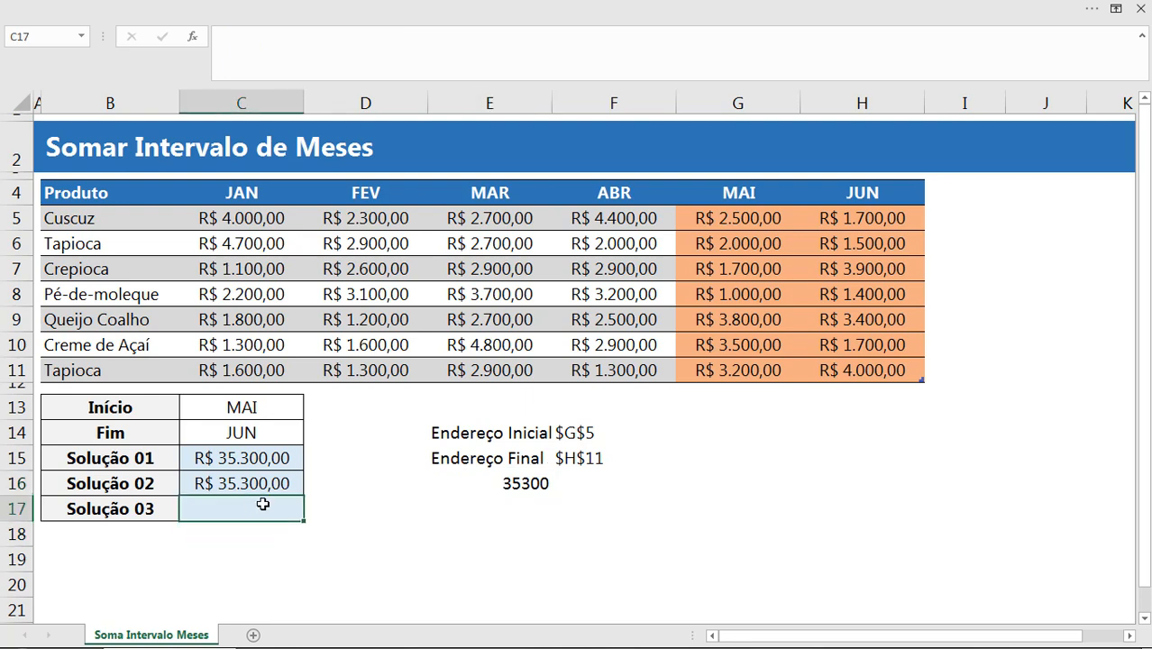
click(546, 485)
click(586, 433)
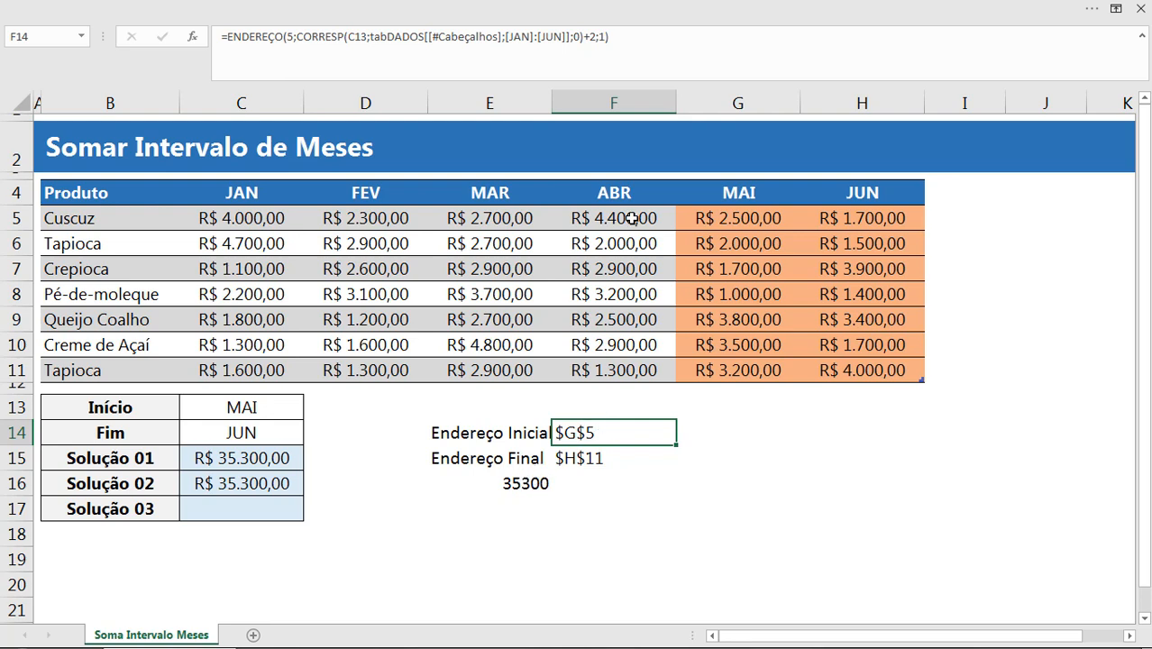
double_click(619, 438)
drag(561, 433, 1139, 442)
key(Escape)
double_click(526, 484)
drag(575, 484, 602, 484)
key(ctrl+v)
key(Return)
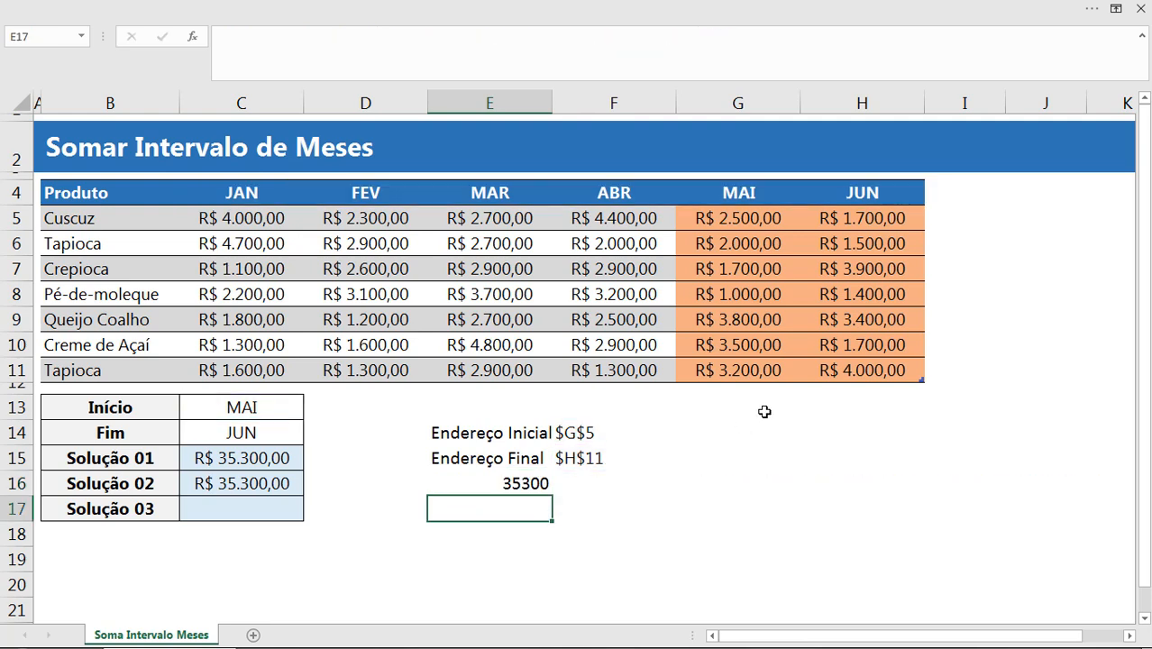
- Replace the F15 reference in E16's formula with the full ENDEREÇO expression from F15
click(598, 460)
double_click(609, 461)
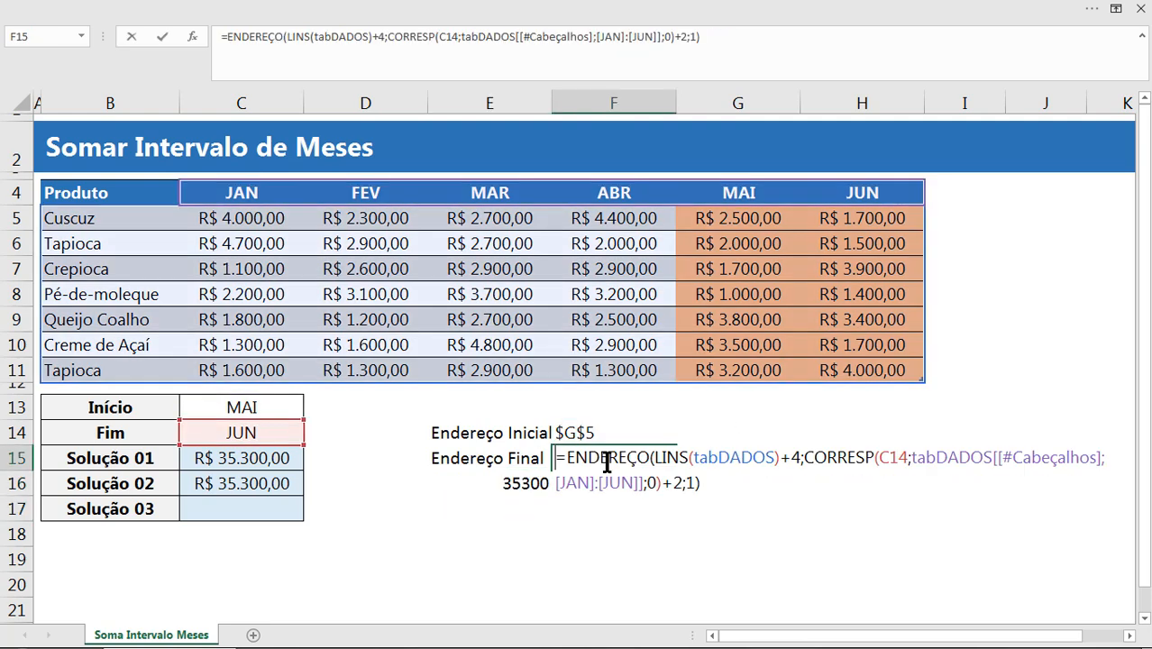
drag(701, 484, 571, 461)
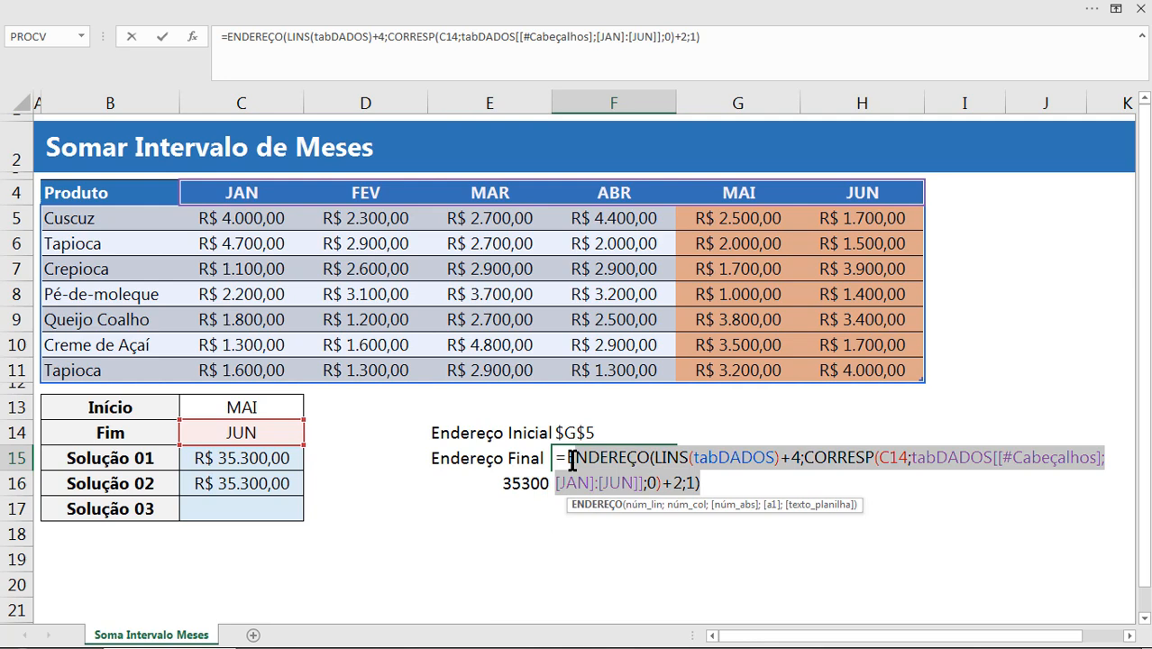
key(Escape)
click(526, 485)
double_click(525, 485)
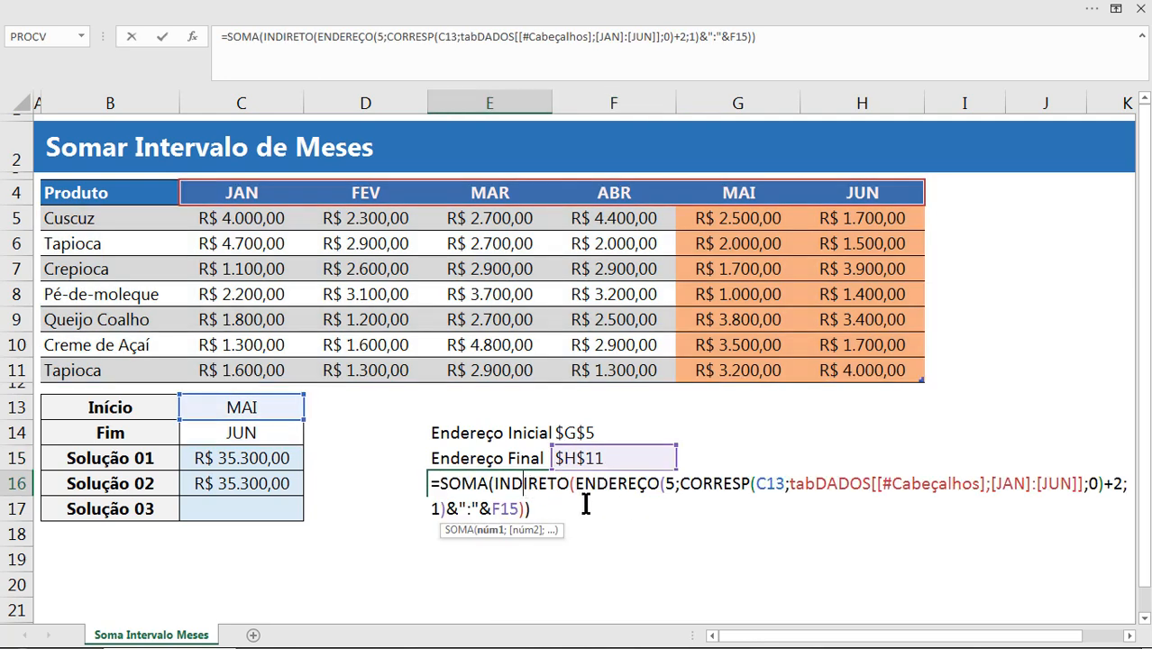
drag(493, 508, 514, 509)
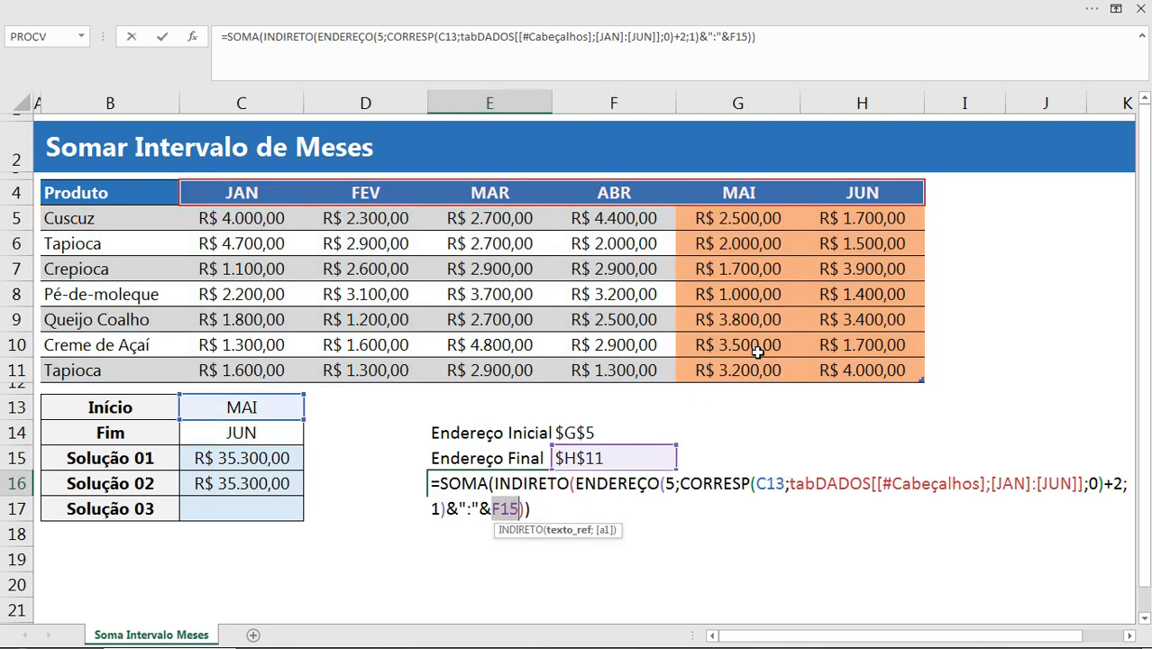
key(ctrl+v)
key(Return)
- Copy the complete SOMA(INDIRETO) formula text from E16 into the Solução 03 cell C17
double_click(502, 488)
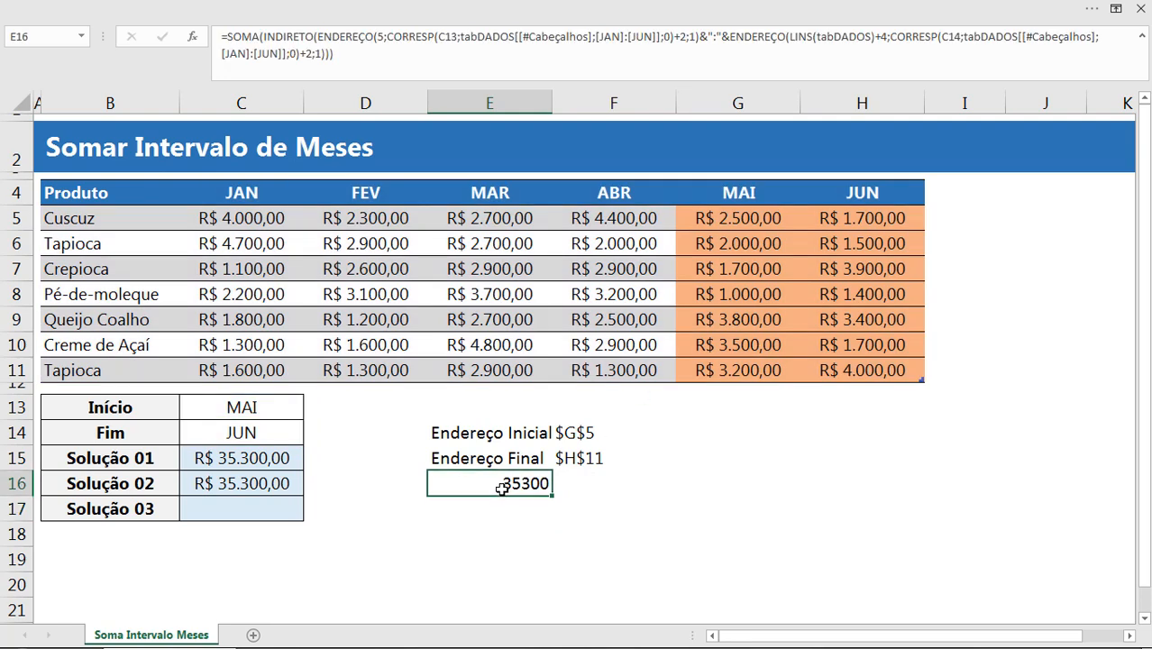
key(ctrl+Home)
key(ctrl+shift+End)
key(ctrl+c)
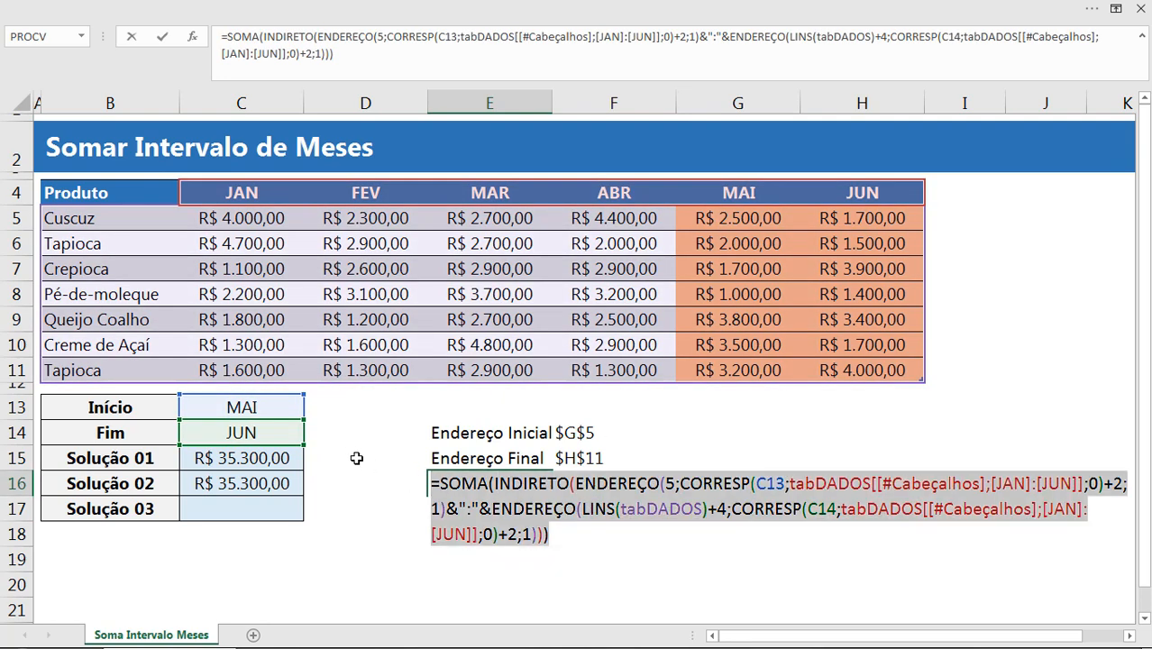
key(Escape)
click(245, 506)
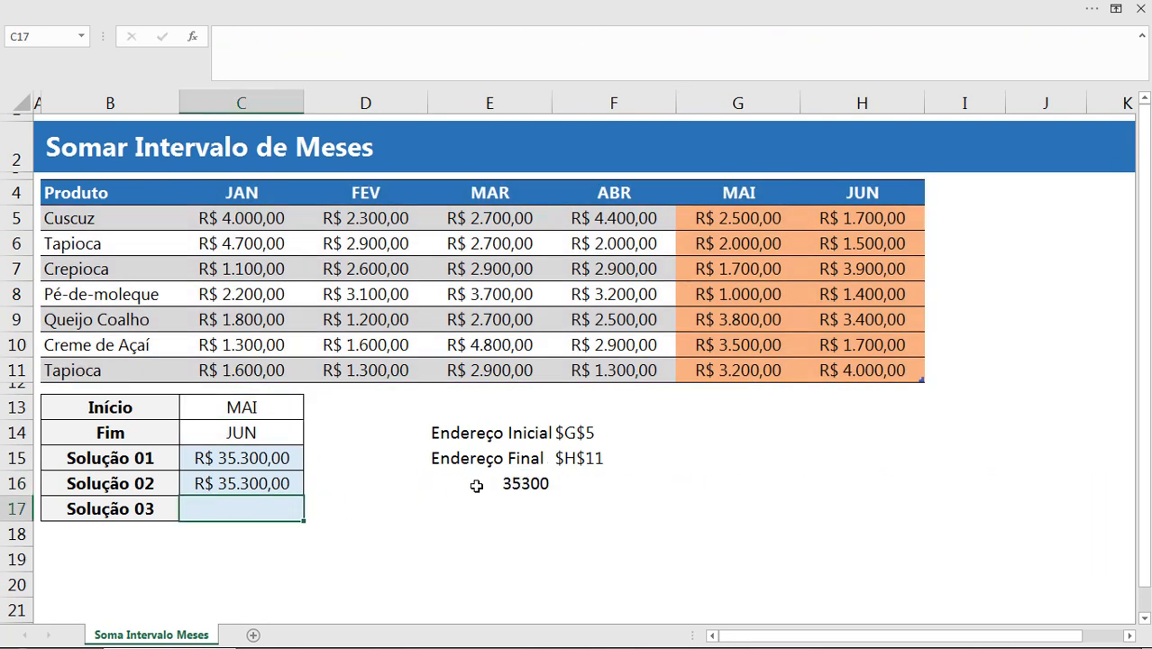
double_click(263, 510)
key(ctrl+v)
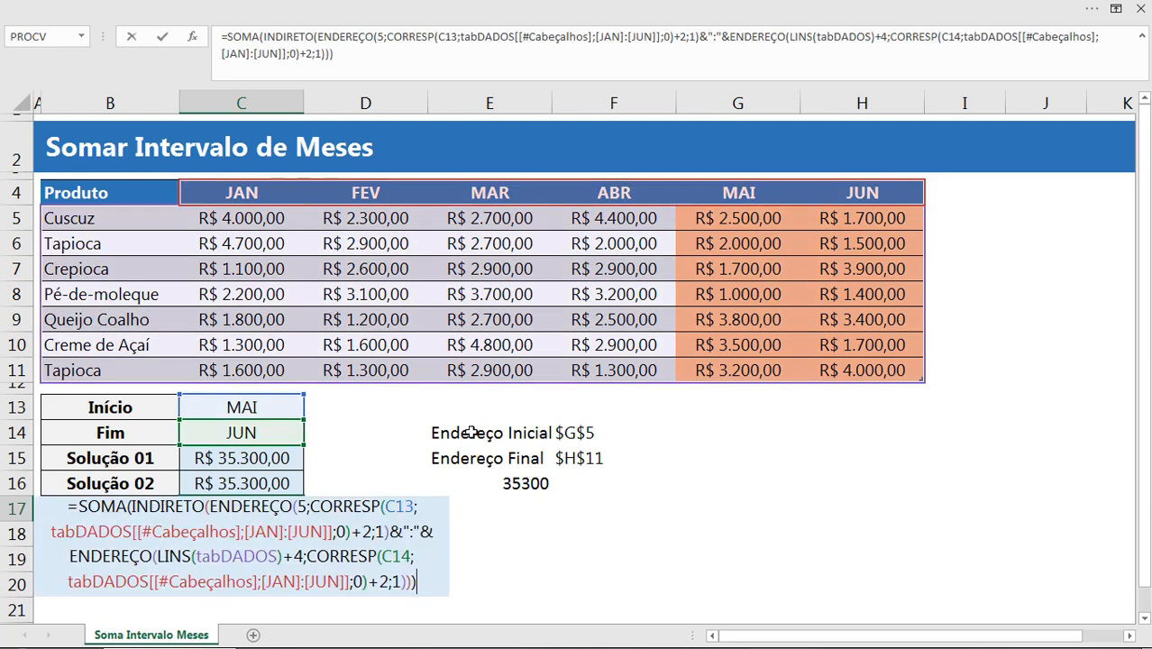
key(Return)
- Clear the helper labels and formulas in E14:F16
drag(471, 433, 616, 484)
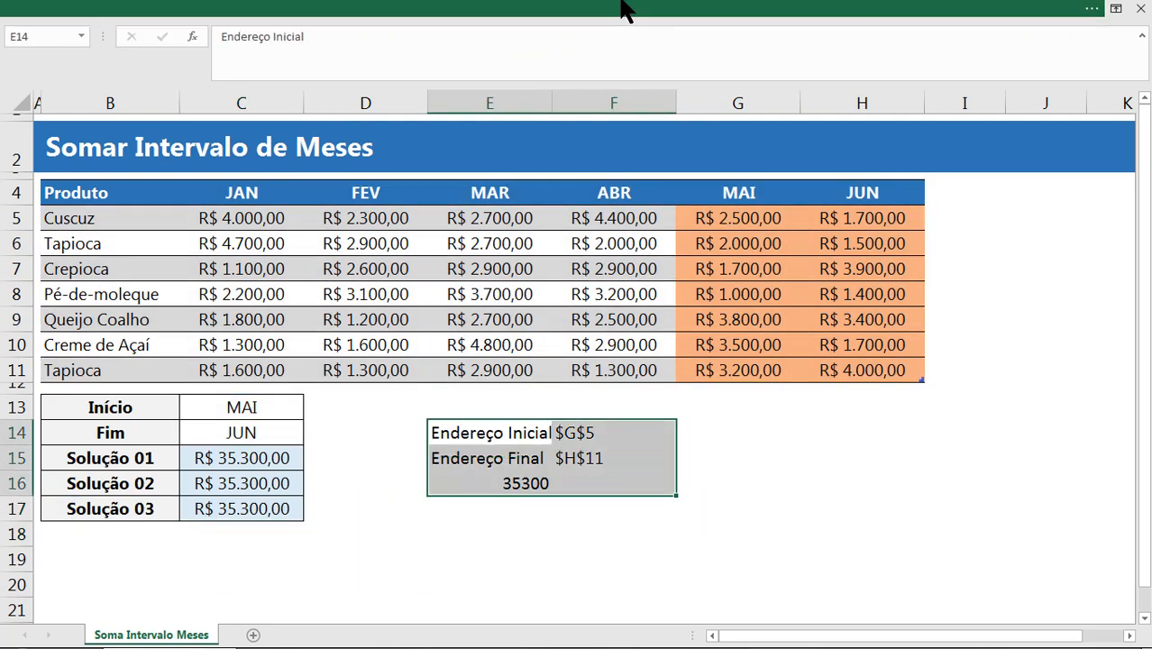
click(625, 8)
click(91, 42)
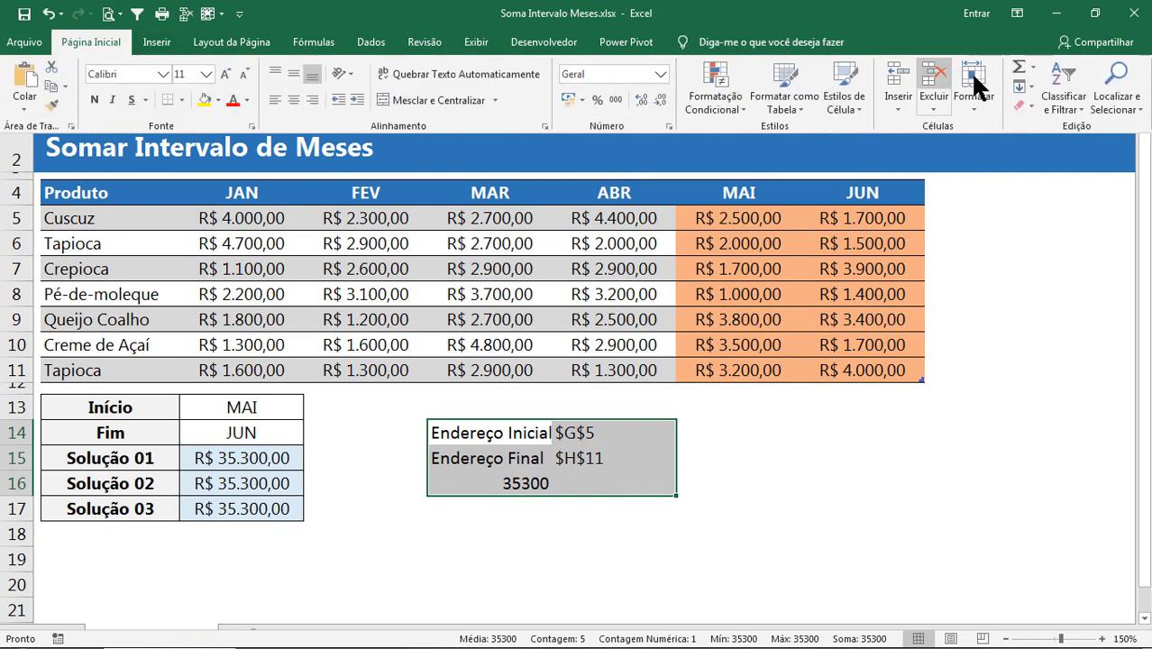
click(1021, 104)
click(1073, 186)
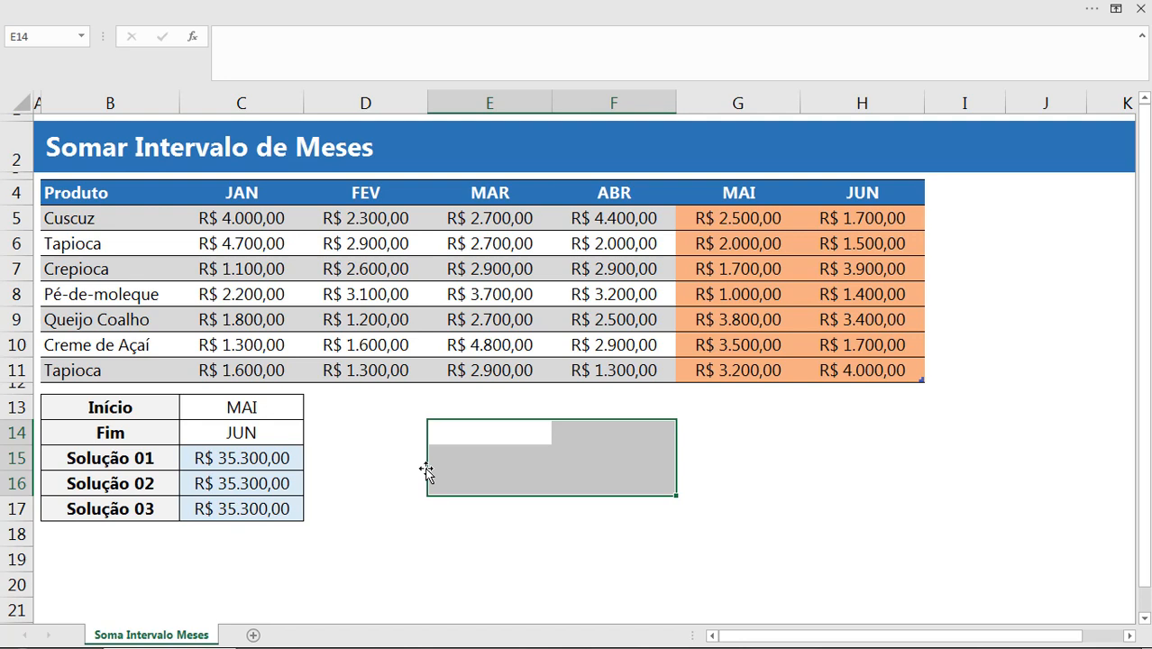
- Inspect the Solução 03 formula in C17 and its referenced ranges without changing it
click(275, 507)
click(465, 65)
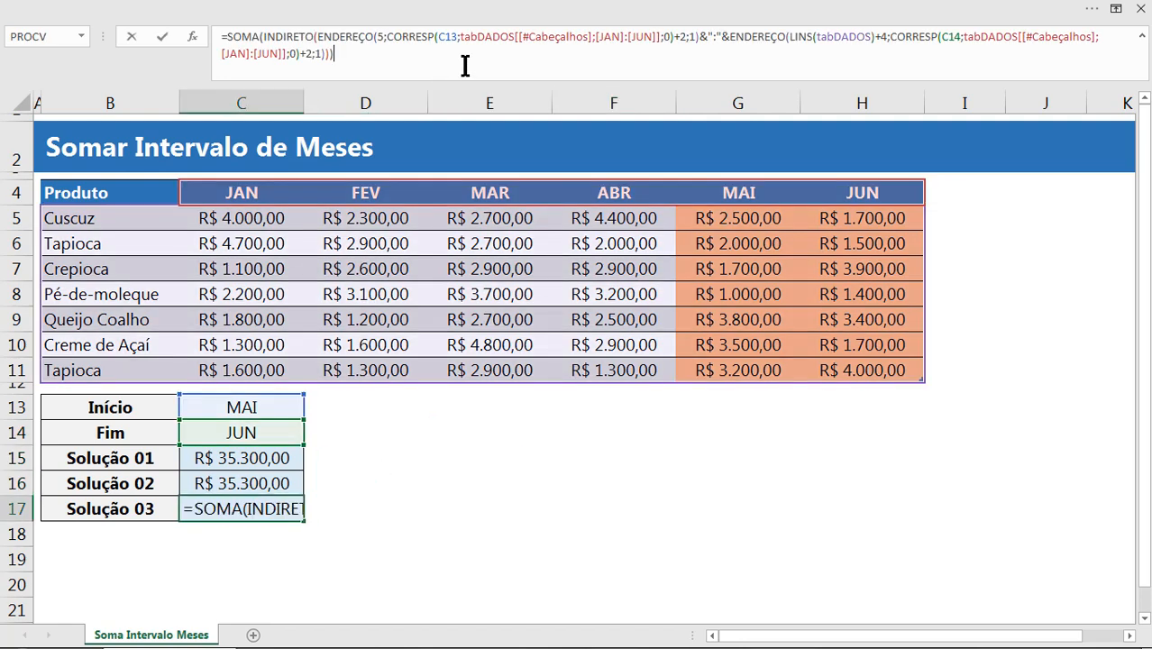
key(Escape)
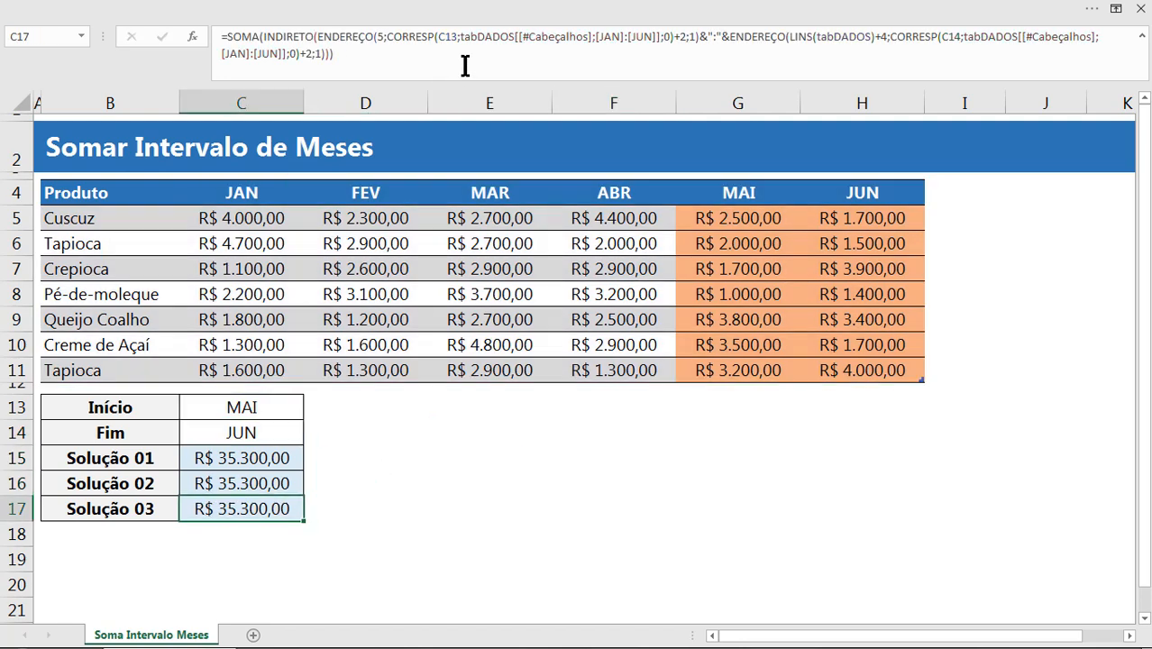